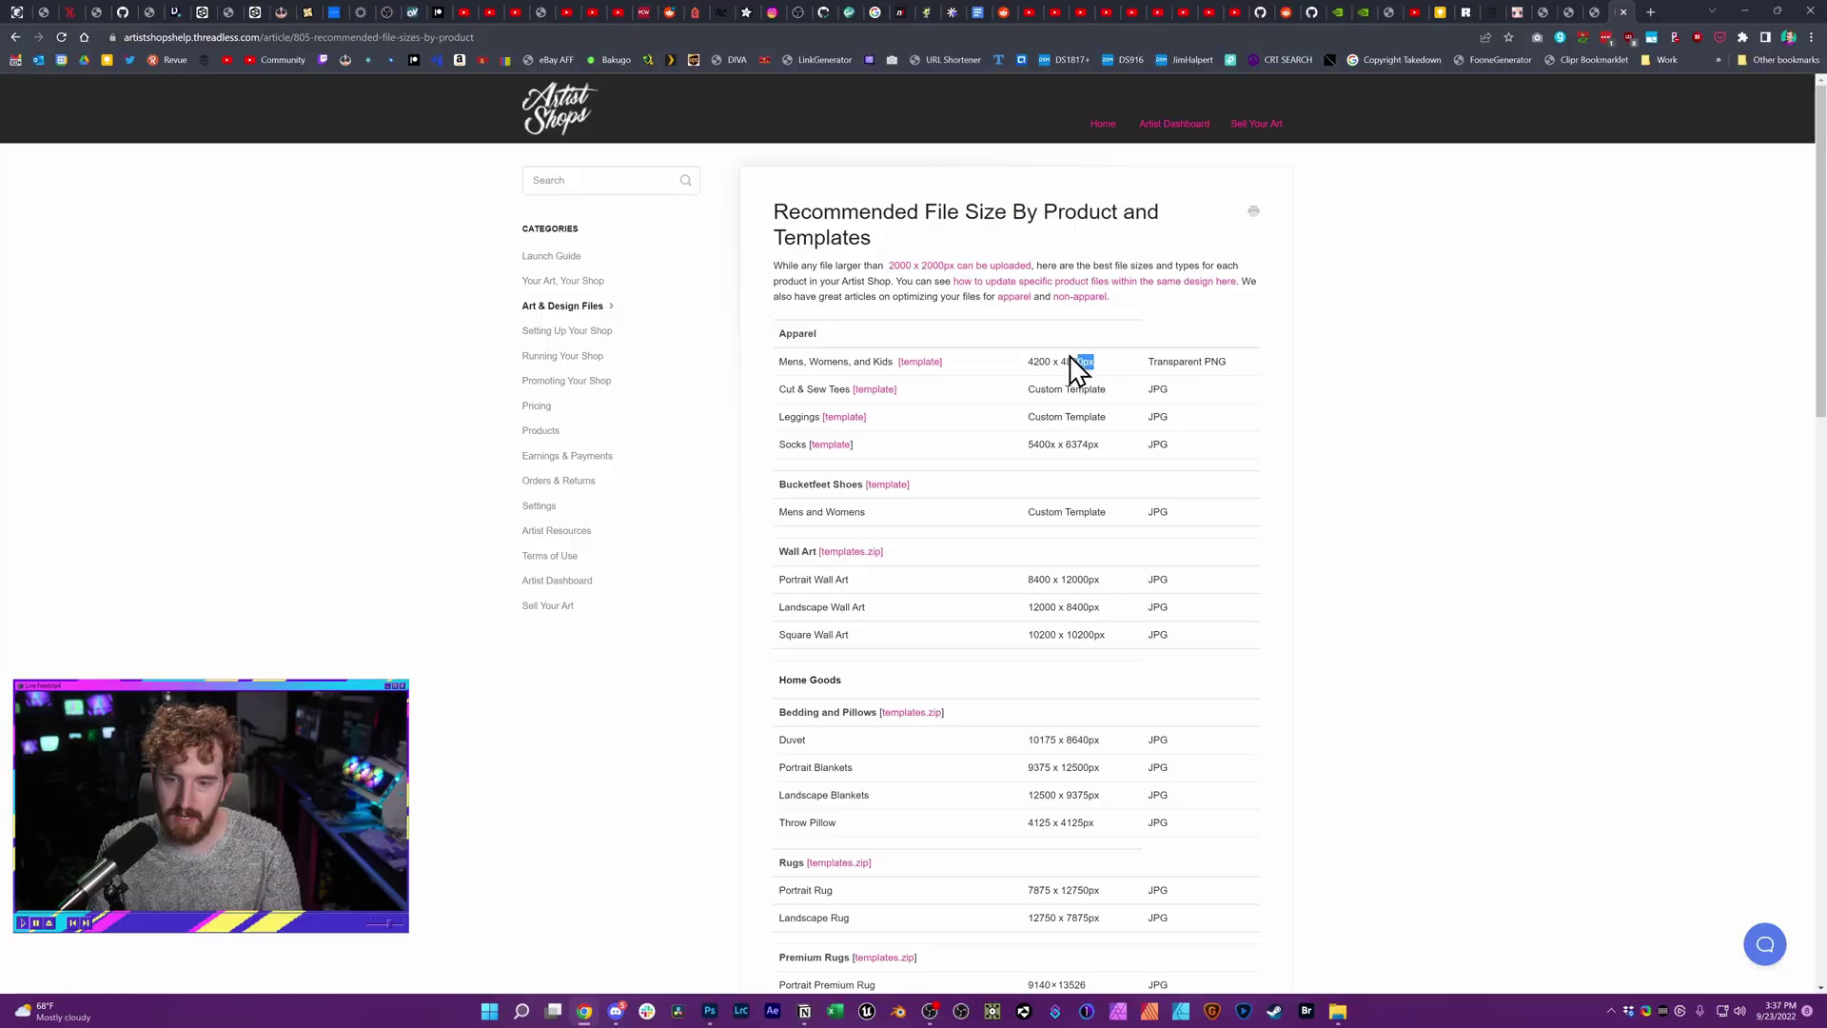
Step: Highlight the 4200 x 4800px apparel, 8400 x 12000px and 10200 x 10200px wall art sizes
{"action": "triple_click", "coordinate": [1072, 367]}
{"action": "left_click_drag", "start_coordinate": [1103, 579], "coordinate": [1030, 584]}
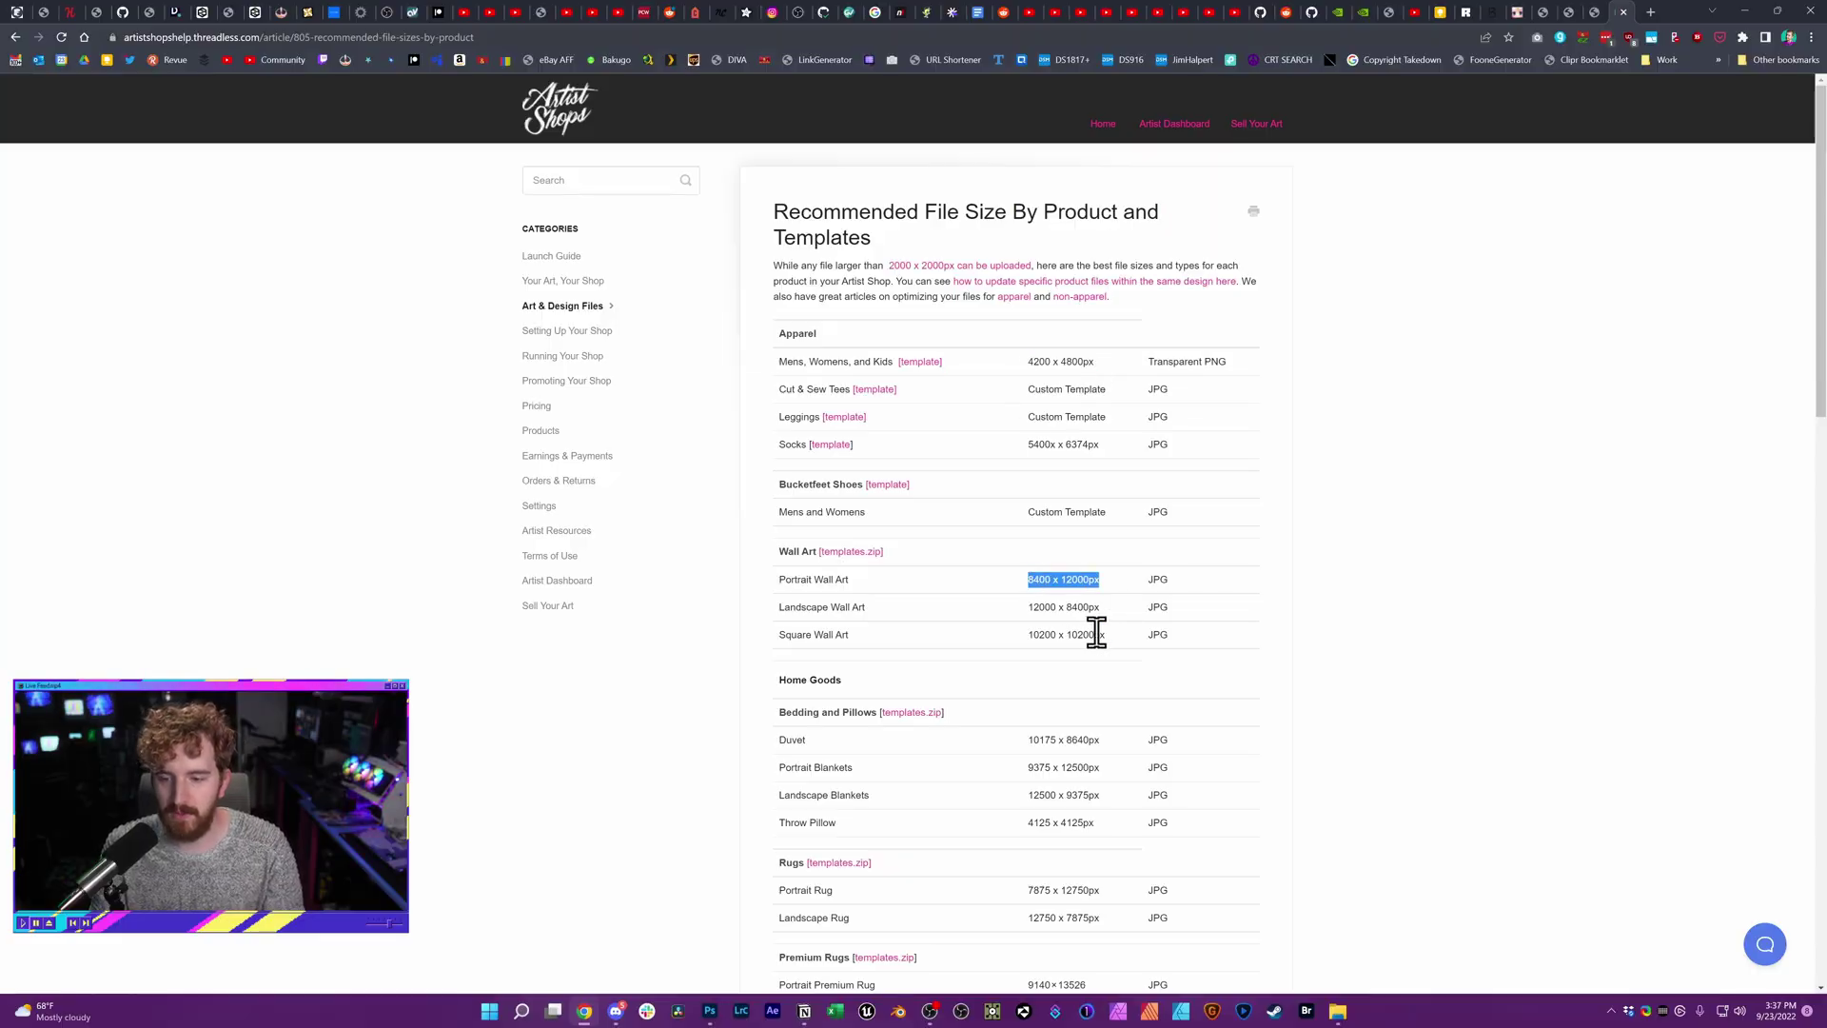
{"action": "left_click_drag", "start_coordinate": [1094, 633], "coordinate": [1029, 637]}
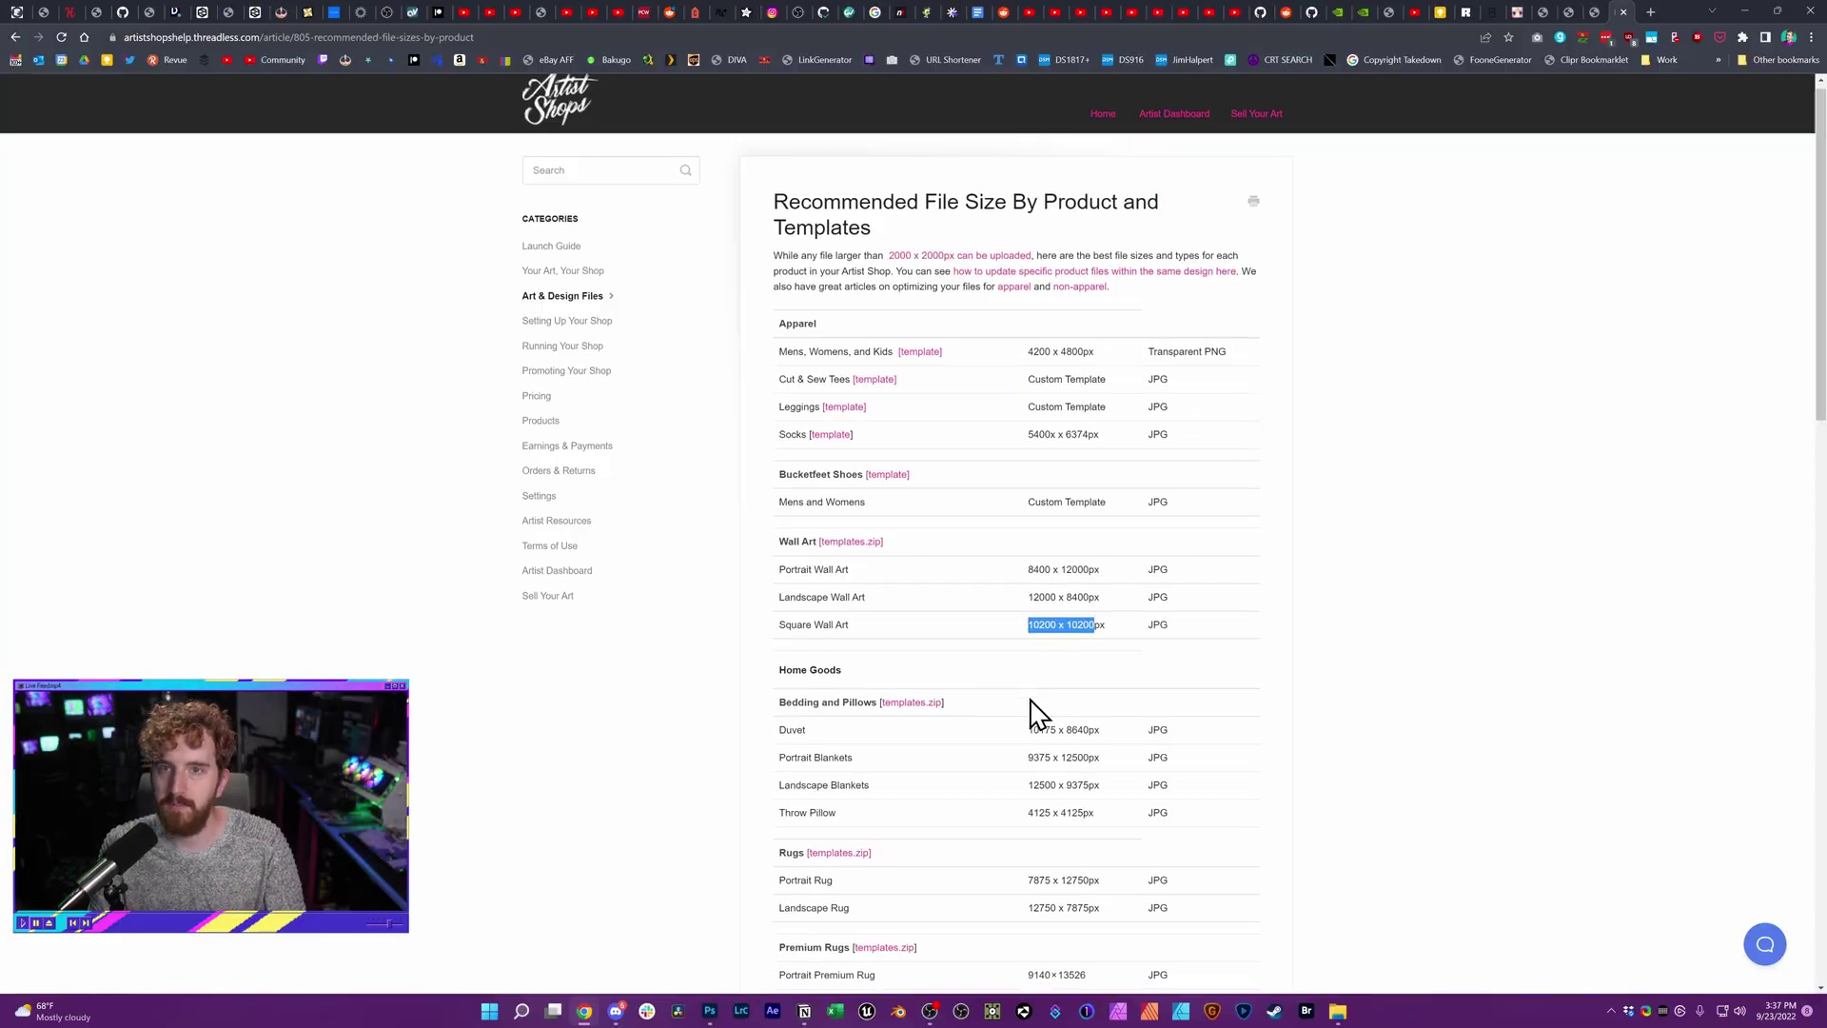
{"action": "scroll", "coordinate": [1032, 710], "scroll_direction": "down", "scroll_amount": 2}
{"action": "scroll", "coordinate": [1037, 713], "scroll_direction": "up", "scroll_amount": 2}
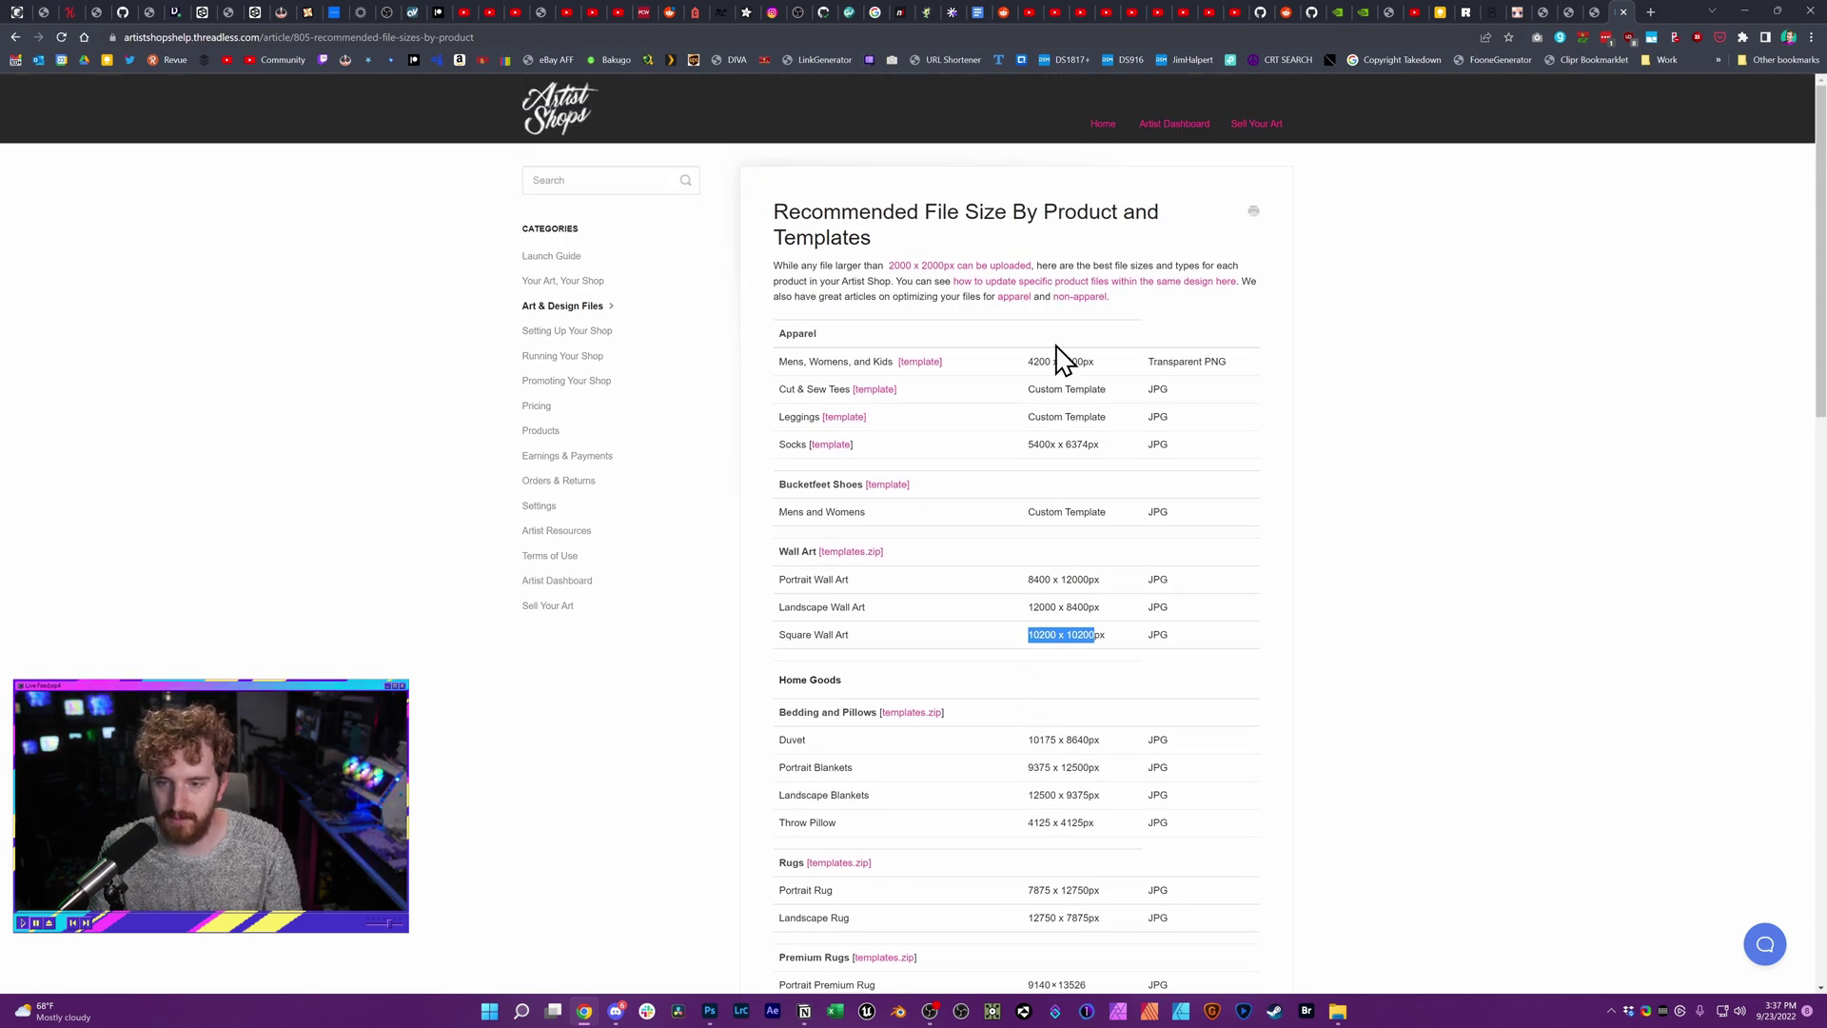
{"action": "left_click_drag", "start_coordinate": [1092, 365], "coordinate": [1020, 367]}
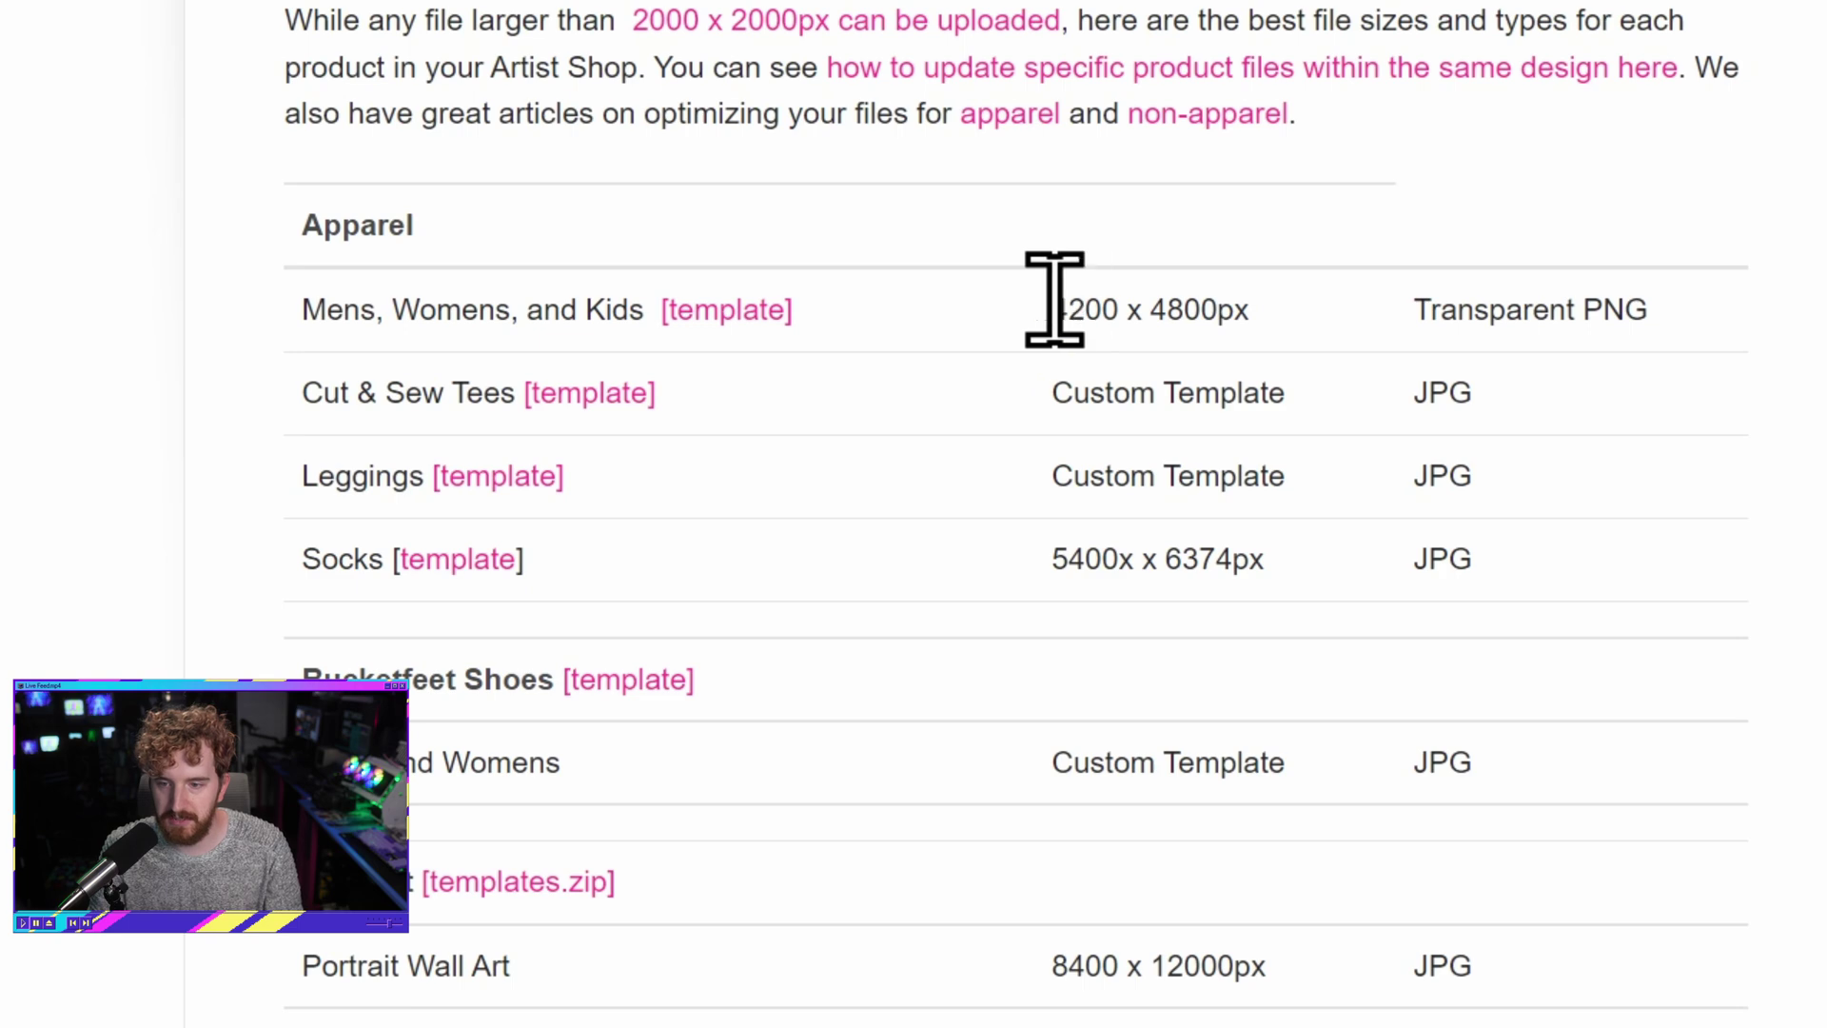
{"action": "left_click_drag", "start_coordinate": [1054, 309], "coordinate": [1215, 310]}
{"action": "left_click", "coordinate": [1392, 362]}
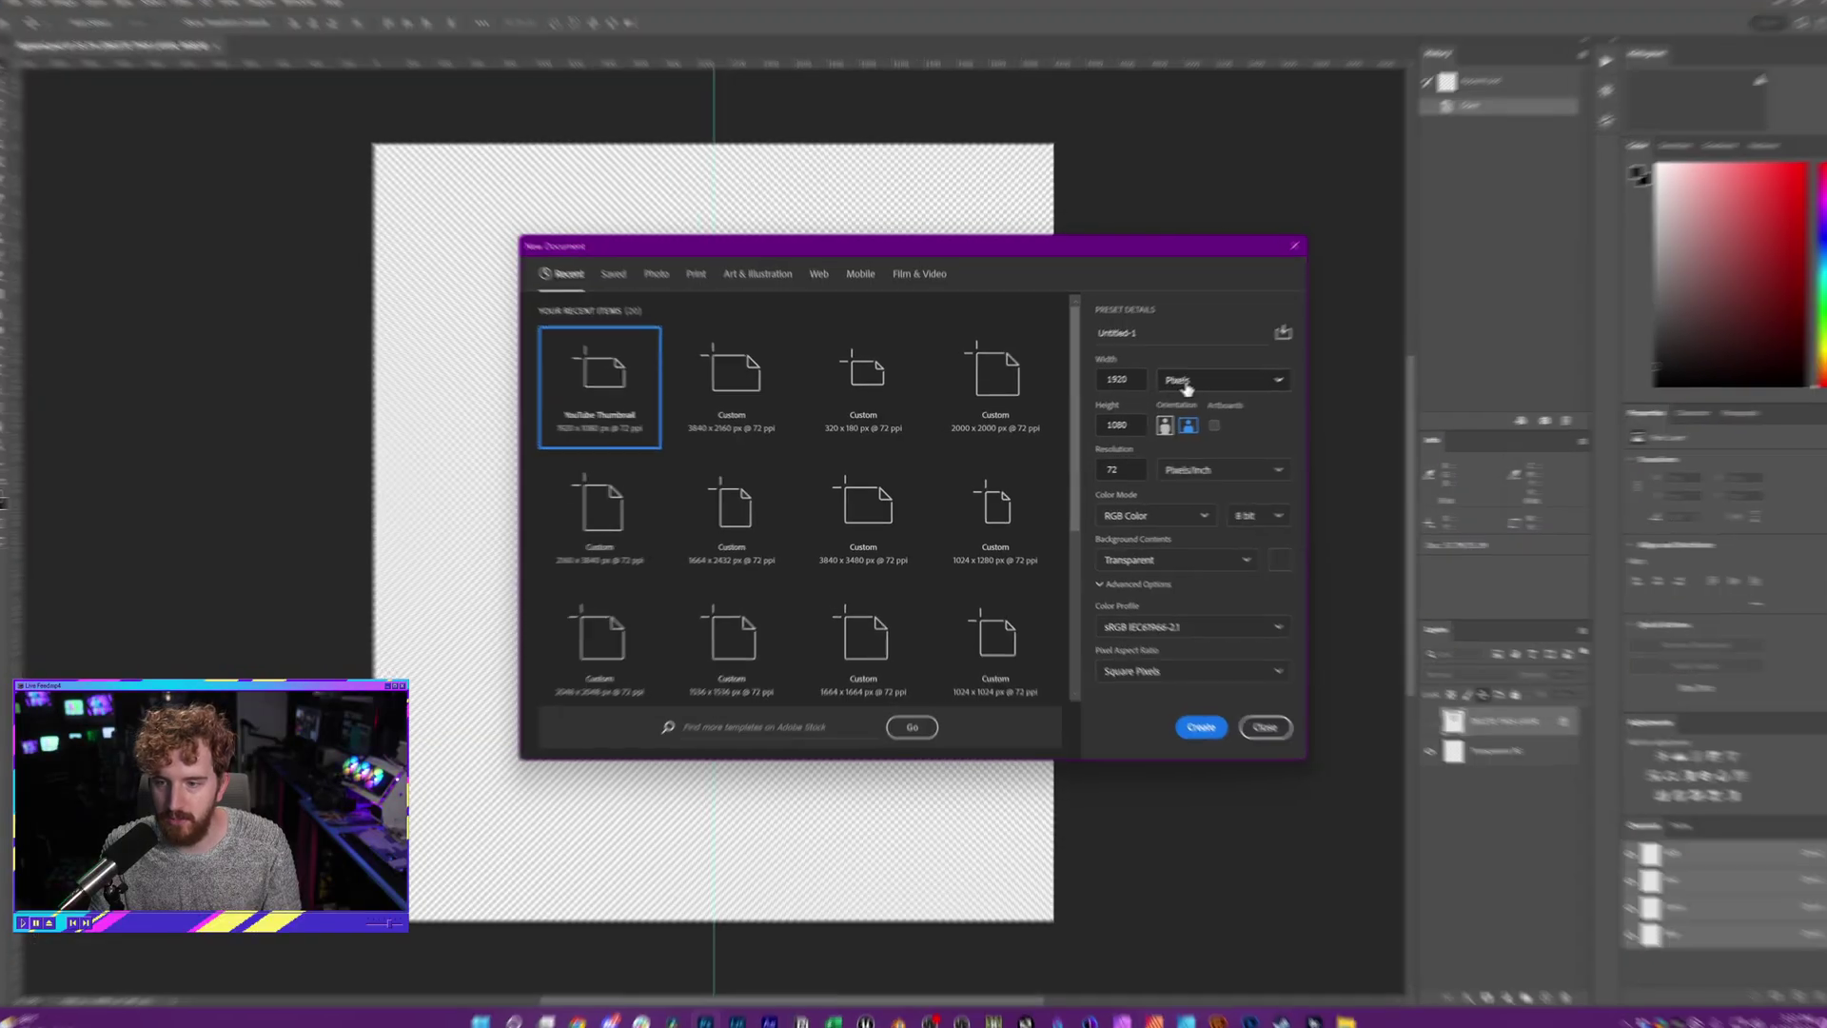
Step: Try inches at 300 resolution, revert to pixels, then close New Document without creating it
{"action": "left_click", "coordinate": [1186, 381]}
{"action": "left_click", "coordinate": [1213, 419]}
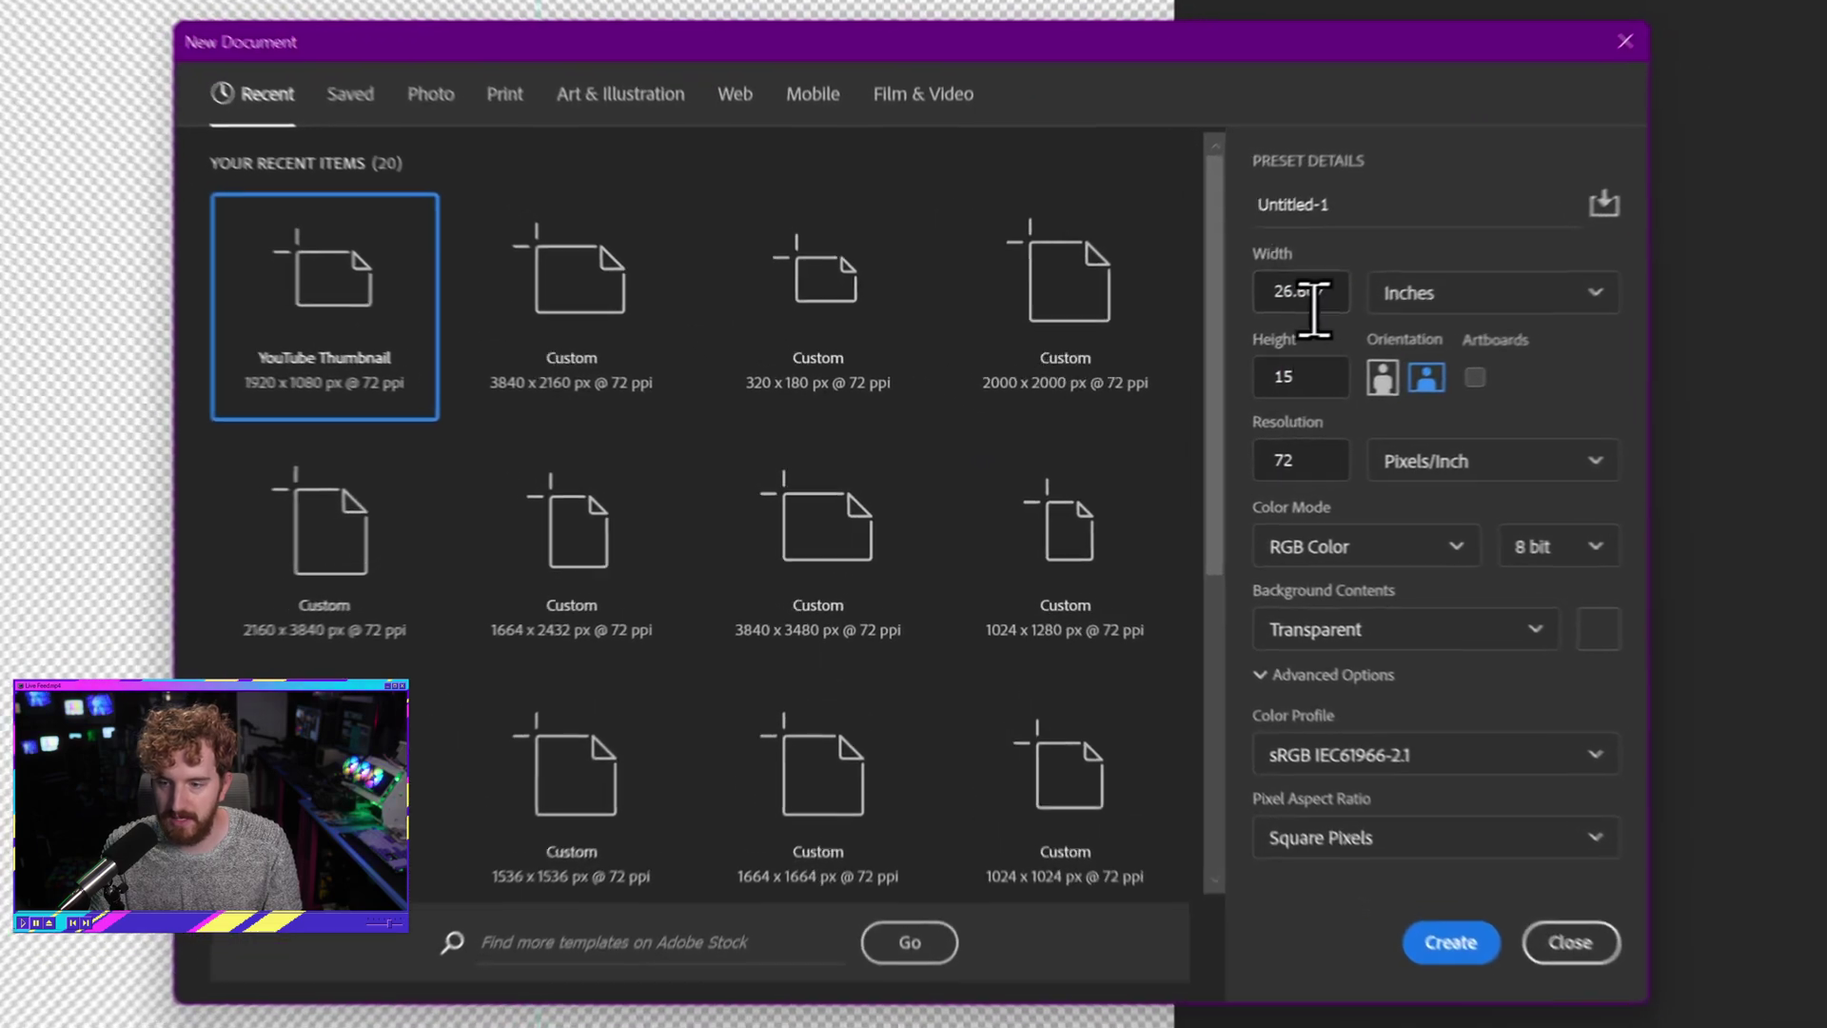
{"action": "double_click", "coordinate": [1332, 459]}
{"action": "type", "text": "300"}
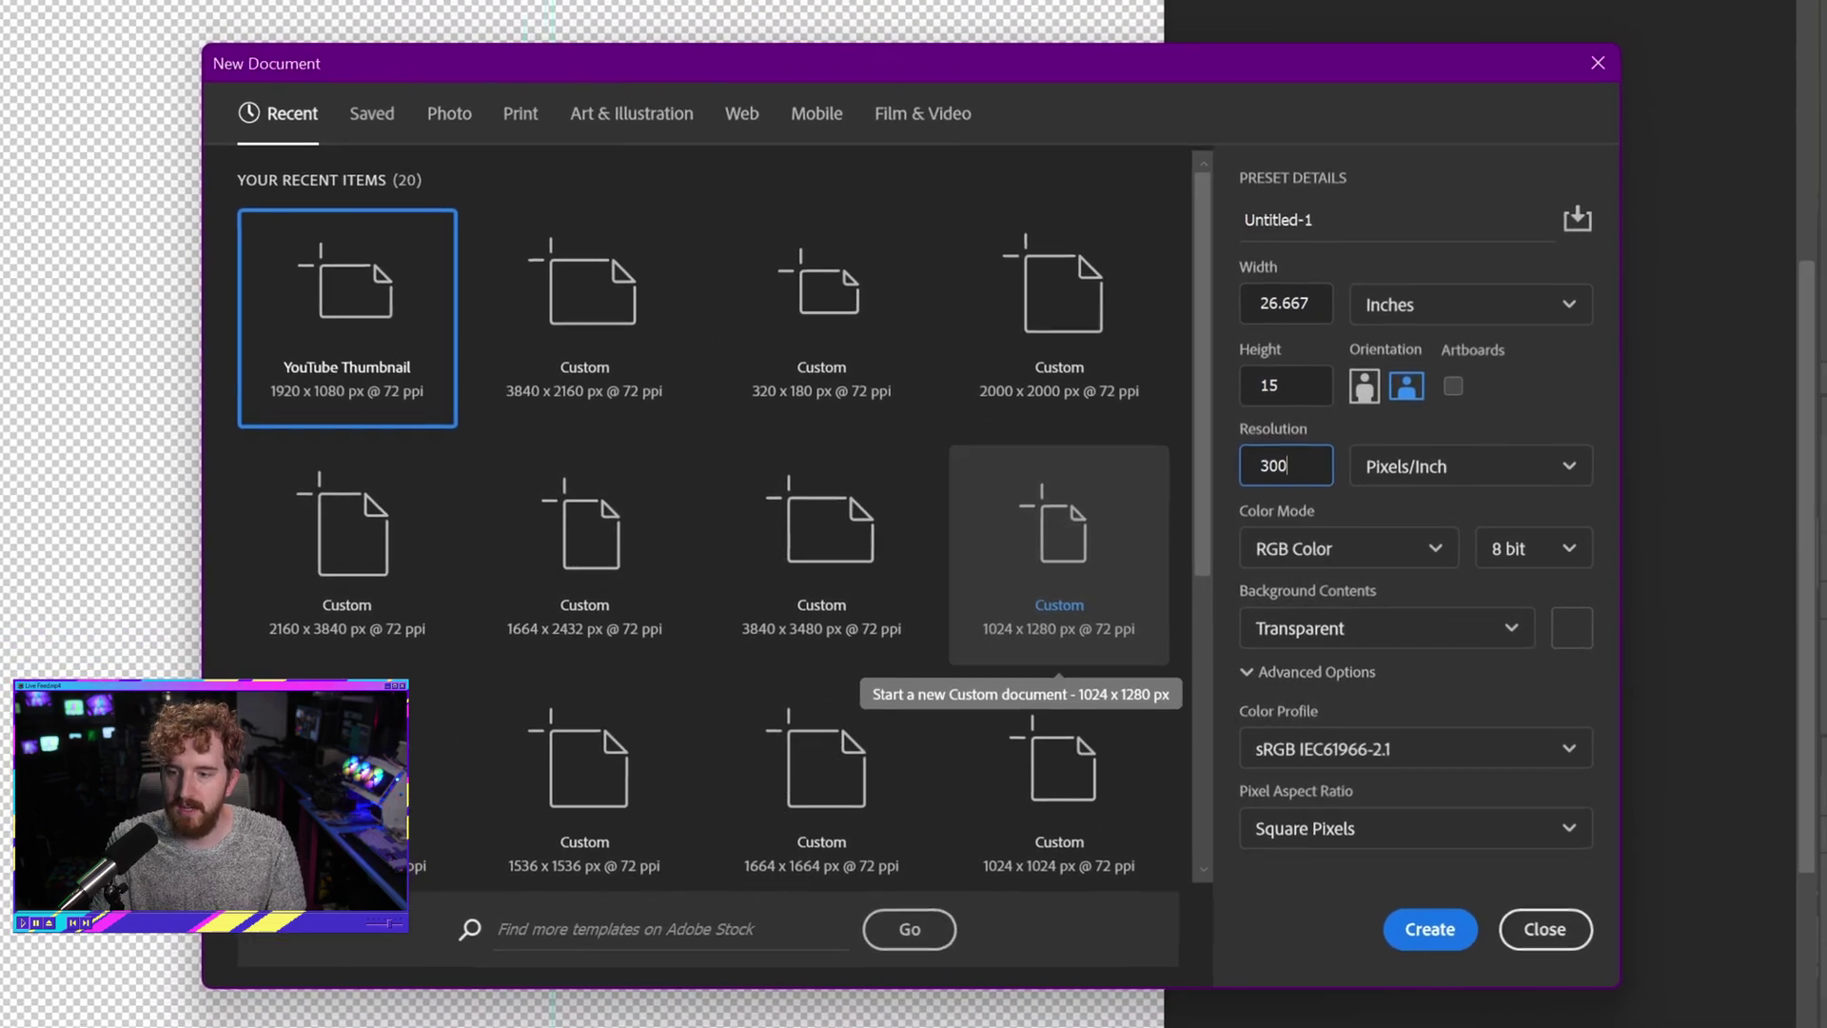
{"action": "double_click", "coordinate": [1273, 463]}
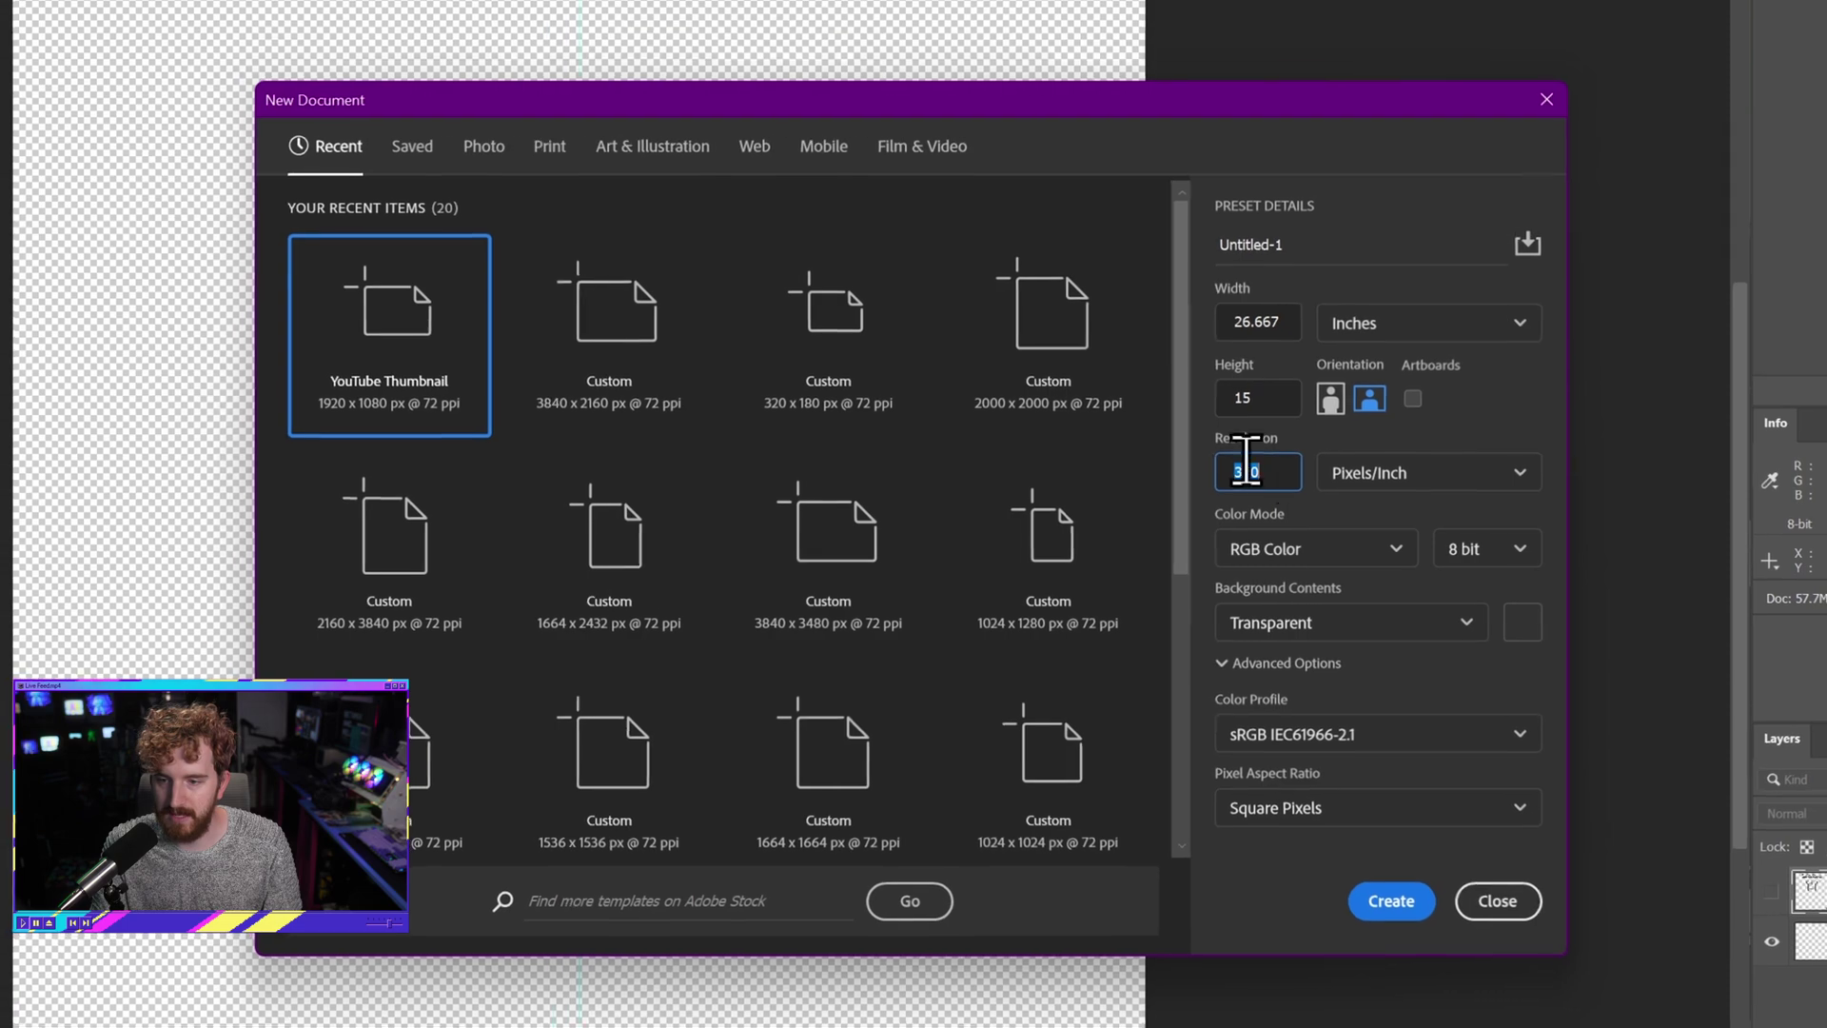
{"action": "left_click", "coordinate": [1266, 324]}
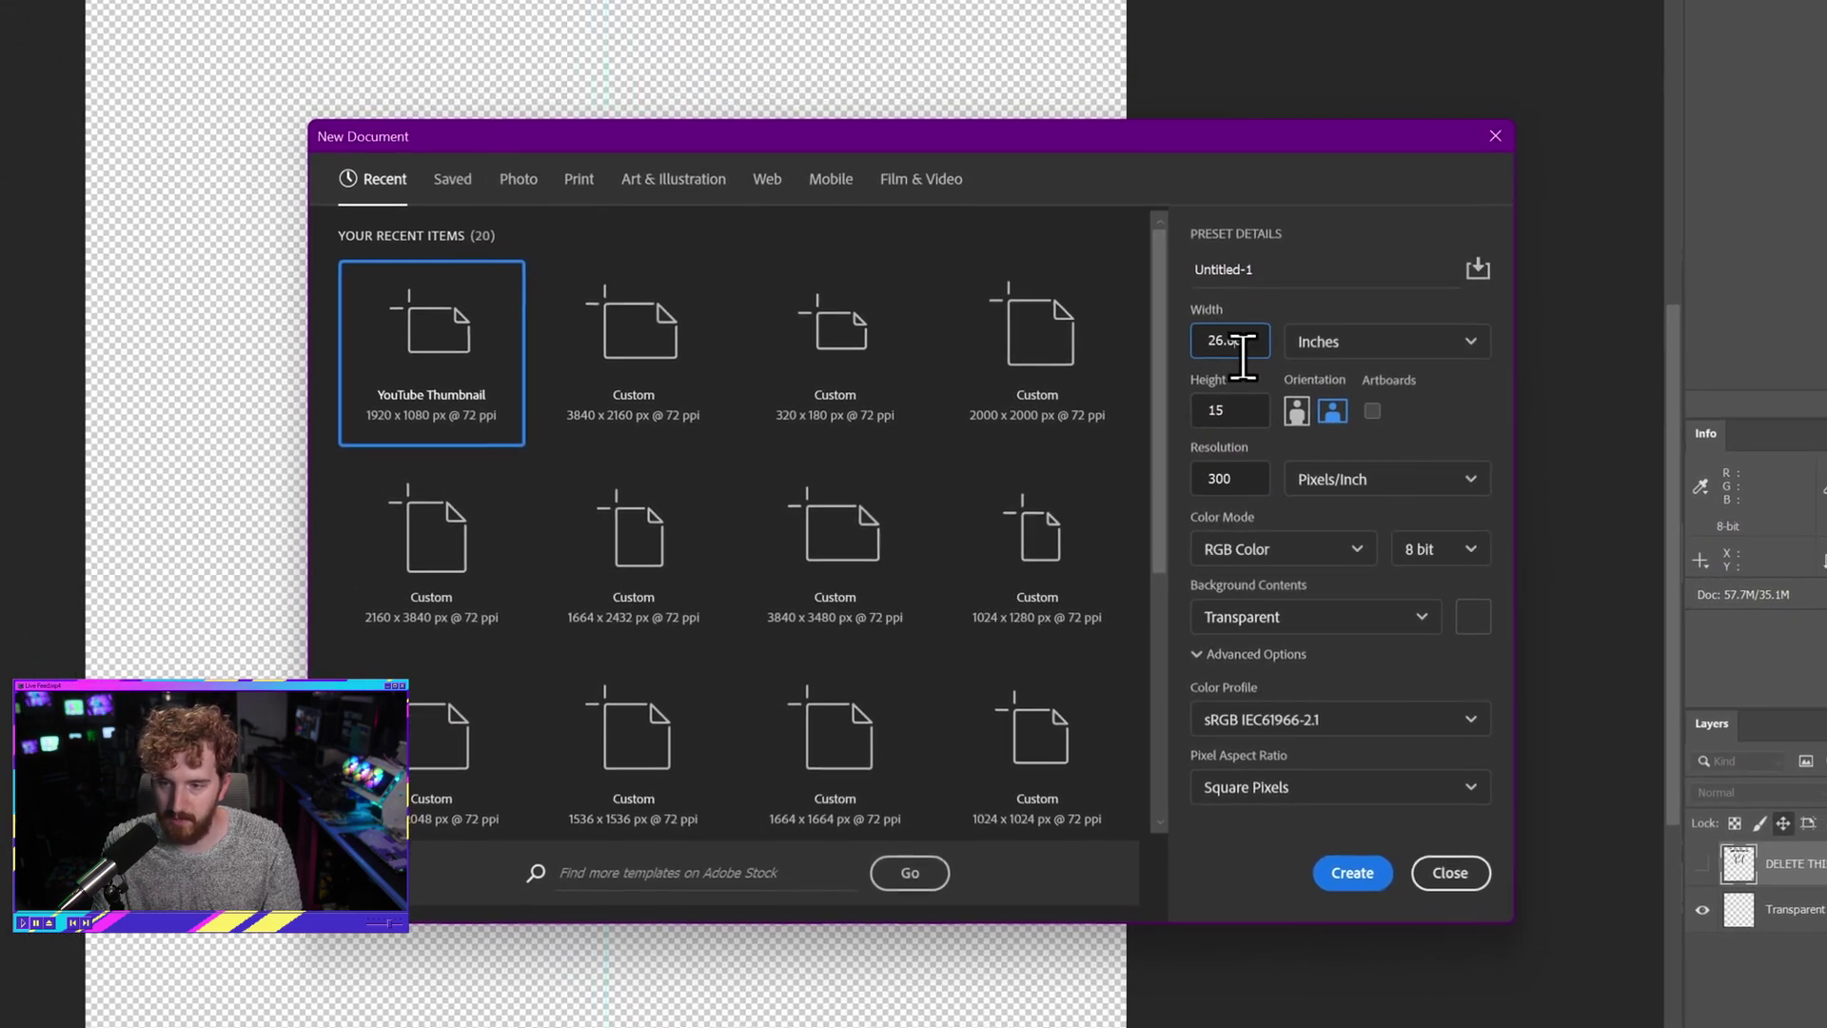
{"action": "left_click", "coordinate": [1337, 340]}
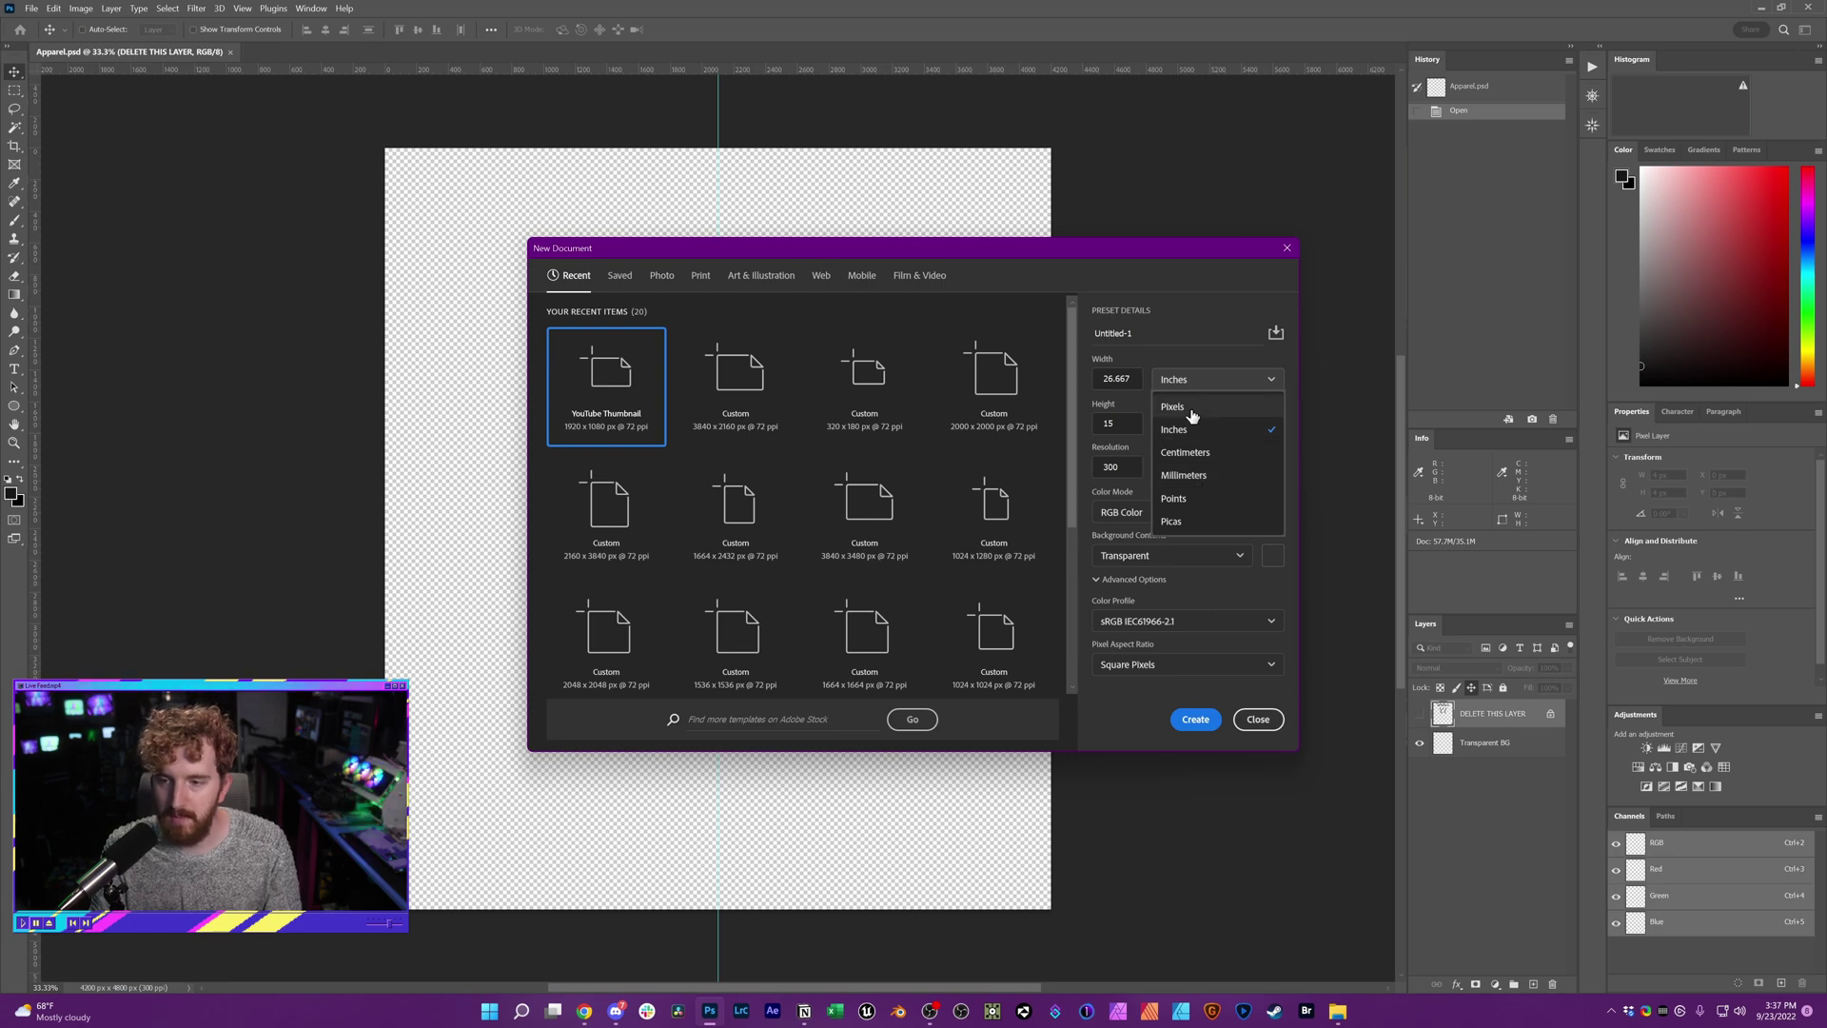
{"action": "left_click", "coordinate": [1191, 411]}
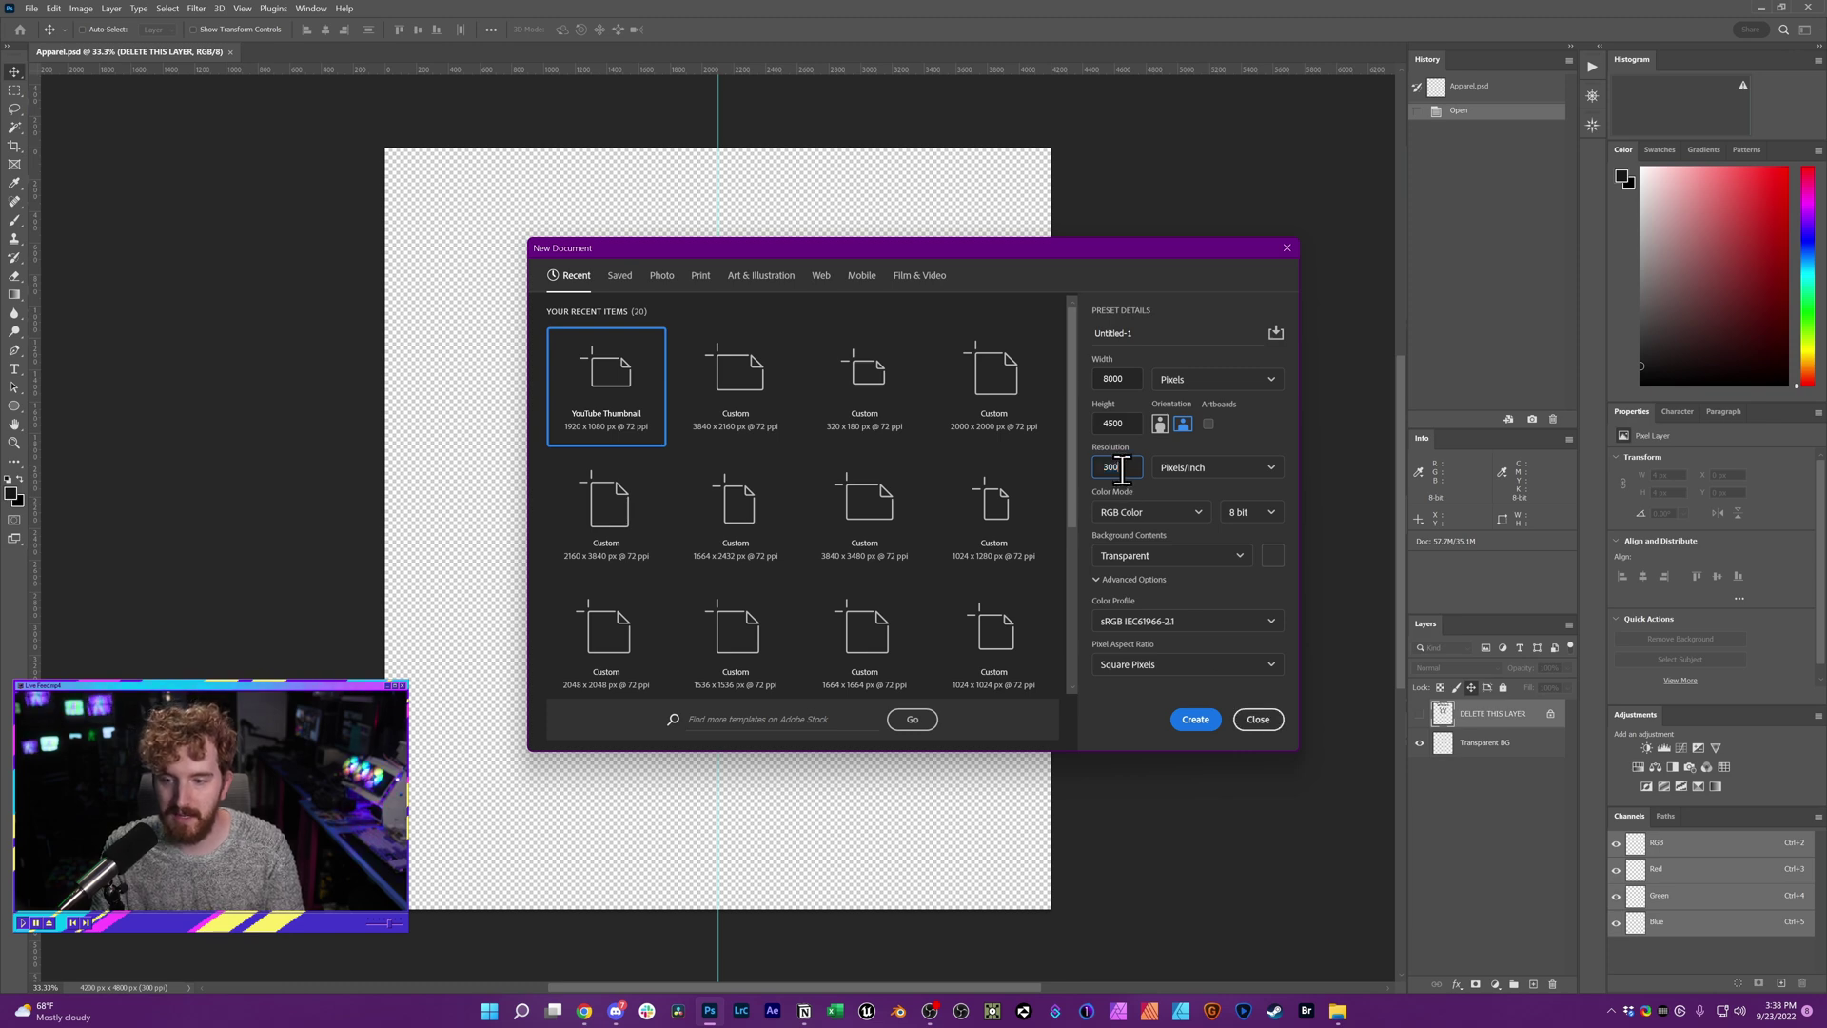
{"action": "left_click", "coordinate": [1258, 720]}
{"action": "key", "text": "alt+Tab"}
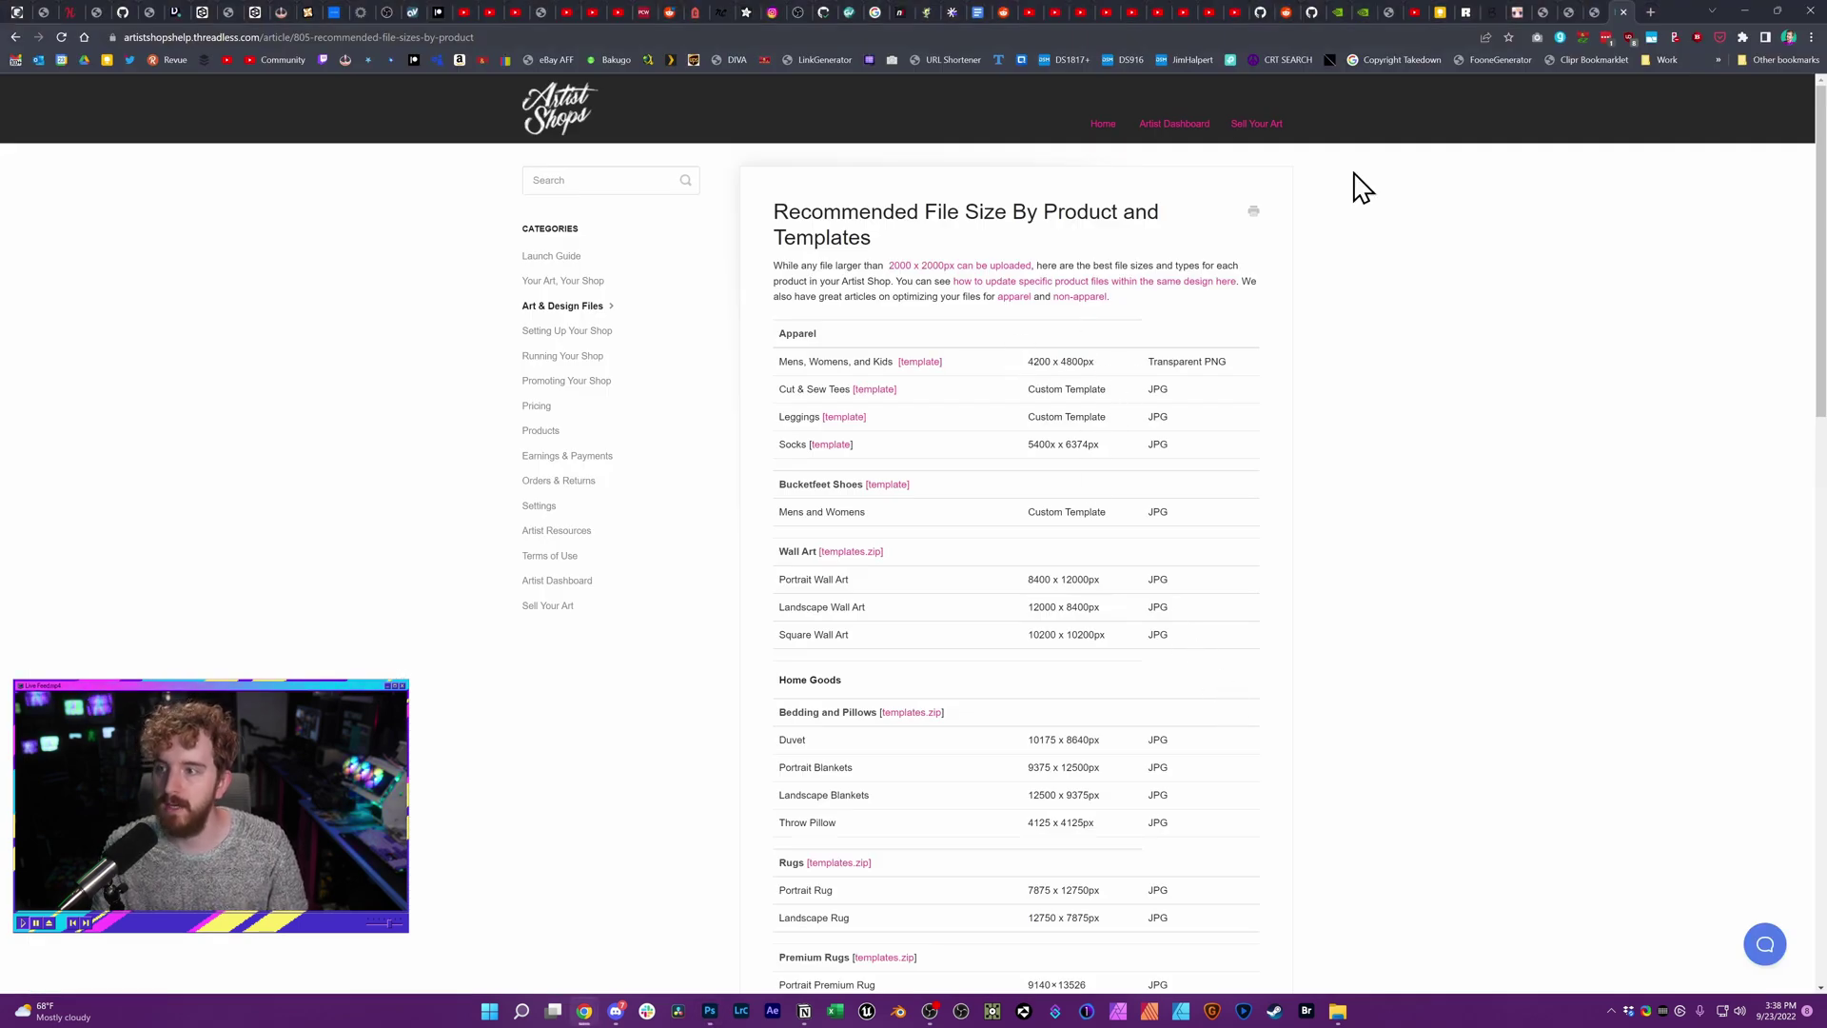
Step: Compare the castle image tabs, choose the green-and-pink cyberpunk forest castle, and bring up its image menu
{"action": "left_click", "coordinate": [1546, 13]}
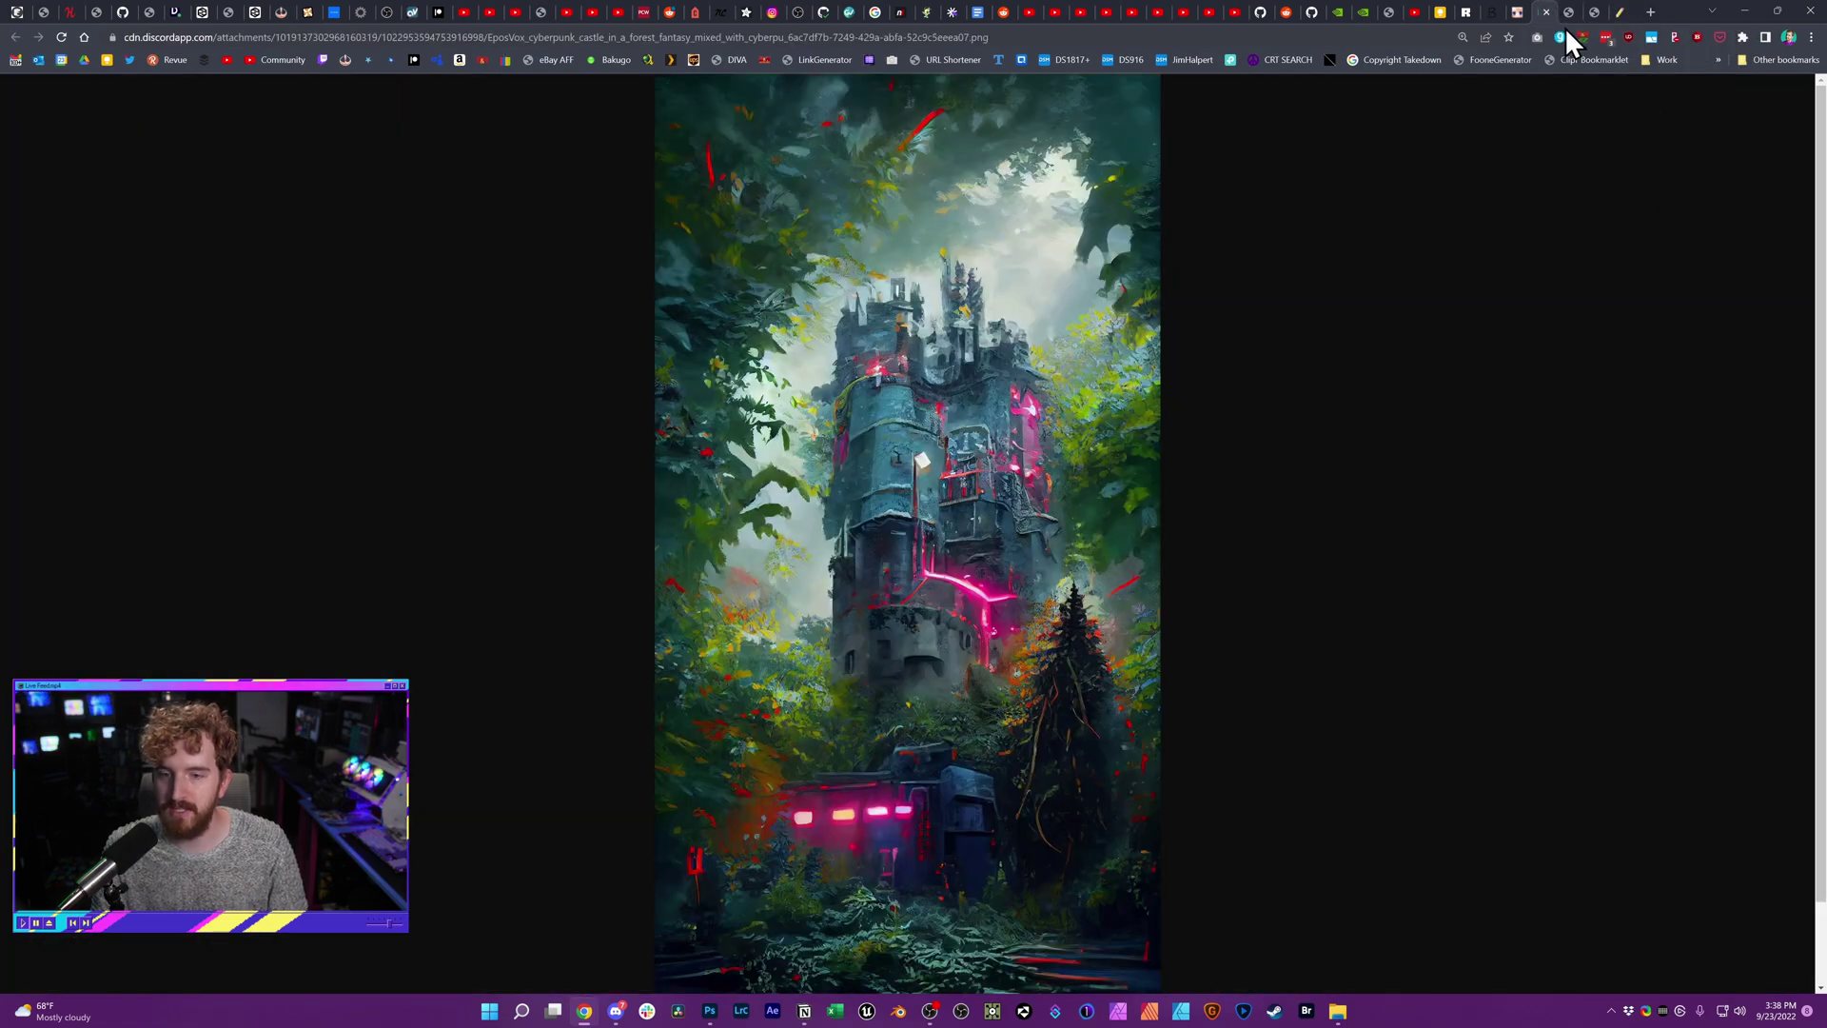
{"action": "left_click", "coordinate": [1565, 11]}
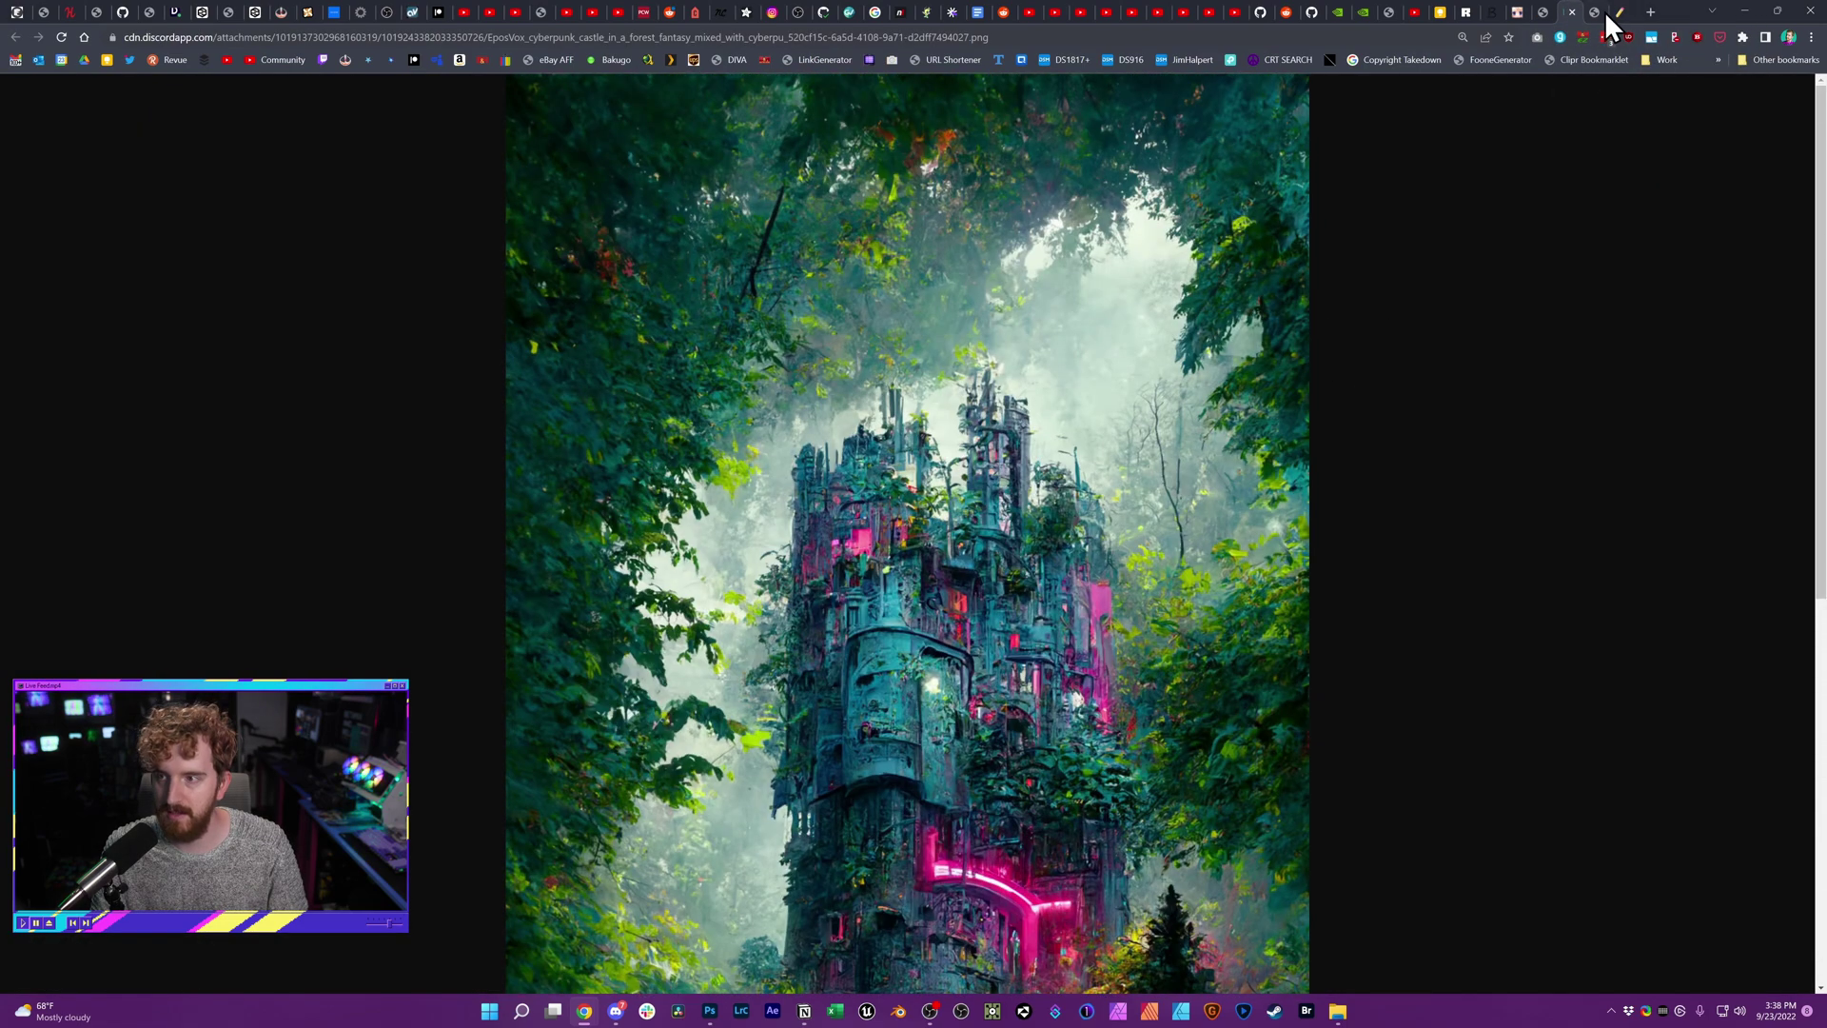
{"action": "left_click", "coordinate": [1599, 11]}
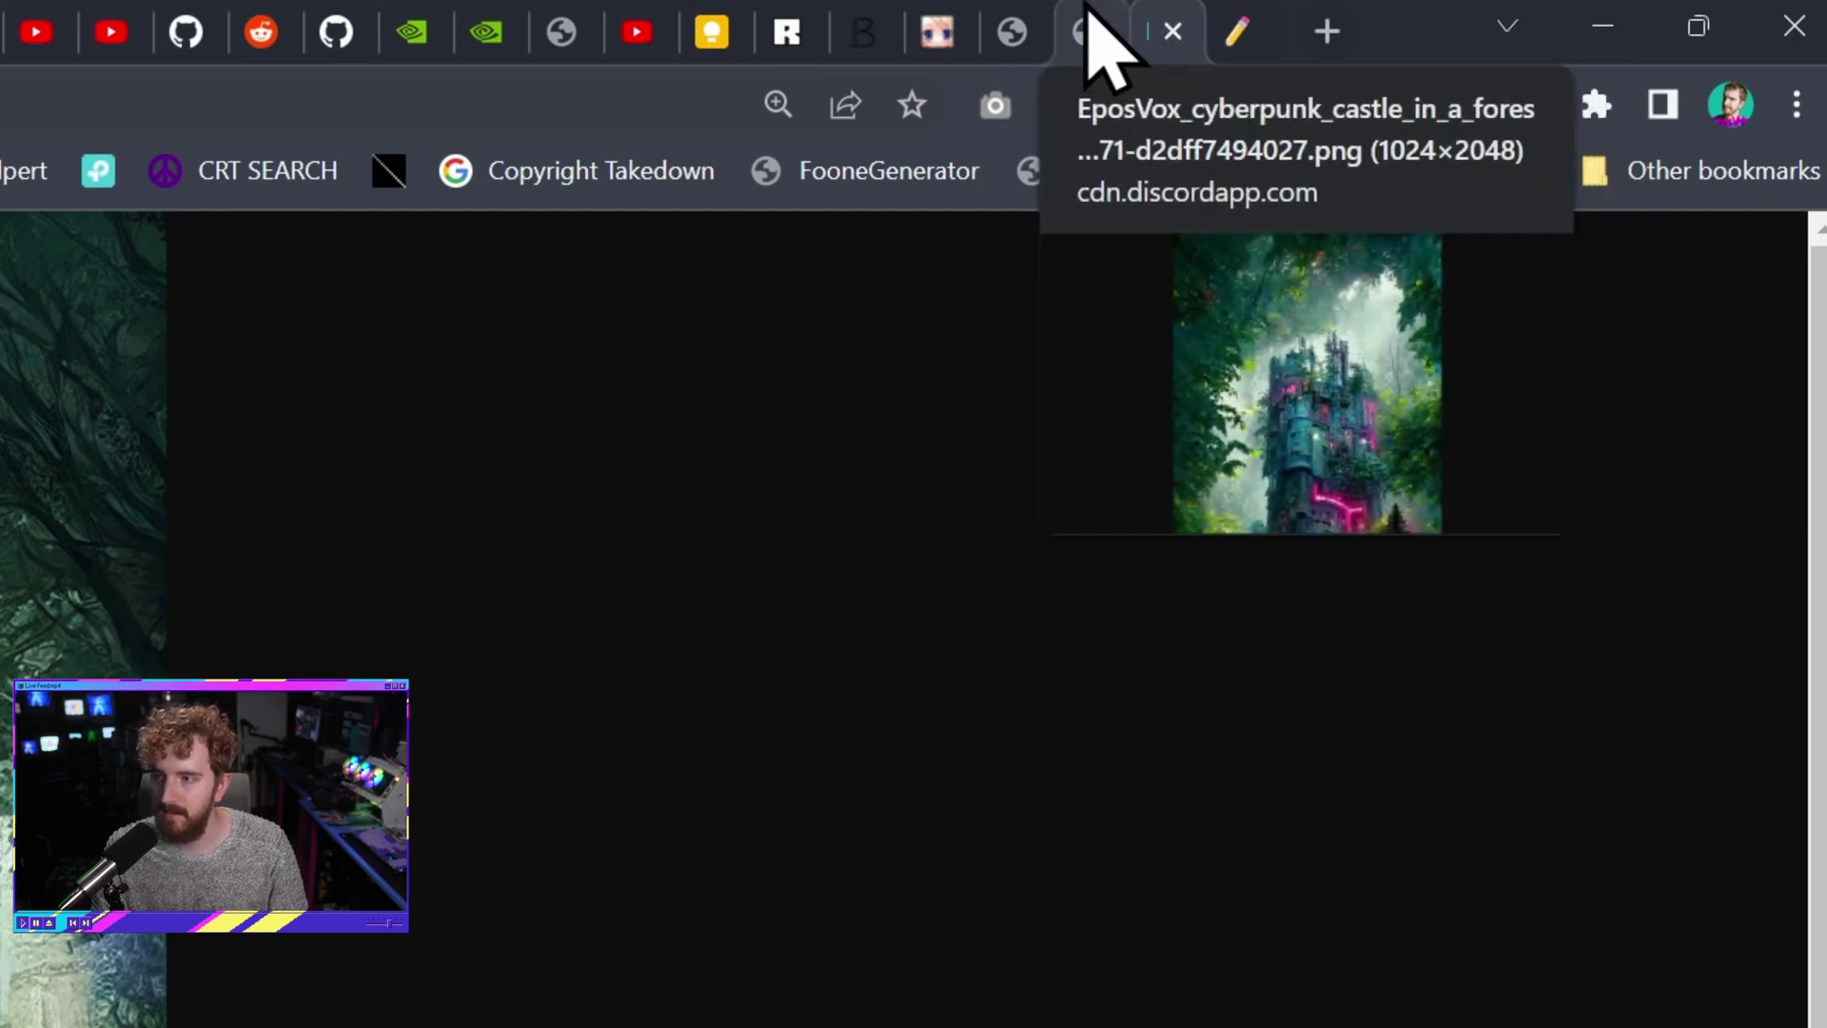
{"action": "left_click", "coordinate": [1090, 8]}
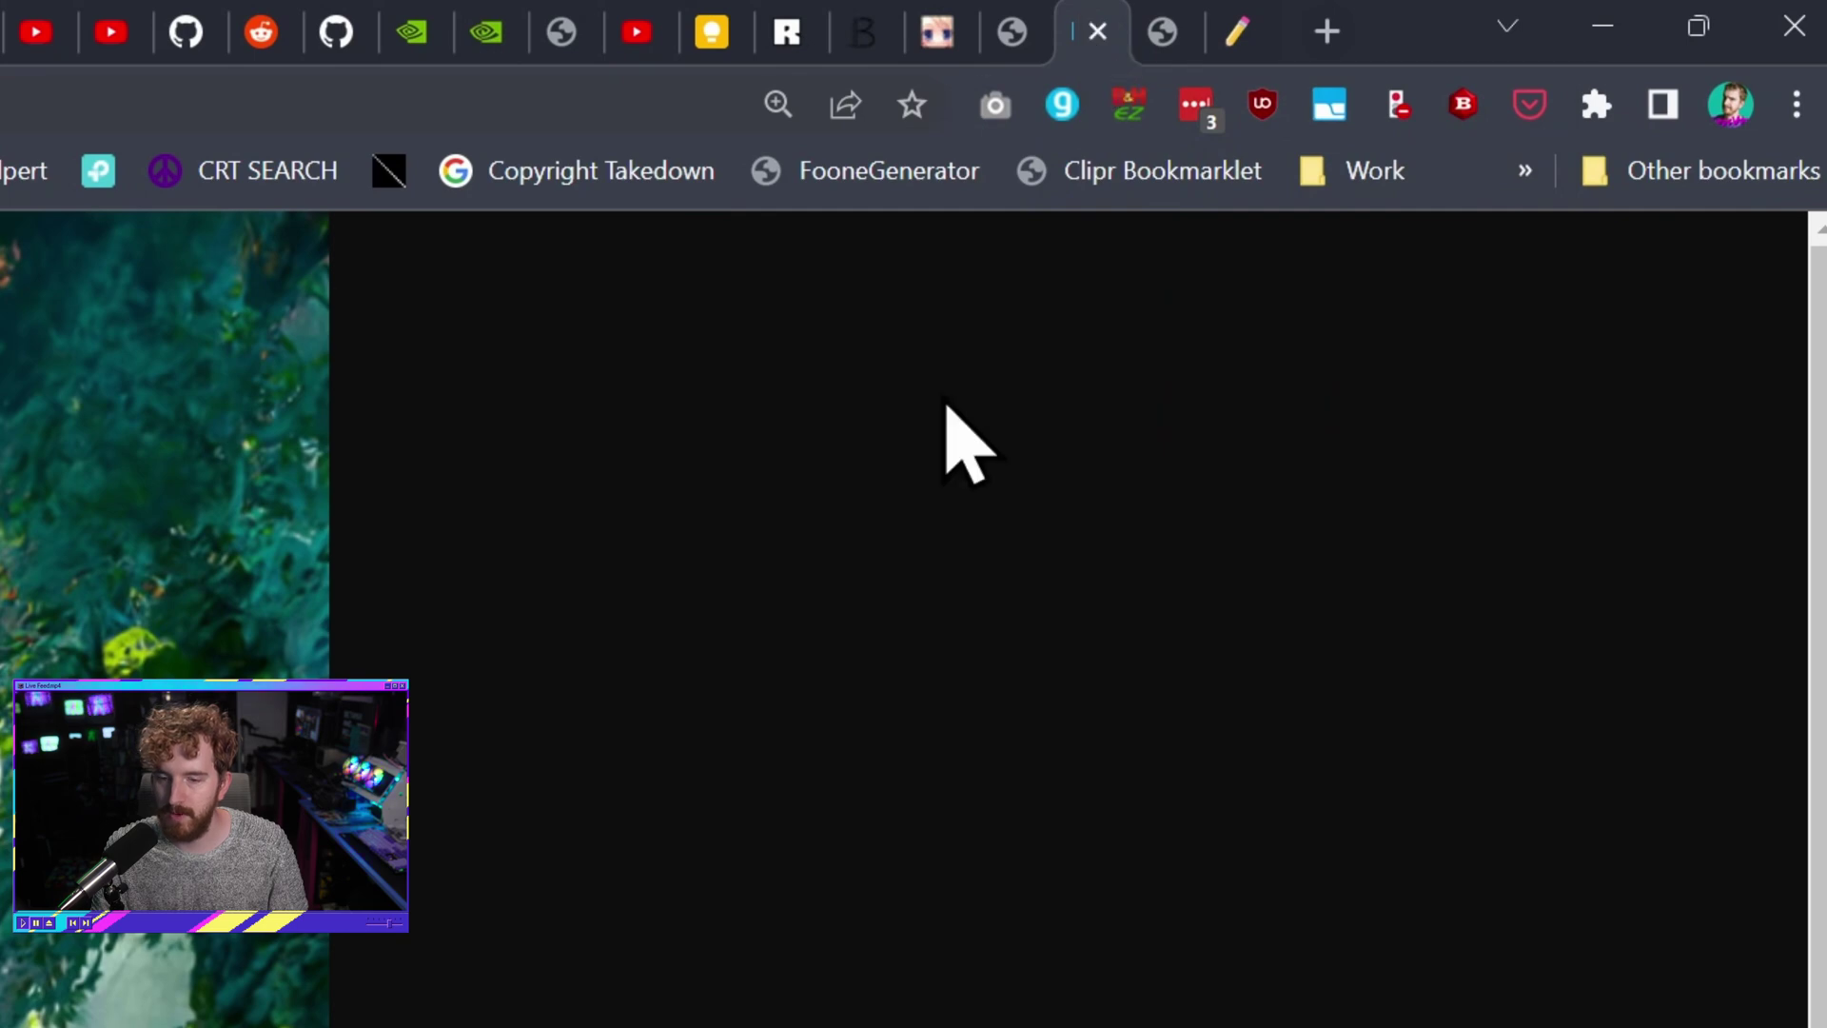
{"action": "left_click", "coordinate": [989, 24]}
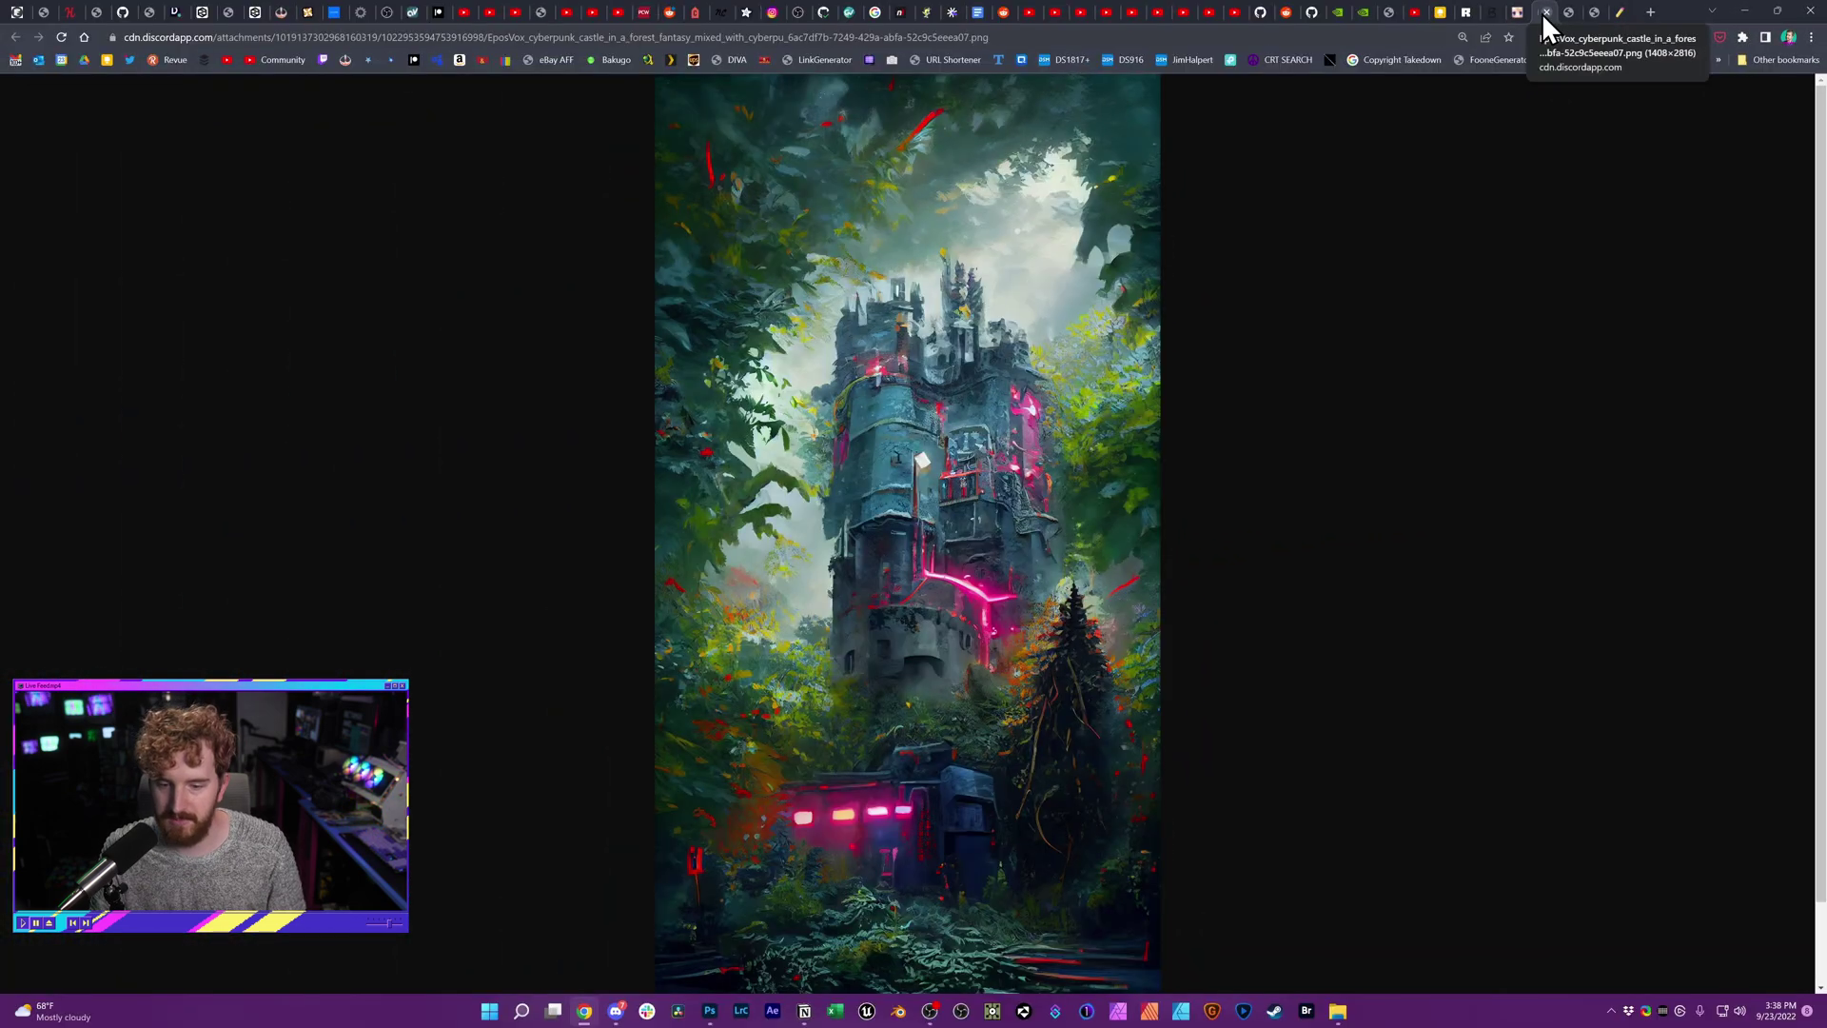
{"action": "left_click", "coordinate": [1572, 15]}
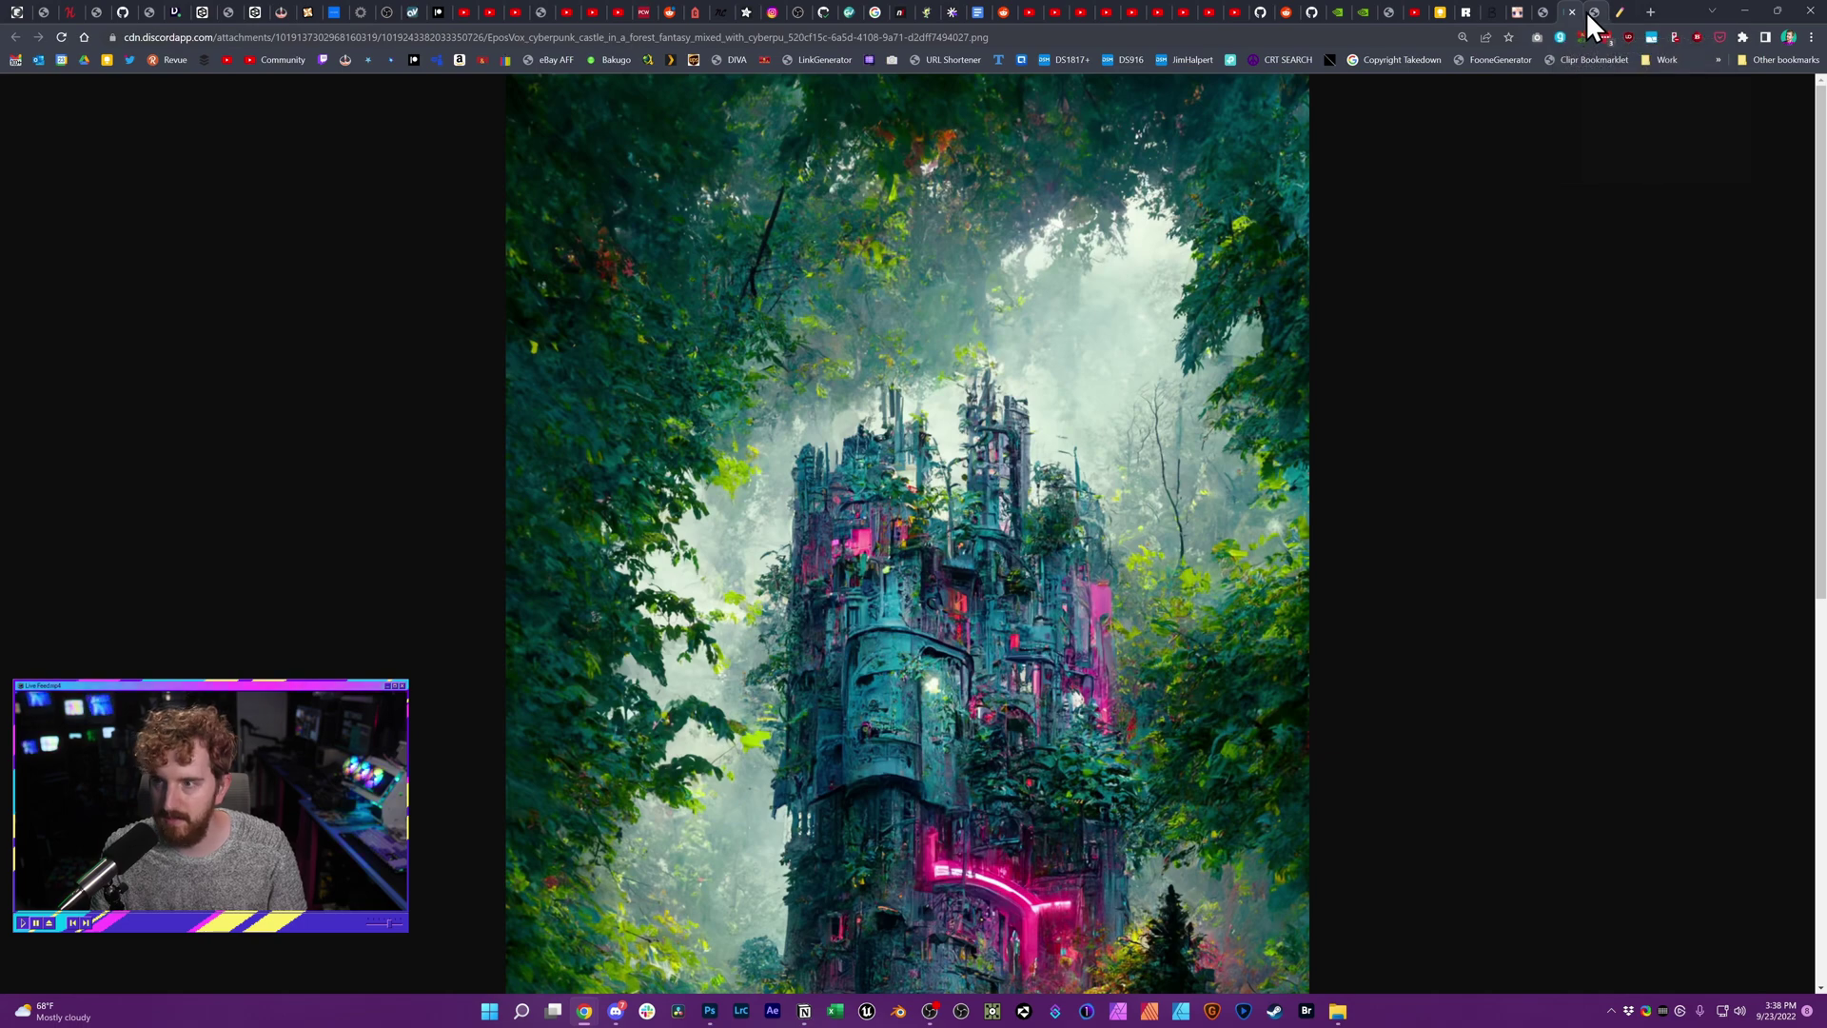
{"action": "left_click", "coordinate": [1594, 13]}
{"action": "left_click", "coordinate": [1579, 12]}
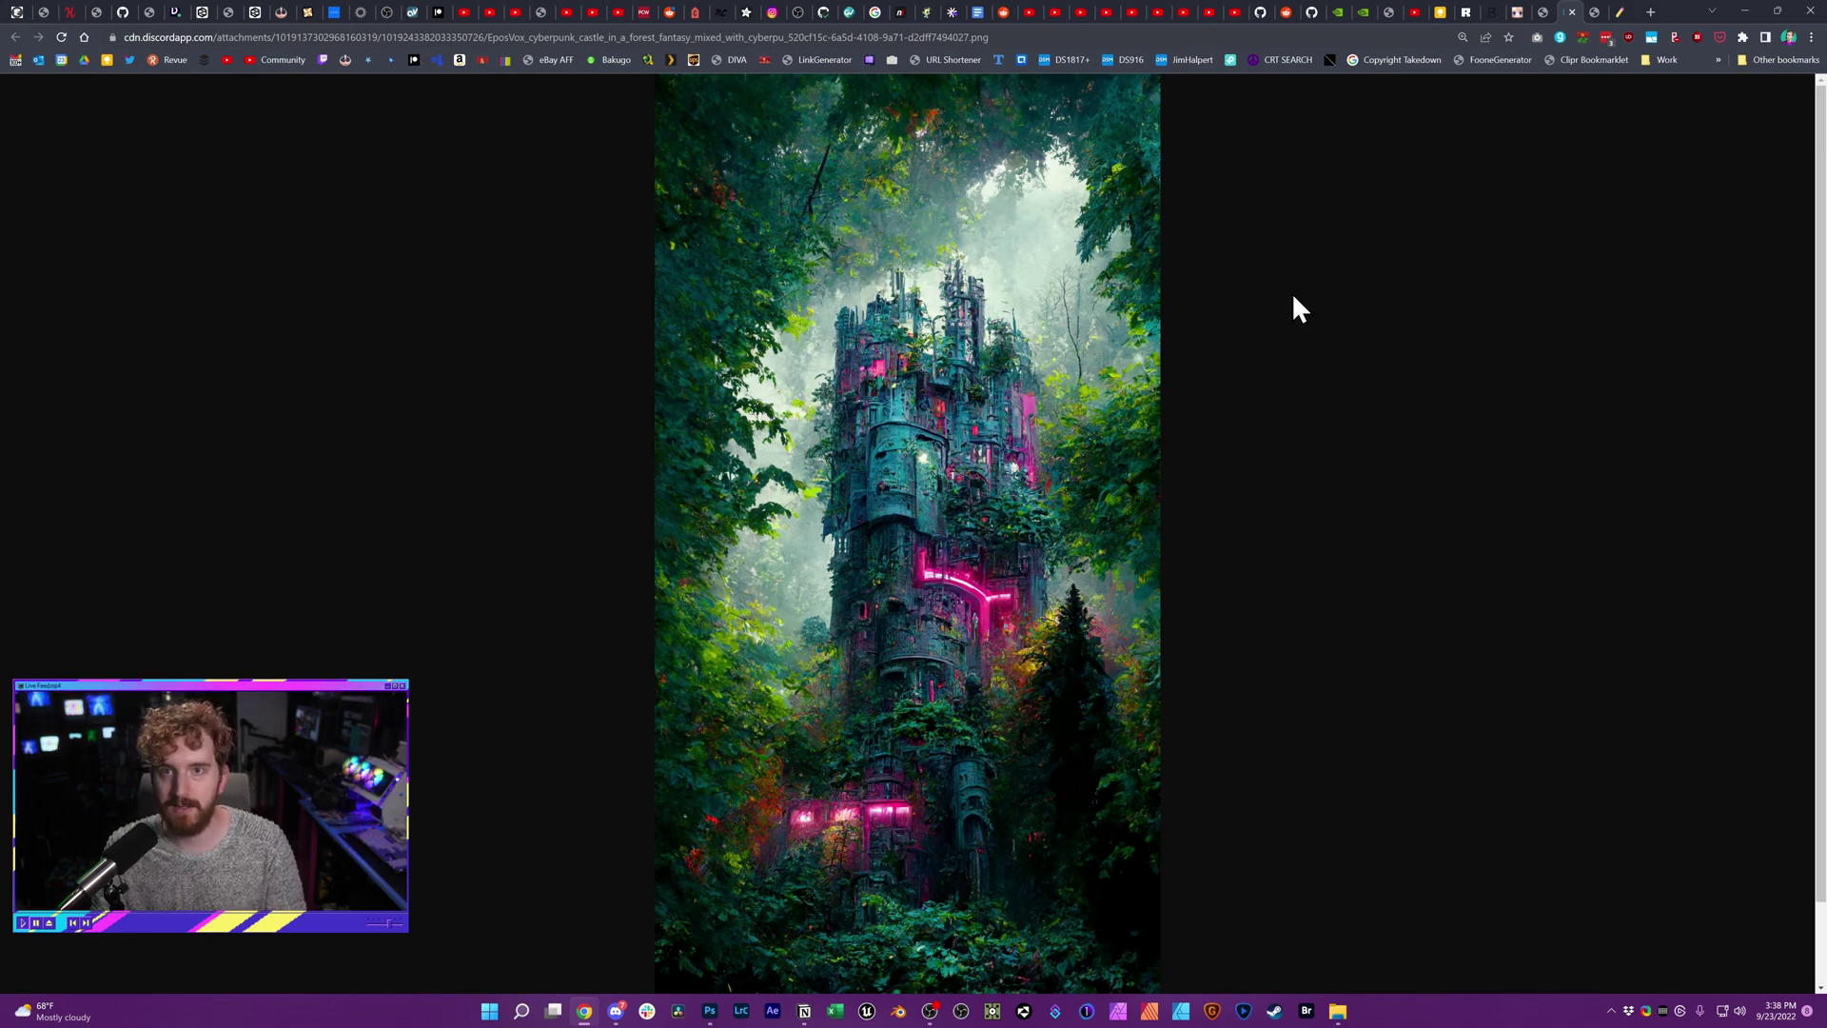
{"action": "right_click", "coordinate": [1048, 295]}
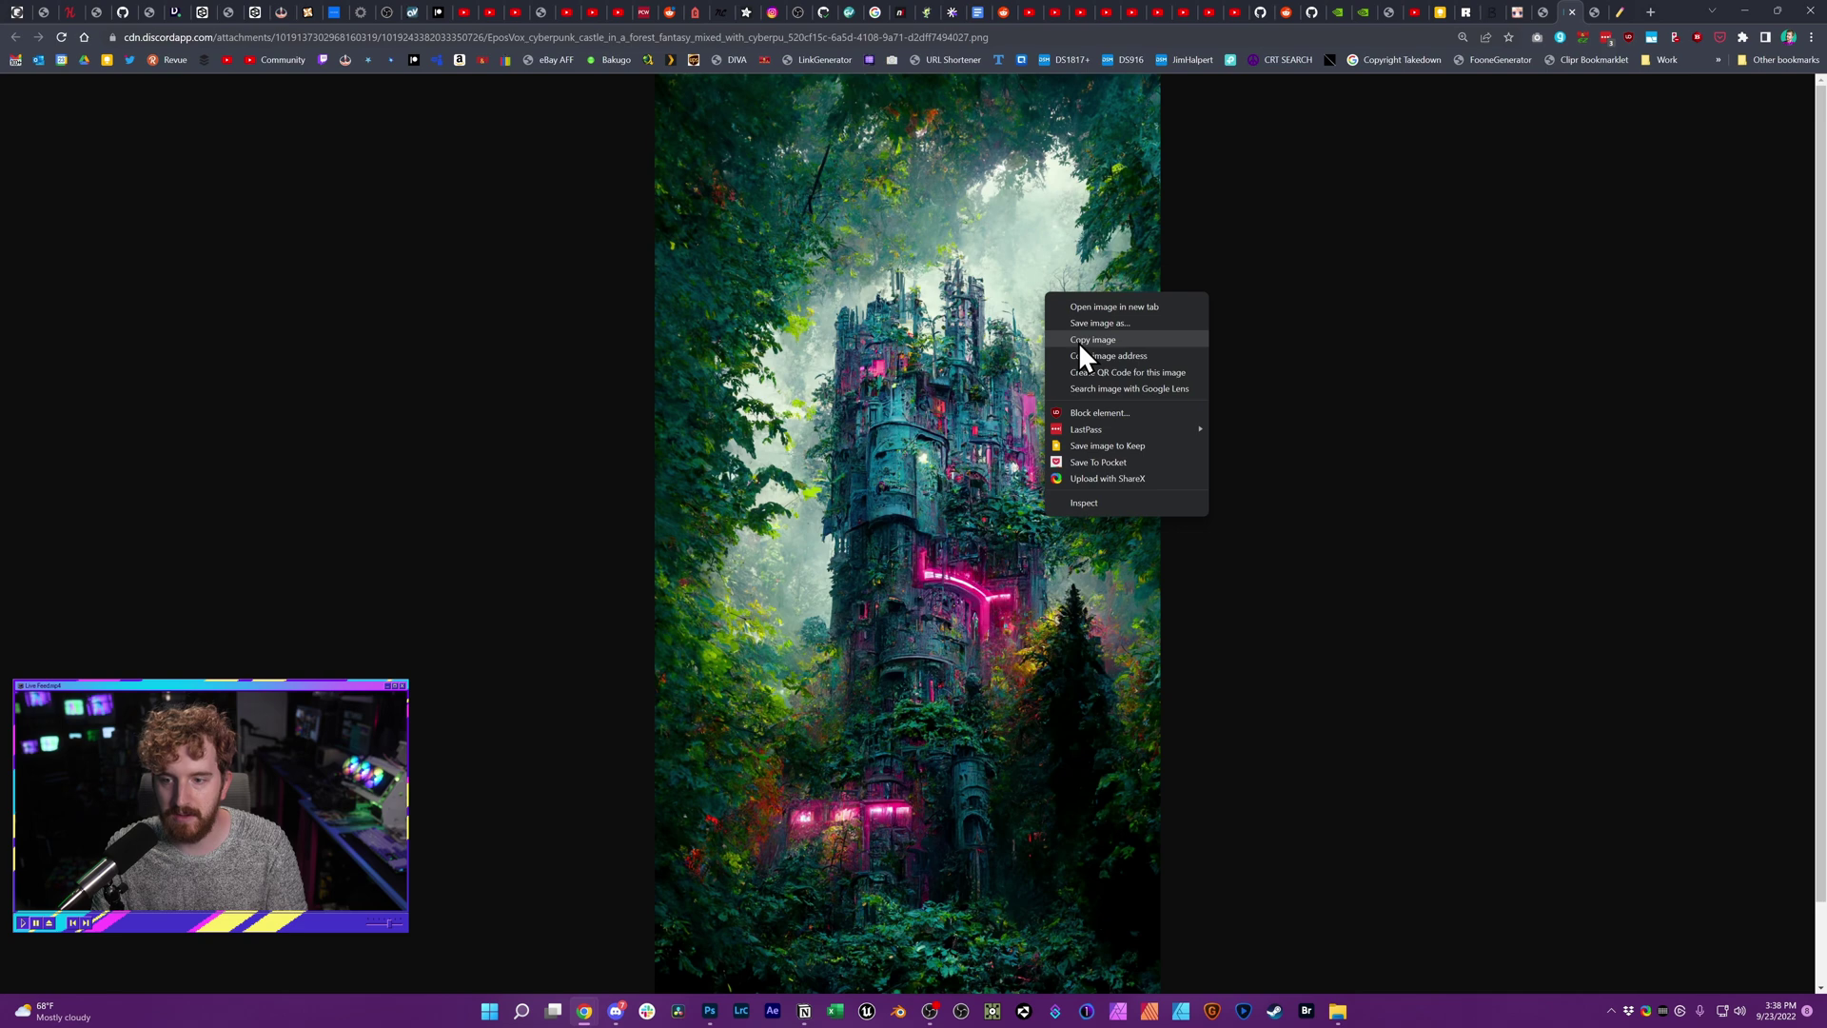
Step: Copy the castle image and paste it into the Apparel document, checking the T-shirt template overlay
{"action": "left_click", "coordinate": [1081, 341]}
{"action": "left_click", "coordinate": [713, 1014]}
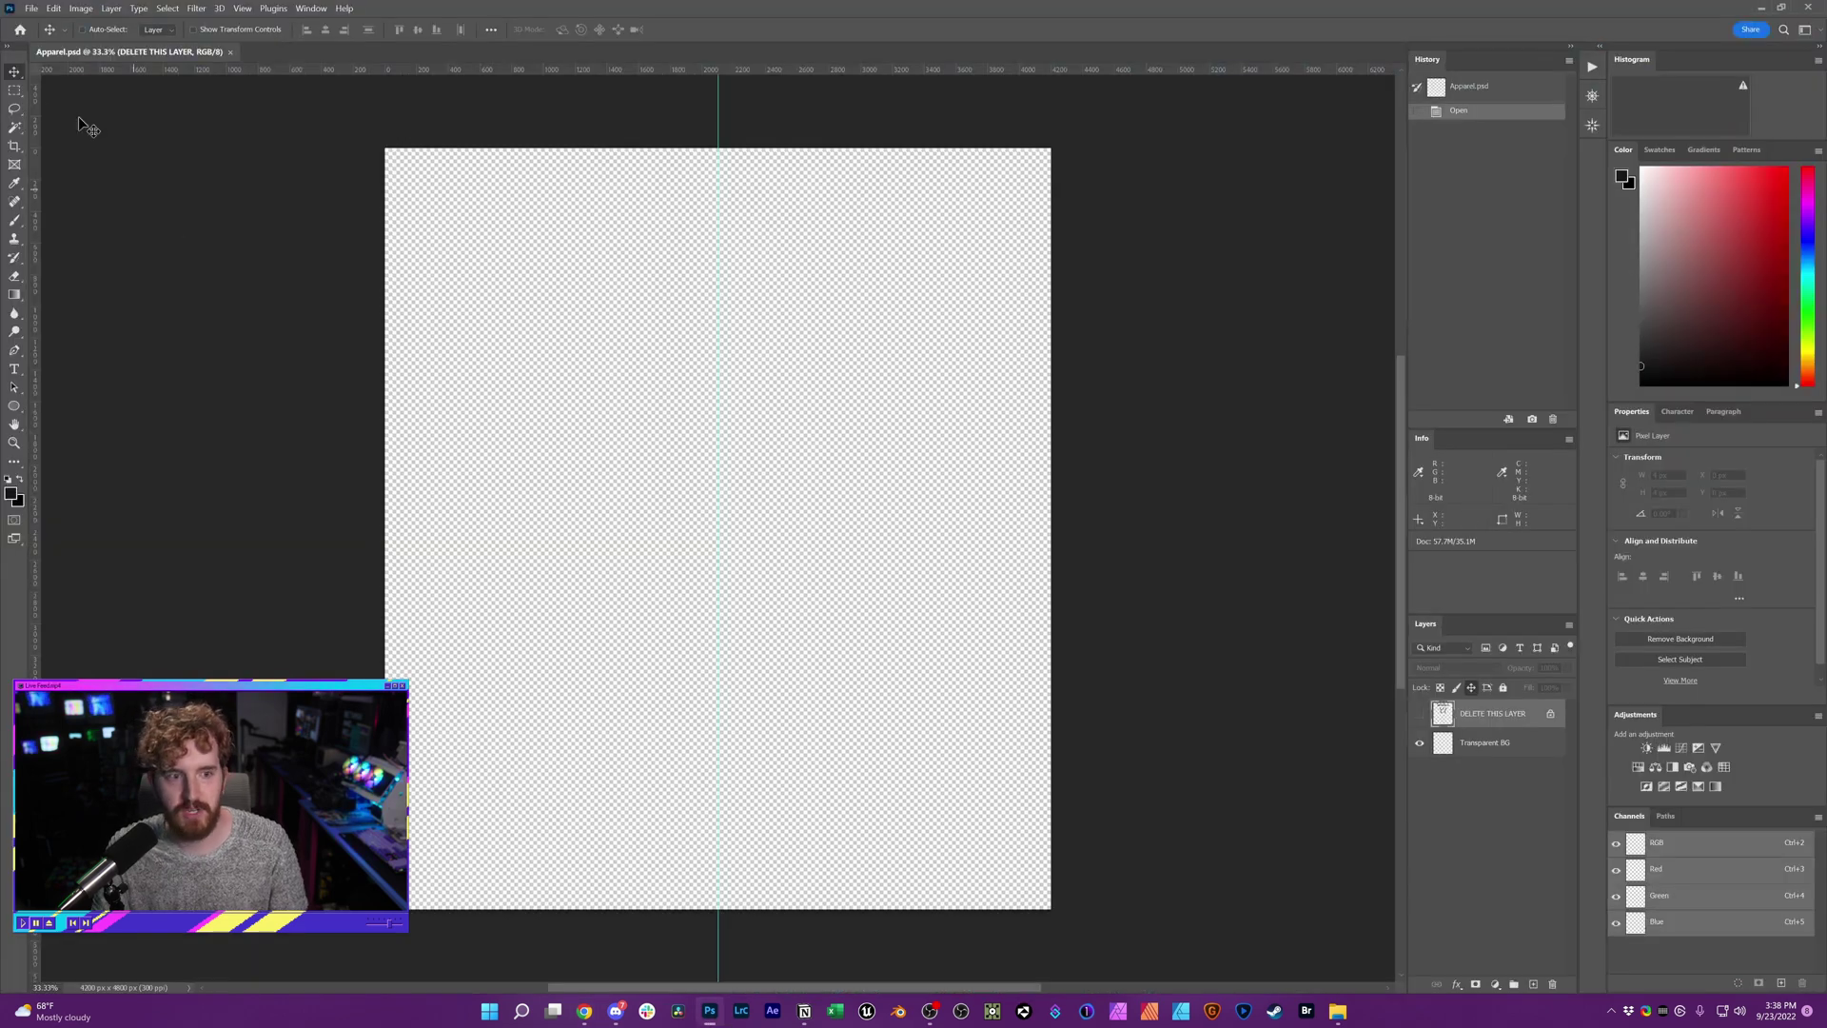
{"action": "key", "text": "ctrl+v"}
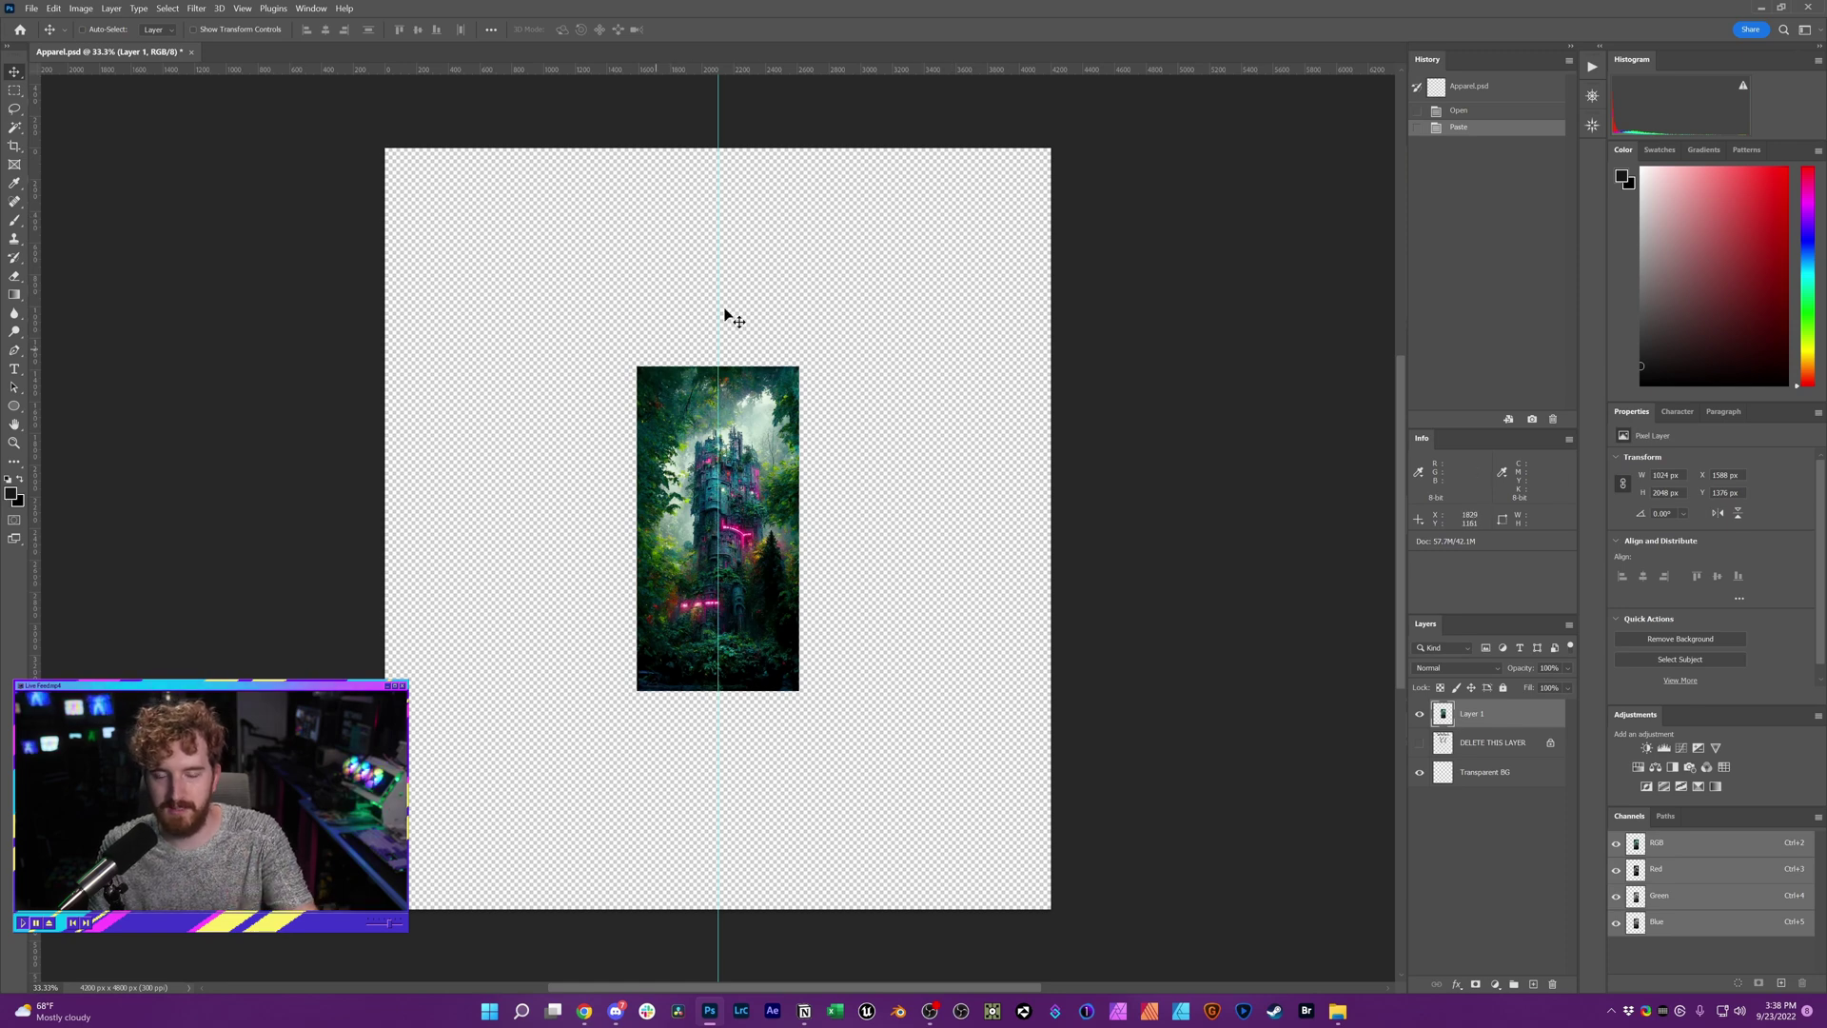
{"action": "left_click", "coordinate": [1419, 743]}
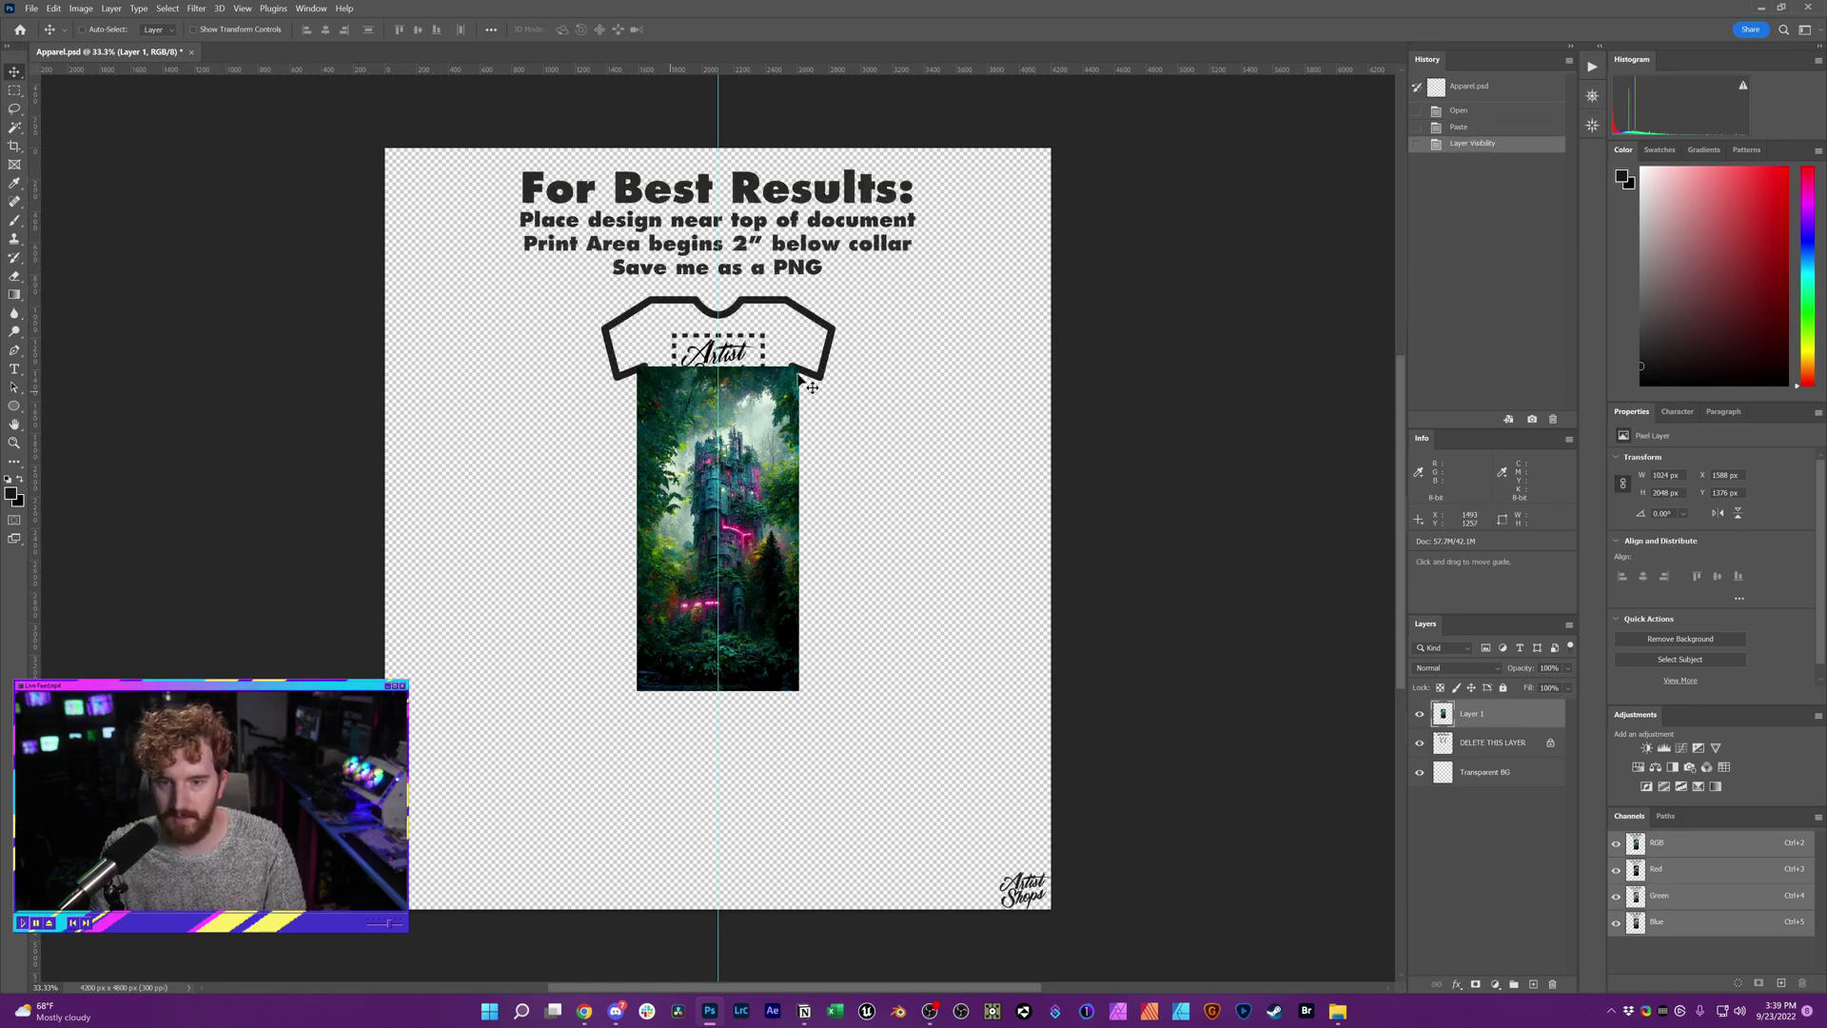
{"action": "left_click", "coordinate": [1419, 743]}
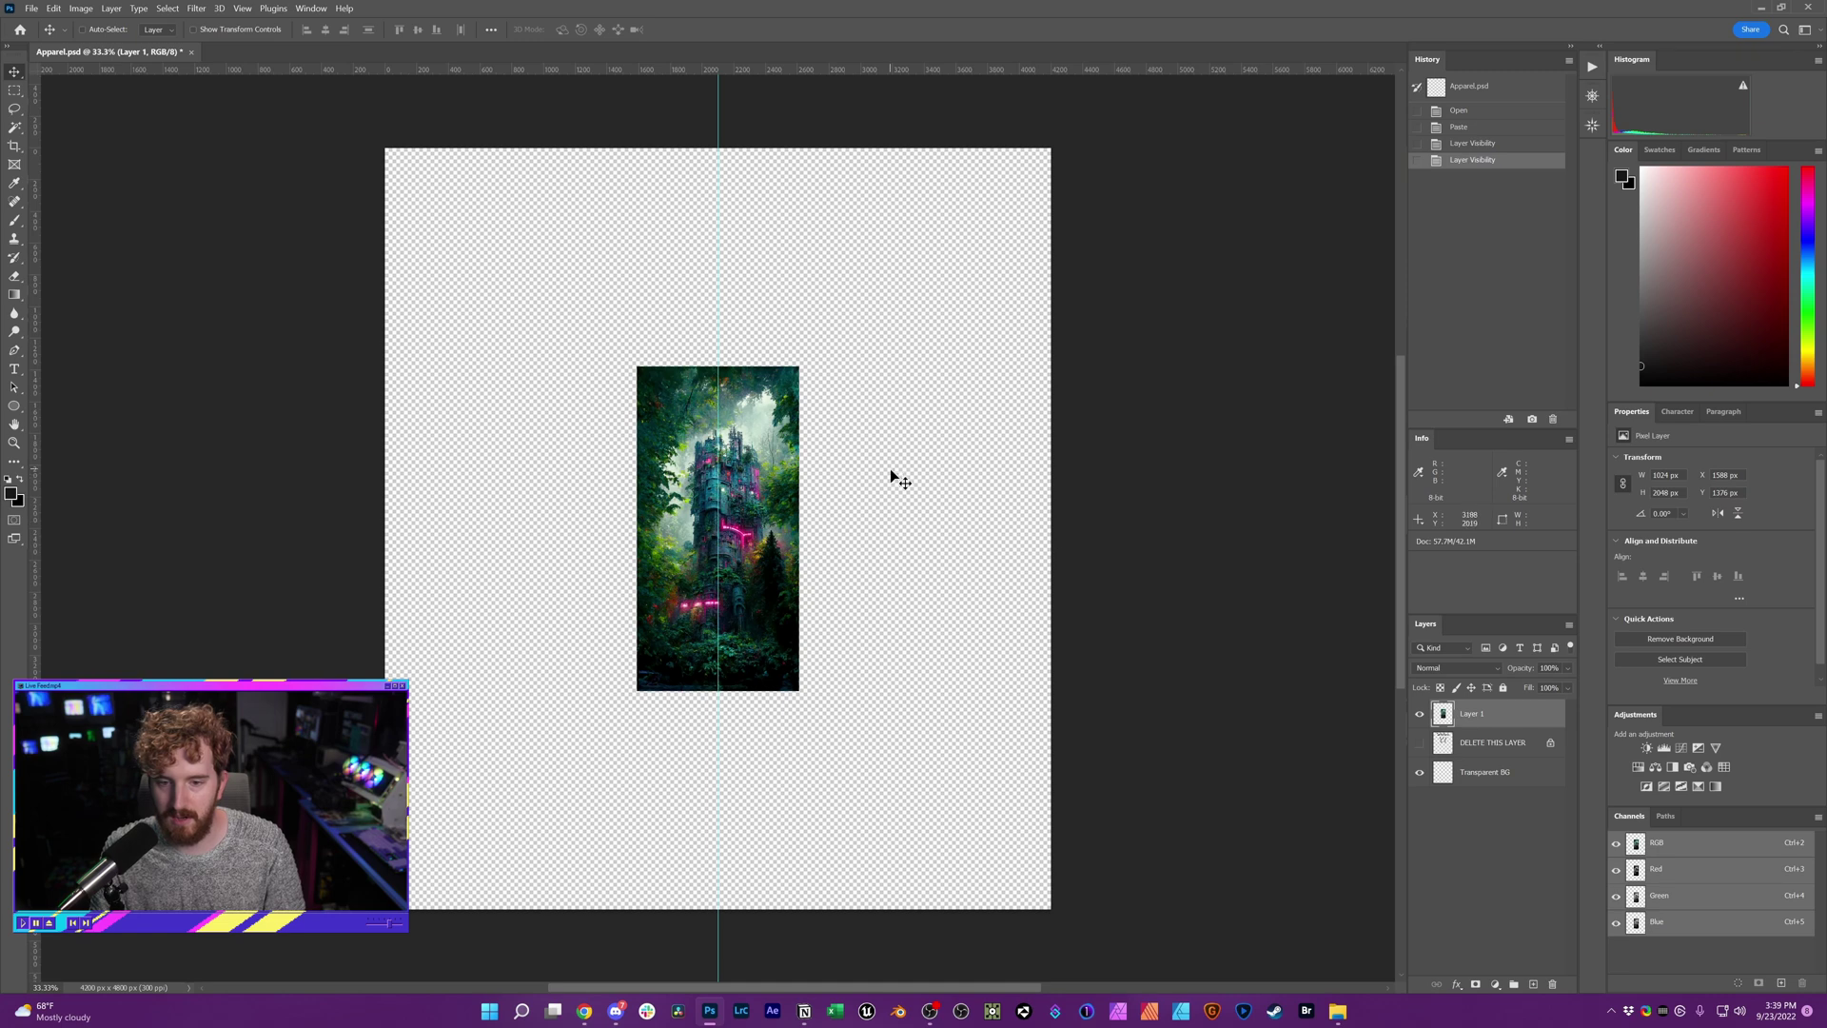
Step: Move and scale up the castle layer to cover the canvas, then hide Layer 1
{"action": "key", "text": "ctrl+t"}
{"action": "left_click_drag", "start_coordinate": [666, 428], "coordinate": [431, 224]}
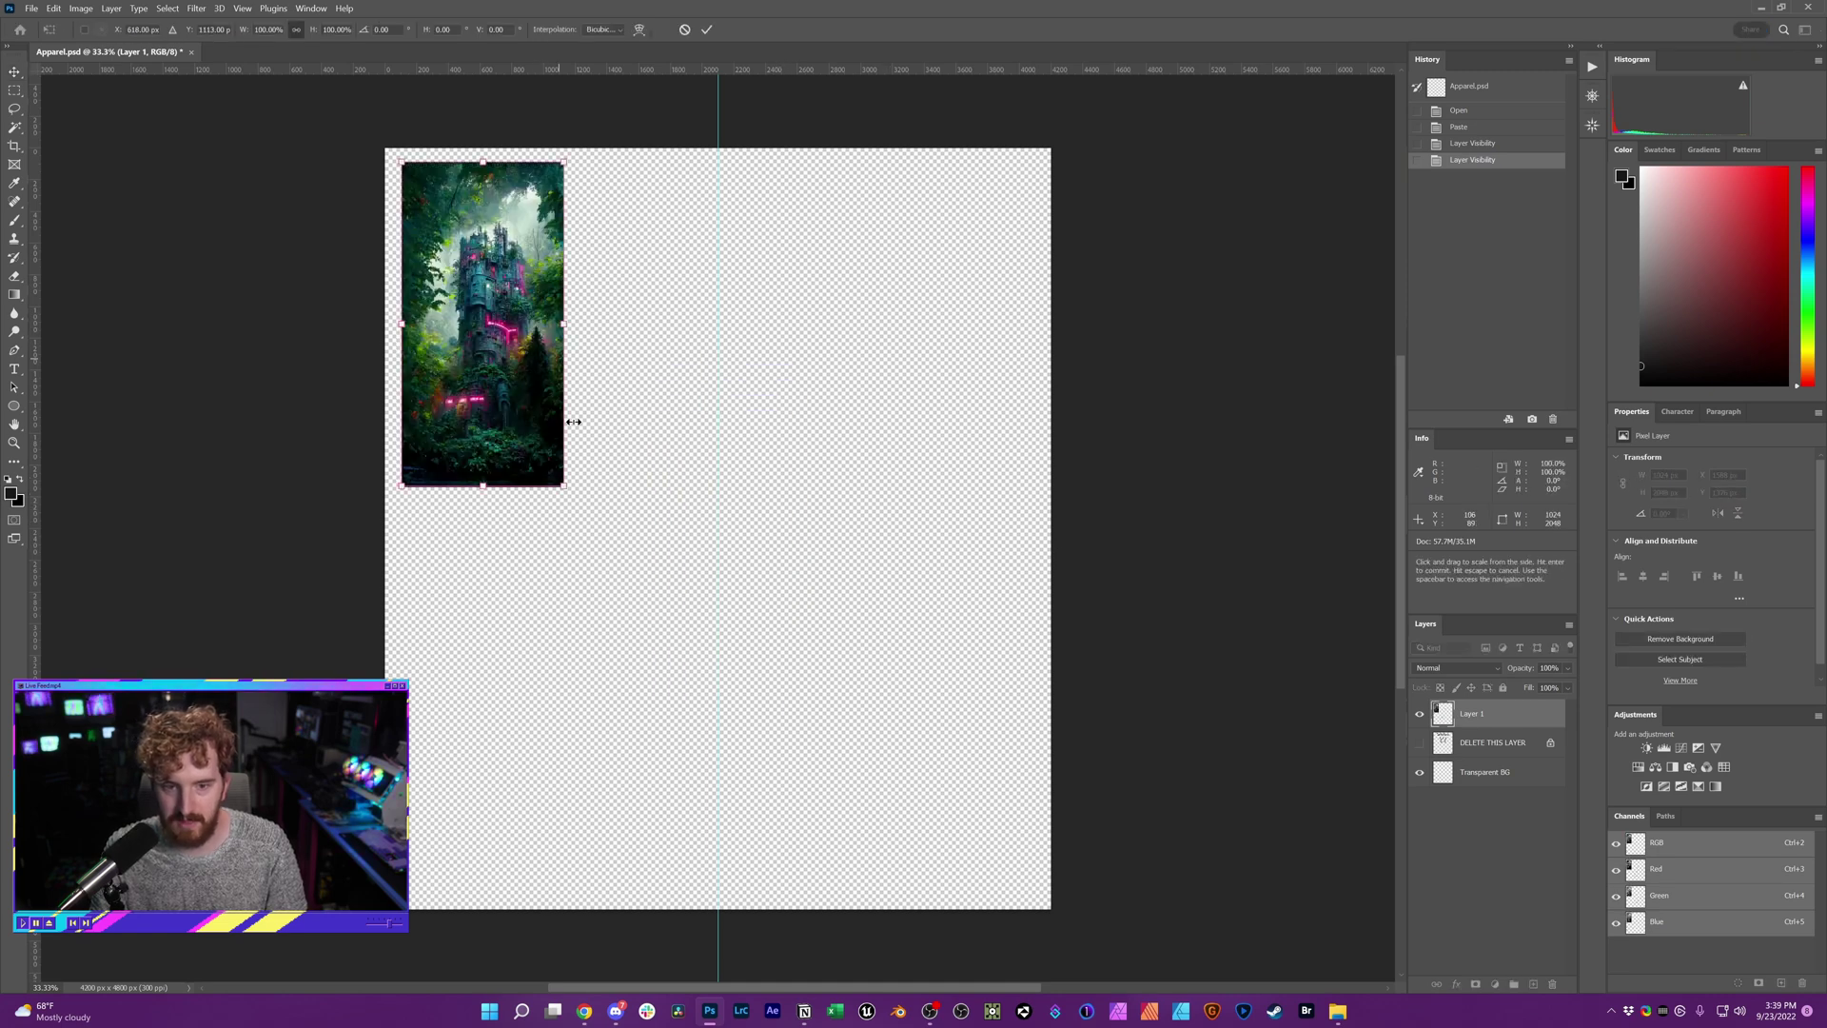
{"action": "left_click_drag", "start_coordinate": [567, 490], "coordinate": [1065, 732]}
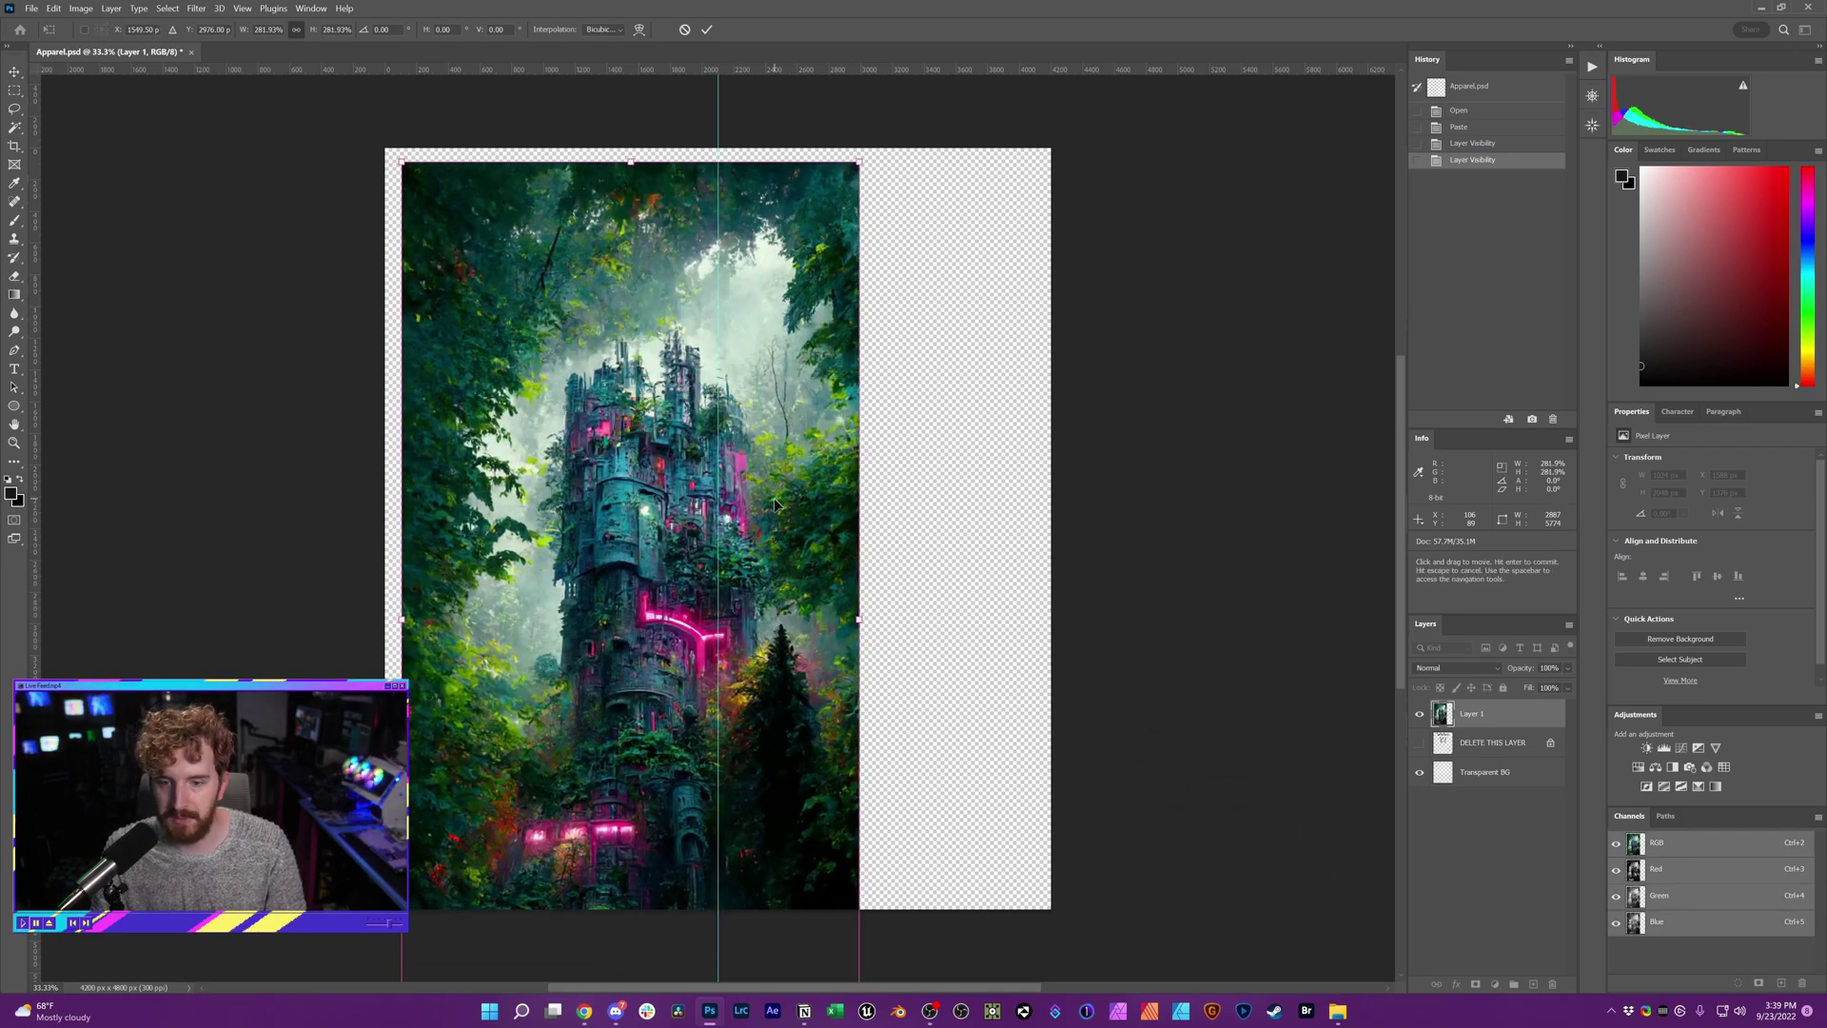
{"action": "key", "text": "Return"}
{"action": "left_click", "coordinate": [1419, 714]}
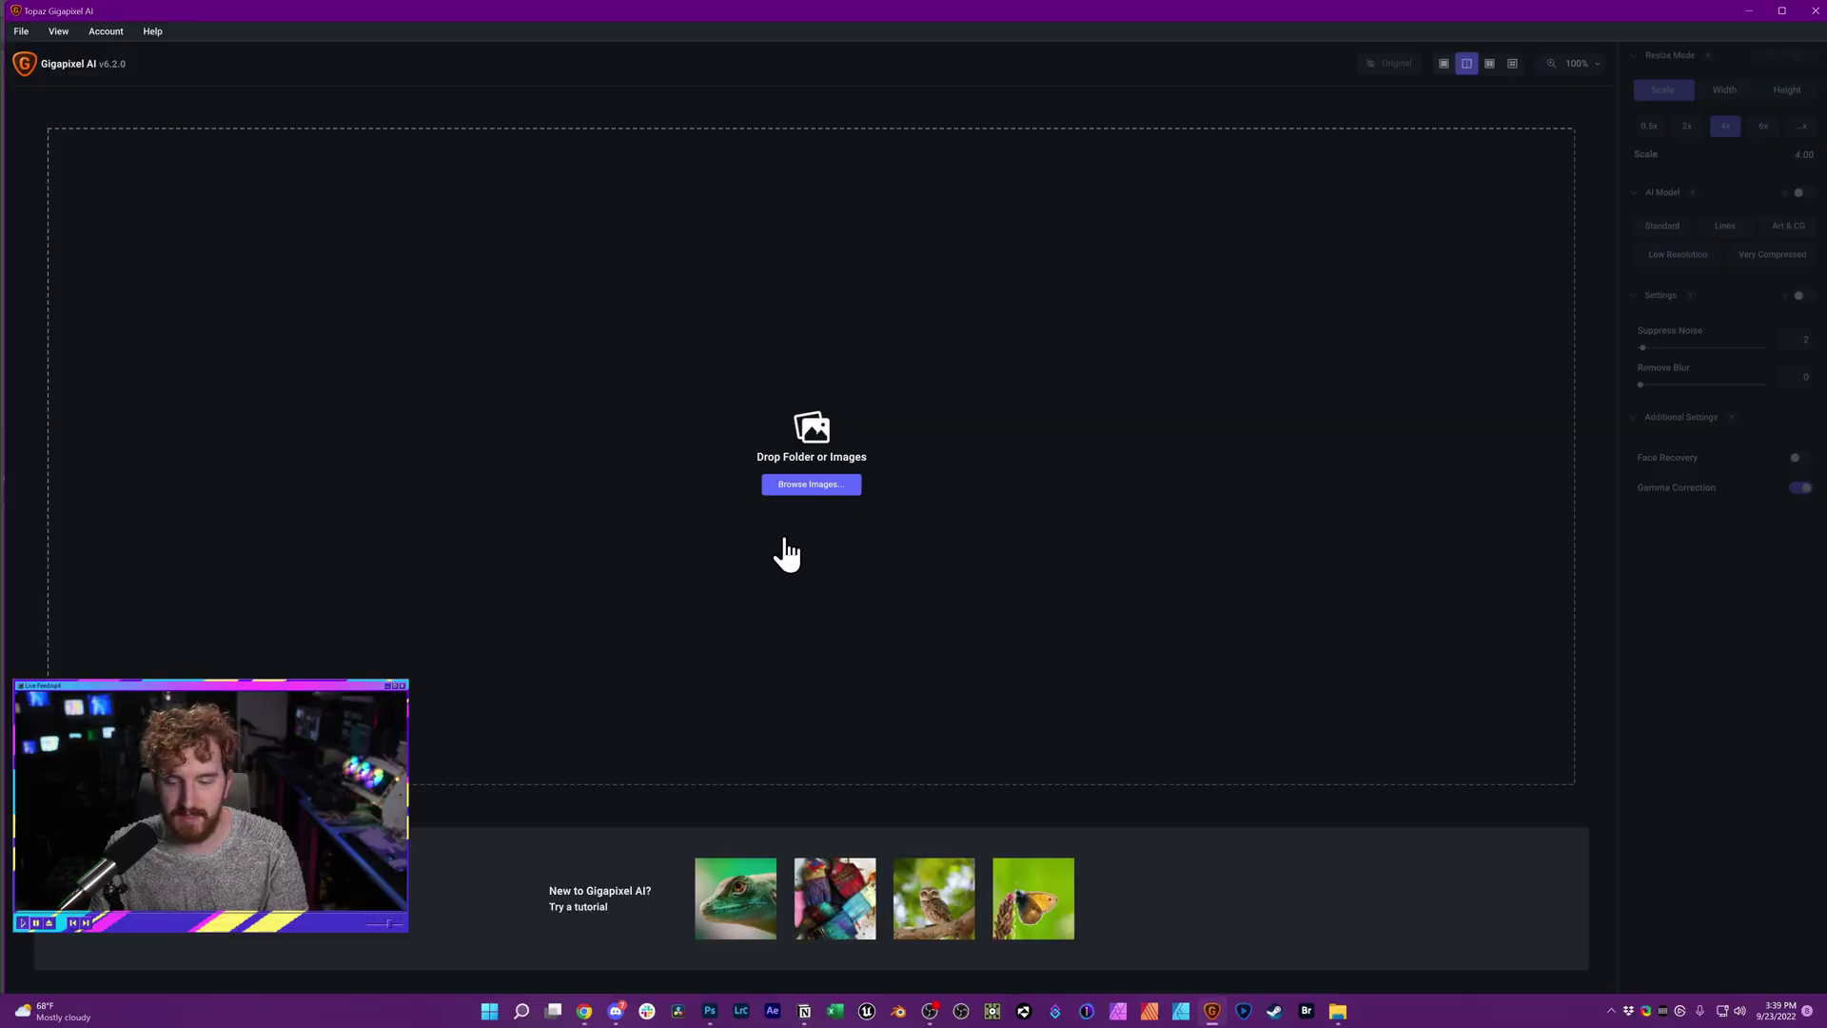
Step: Save the castle PNG from Chrome, load it into Gigapixel at 4x, and set AI Model to Auto
{"action": "left_click", "coordinate": [1778, 11]}
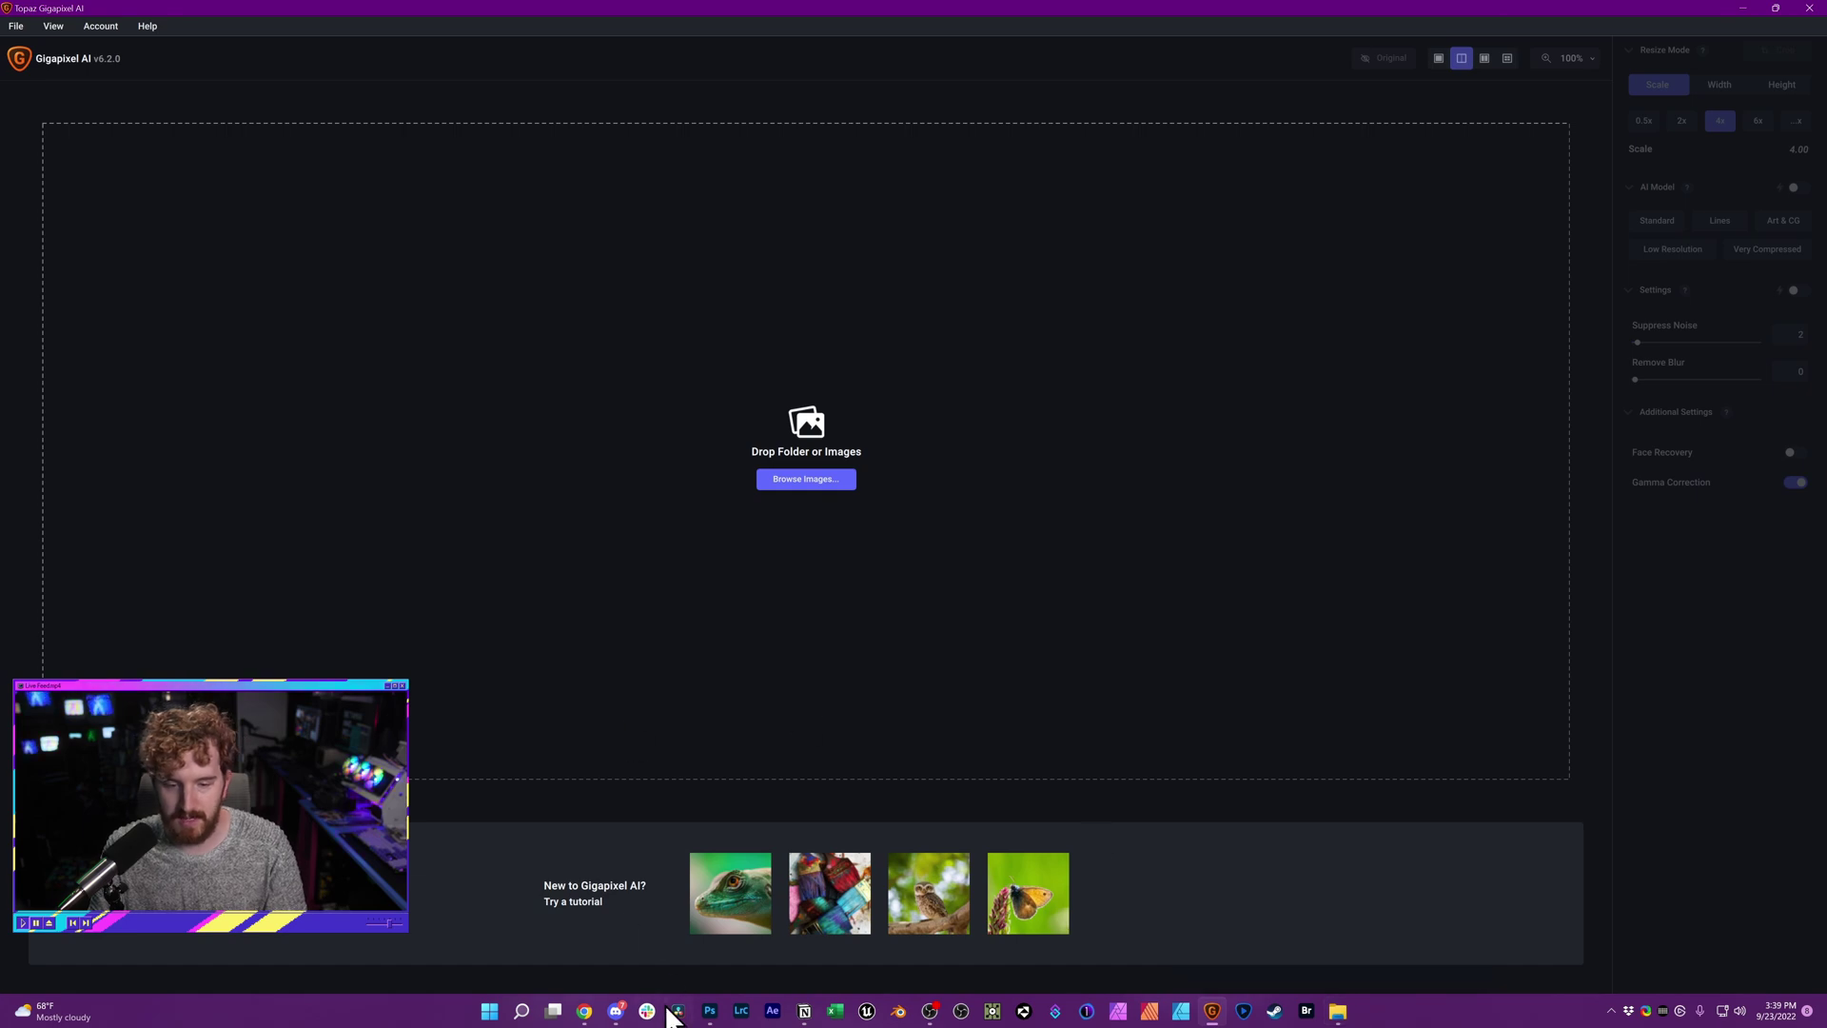
{"action": "mouse_move", "coordinate": [584, 1011]}
{"action": "left_click", "coordinate": [367, 960]}
{"action": "right_click", "coordinate": [972, 373]}
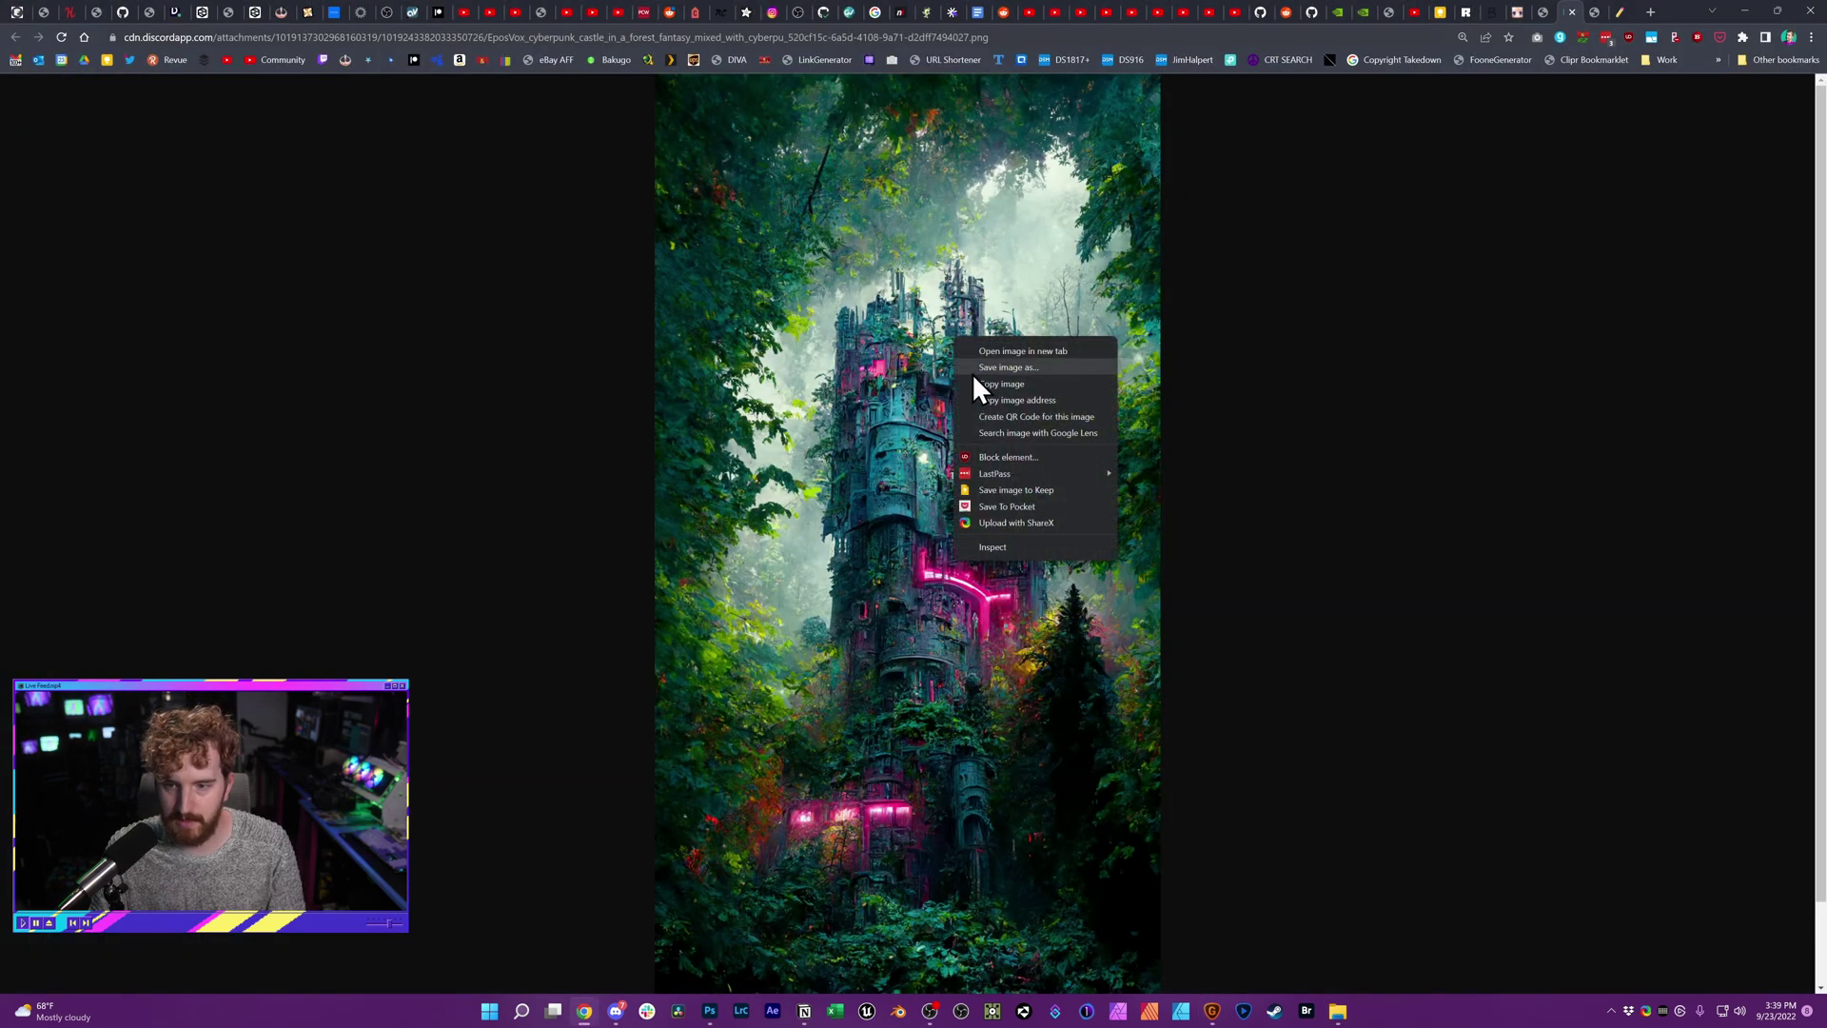
{"action": "left_click", "coordinate": [986, 369]}
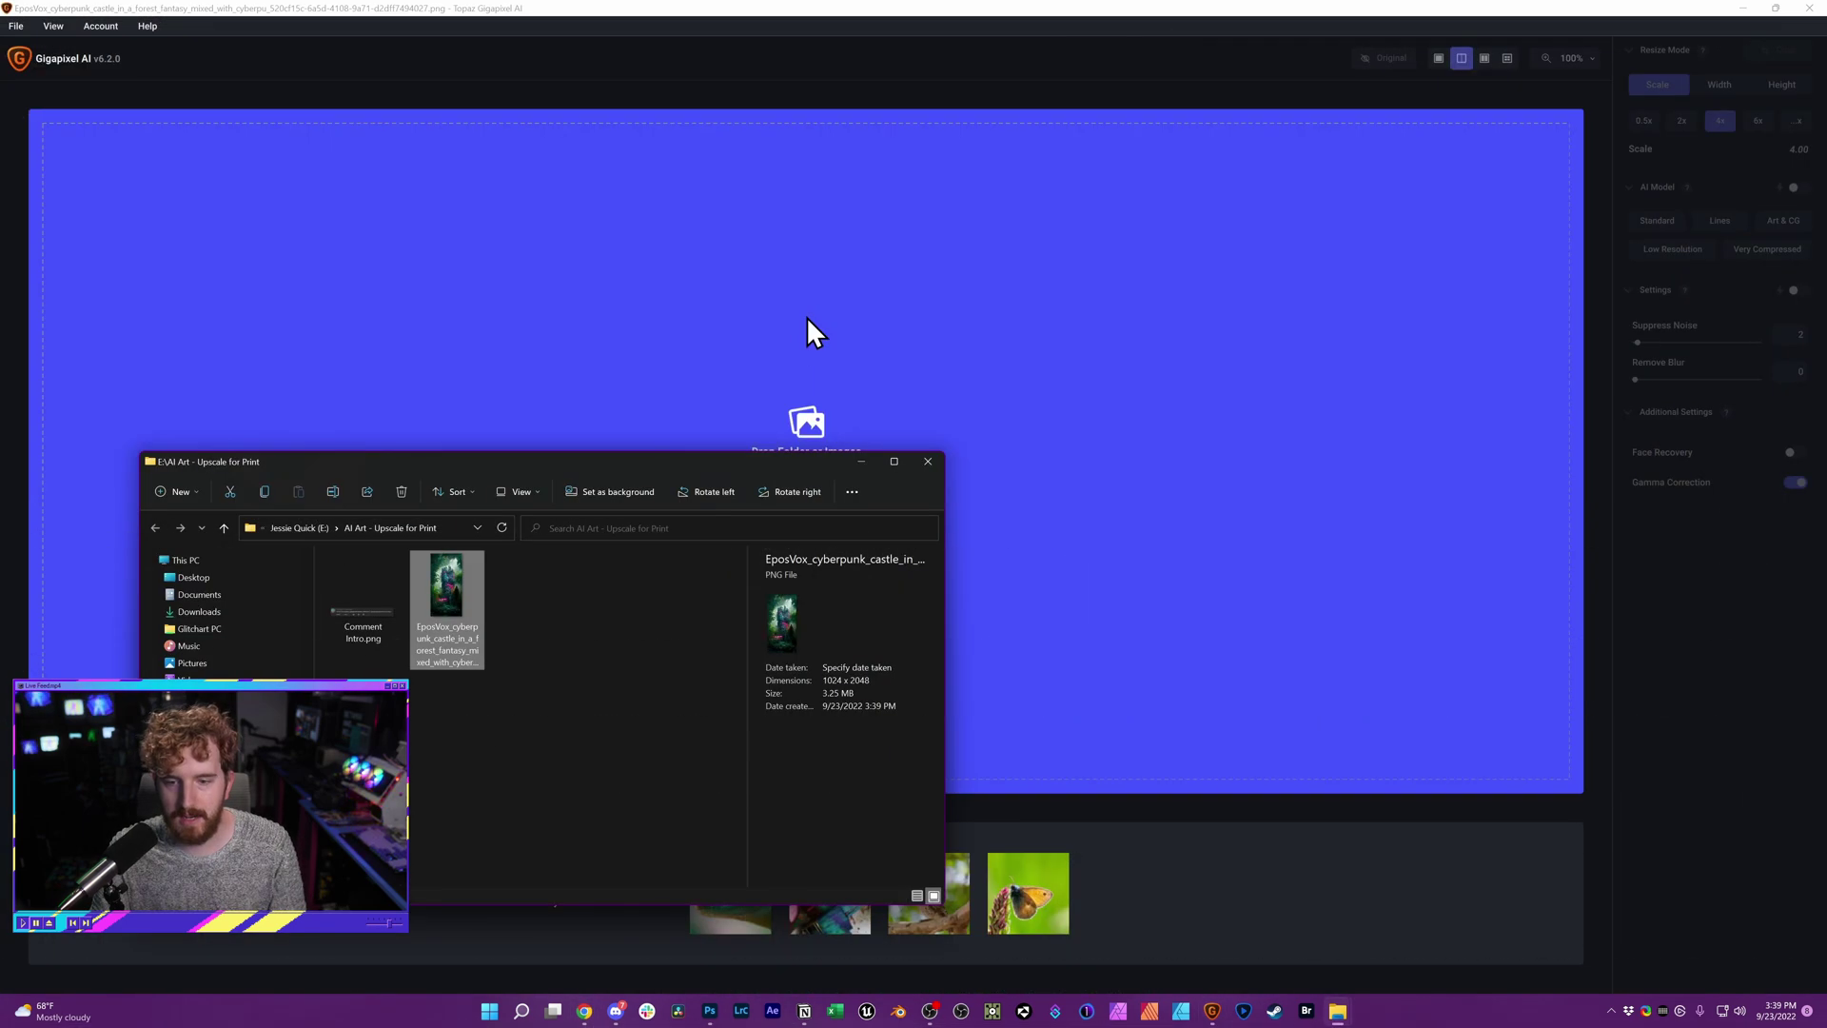
{"action": "left_click_drag", "start_coordinate": [807, 333], "coordinate": [807, 335]}
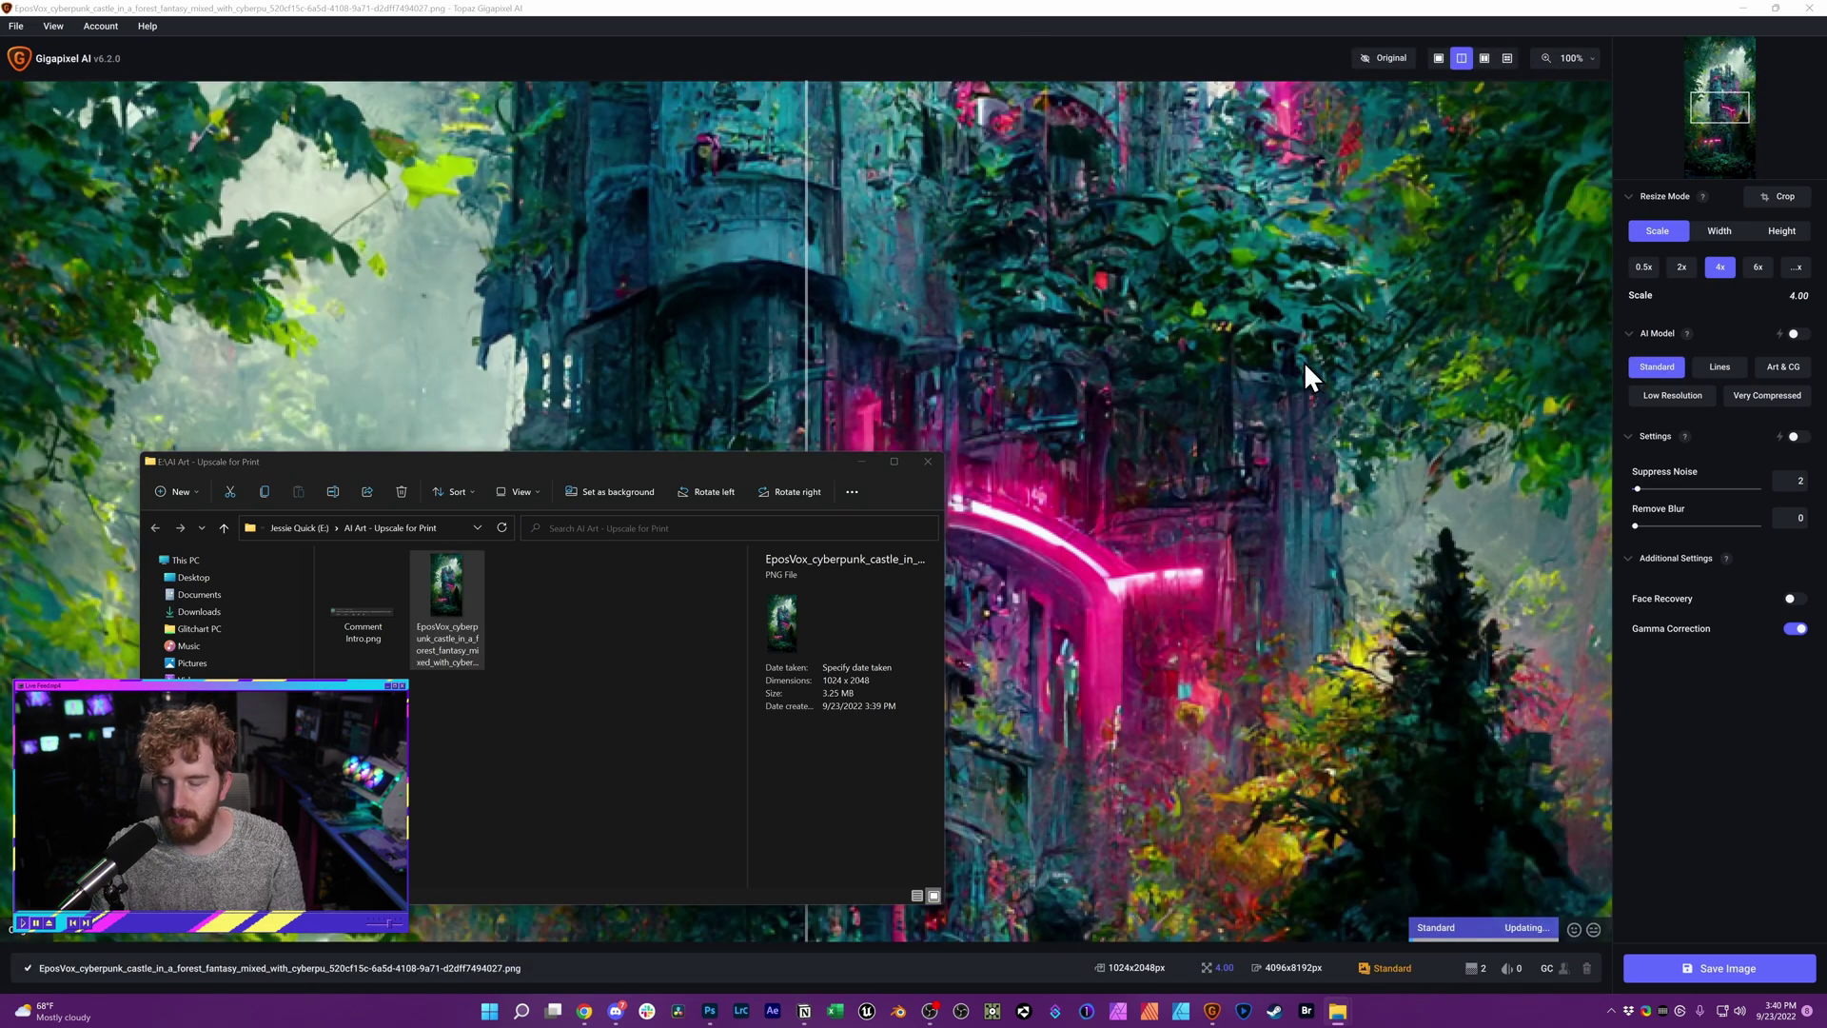
{"action": "left_click", "coordinate": [1292, 43]}
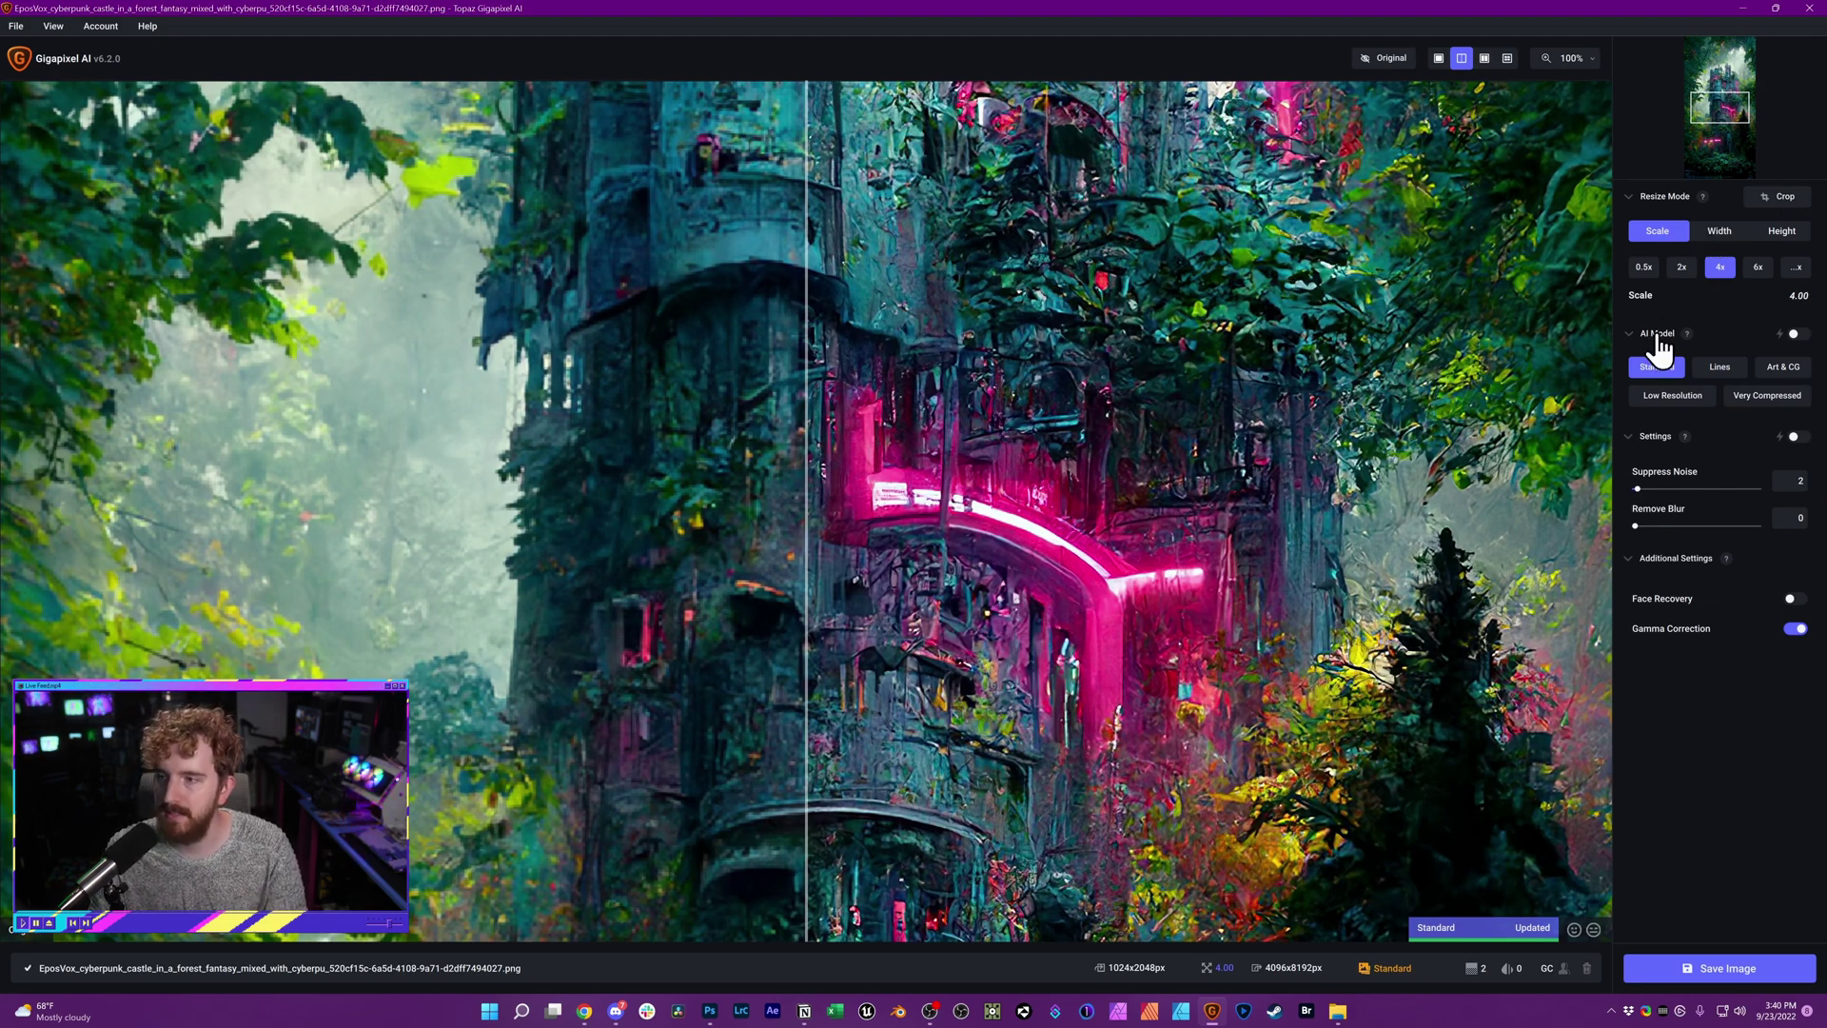
{"action": "left_click", "coordinate": [1797, 335]}
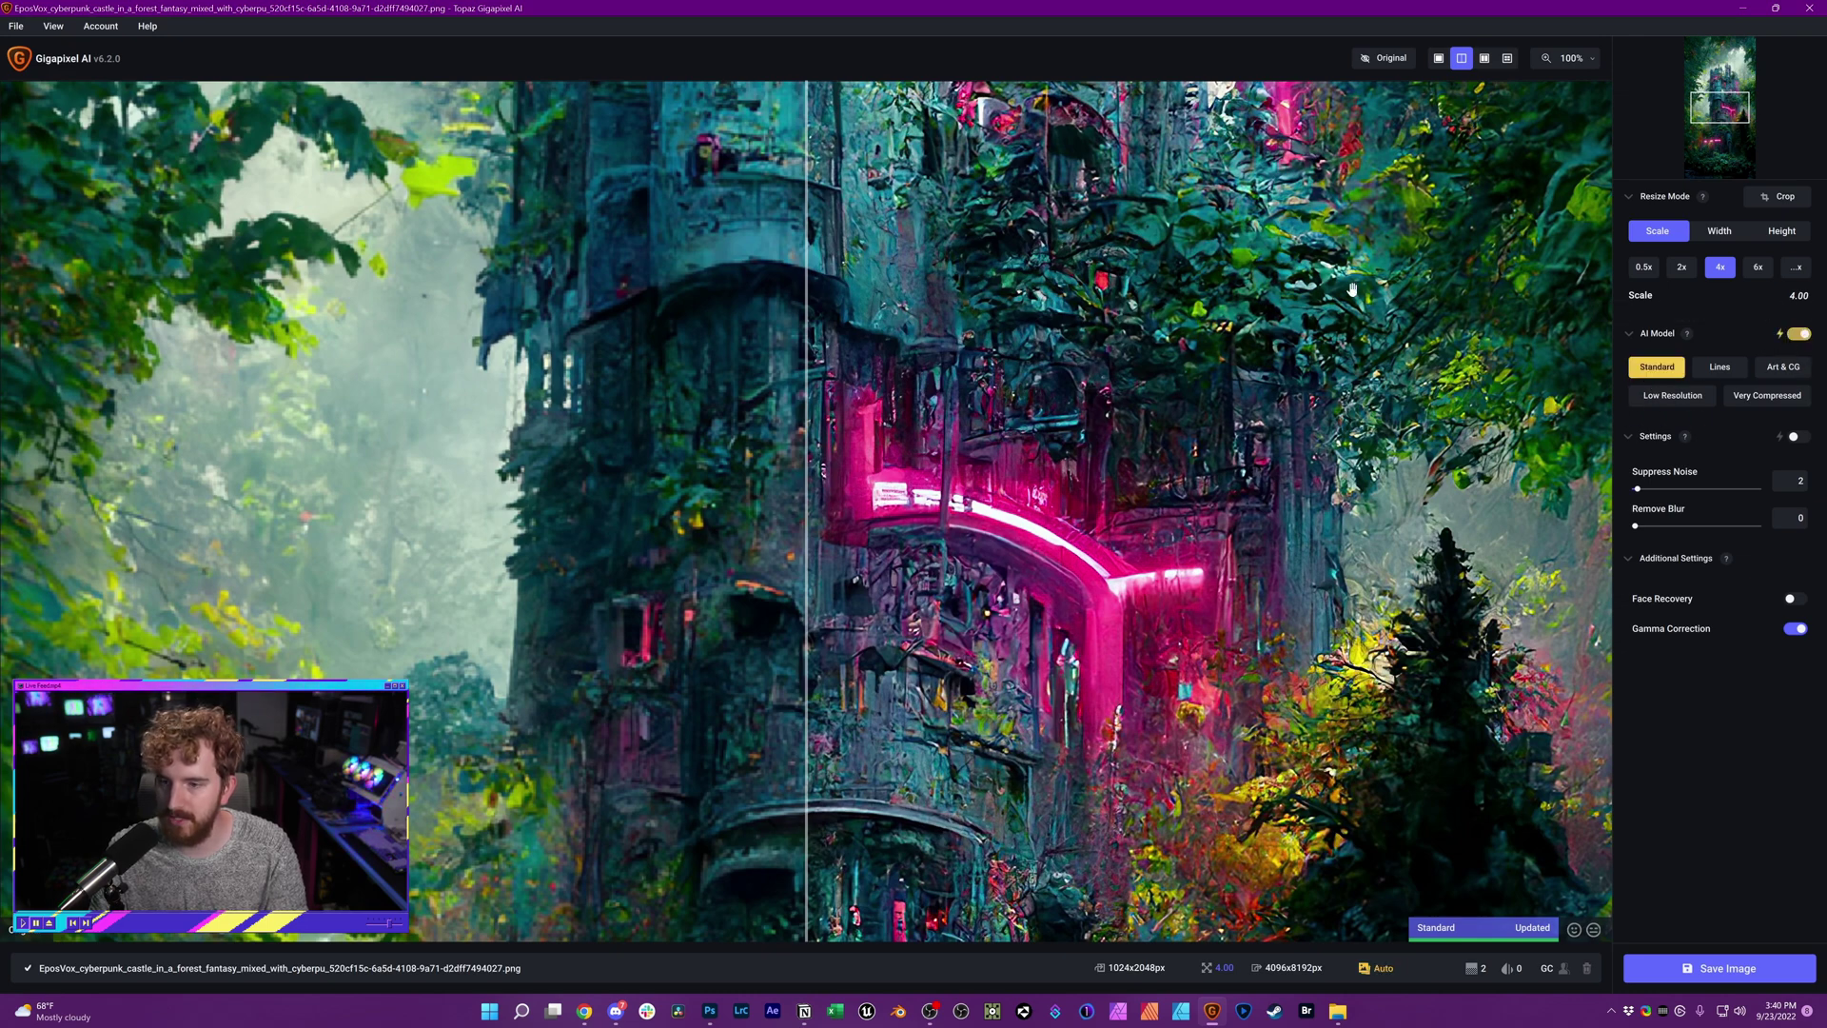
Step: Enable automatic noise and blur settings and compare the castle preview at 2x versus 4x
{"action": "left_click", "coordinate": [1799, 438]}
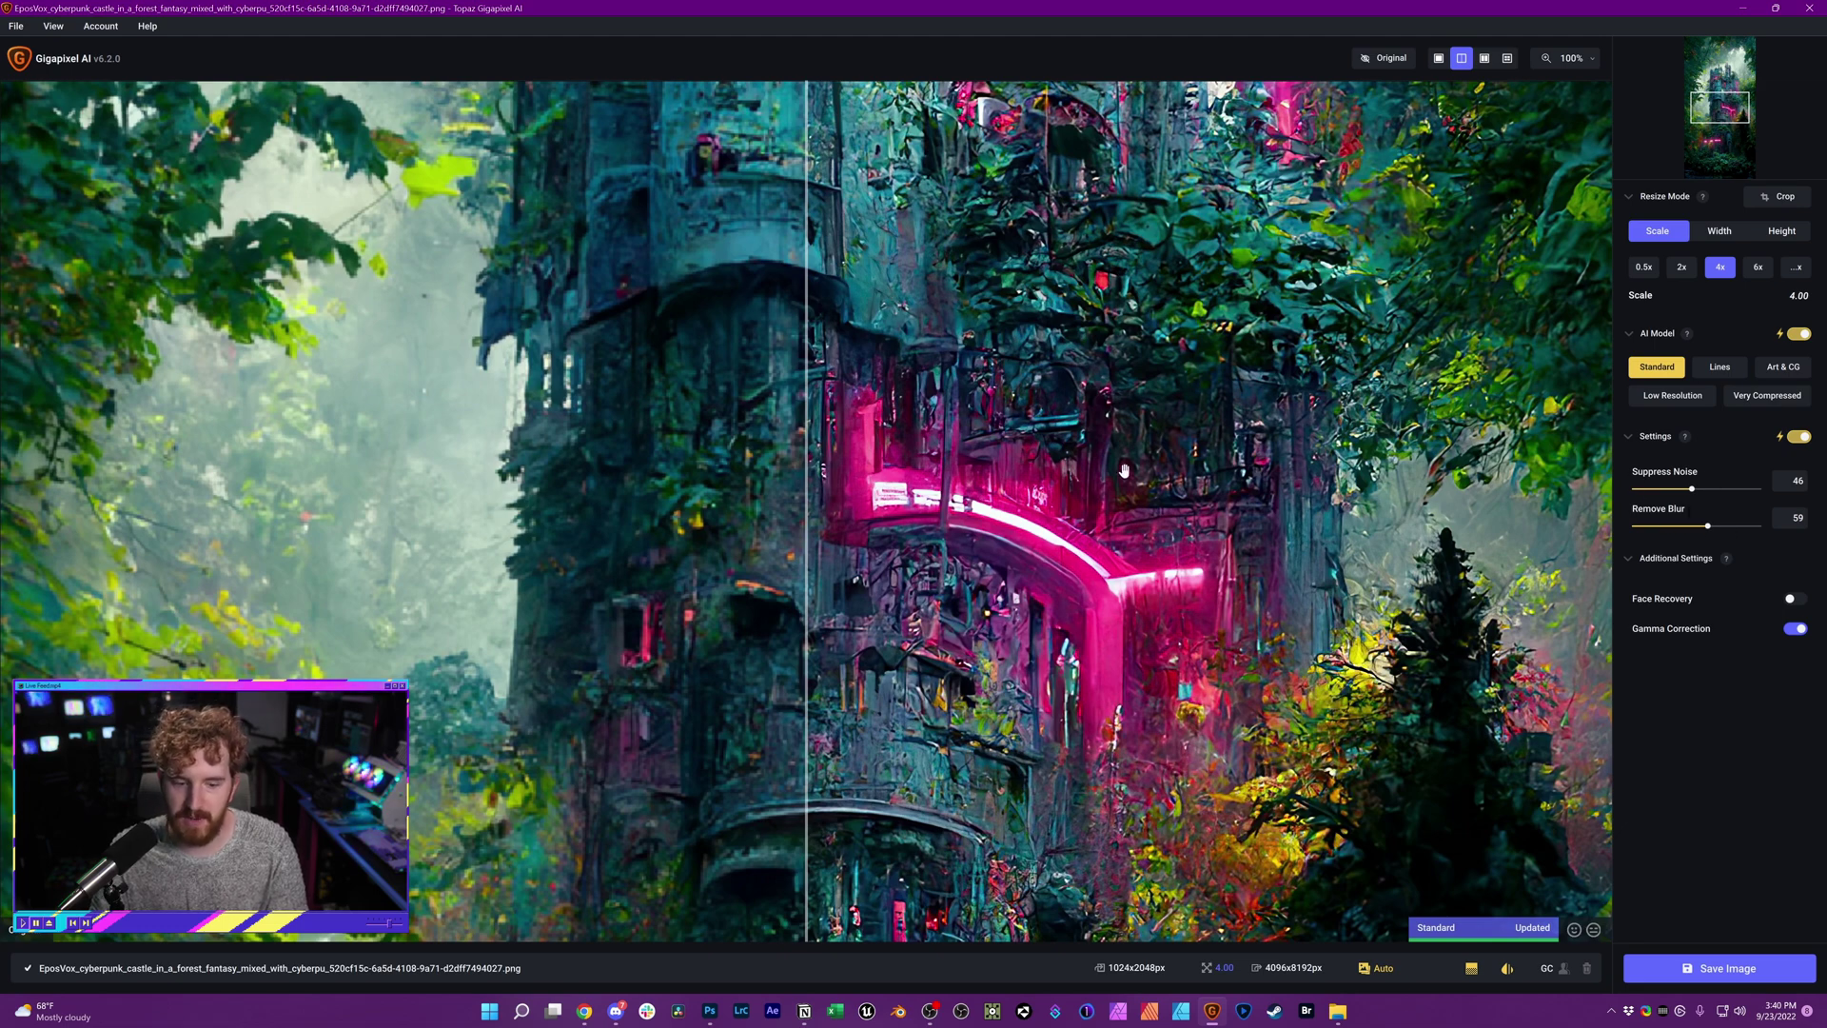
{"action": "left_click_drag", "start_coordinate": [802, 456], "coordinate": [883, 450]}
{"action": "scroll", "coordinate": [883, 451], "scroll_direction": "down", "scroll_amount": 5}
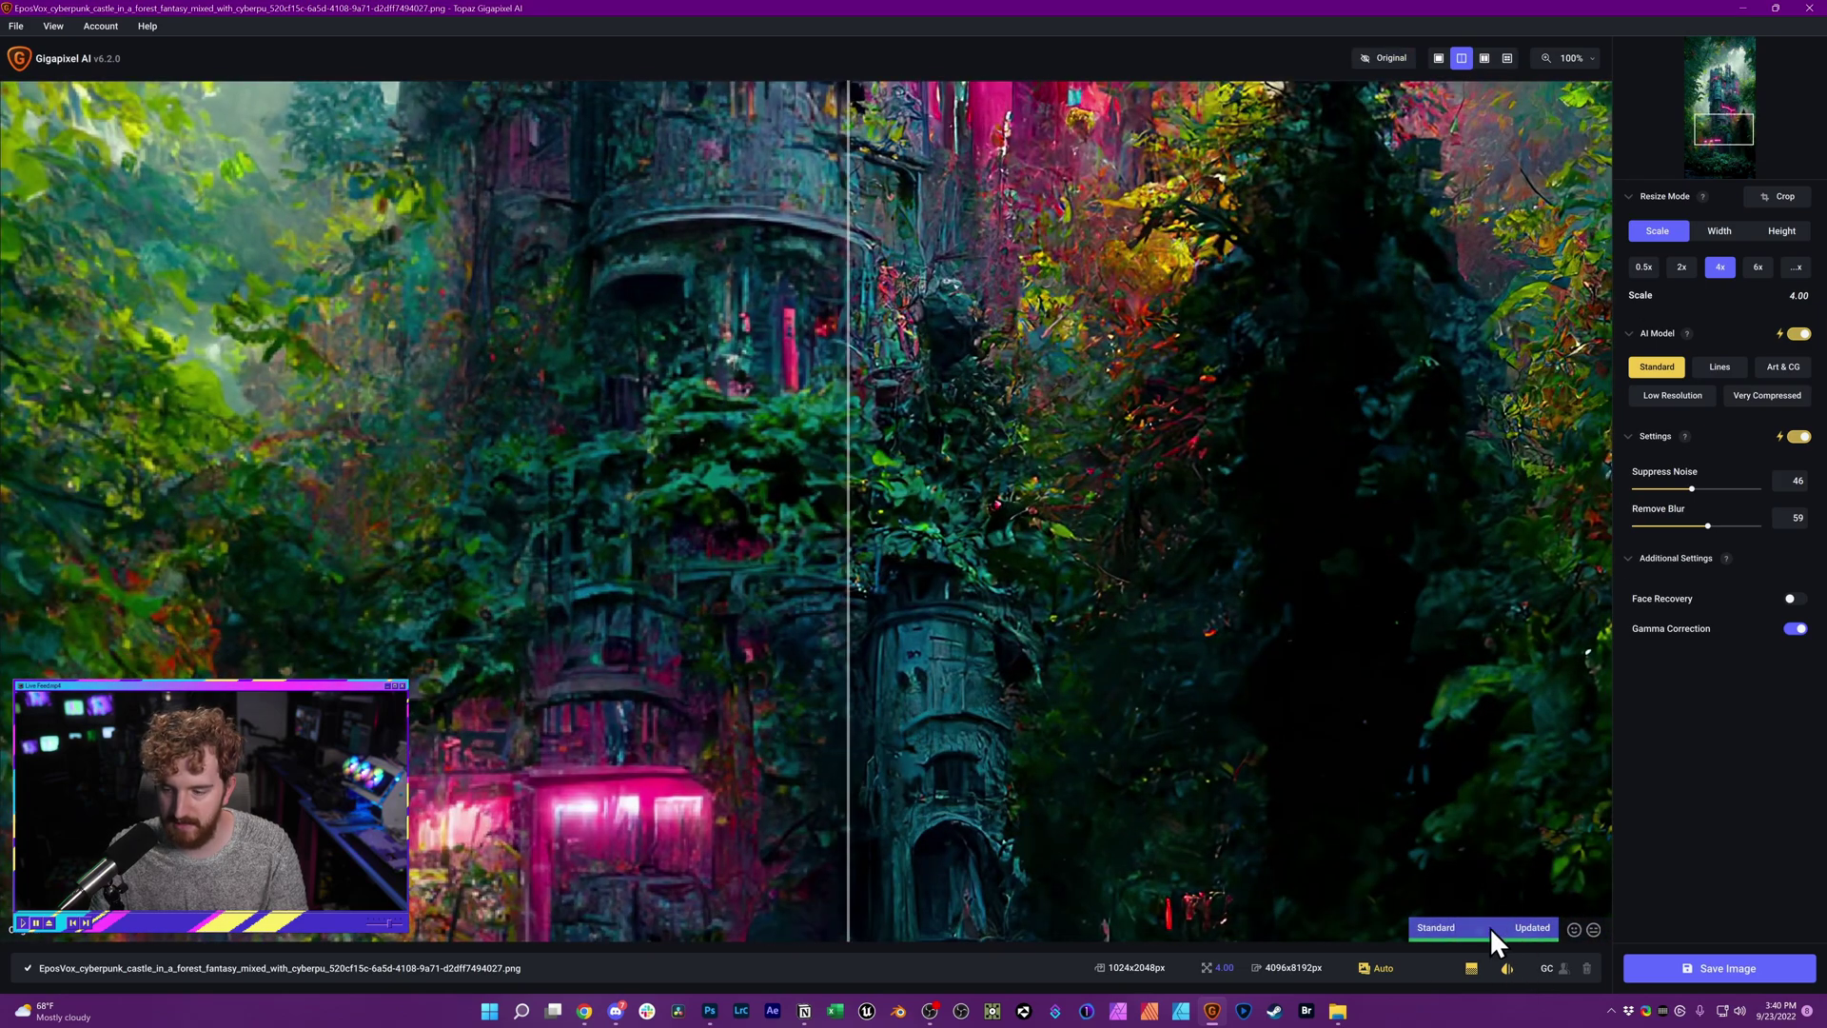
{"action": "scroll", "coordinate": [1437, 573], "scroll_direction": "left", "scroll_amount": 6}
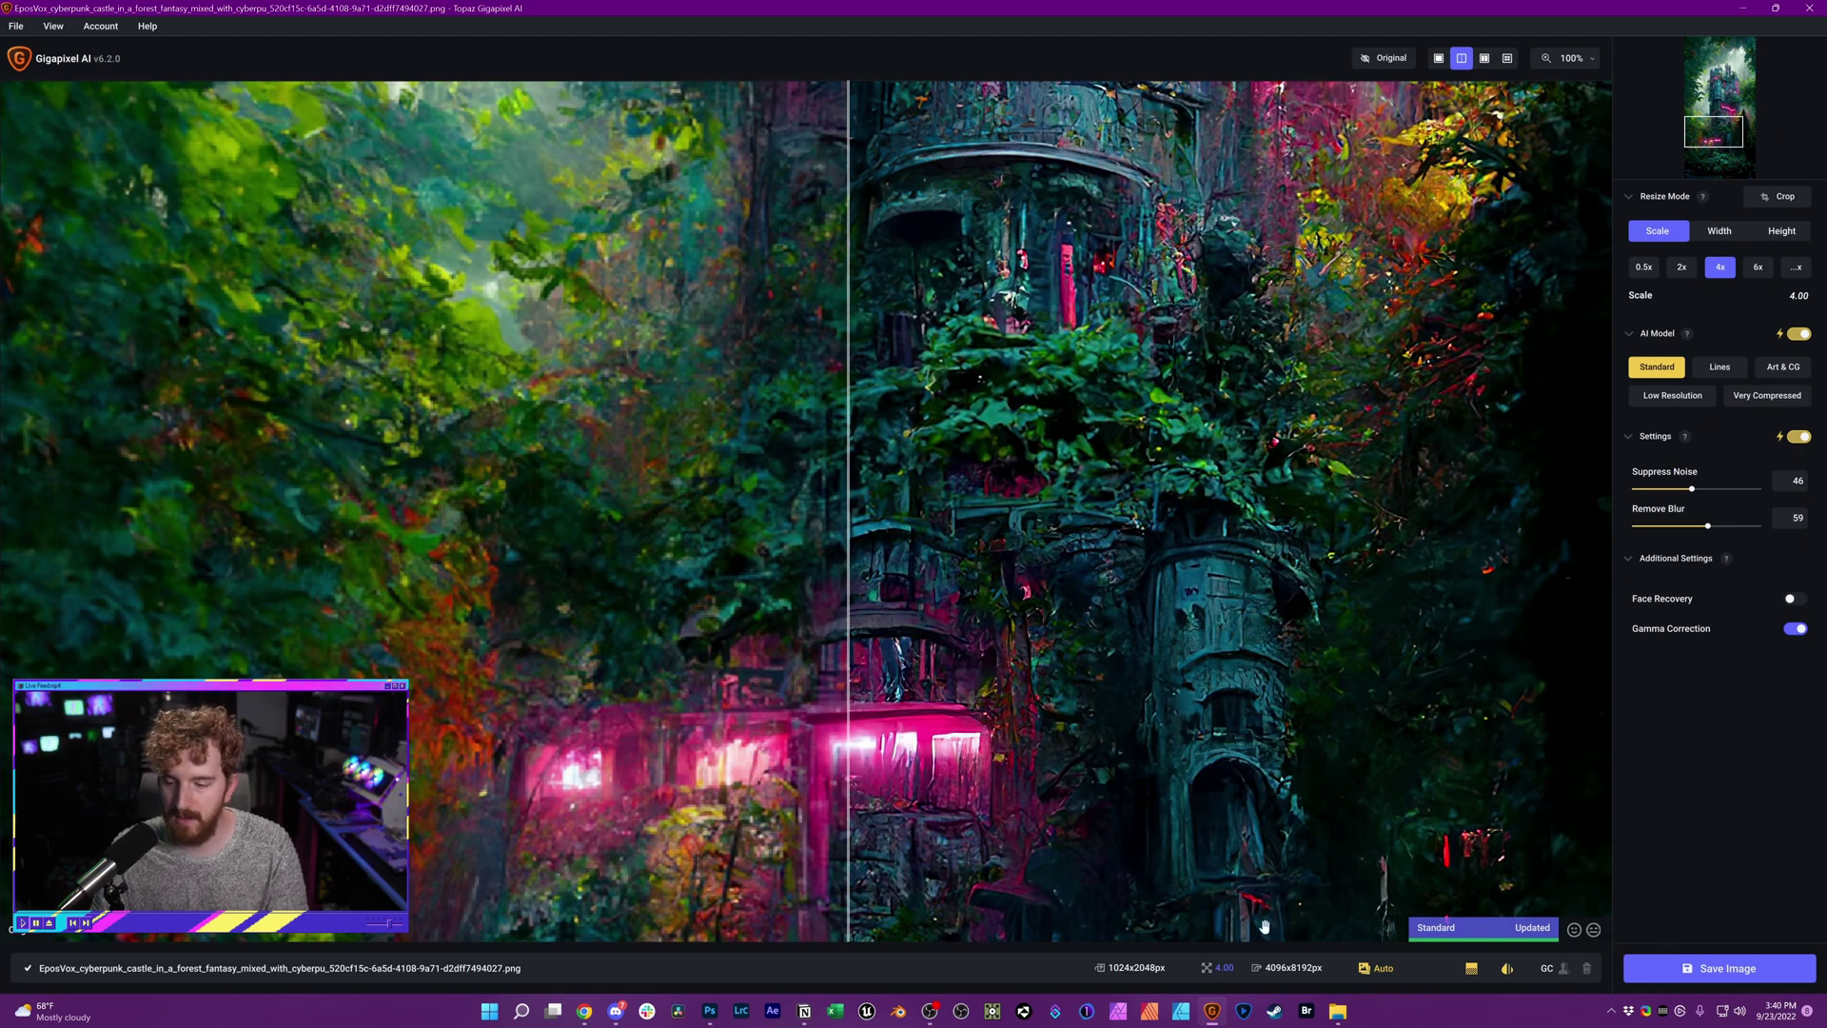
{"action": "left_click", "coordinate": [1682, 269]}
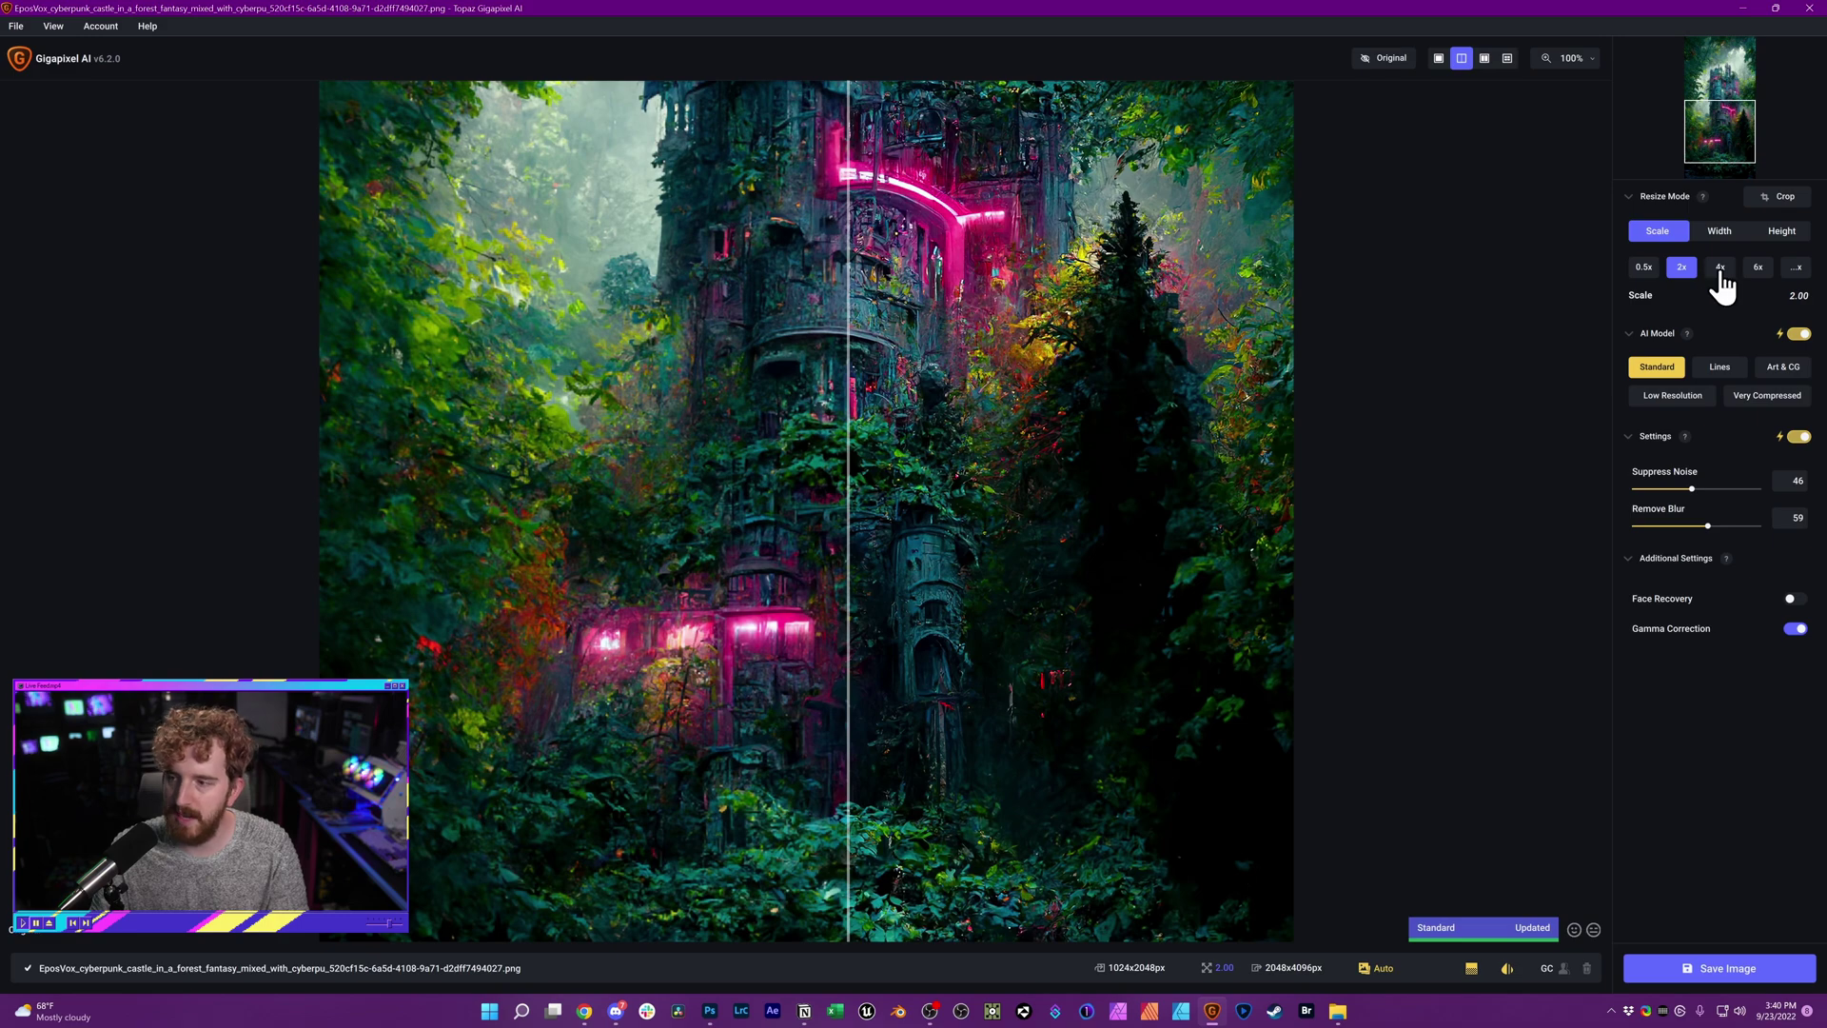
{"action": "left_click", "coordinate": [1720, 270]}
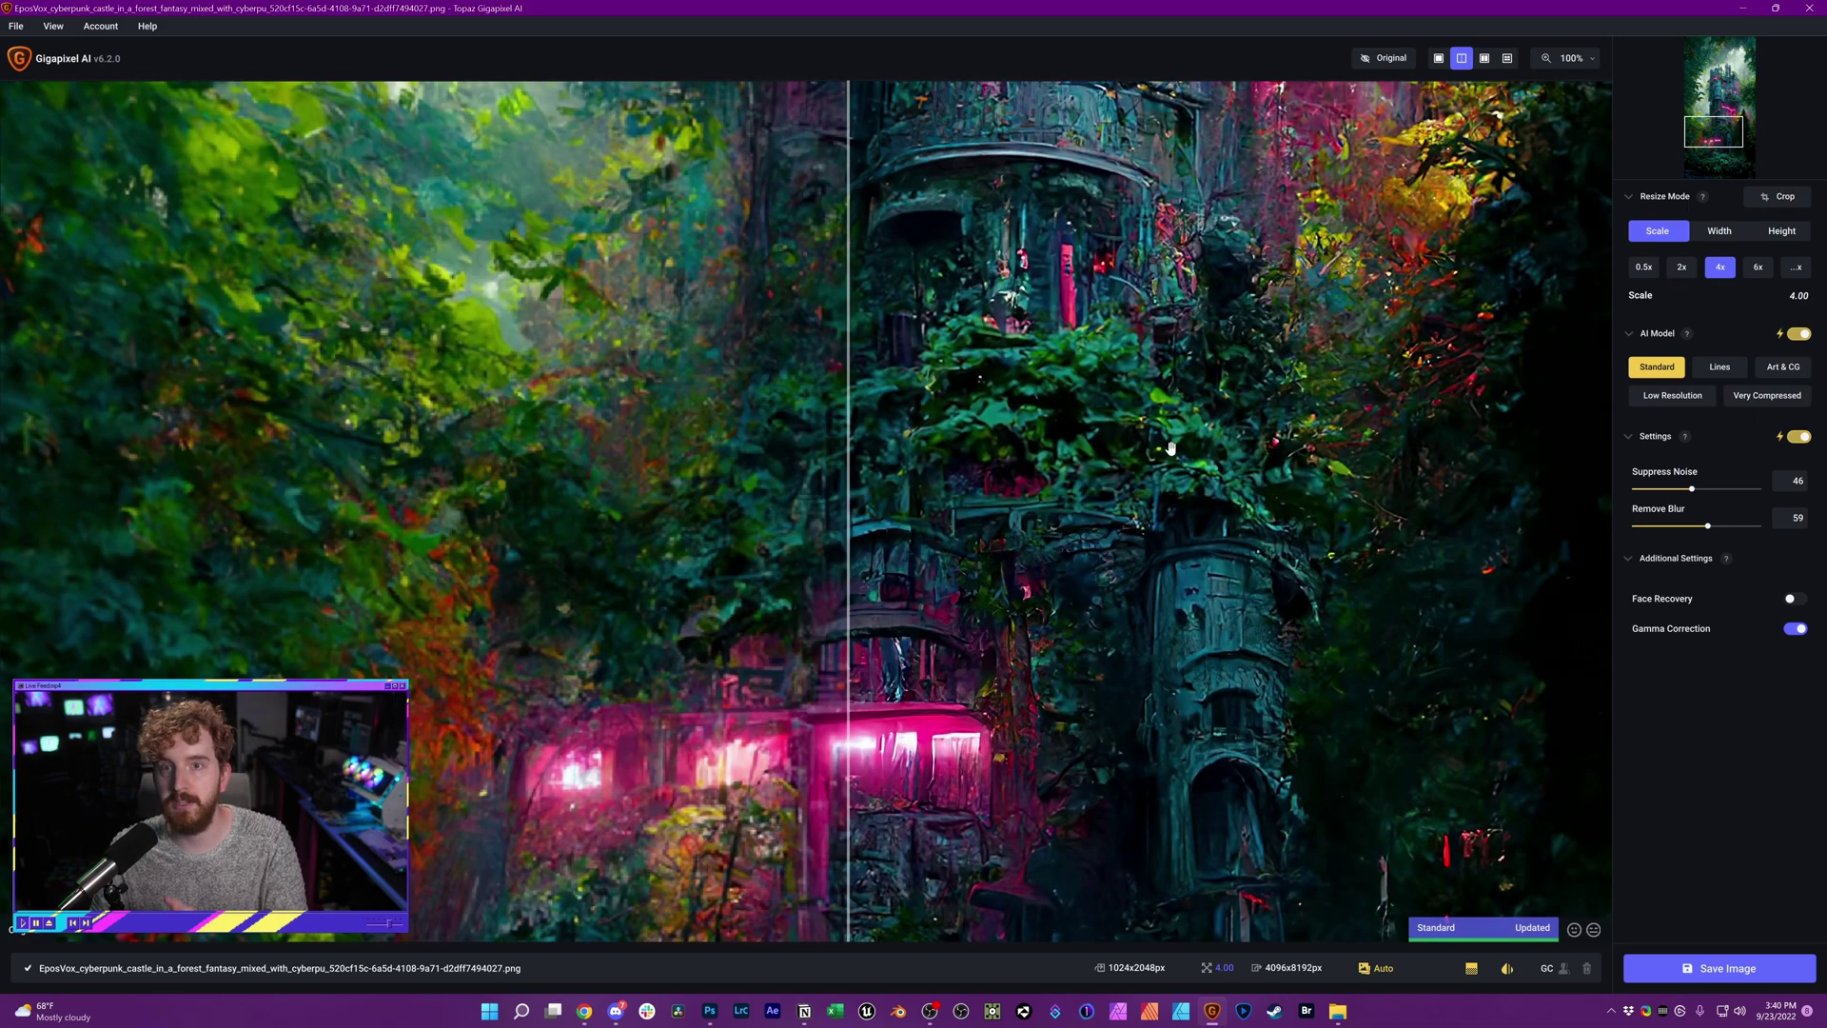
{"action": "left_click_drag", "start_coordinate": [1143, 389], "coordinate": [1127, 688]}
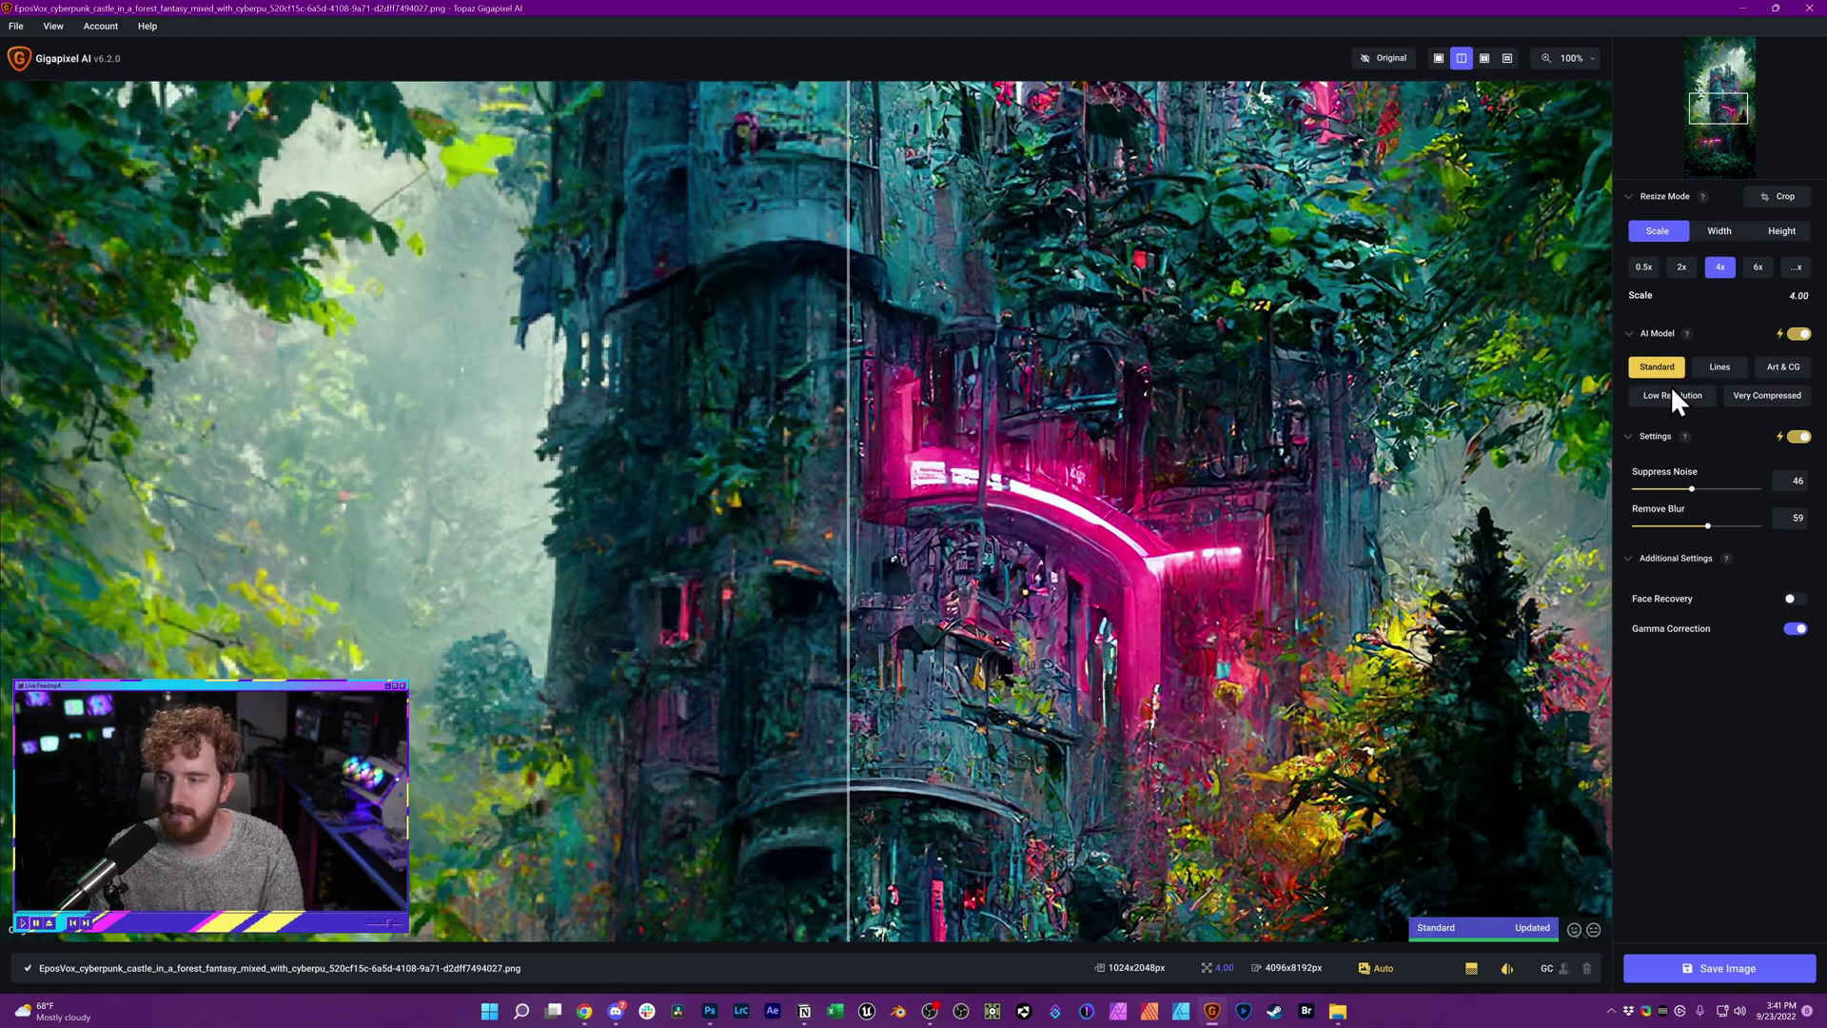
Step: Try the Lines, Art & CG, Low Resolution and Very Compressed models, then show four-way comparison
{"action": "left_click", "coordinate": [1717, 369]}
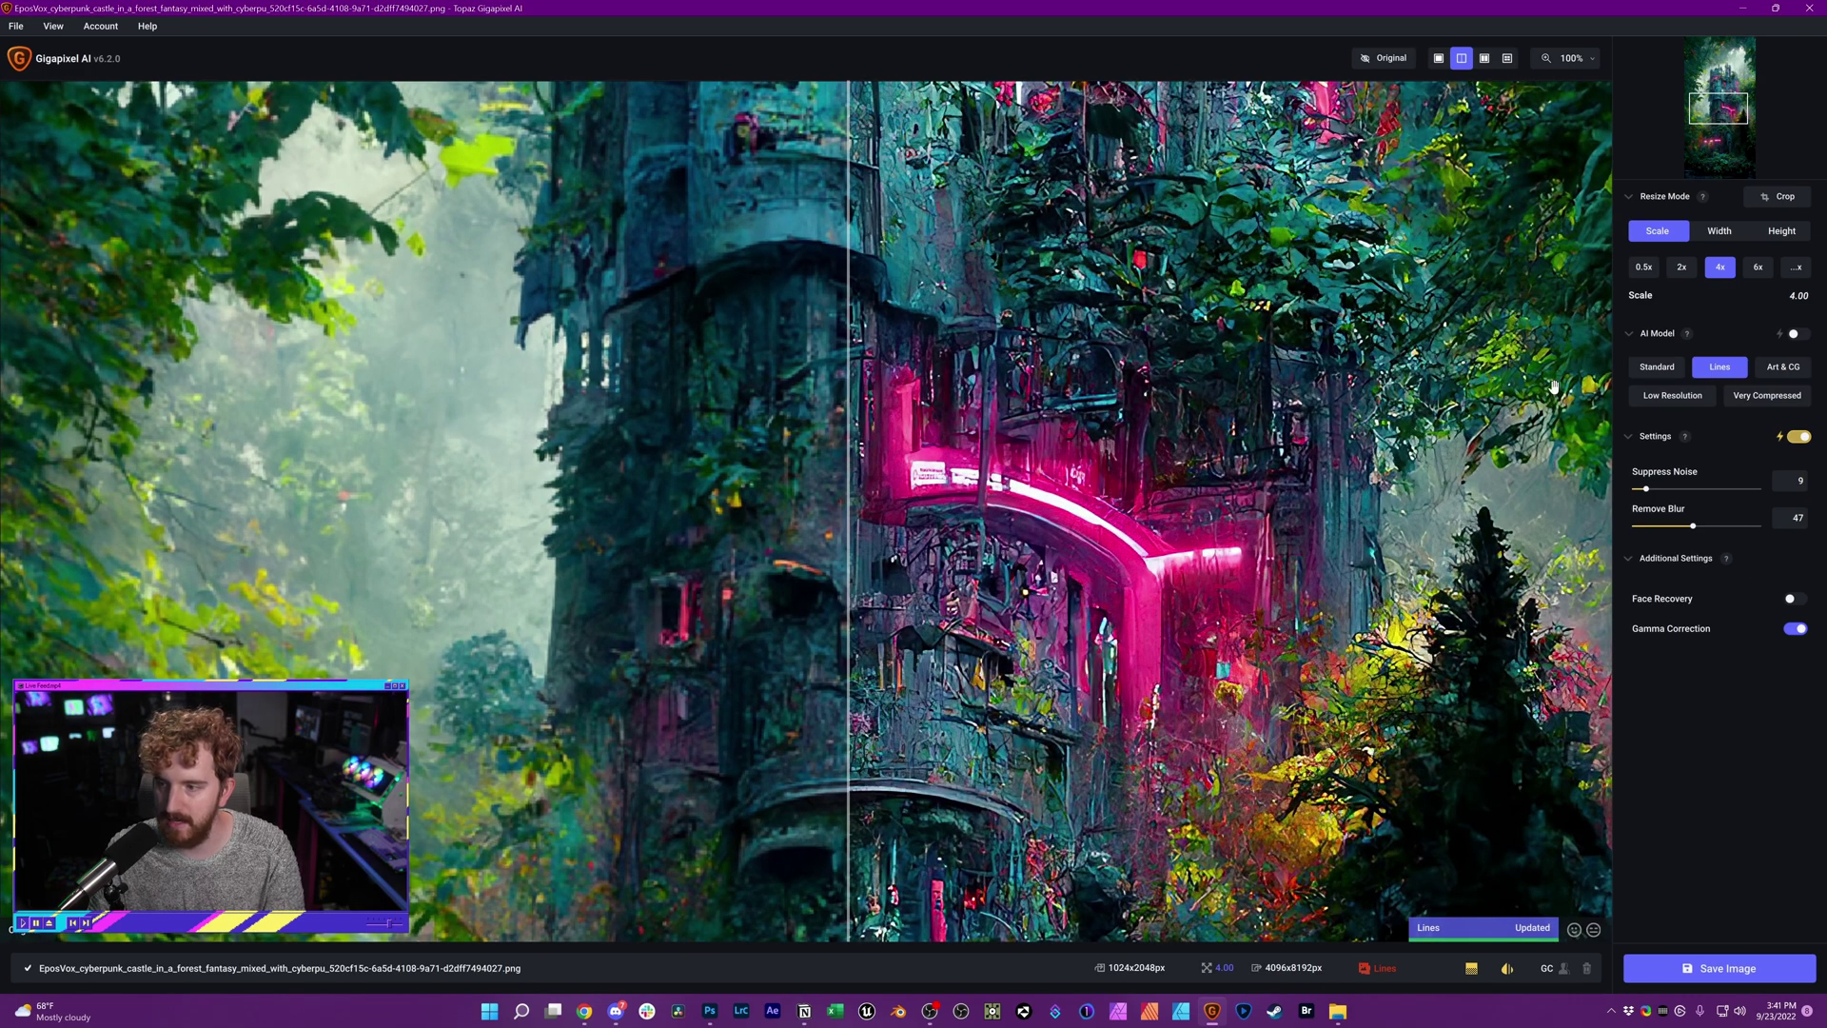
{"action": "left_click", "coordinate": [1782, 368]}
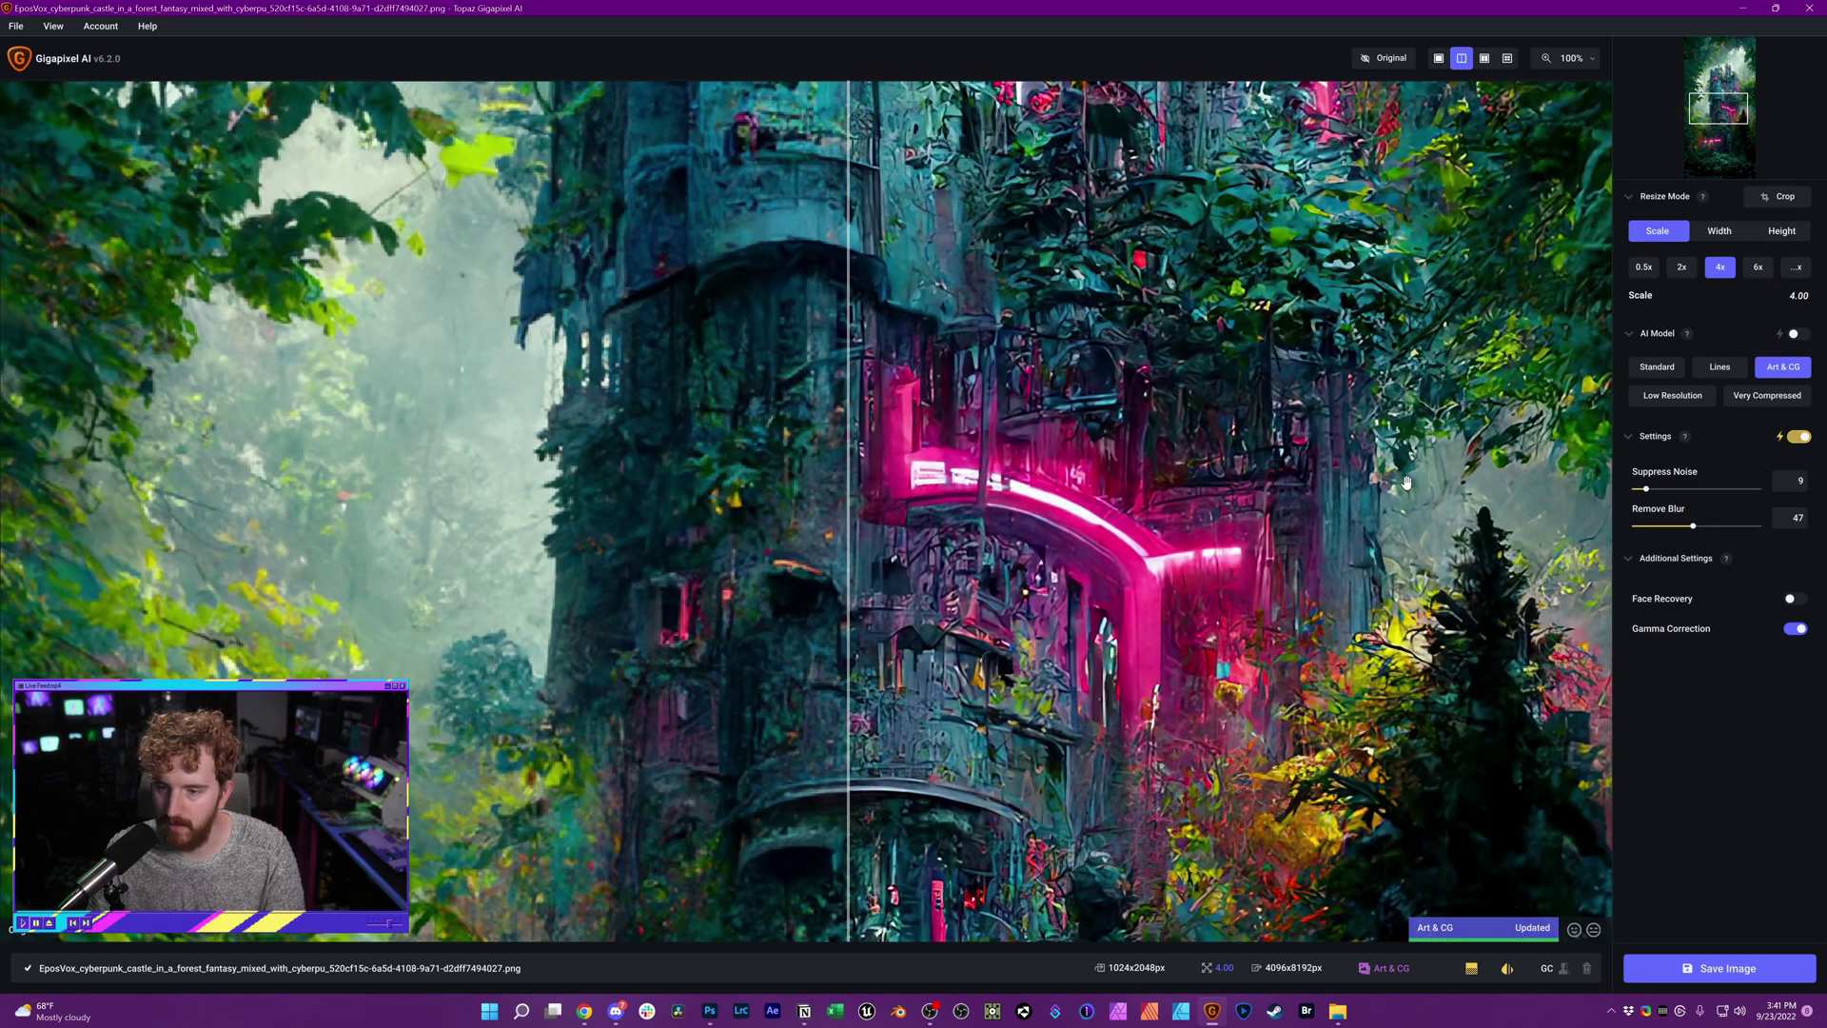
{"action": "left_click", "coordinate": [1670, 395]}
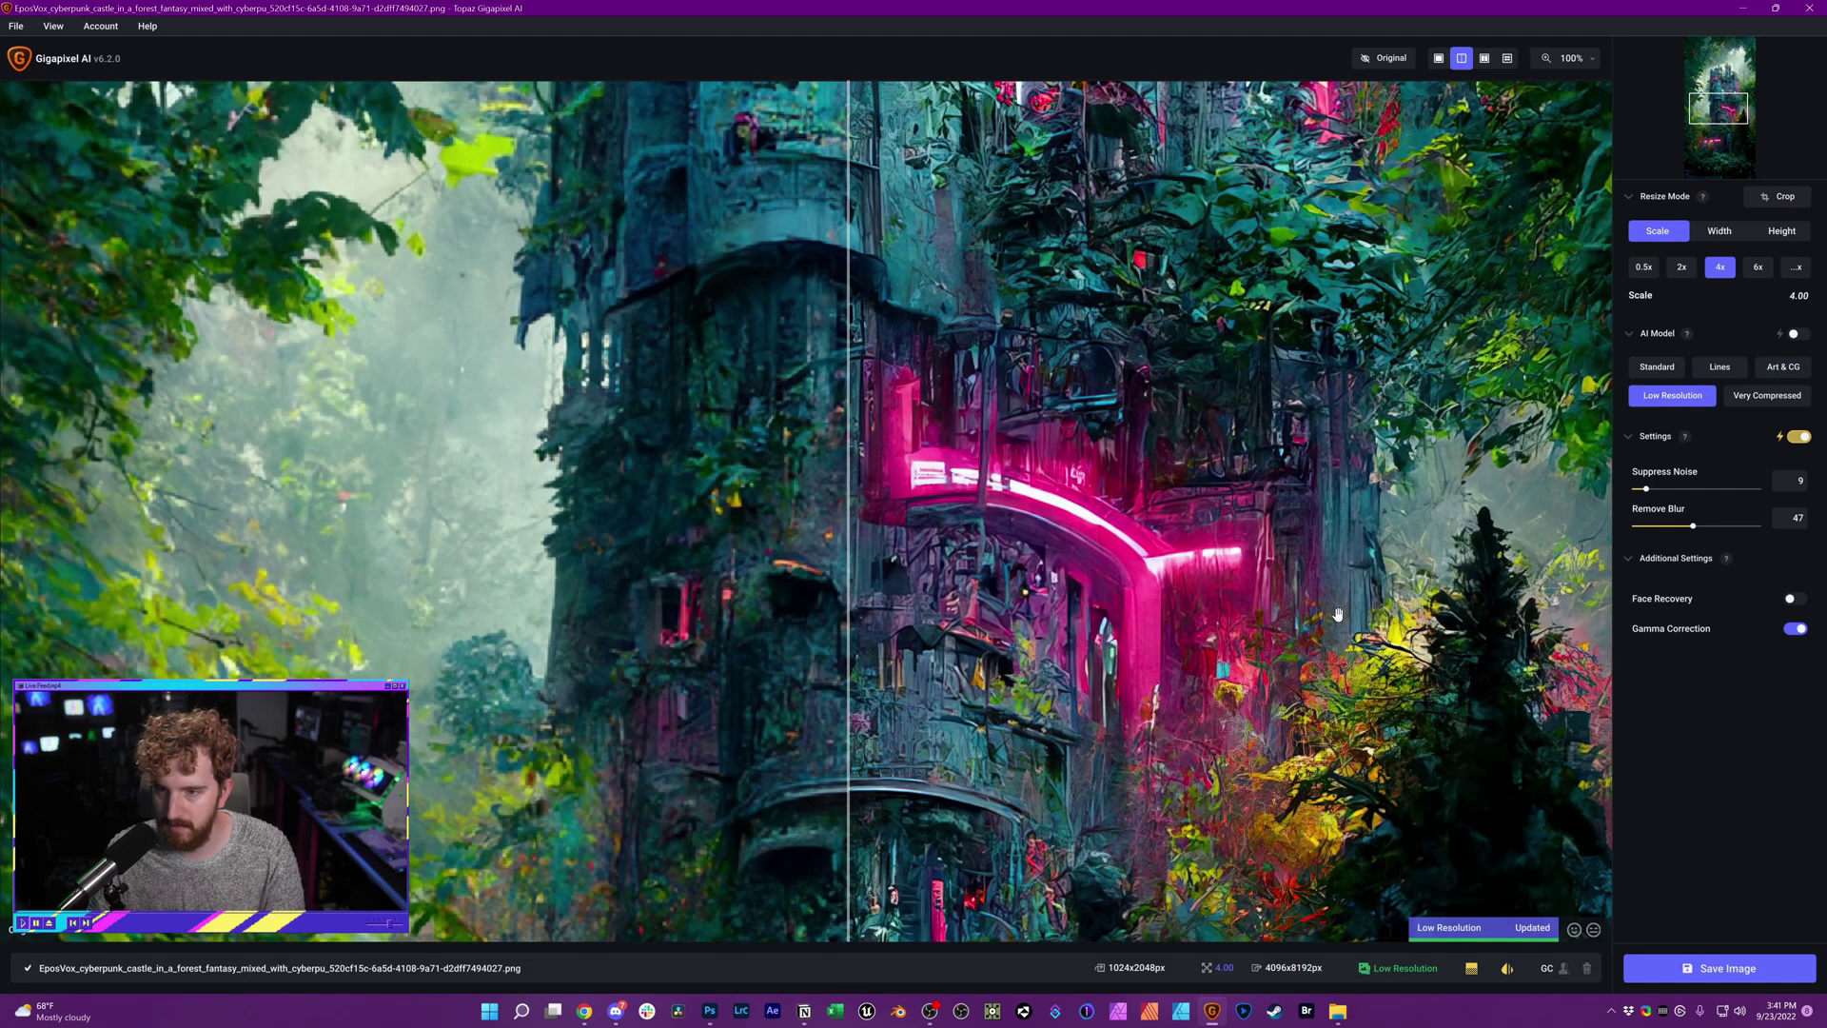
{"action": "left_click_drag", "start_coordinate": [834, 538], "coordinate": [899, 543]}
{"action": "left_click", "coordinate": [1757, 398]}
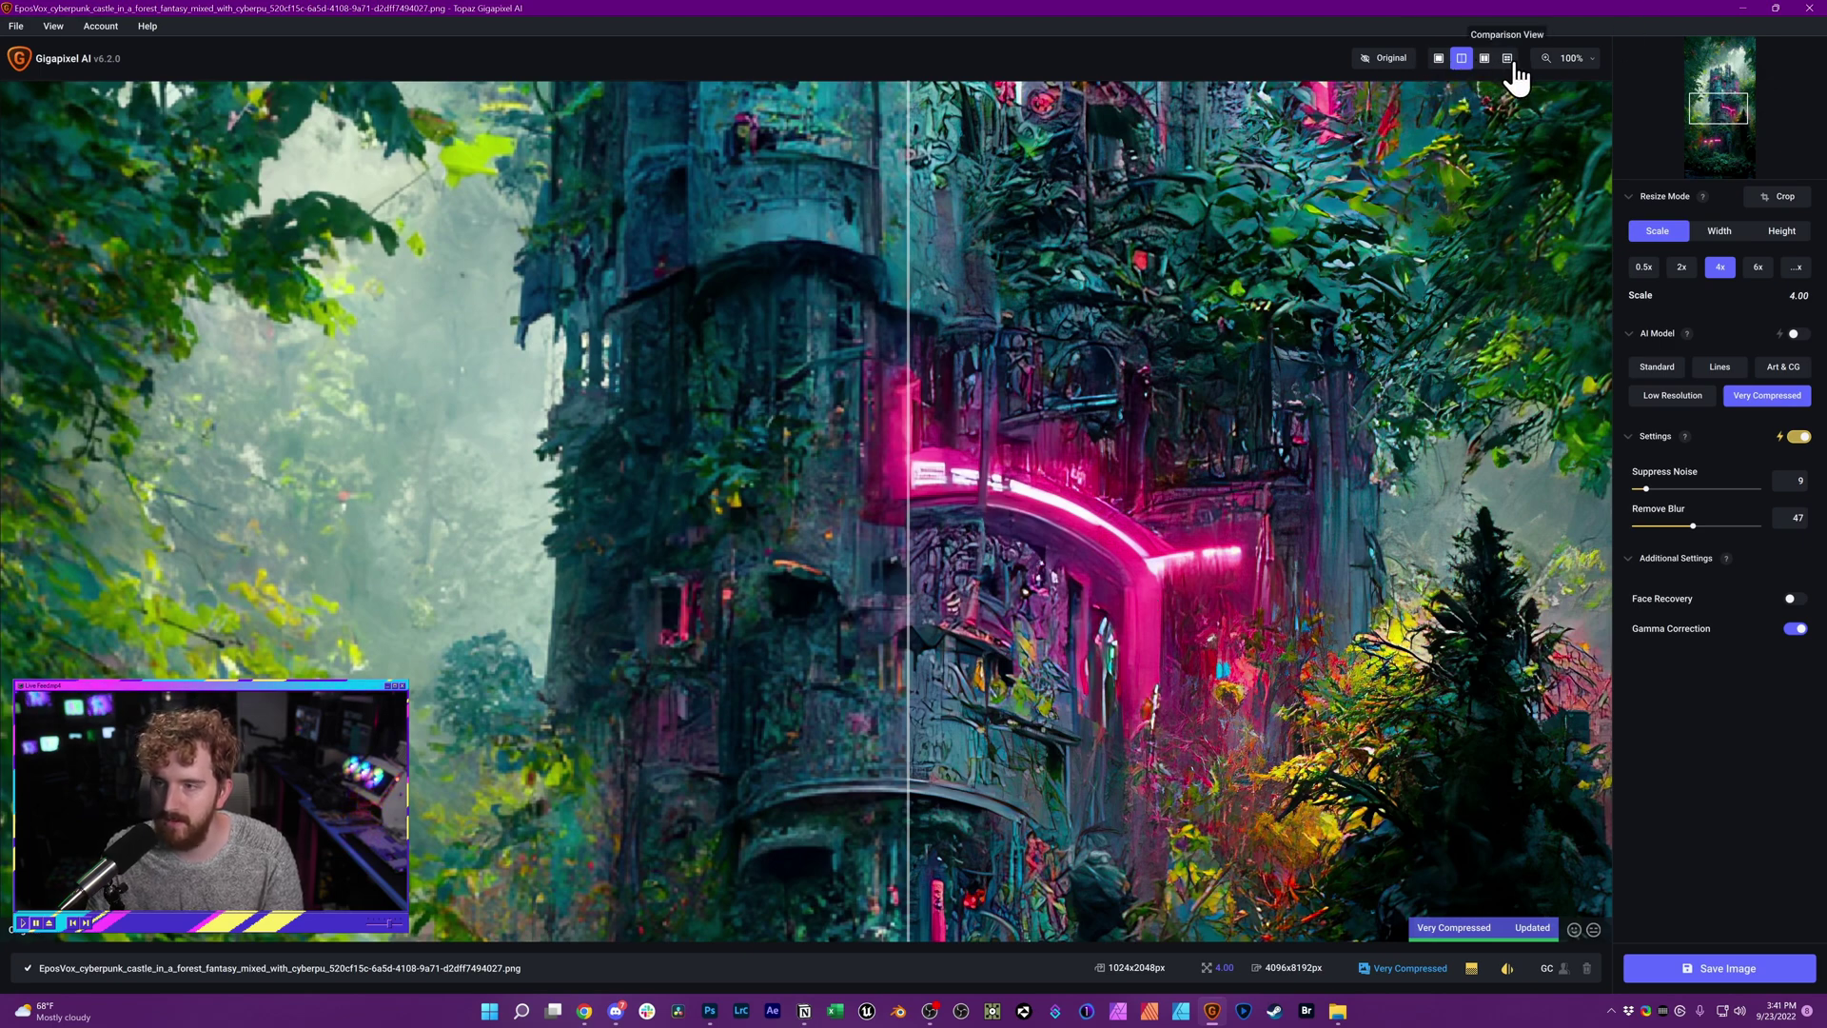
{"action": "left_click", "coordinate": [1507, 58]}
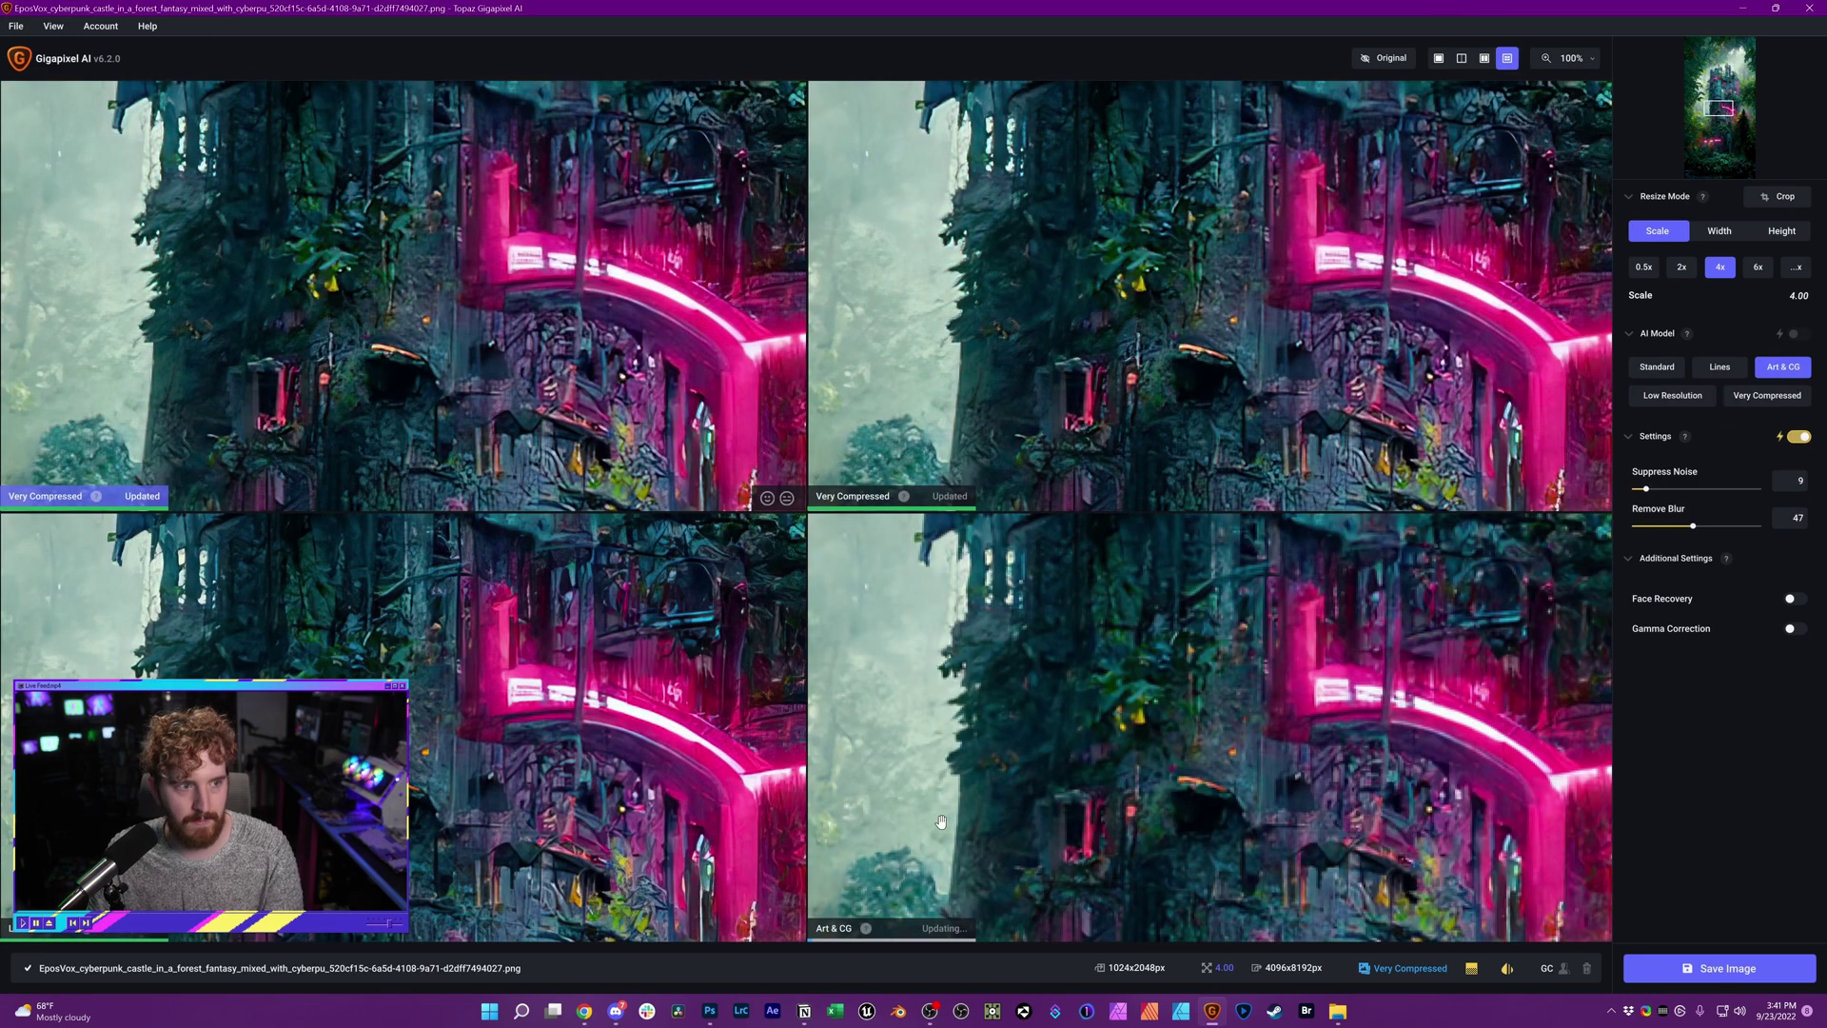
Step: Switch the top-right comparison pane from Standard to the Art & CG model
{"action": "left_click", "coordinate": [874, 499]}
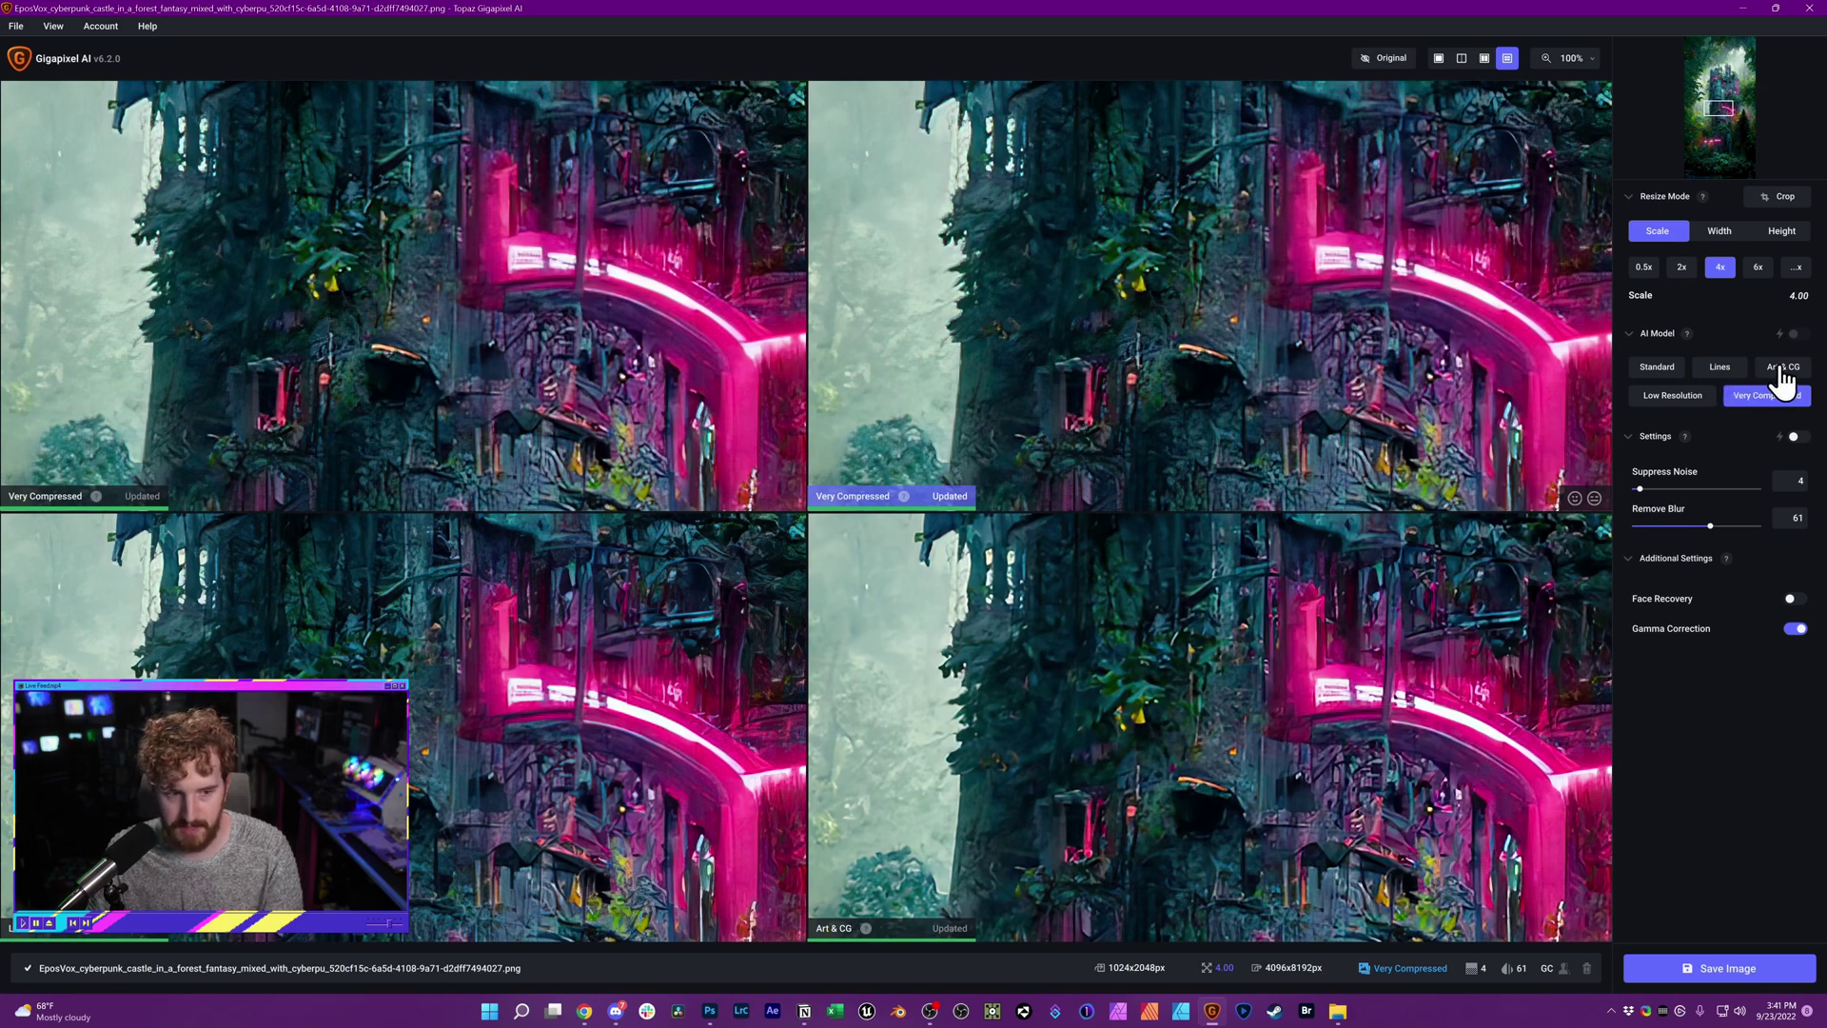
{"action": "left_click", "coordinate": [1673, 371]}
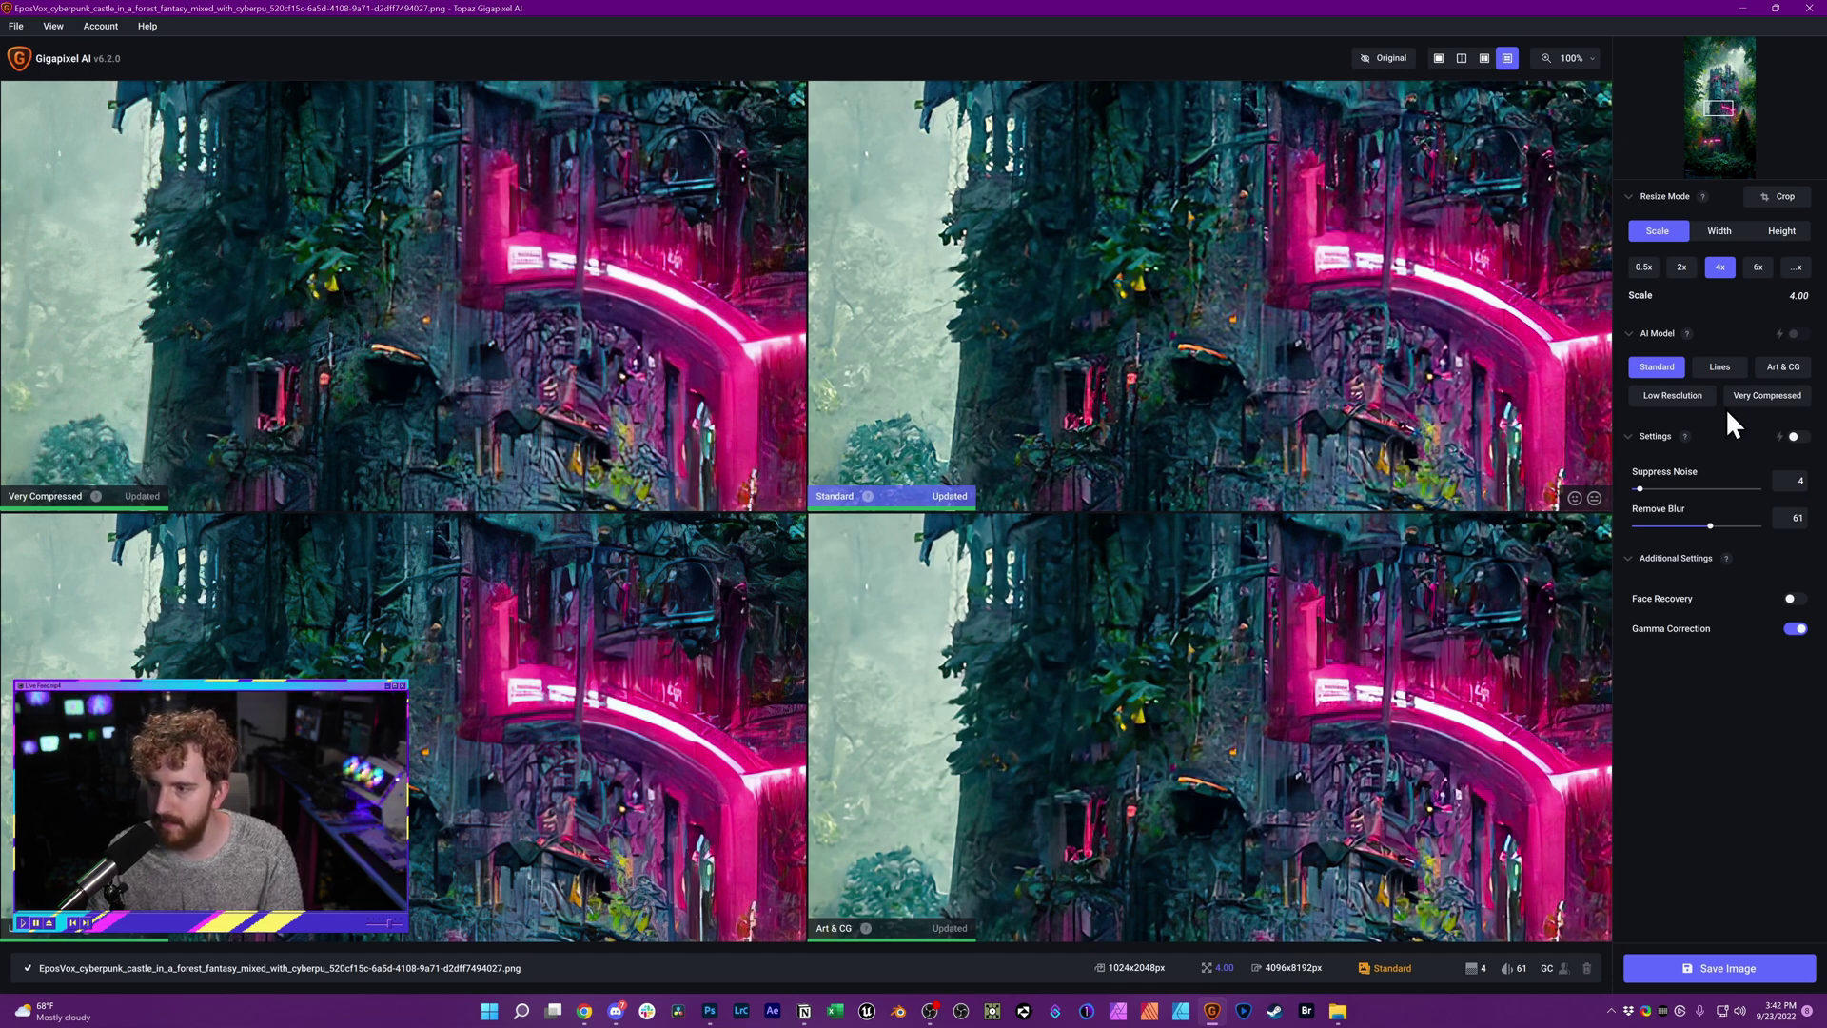
{"action": "left_click", "coordinate": [1786, 369]}
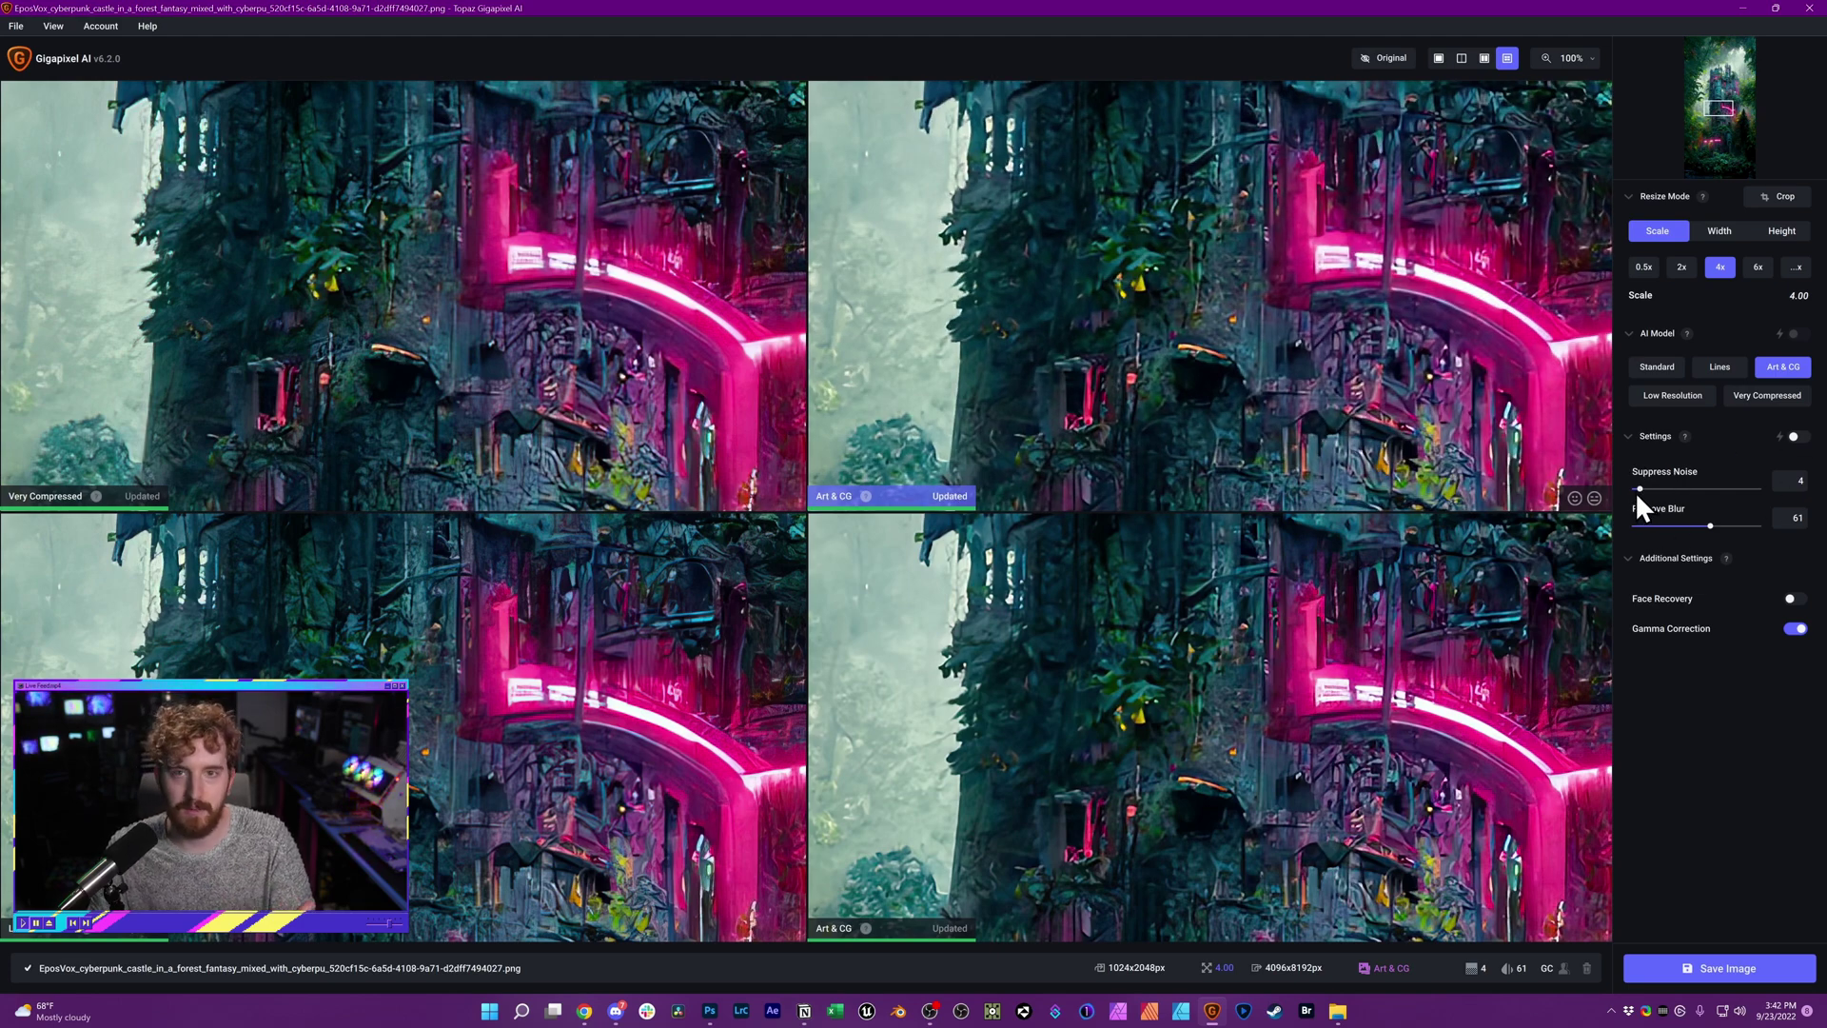
Step: Drop Suppress Noise and Remove Blur to 0 for the Art & CG version and open Save Image
{"action": "left_click_drag", "start_coordinate": [1640, 488], "coordinate": [1619, 487]}
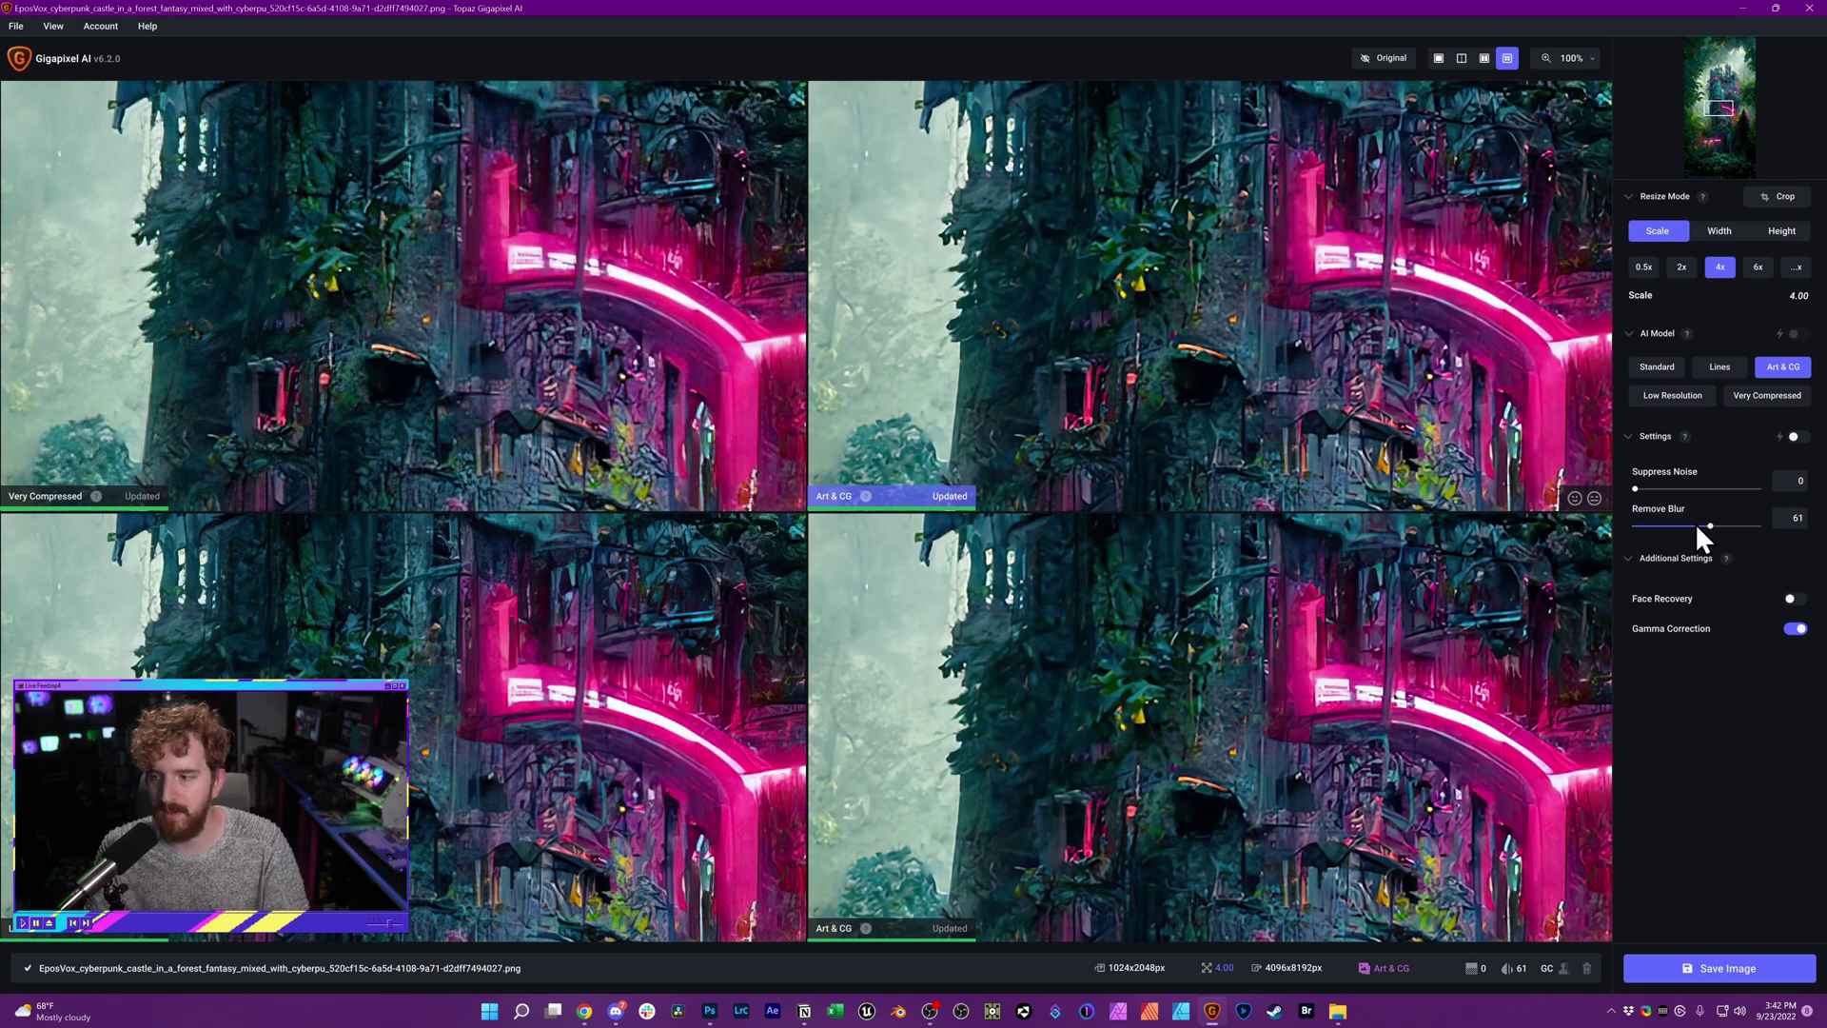
{"action": "left_click_drag", "start_coordinate": [1703, 525], "coordinate": [1628, 527]}
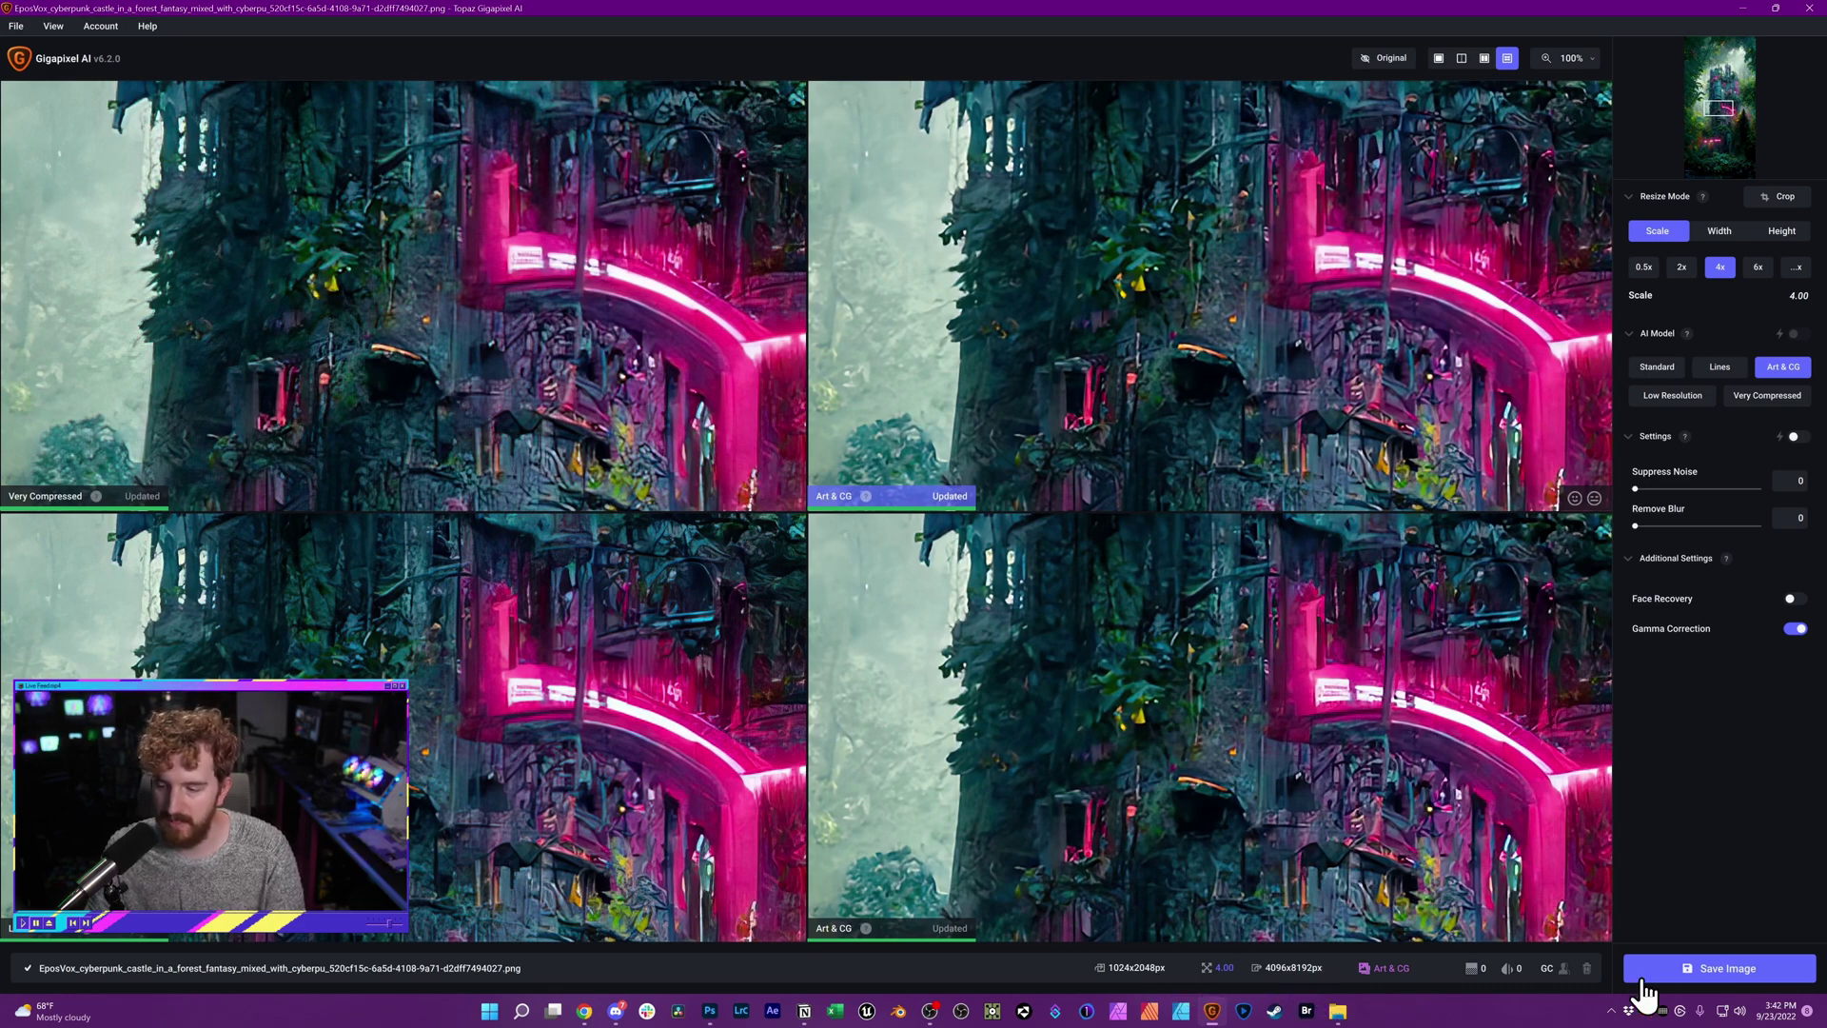
{"action": "left_click", "coordinate": [1676, 980]}
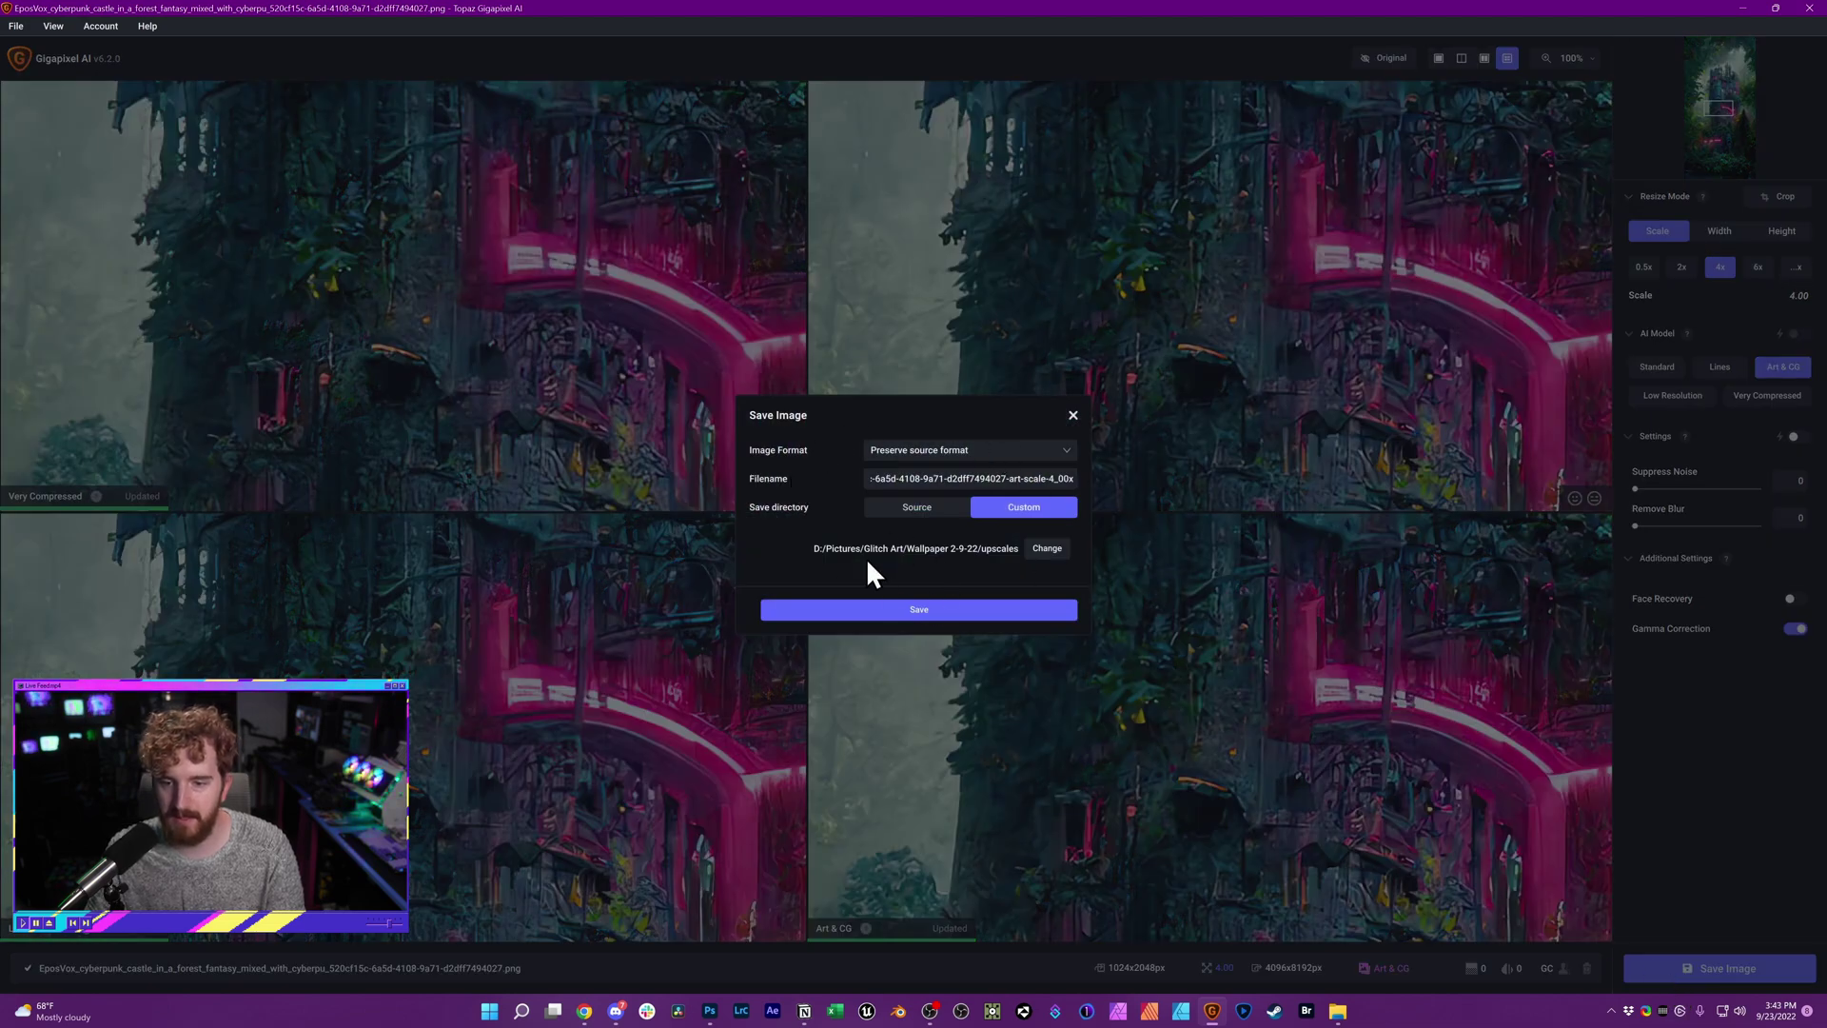
Step: Save the 4096x8192px castle upscale as a PNG to the source directory
{"action": "left_click", "coordinate": [931, 510]}
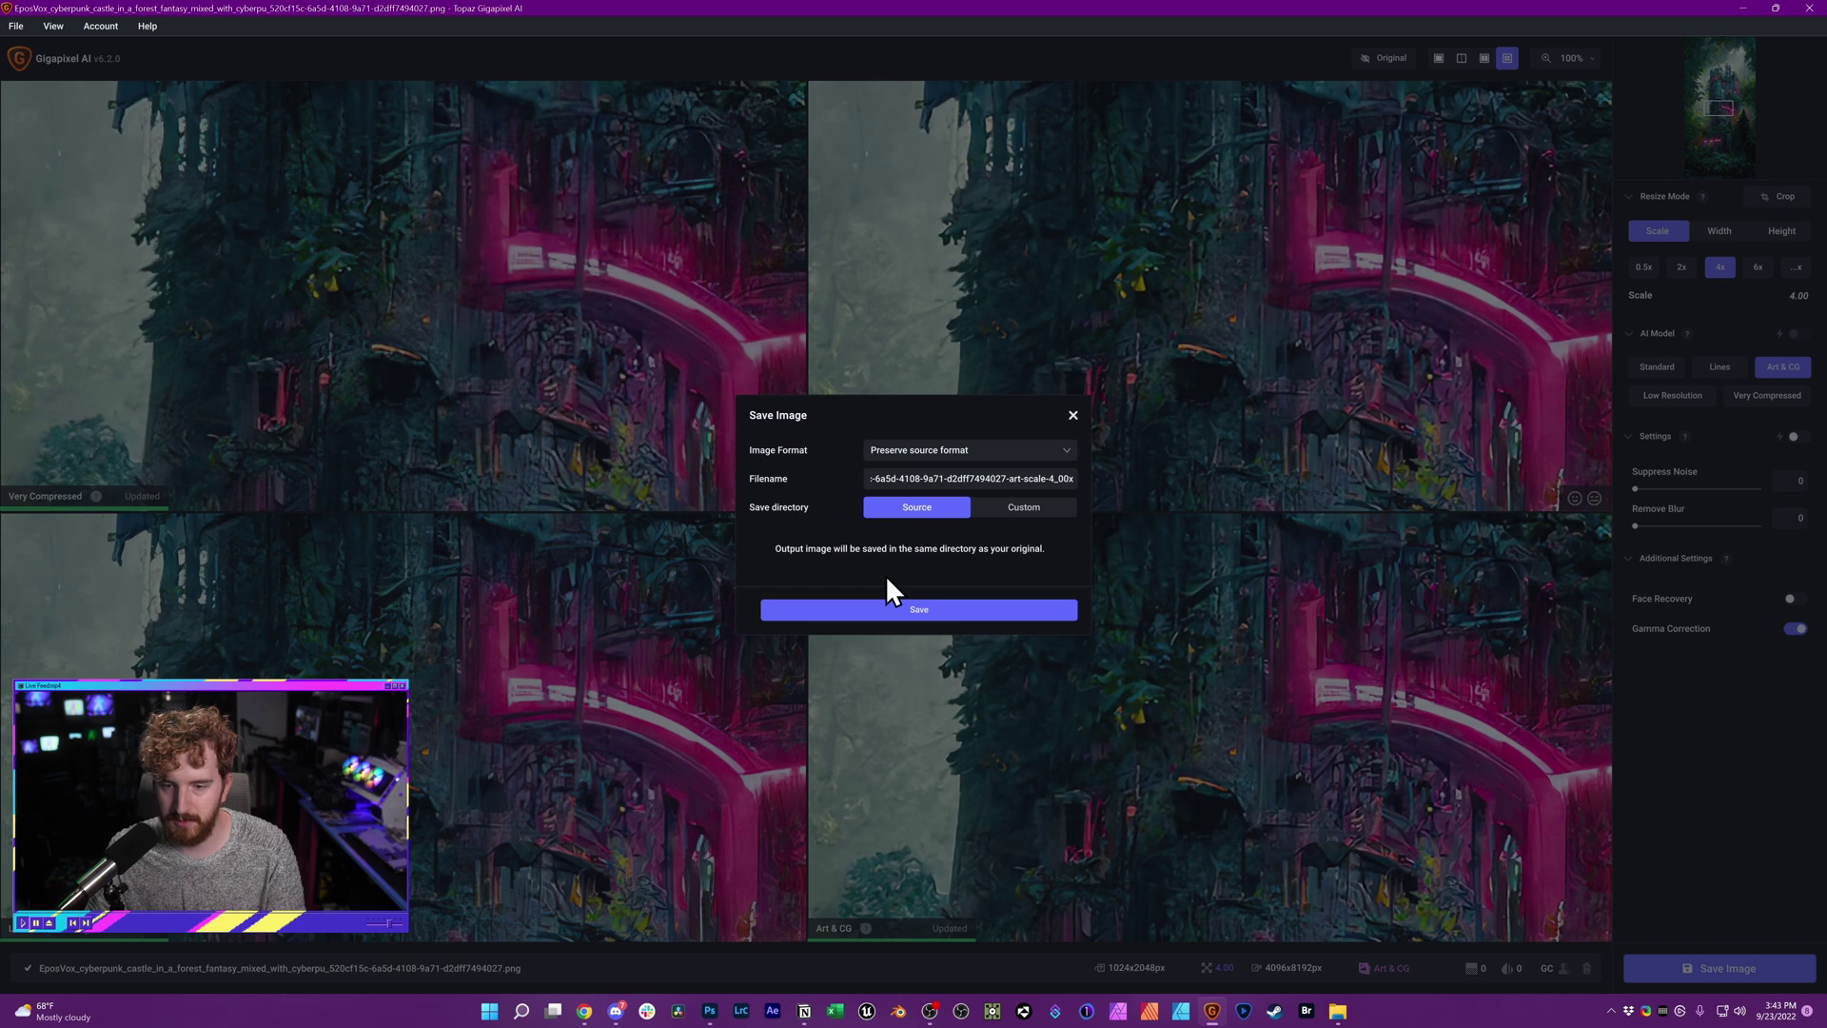
{"action": "left_click", "coordinate": [984, 450]}
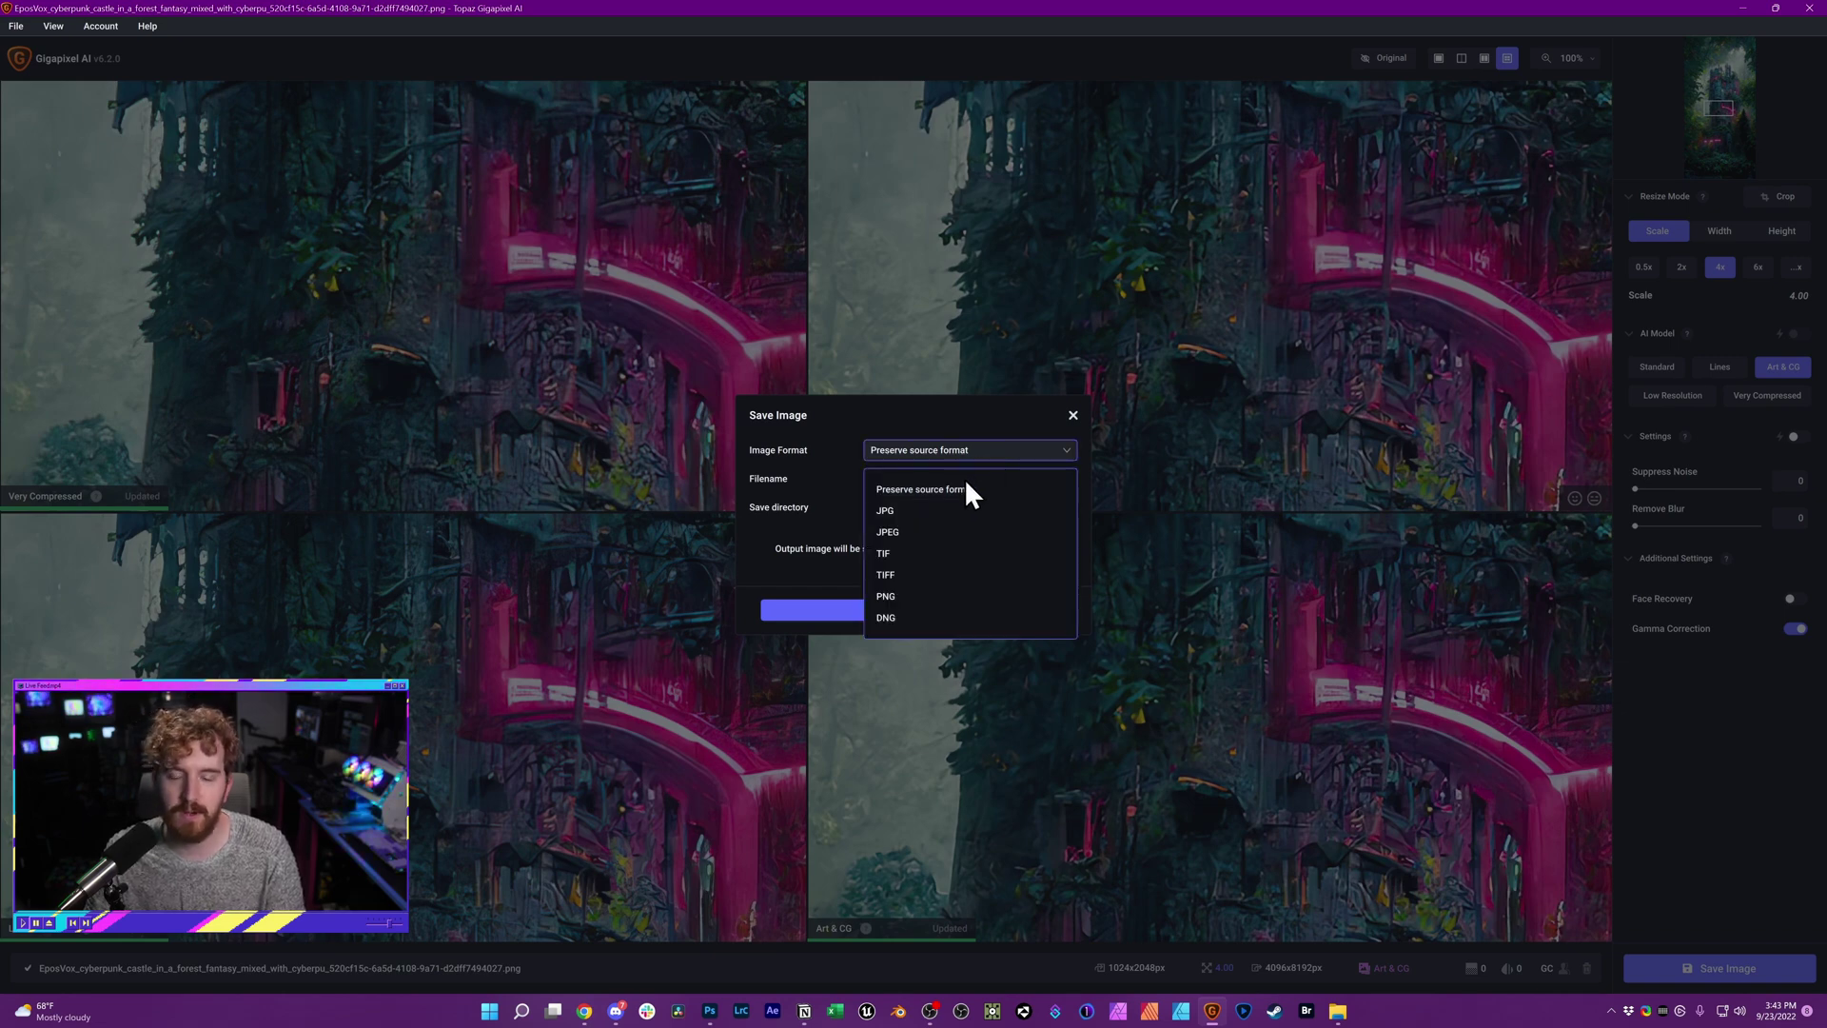
{"action": "left_click", "coordinate": [904, 593]}
{"action": "left_click", "coordinate": [904, 493]}
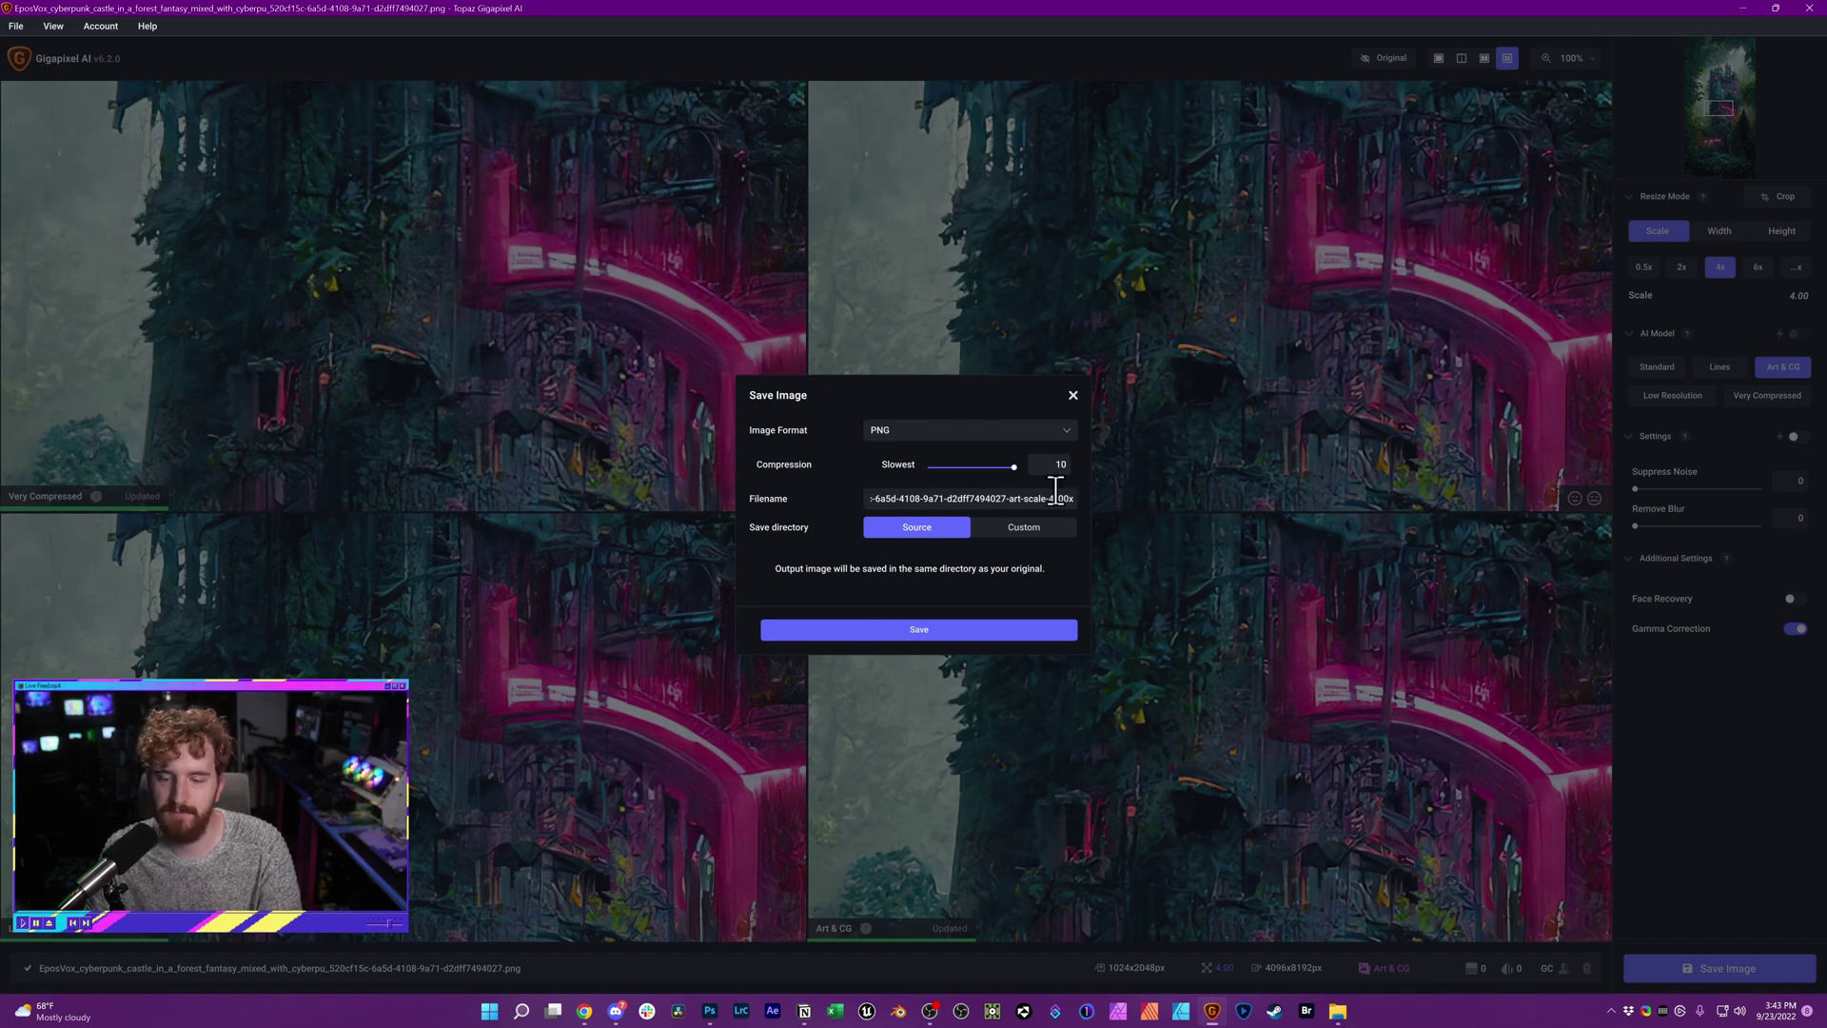
{"action": "left_click", "coordinate": [921, 632]}
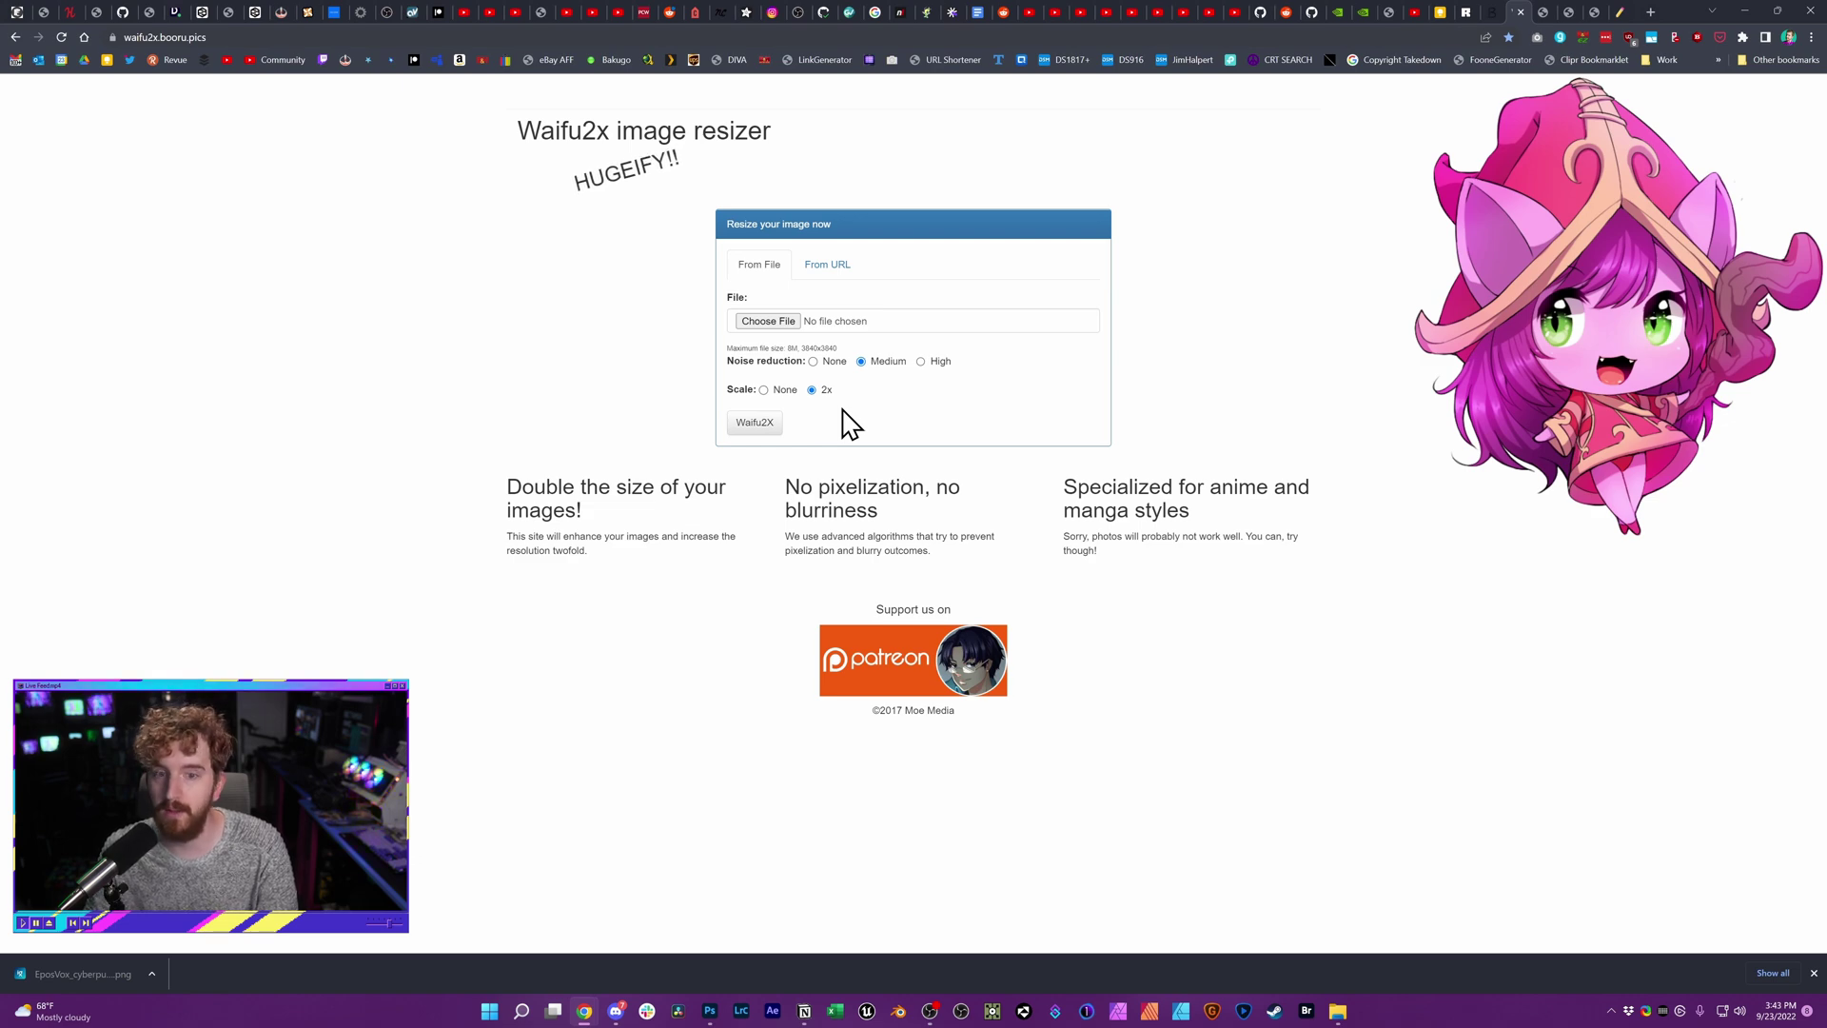
Step: Switch from Waifu2x to the bigjpg.com AI Image Enlarger tab
{"action": "left_click", "coordinate": [1486, 13]}
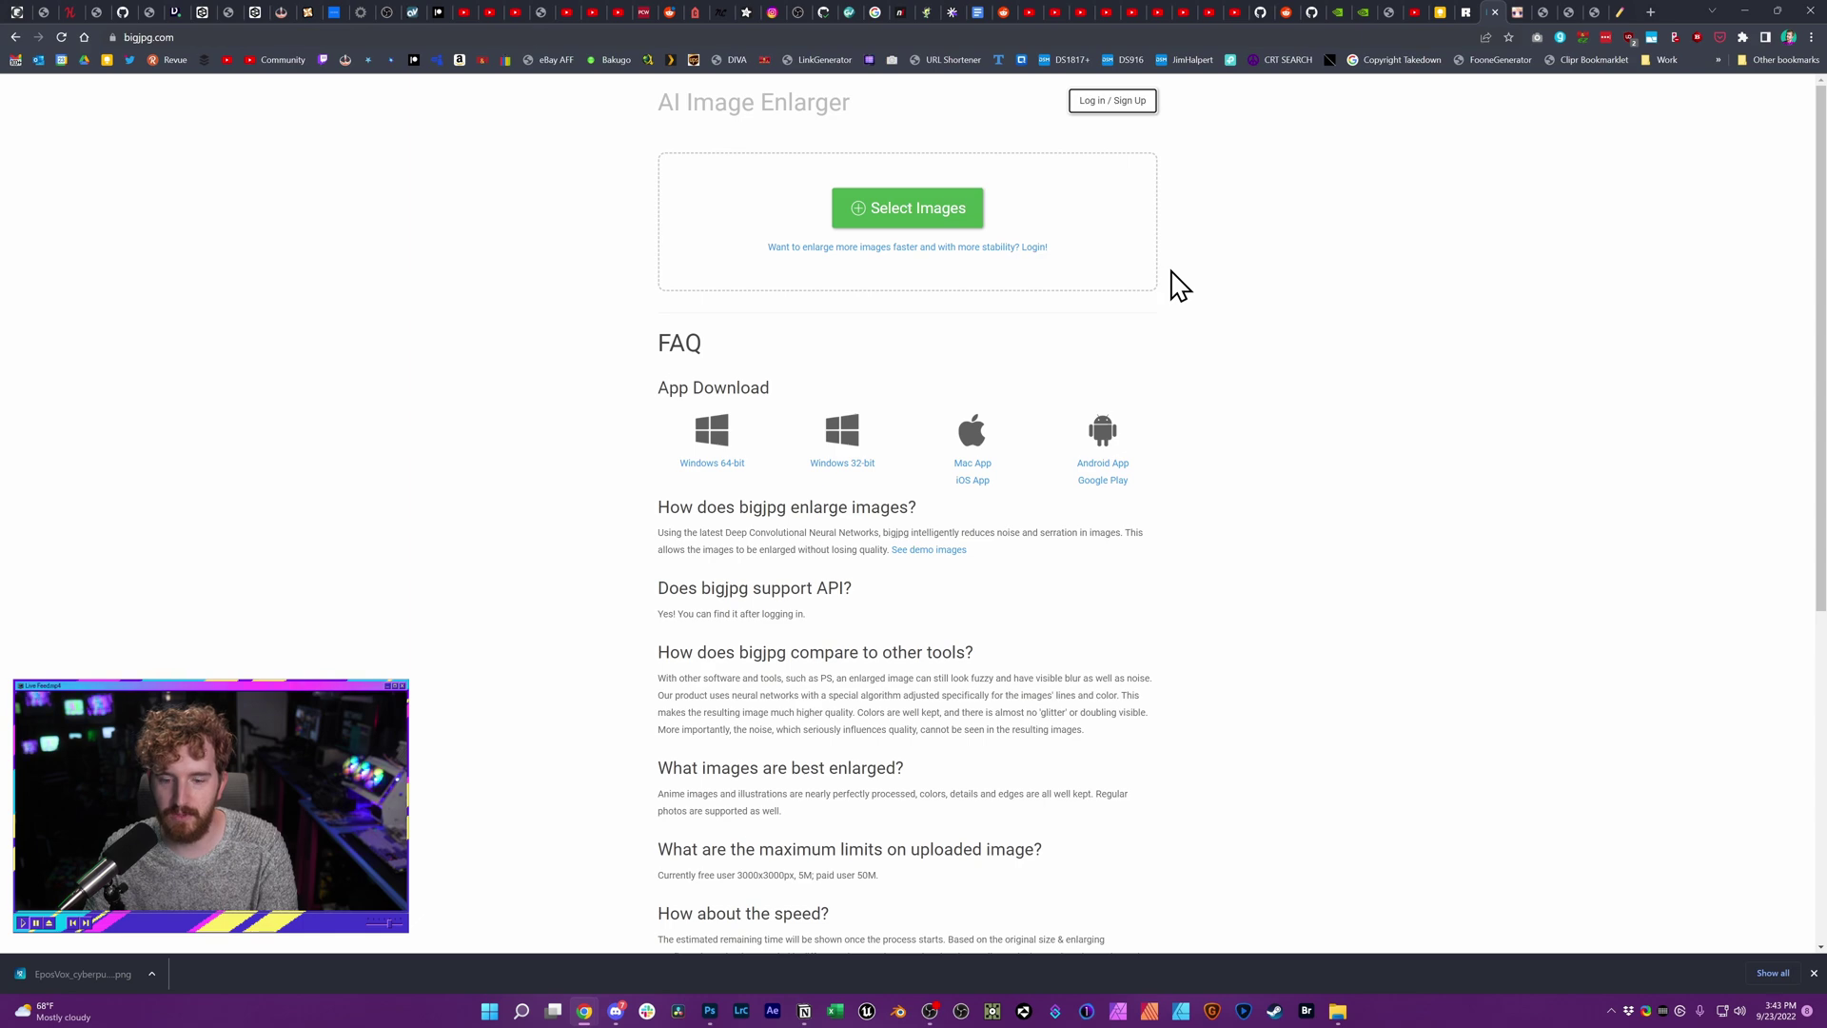
Step: Upload the castle PNG from 'AI Art - Upscale for Print' for Artwork, 4x, no noise reduction
{"action": "scroll", "coordinate": [1047, 461], "scroll_direction": "down", "scroll_amount": 5}
{"action": "scroll", "coordinate": [1046, 461], "scroll_direction": "up", "scroll_amount": 5}
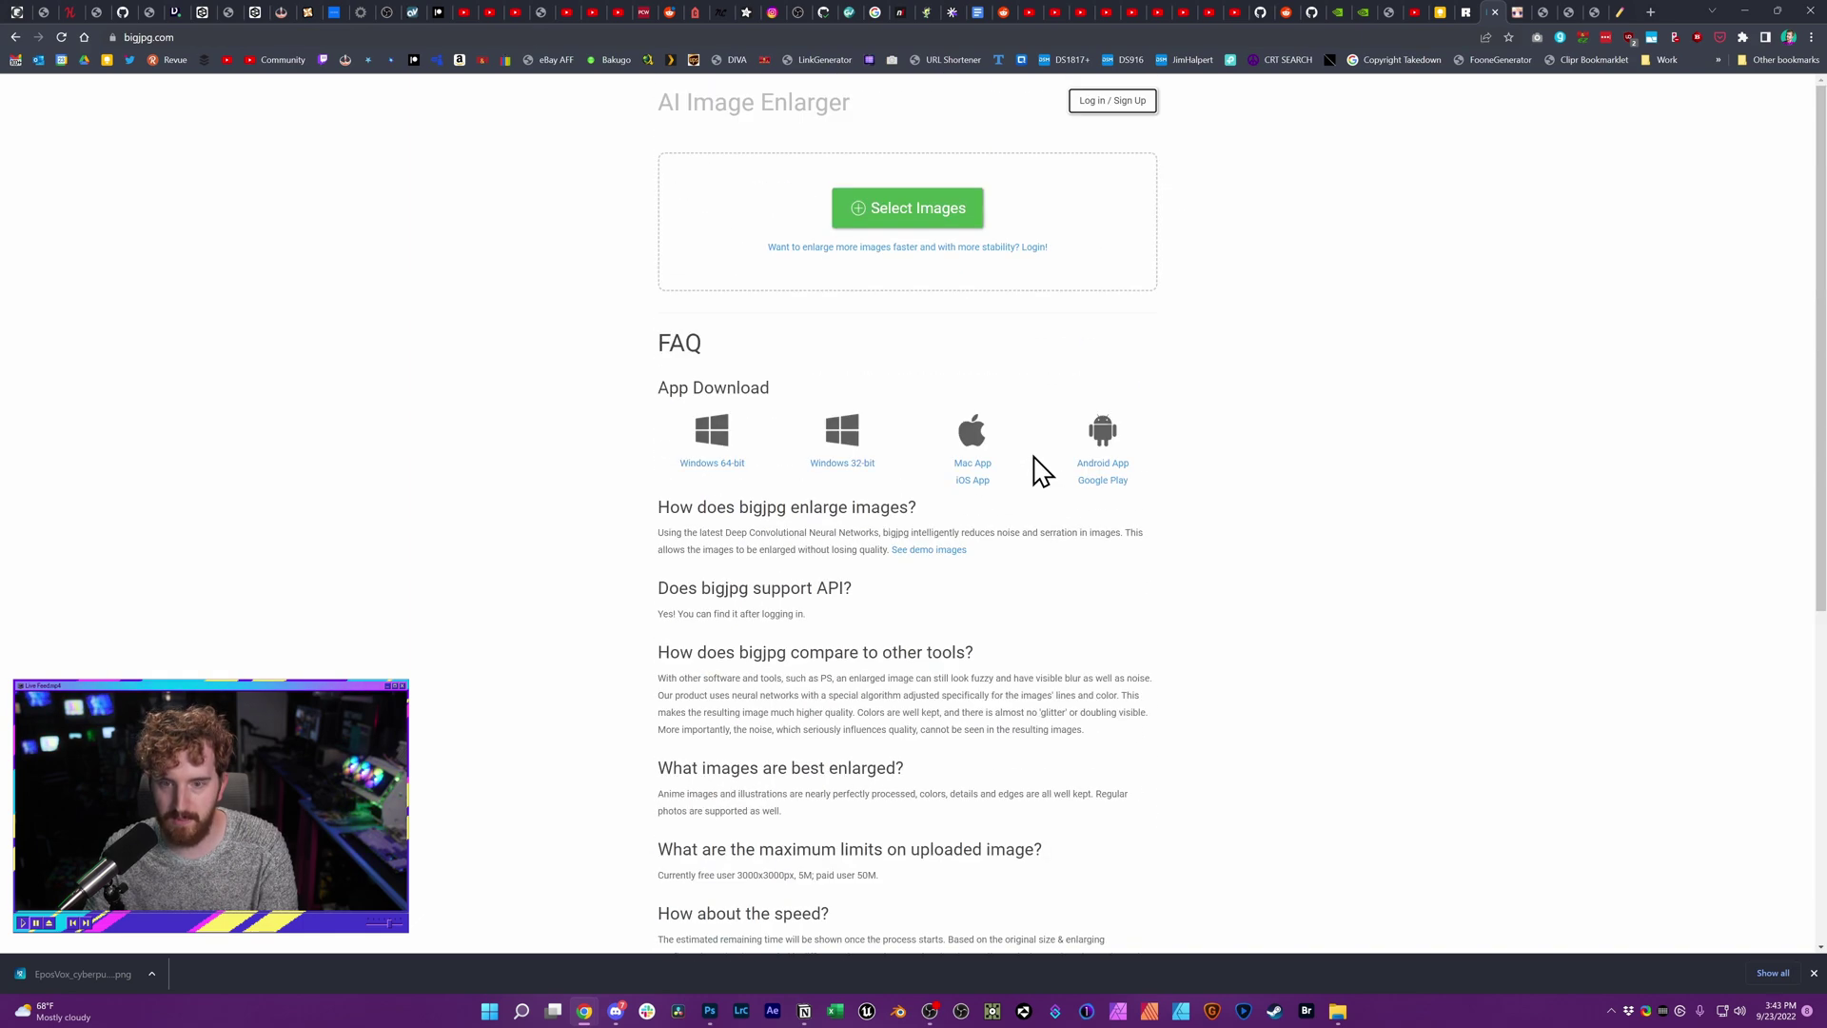
{"action": "left_click", "coordinate": [911, 202]}
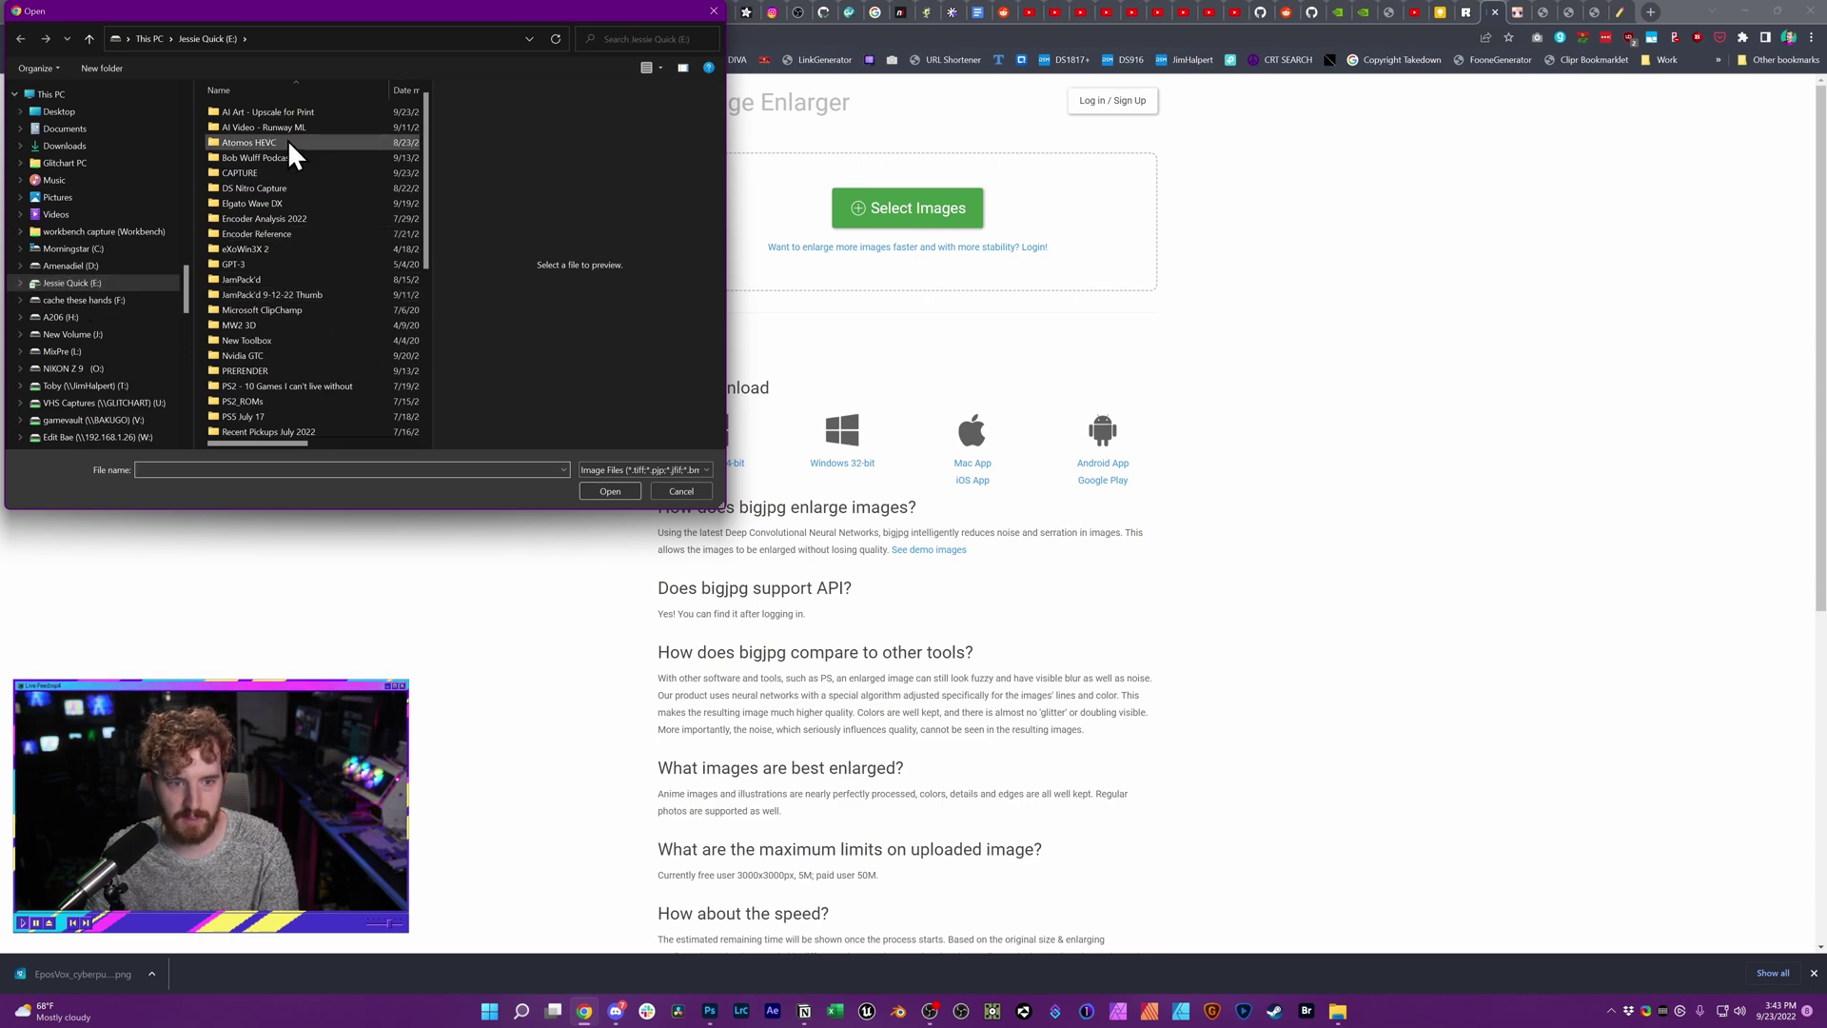
{"action": "double_click", "coordinate": [285, 109]}
{"action": "left_click", "coordinate": [359, 129]}
{"action": "double_click", "coordinate": [362, 122]}
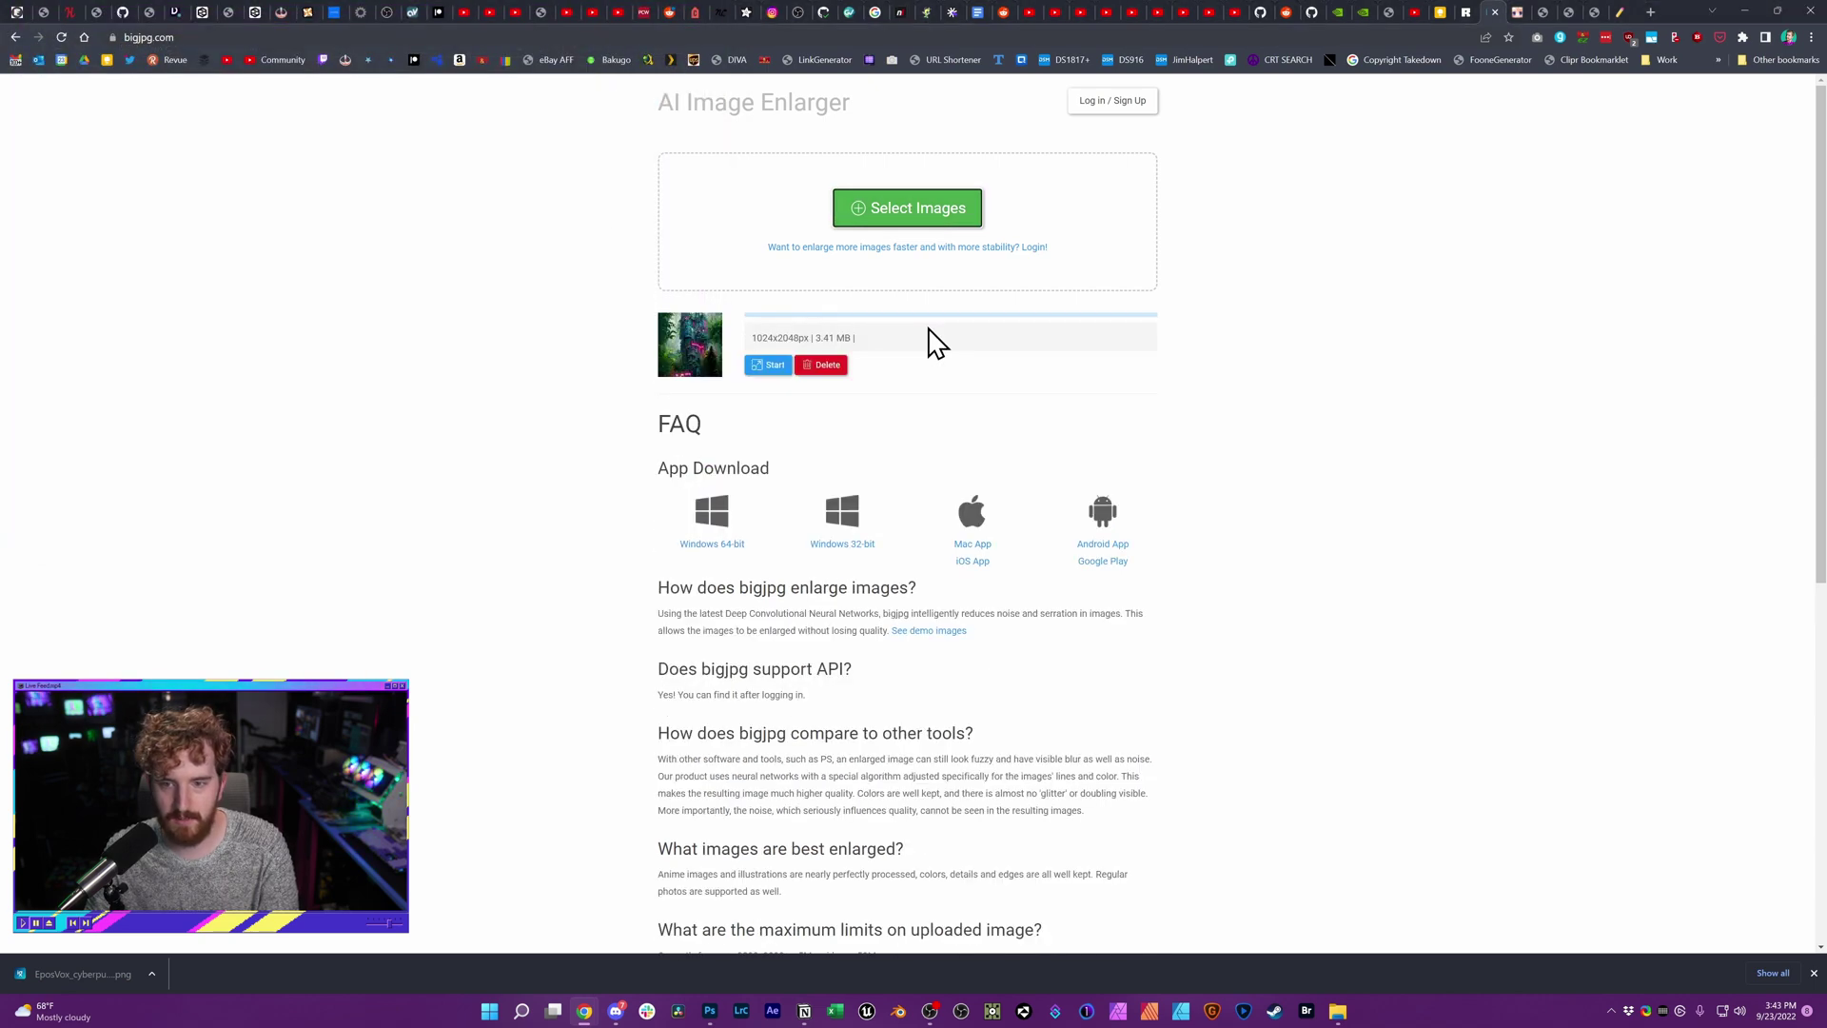
{"action": "left_click", "coordinate": [772, 365]}
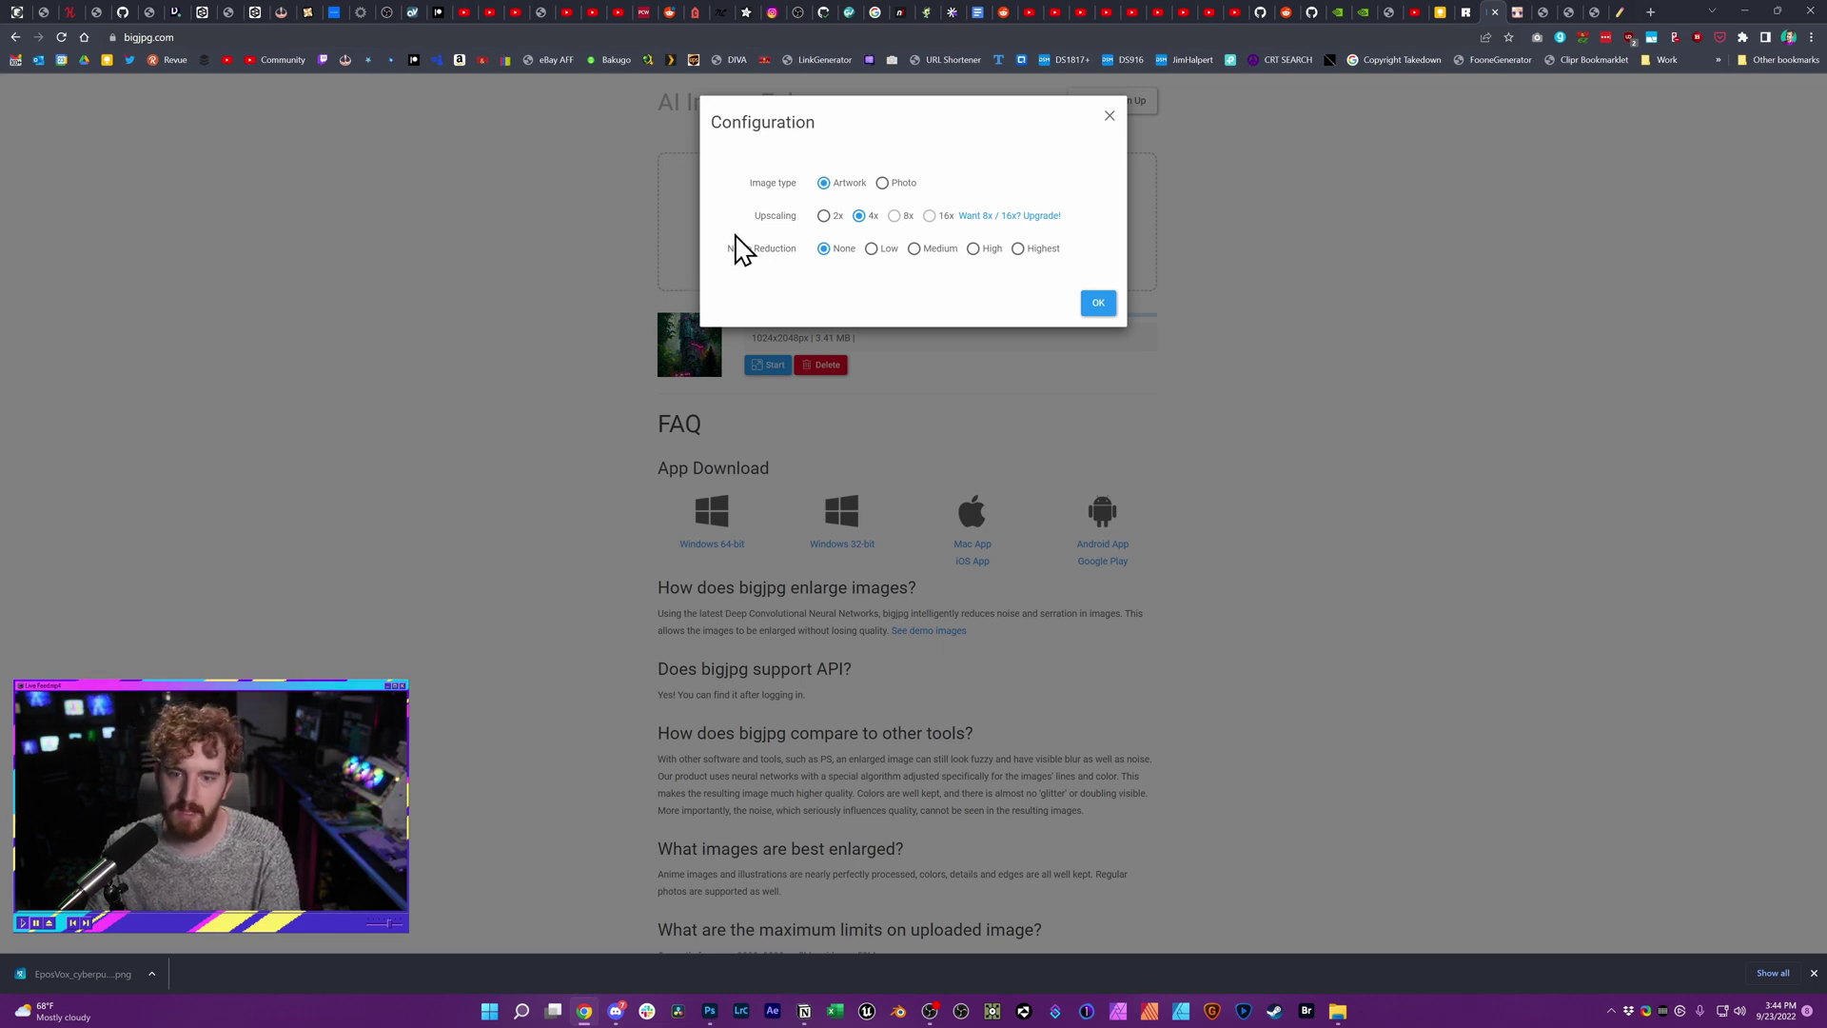
{"action": "left_click", "coordinate": [1085, 313]}
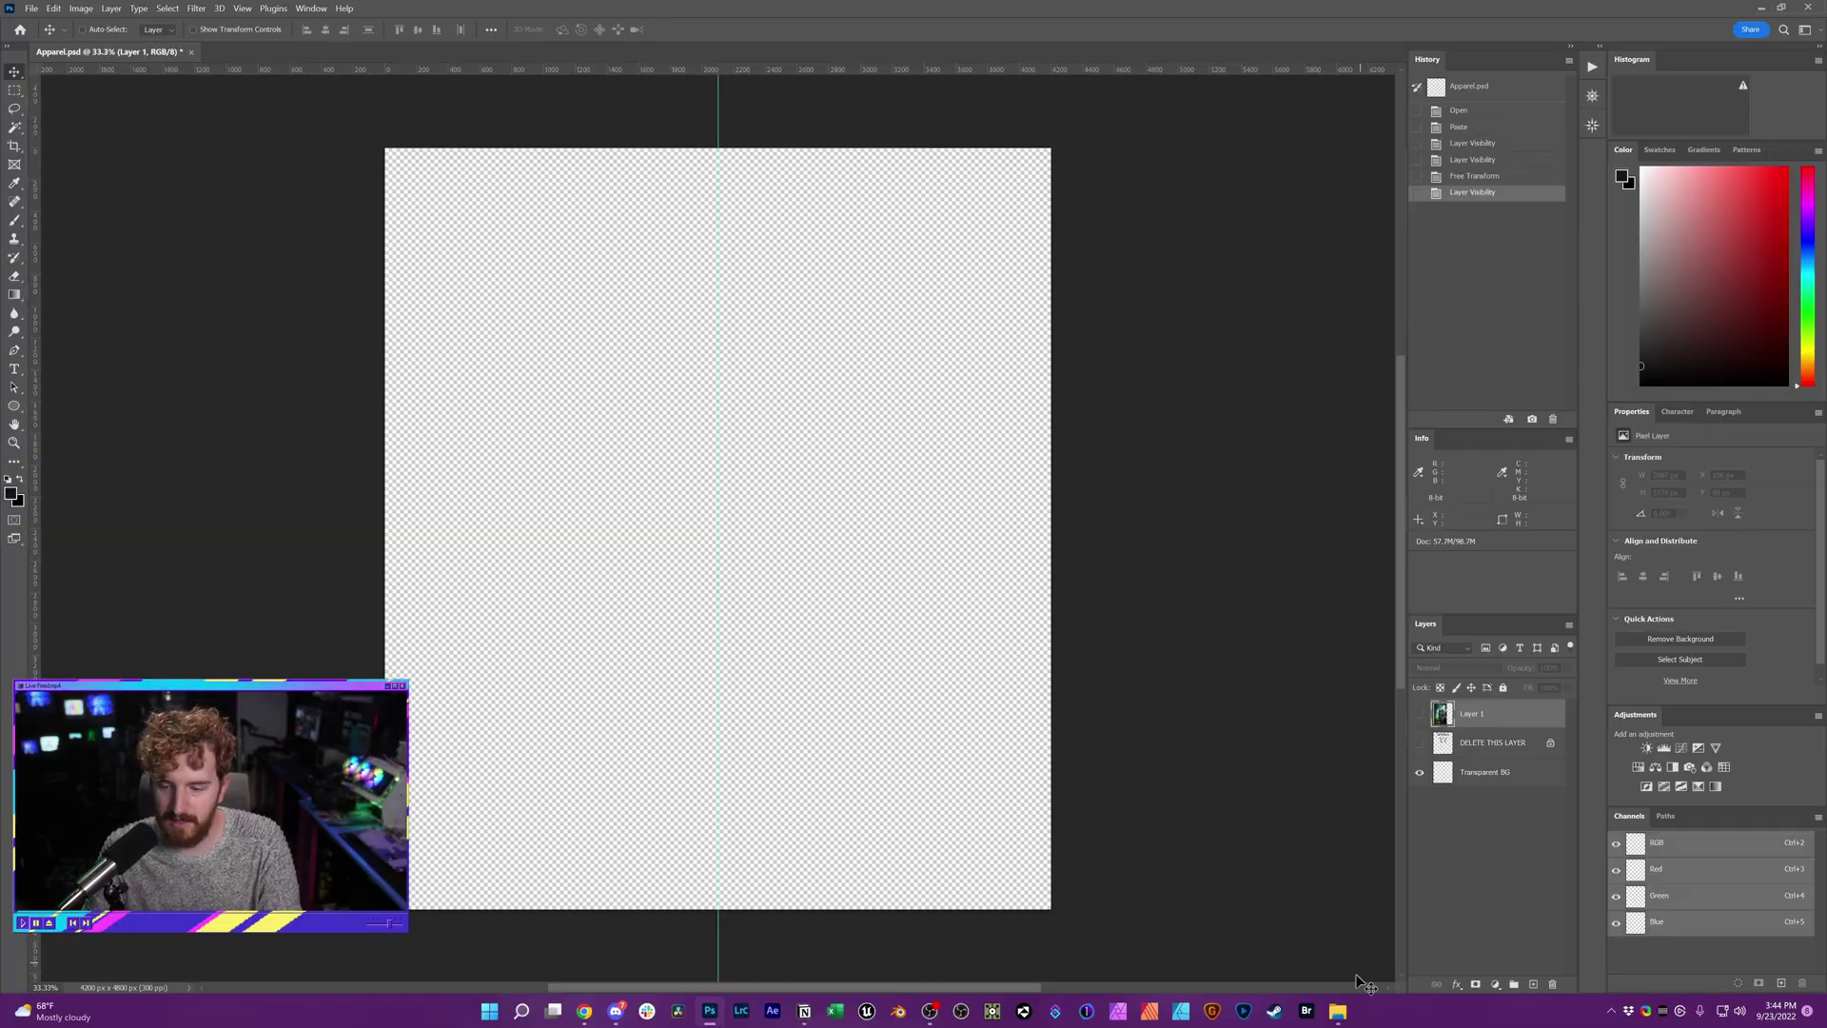
Step: Drag the 4096 × 8192 upscaled castle PNG from File Explorer into Photoshop
{"action": "mouse_move", "coordinate": [1338, 1010]}
{"action": "left_click", "coordinate": [1497, 923]}
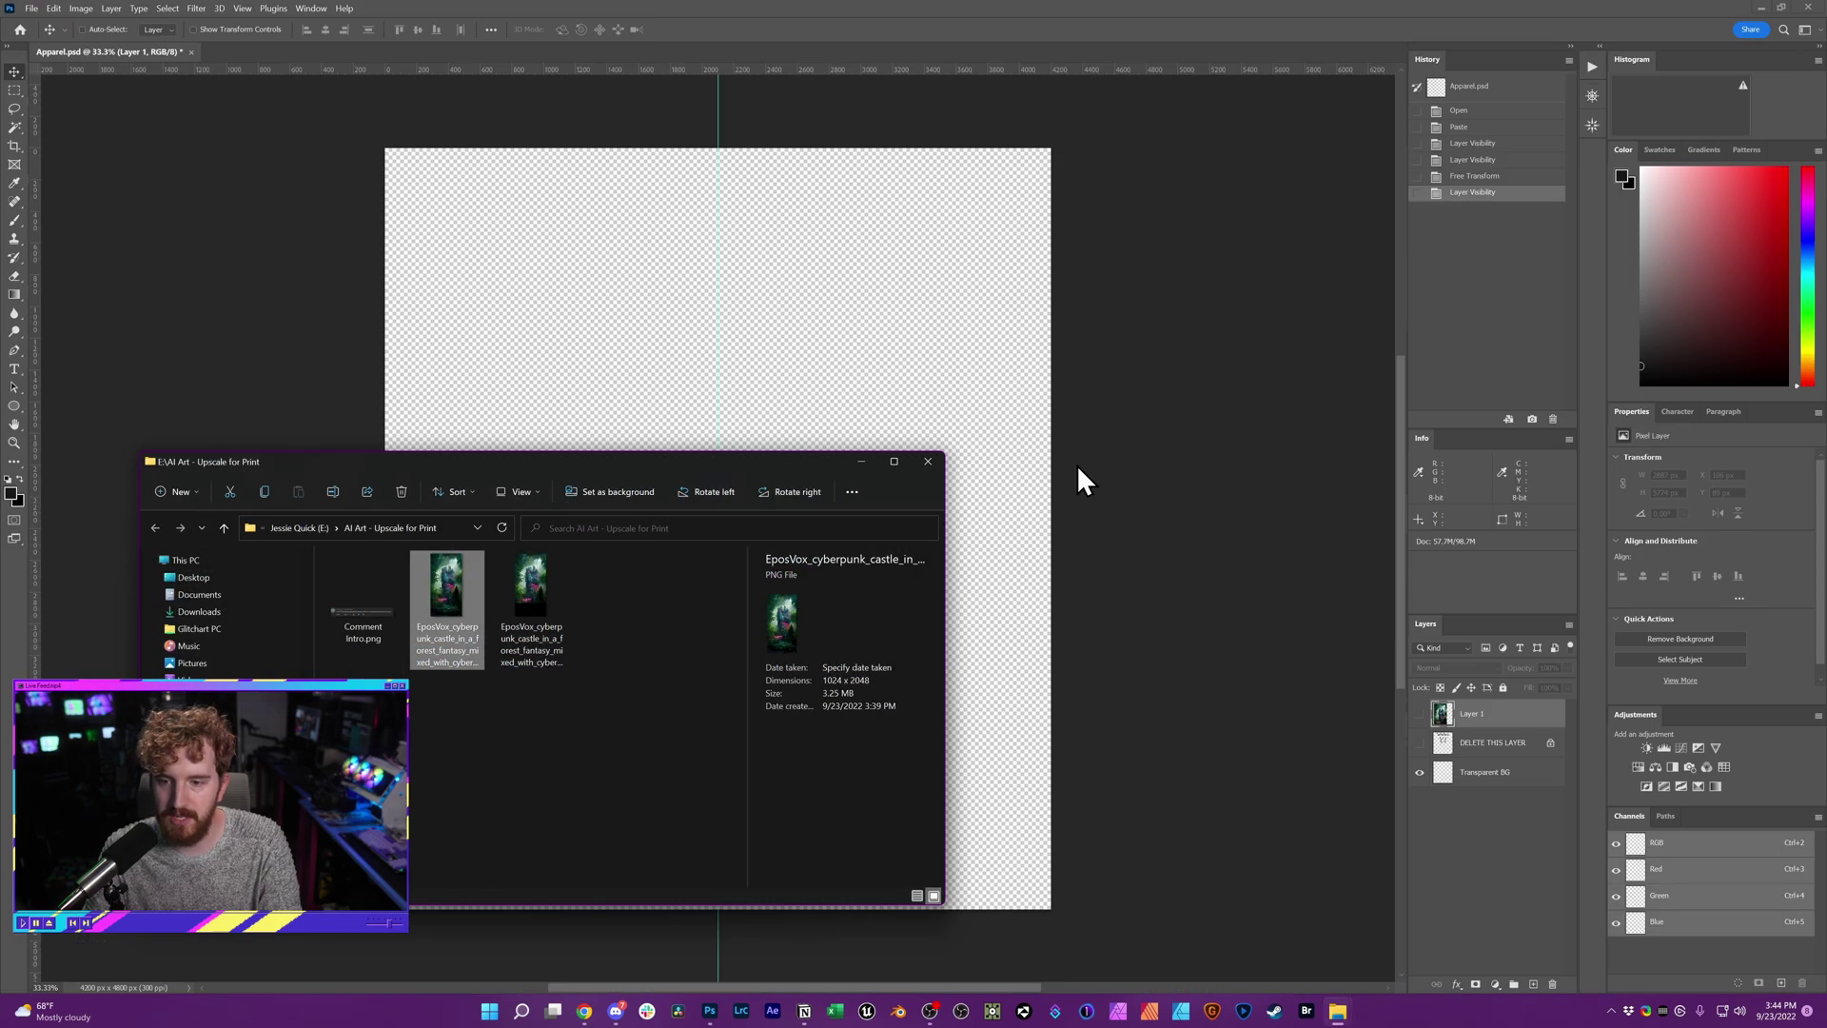
{"action": "left_click", "coordinate": [536, 605]}
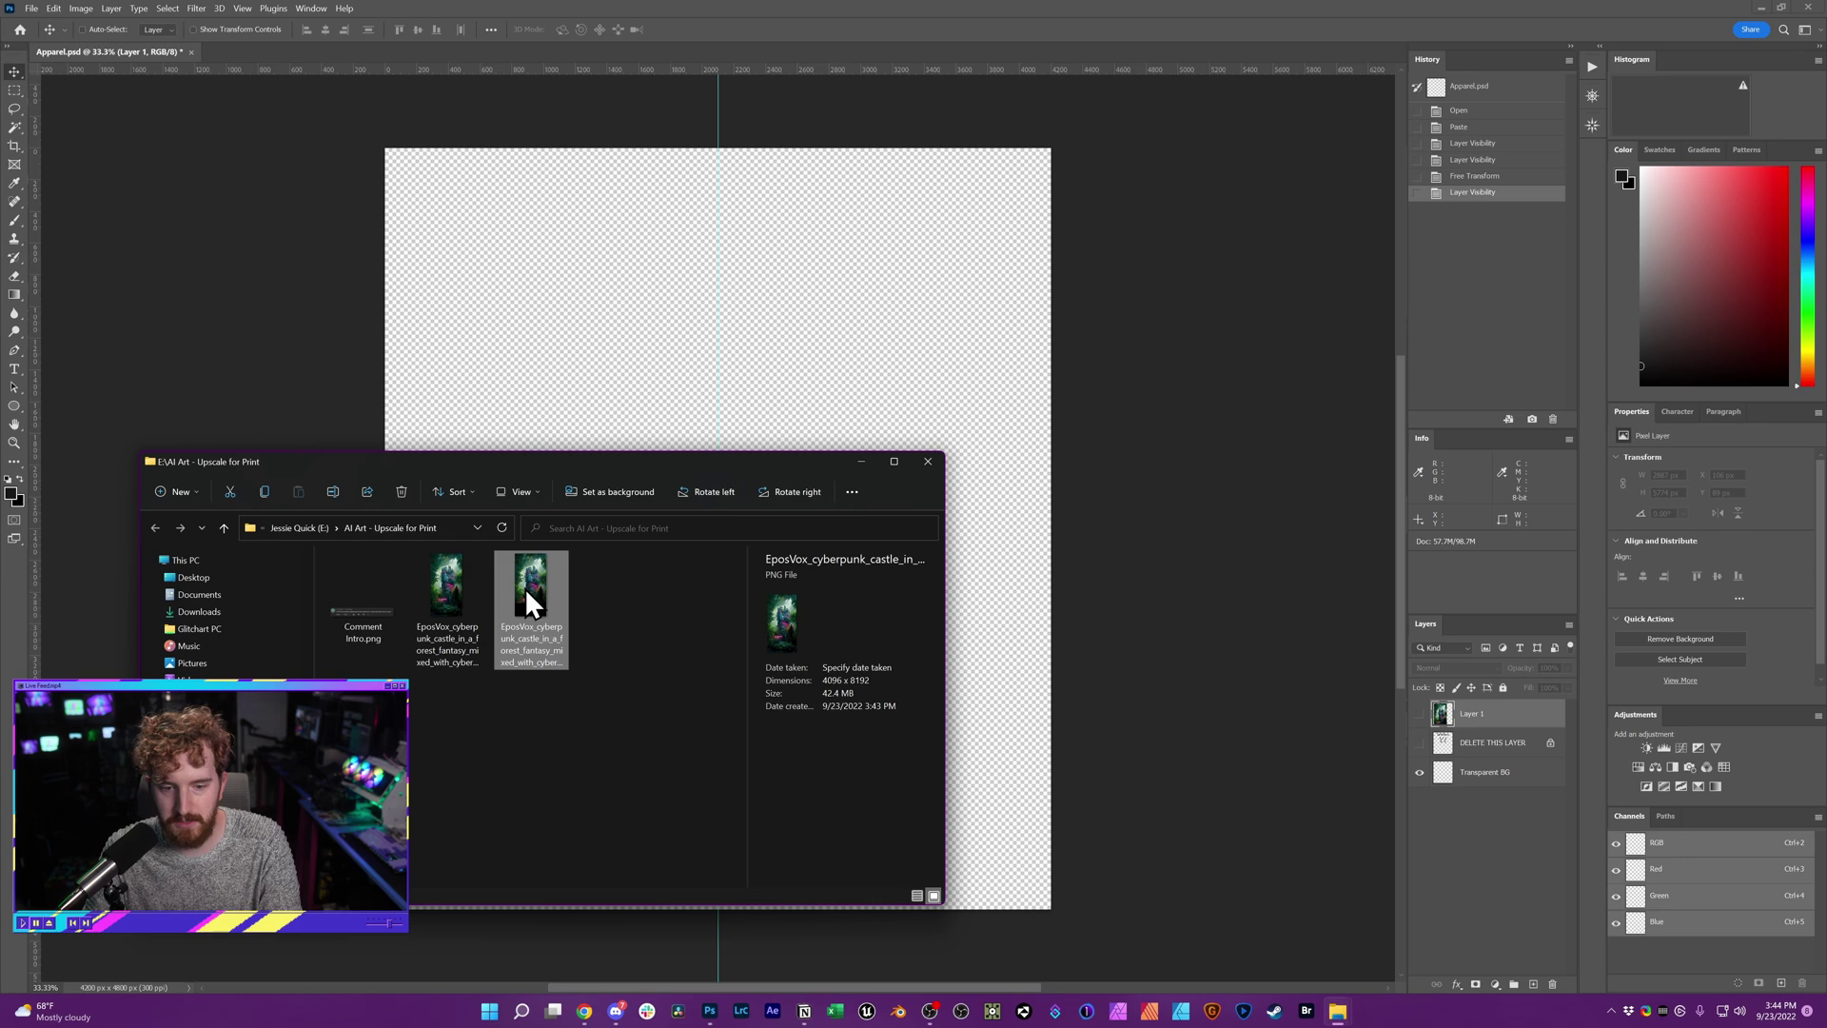
{"action": "left_click_drag", "start_coordinate": [524, 587], "coordinate": [551, 47]}
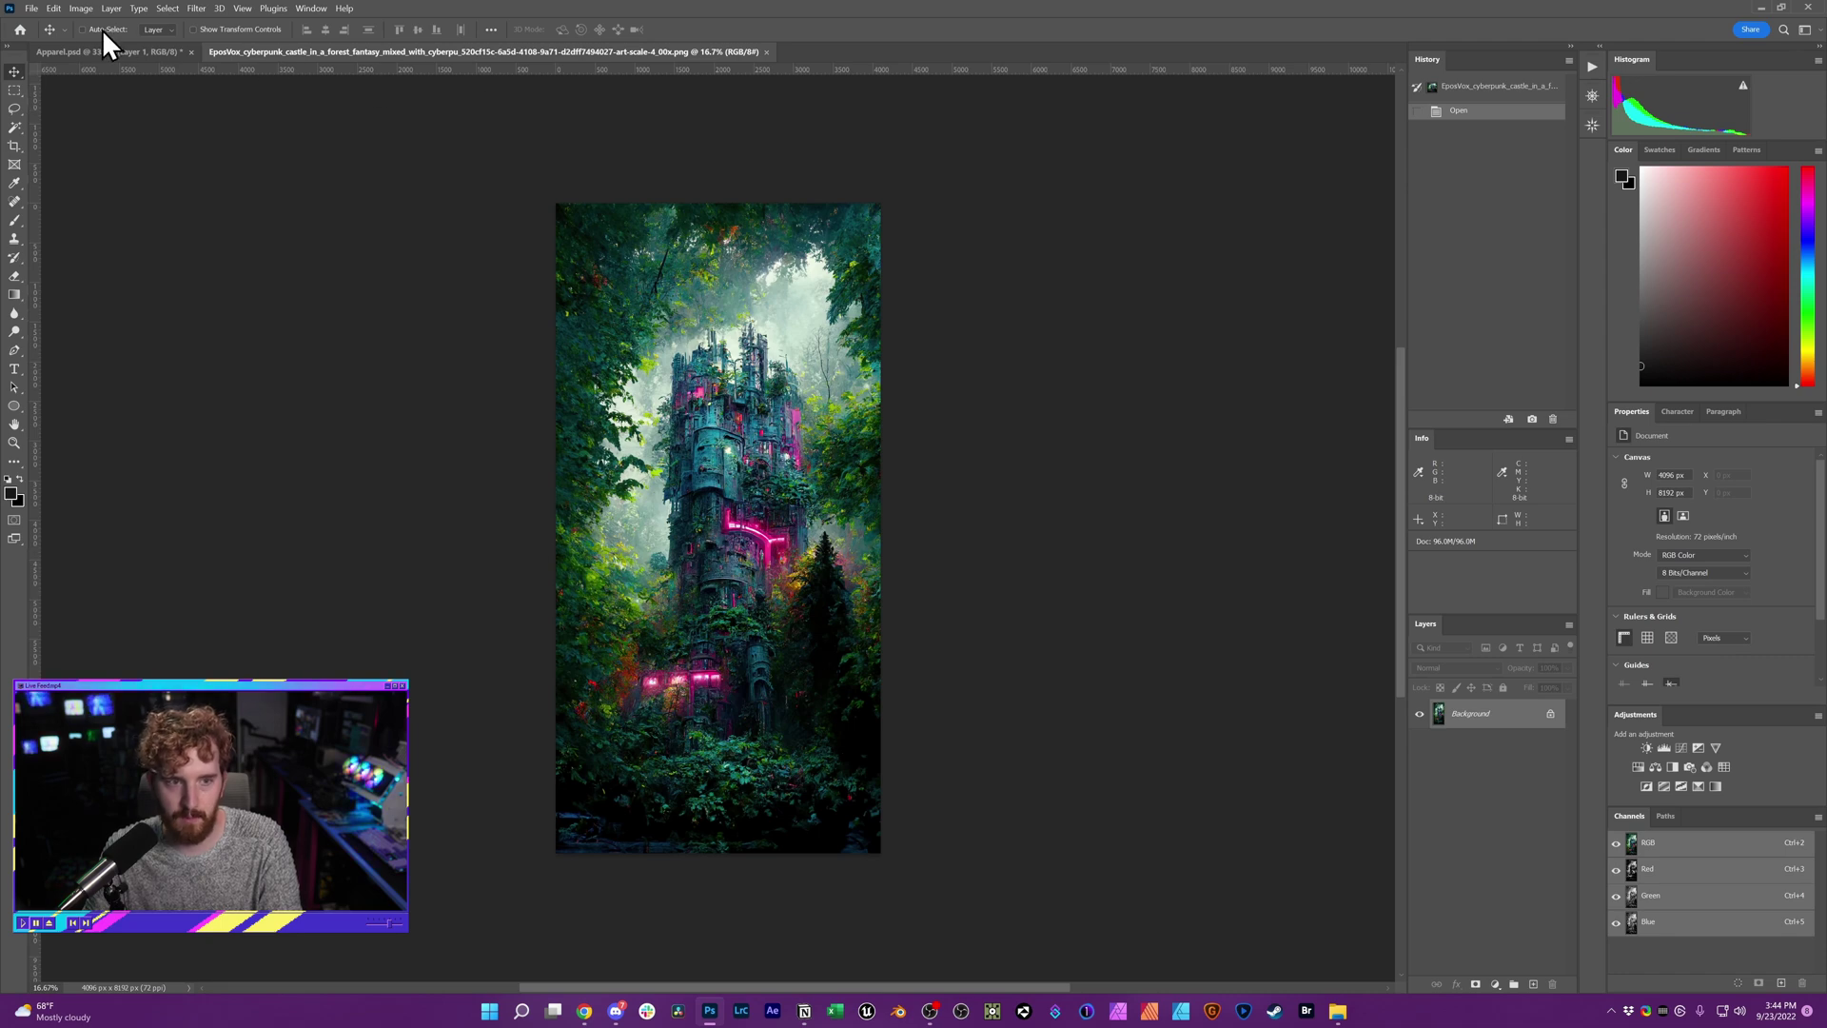
Step: Check the 4200 x 4800px apparel size in the Artist Shops article, then return to Photoshop
{"action": "left_click", "coordinate": [57, 9]}
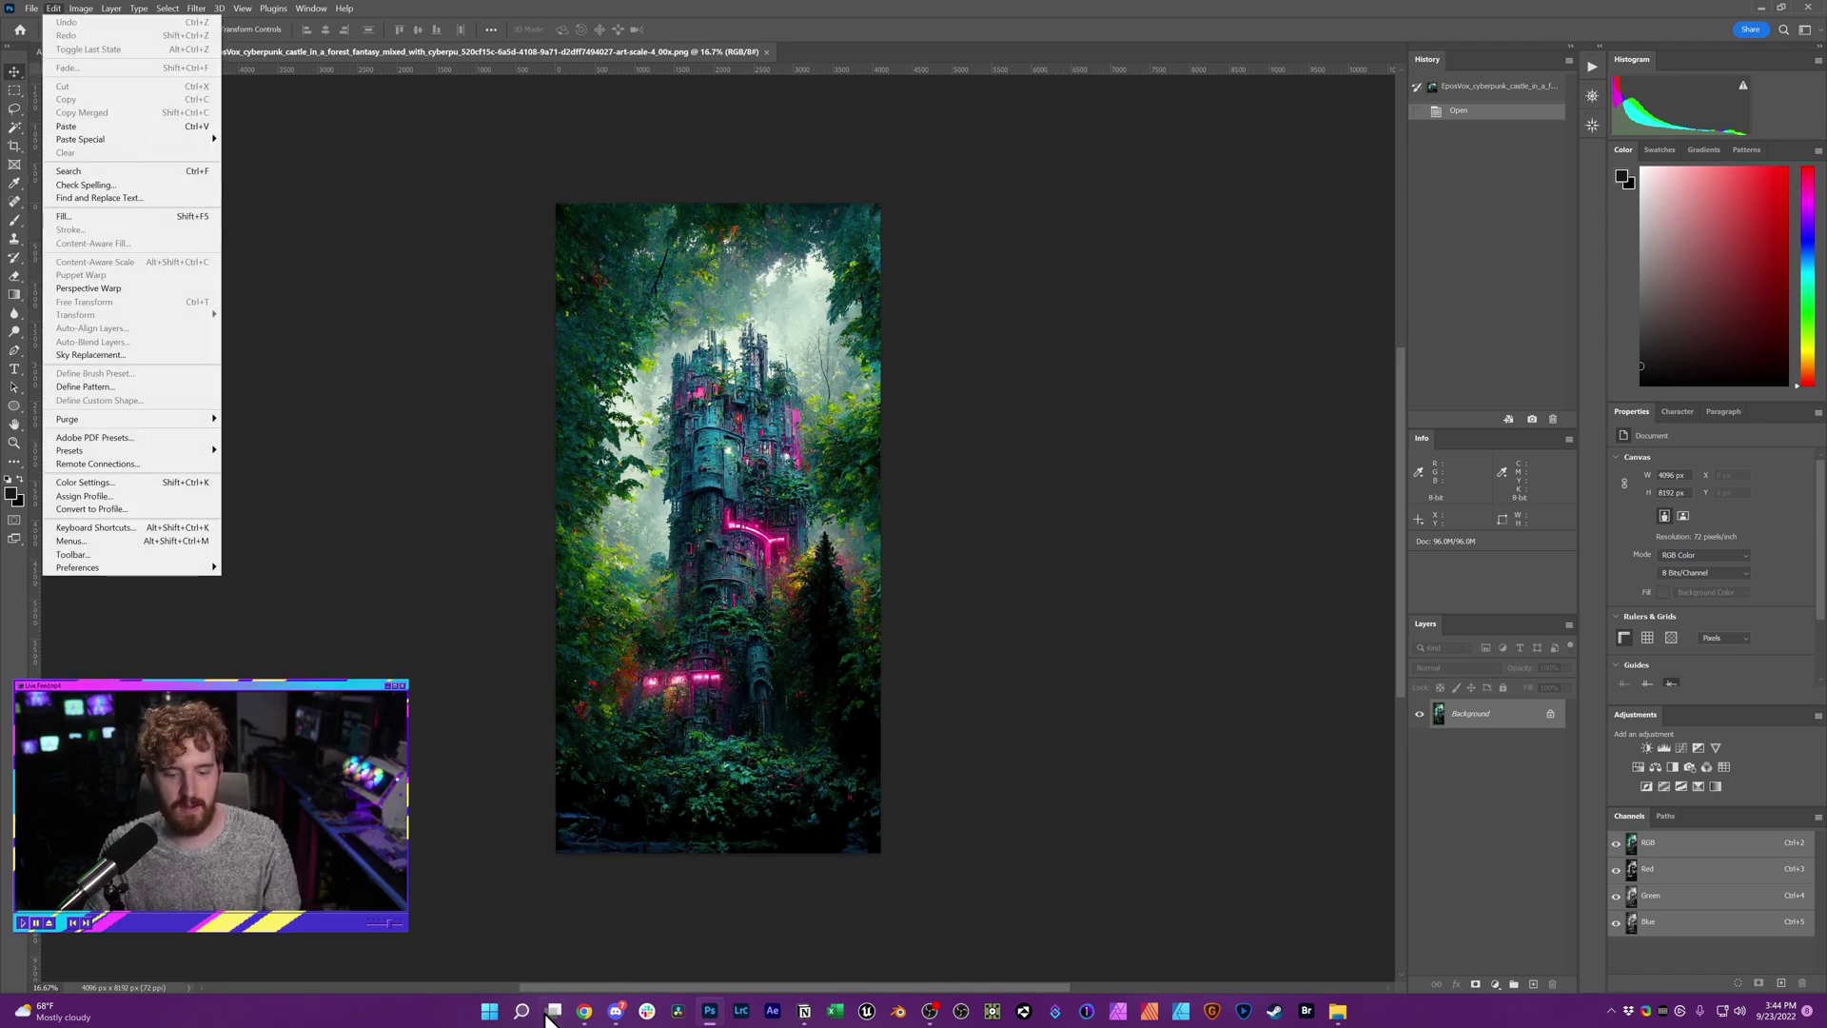
{"action": "left_click", "coordinate": [578, 1014]}
{"action": "left_click", "coordinate": [152, 947]}
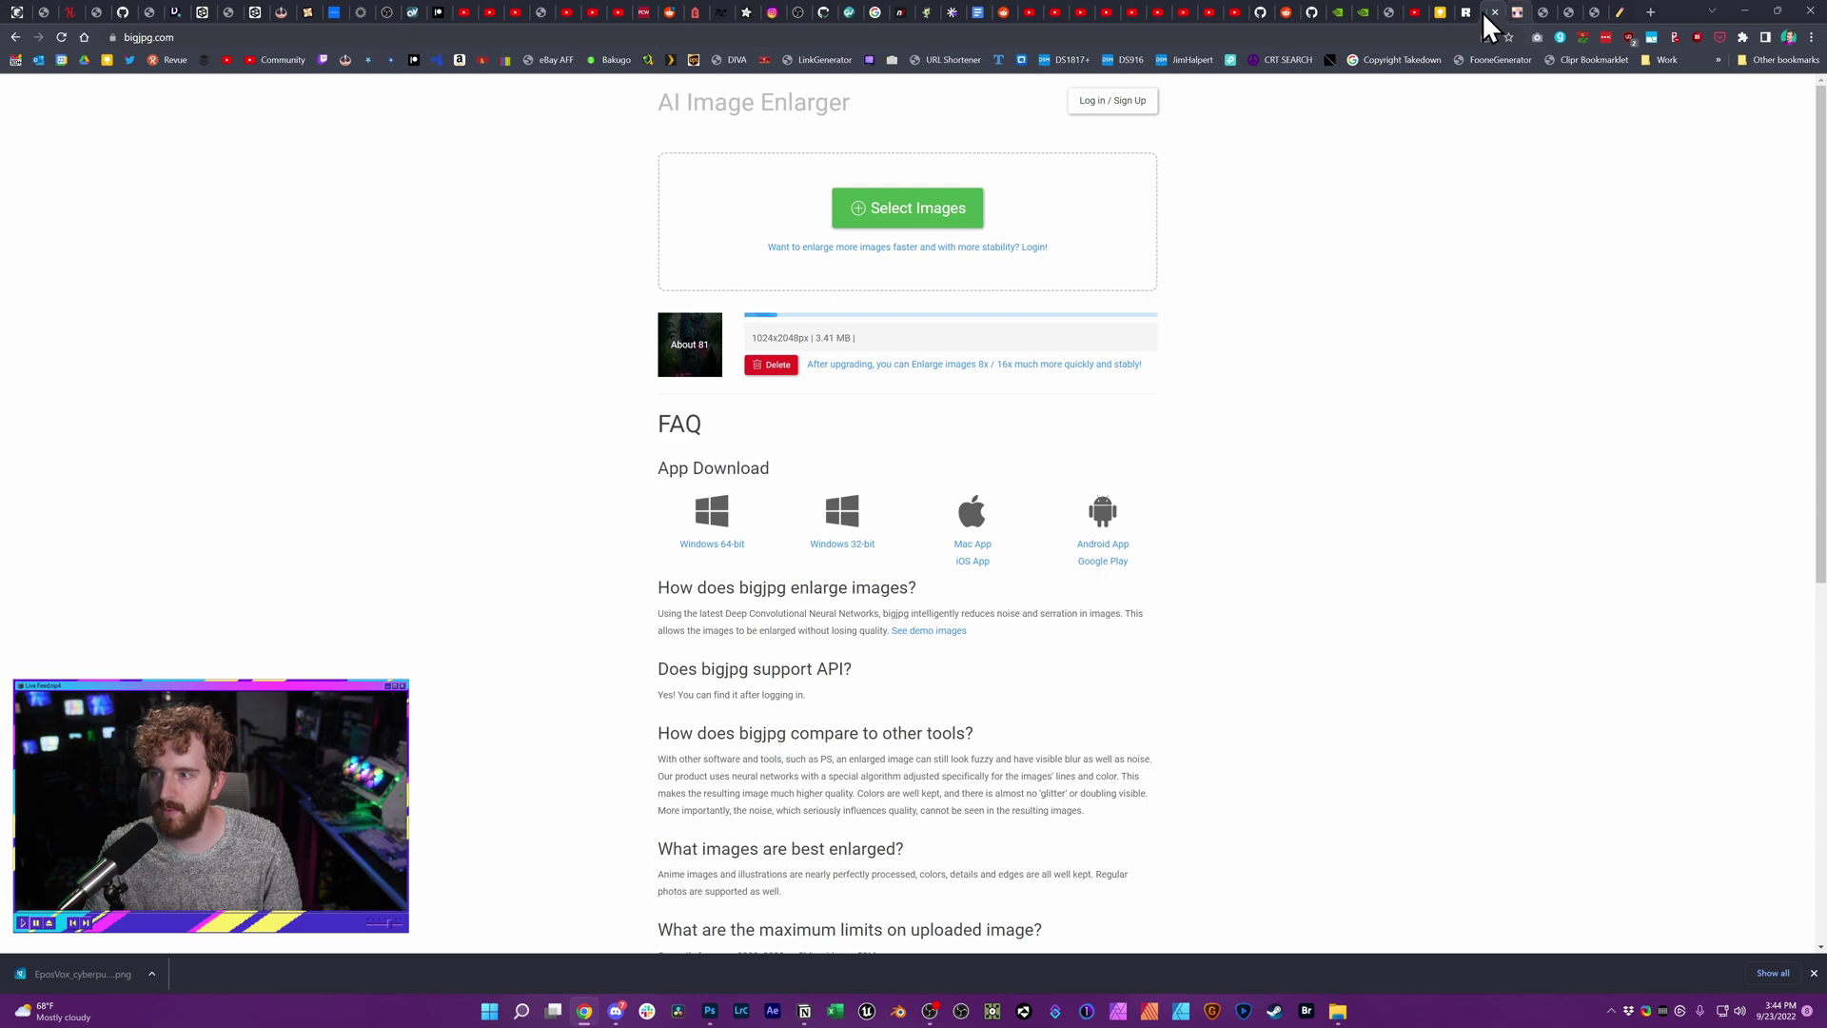
{"action": "left_click", "coordinate": [1606, 12]}
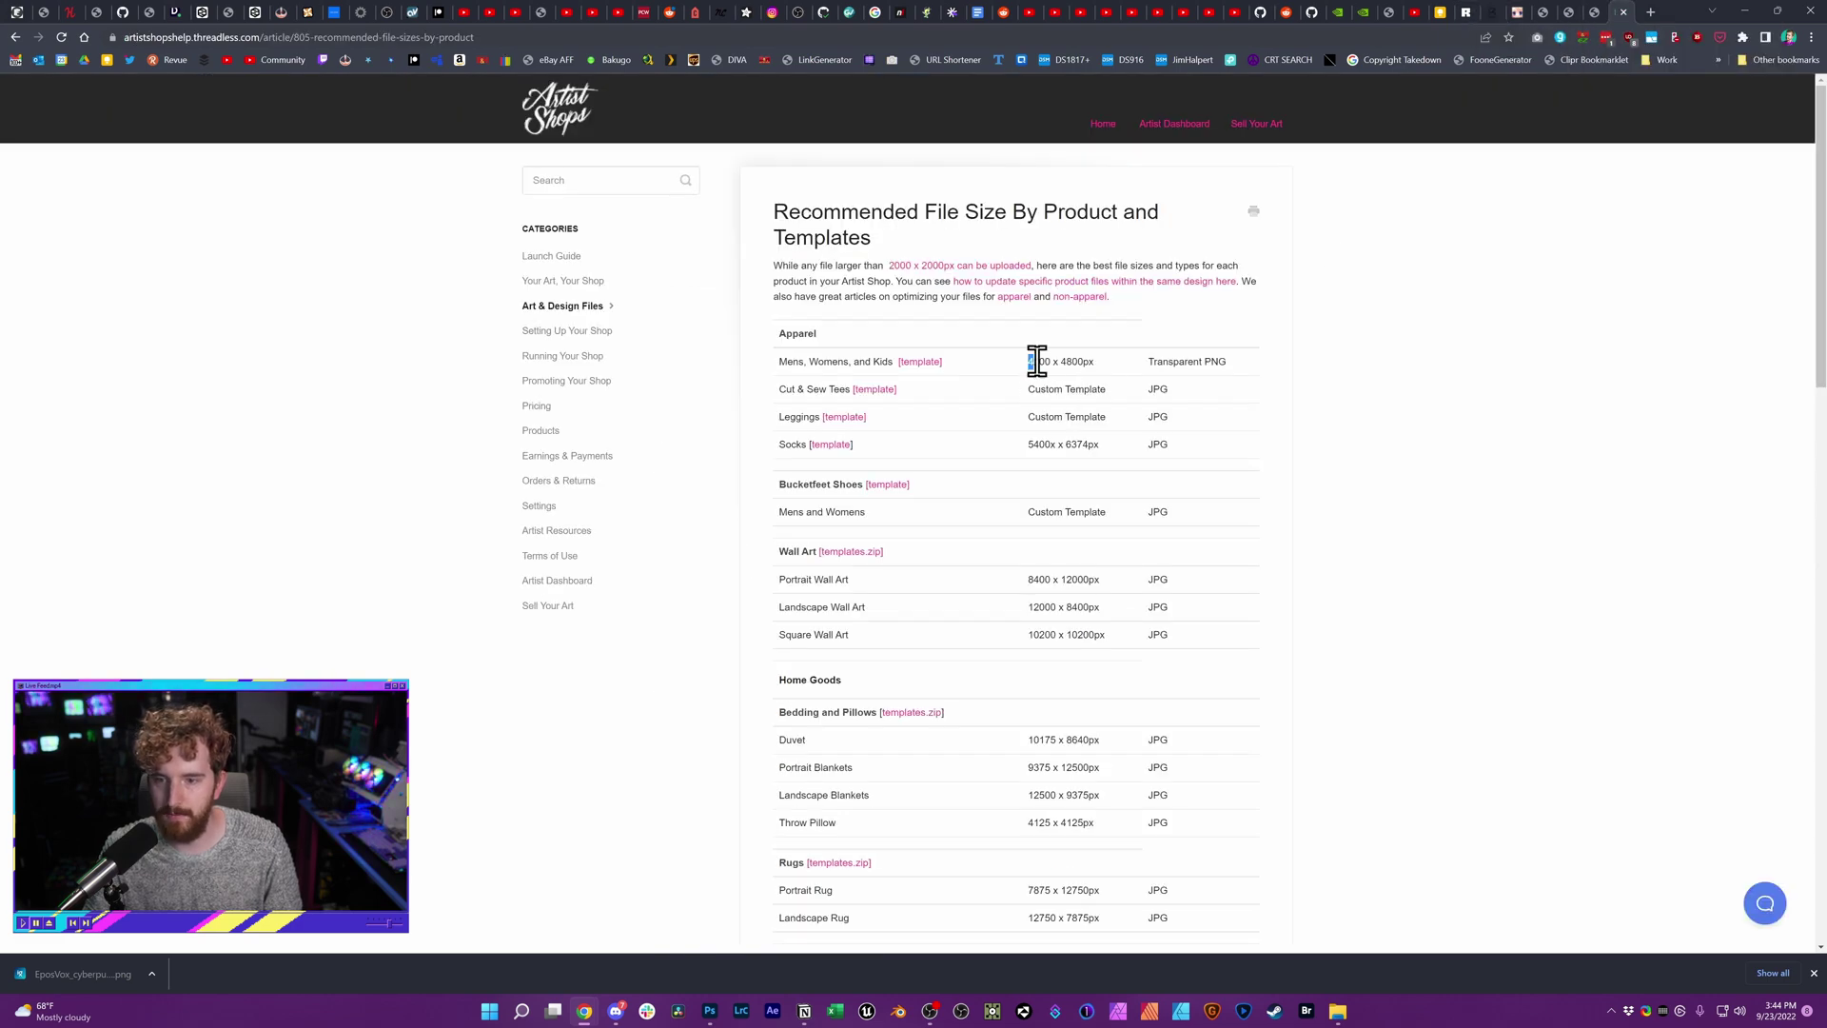
{"action": "left_click_drag", "start_coordinate": [1036, 361], "coordinate": [1107, 375]}
{"action": "key", "text": "alt+Tab"}
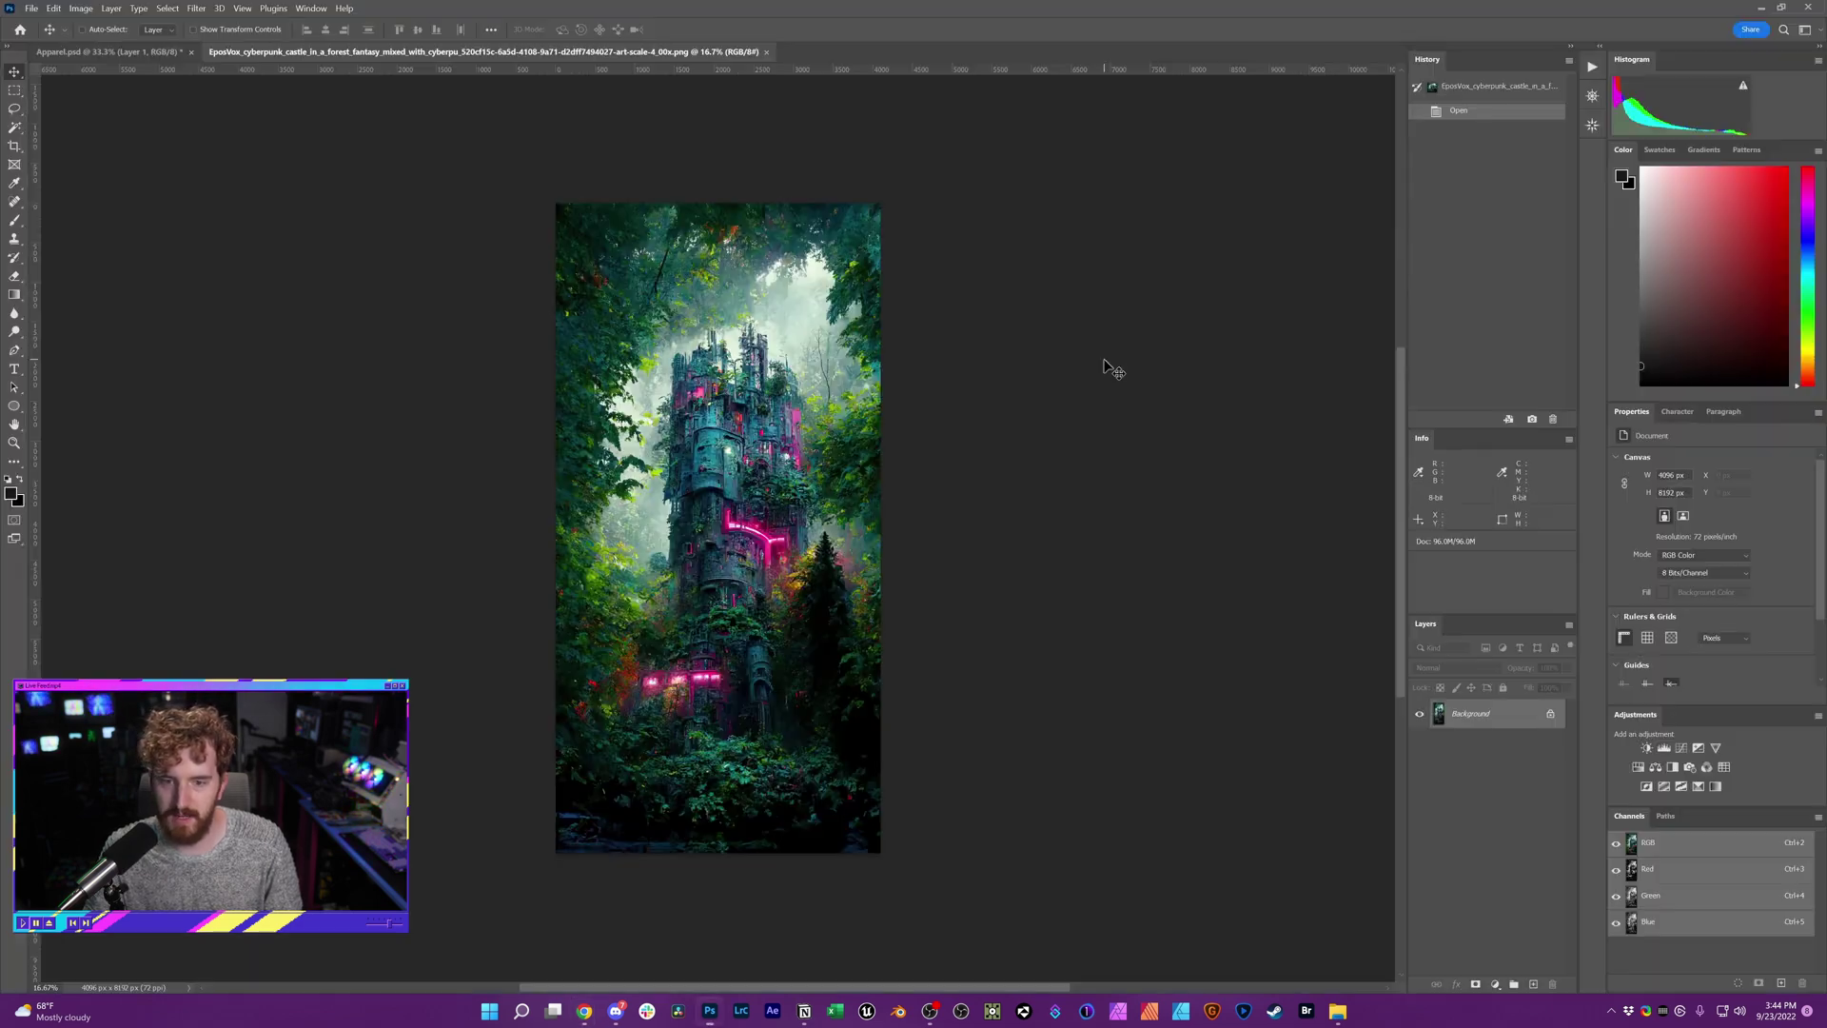
{"action": "left_click", "coordinate": [81, 9]}
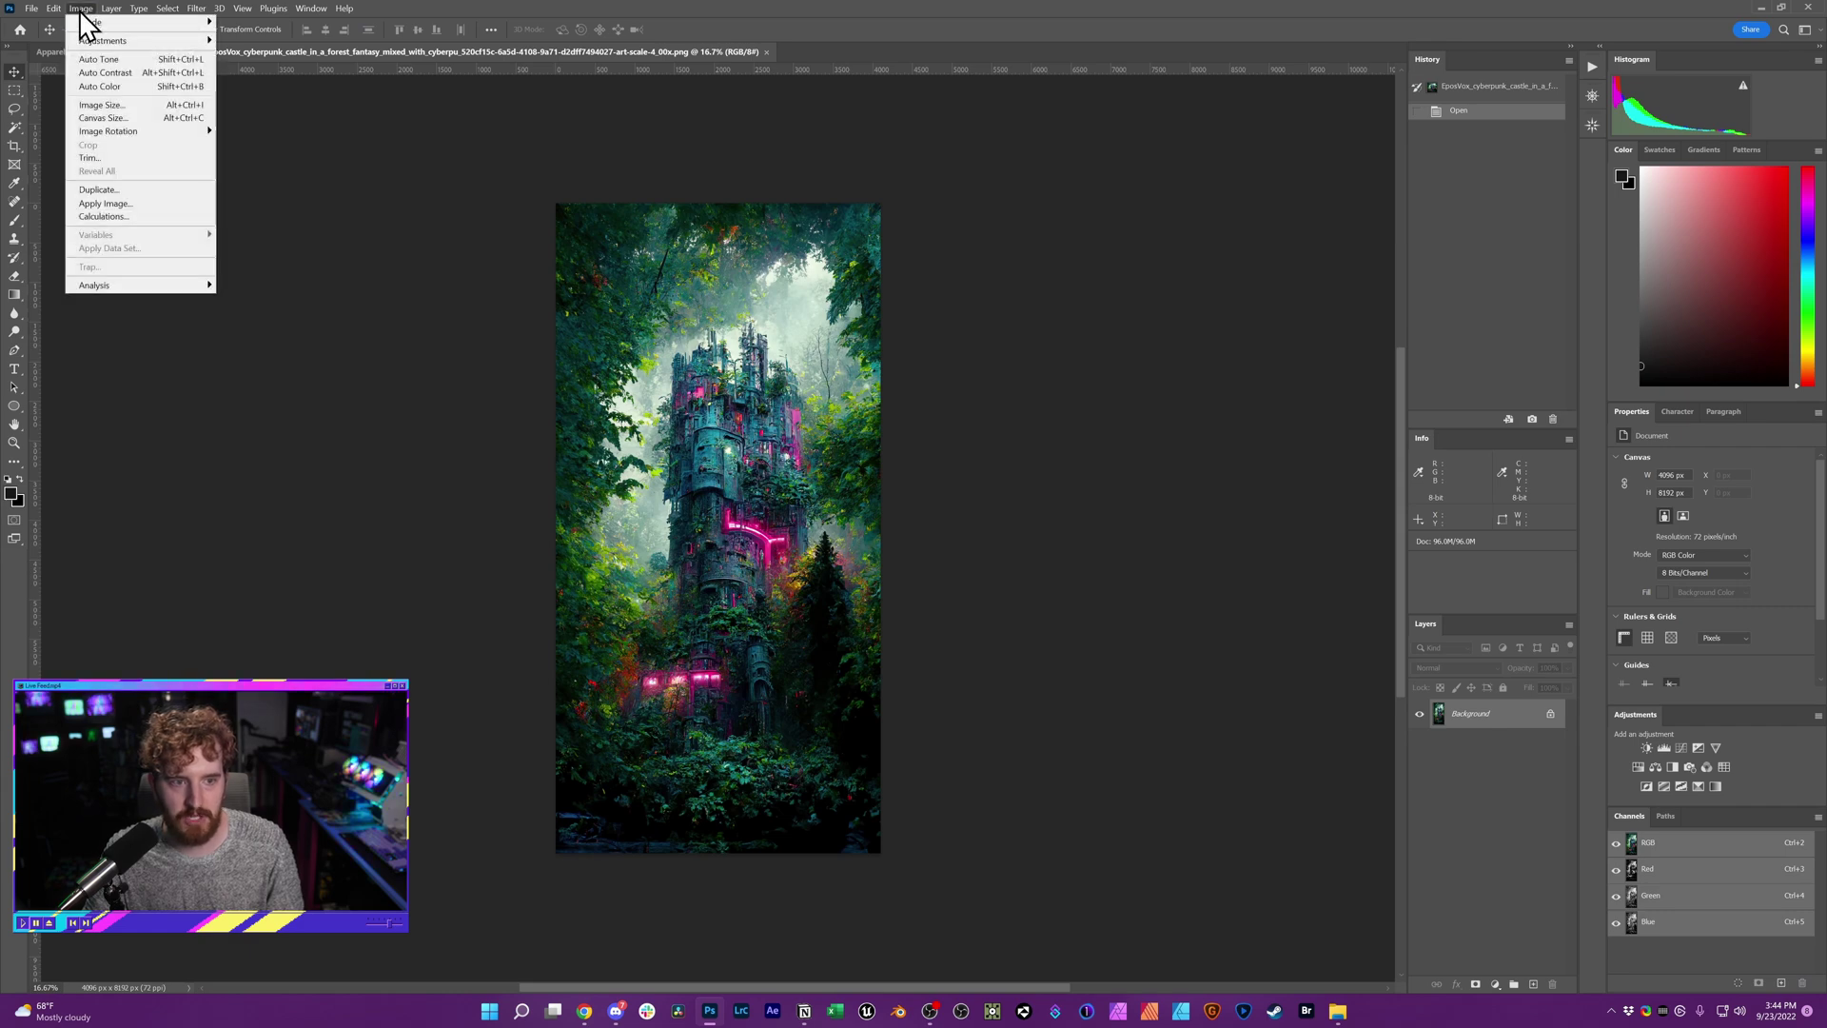
Step: In Image Size, set the width to 4200 pixels and keep resolution at 72 ppi
{"action": "left_click", "coordinate": [104, 119]}
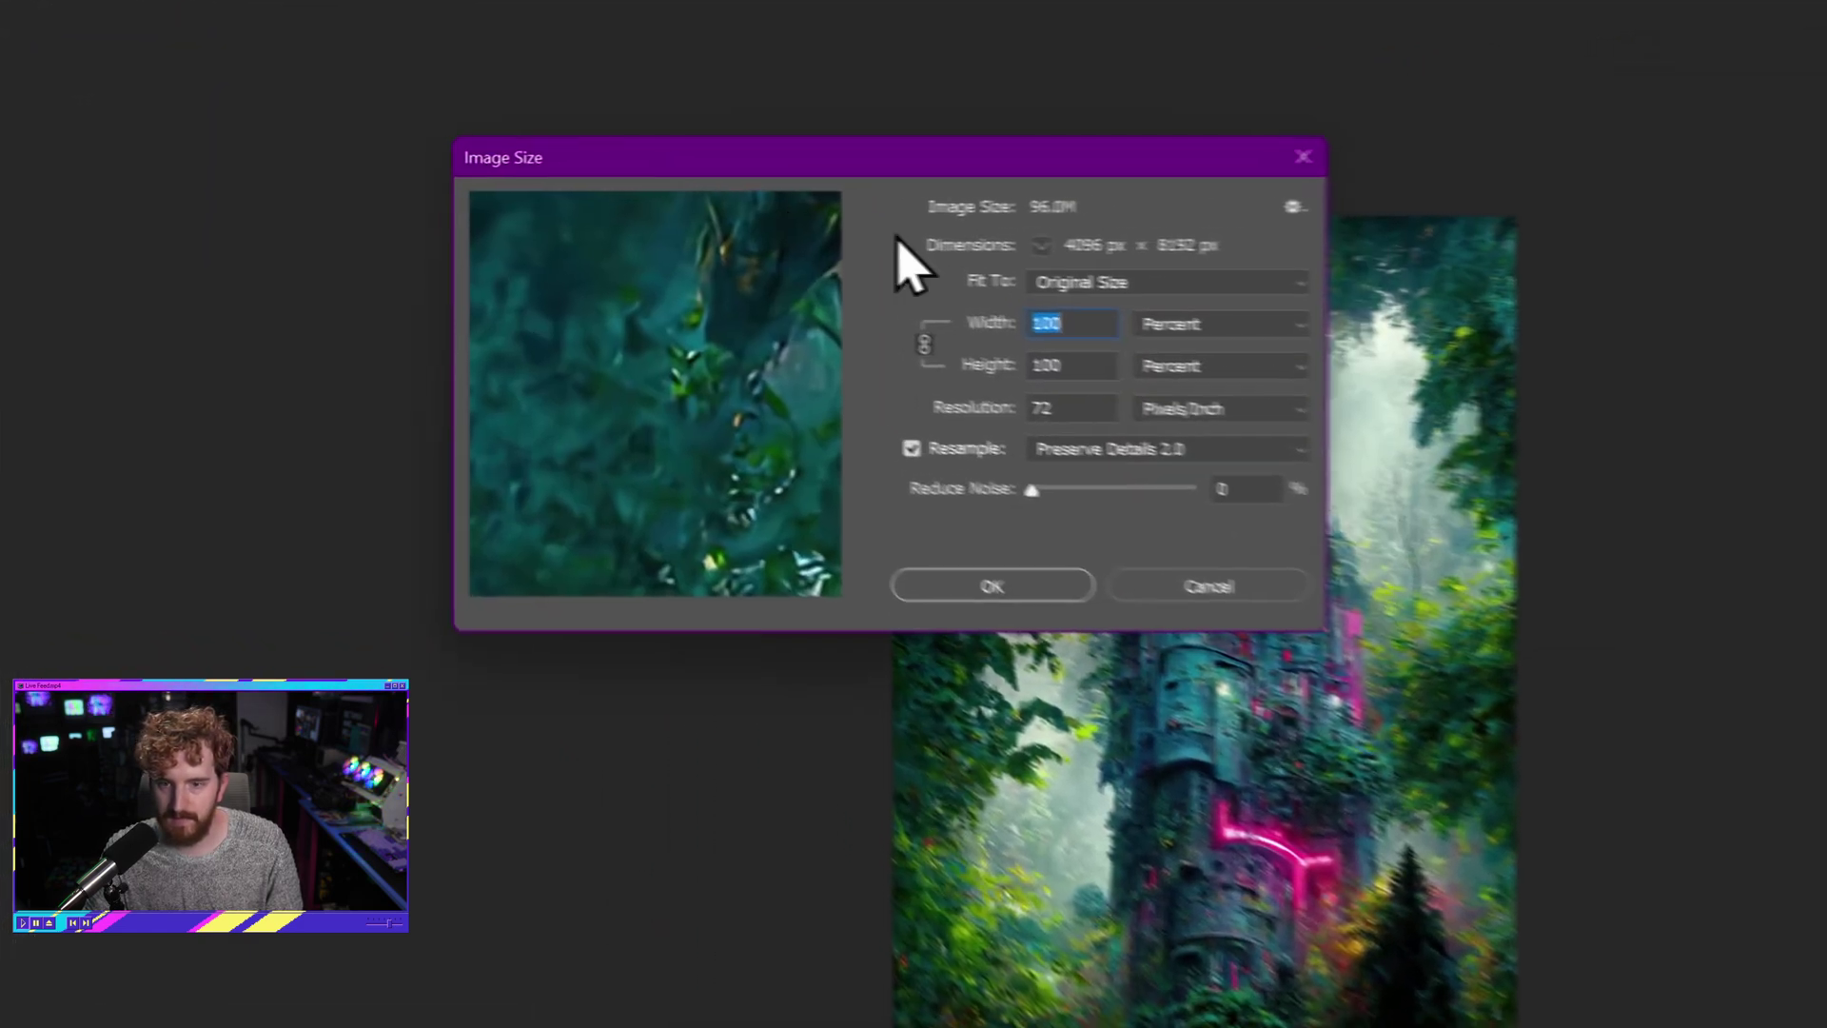
{"action": "left_click", "coordinate": [1361, 343]}
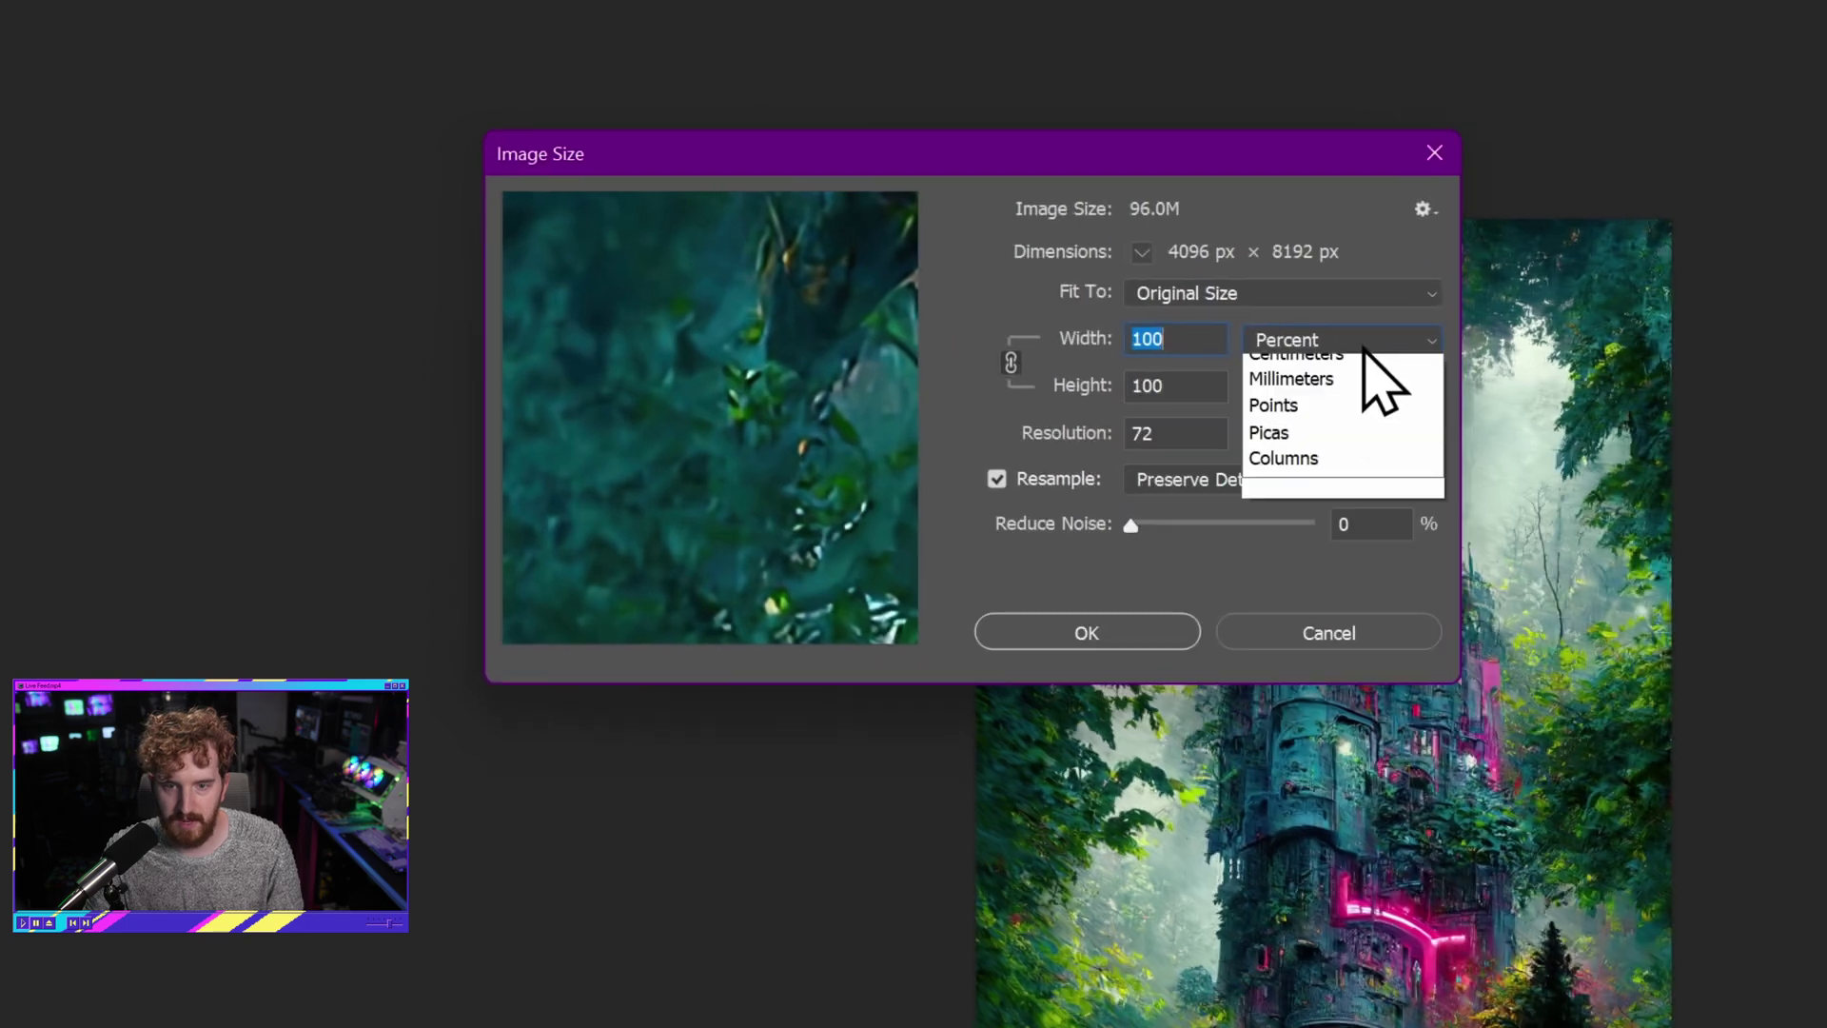
{"action": "left_click", "coordinate": [1372, 381]}
{"action": "double_click", "coordinate": [1179, 338]}
{"action": "type", "text": "4200"}
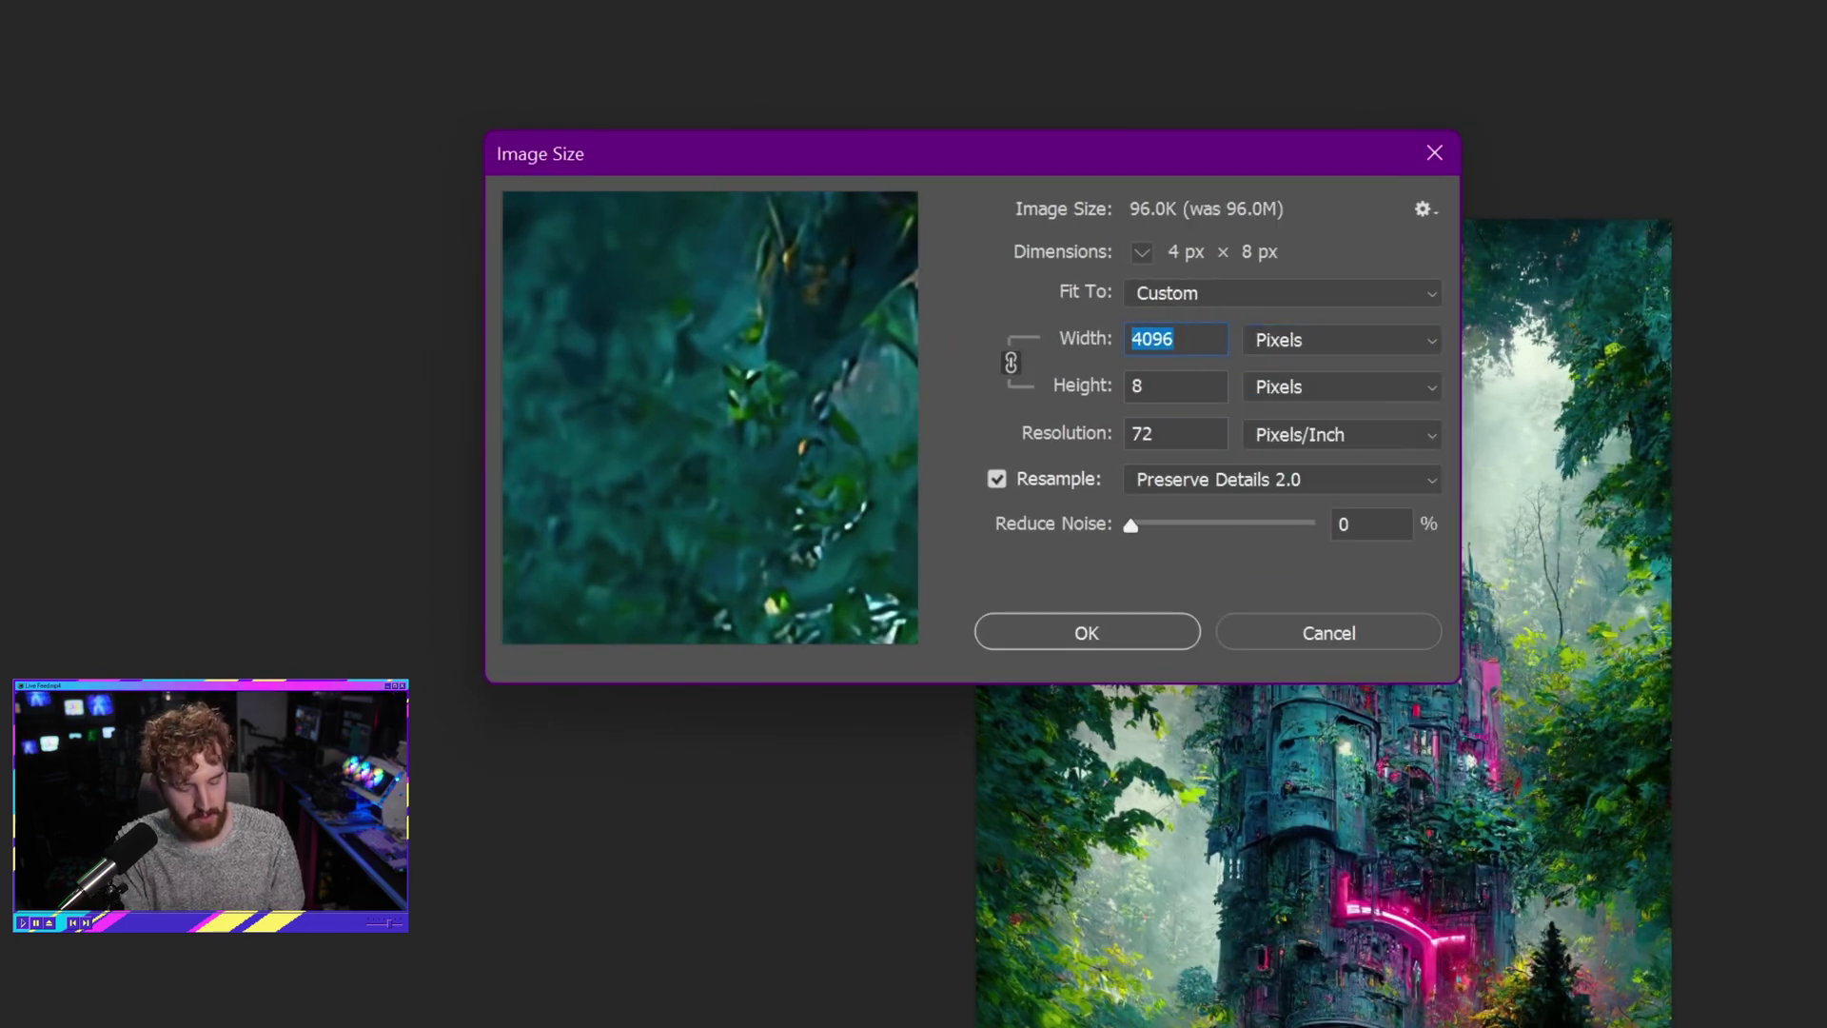
{"action": "left_click", "coordinate": [1211, 385]}
{"action": "double_click", "coordinate": [1182, 428]}
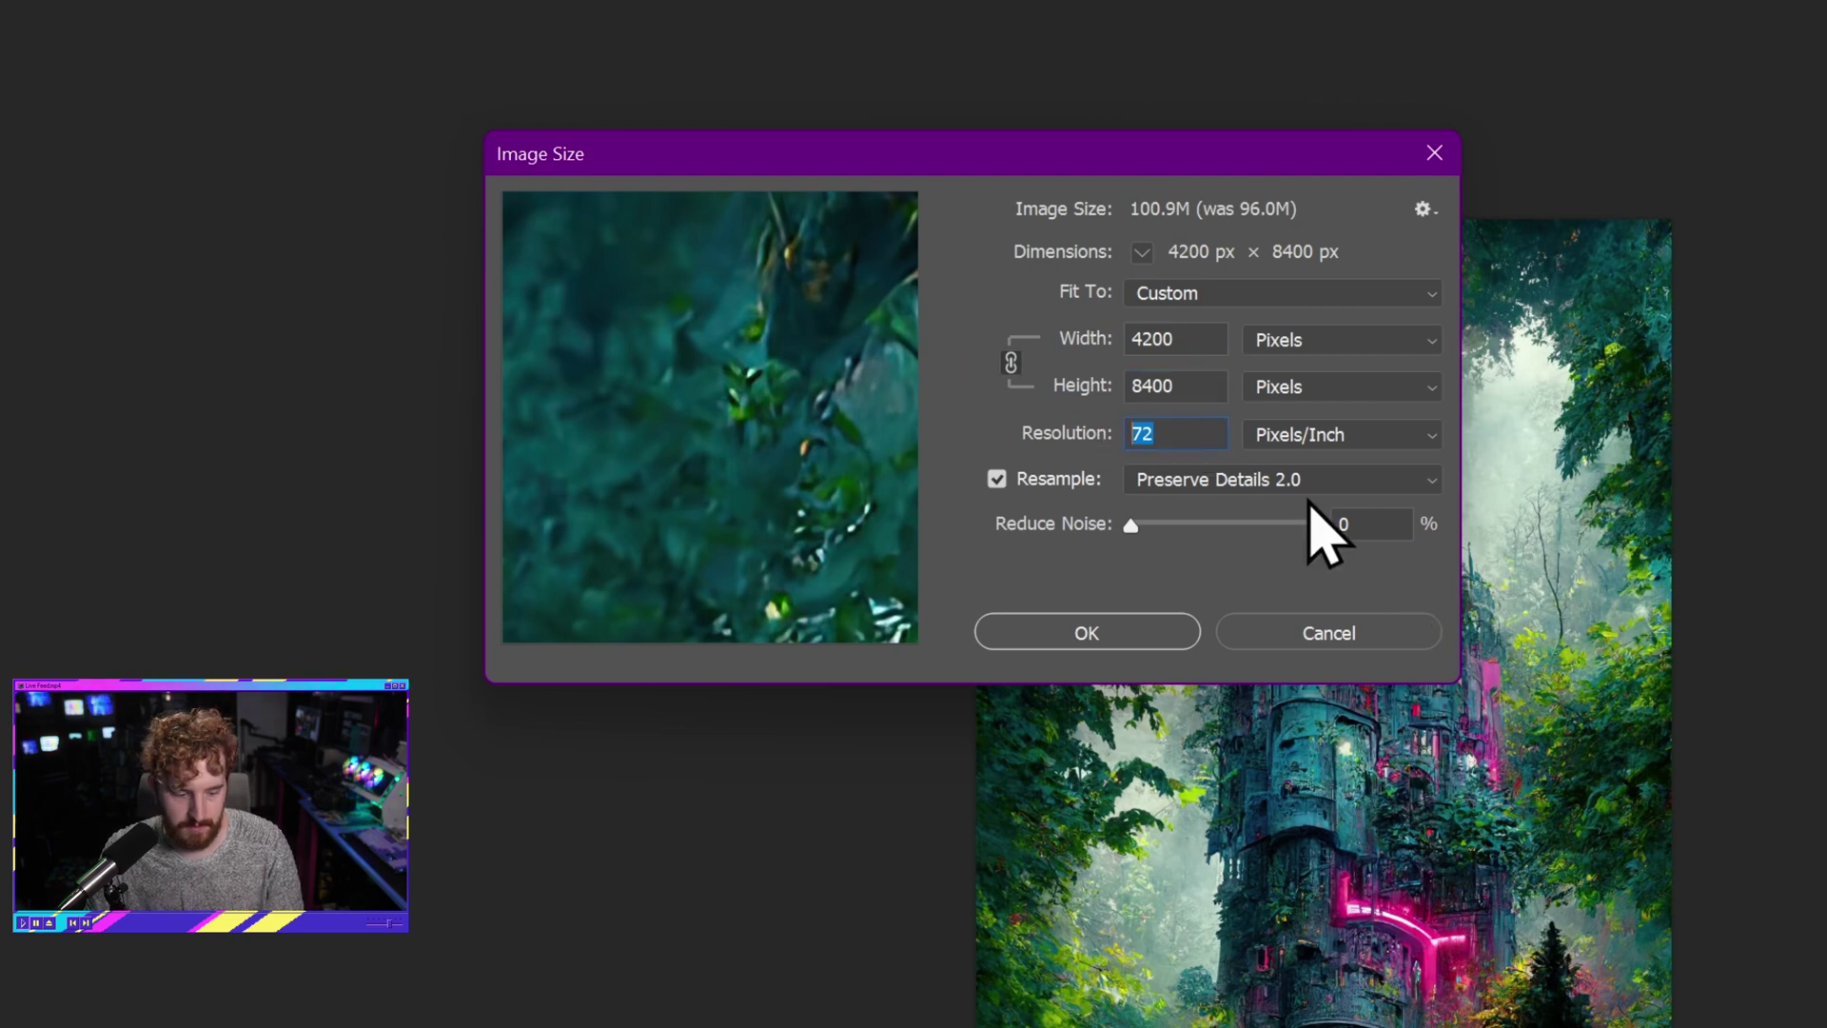
{"action": "type", "text": "300"}
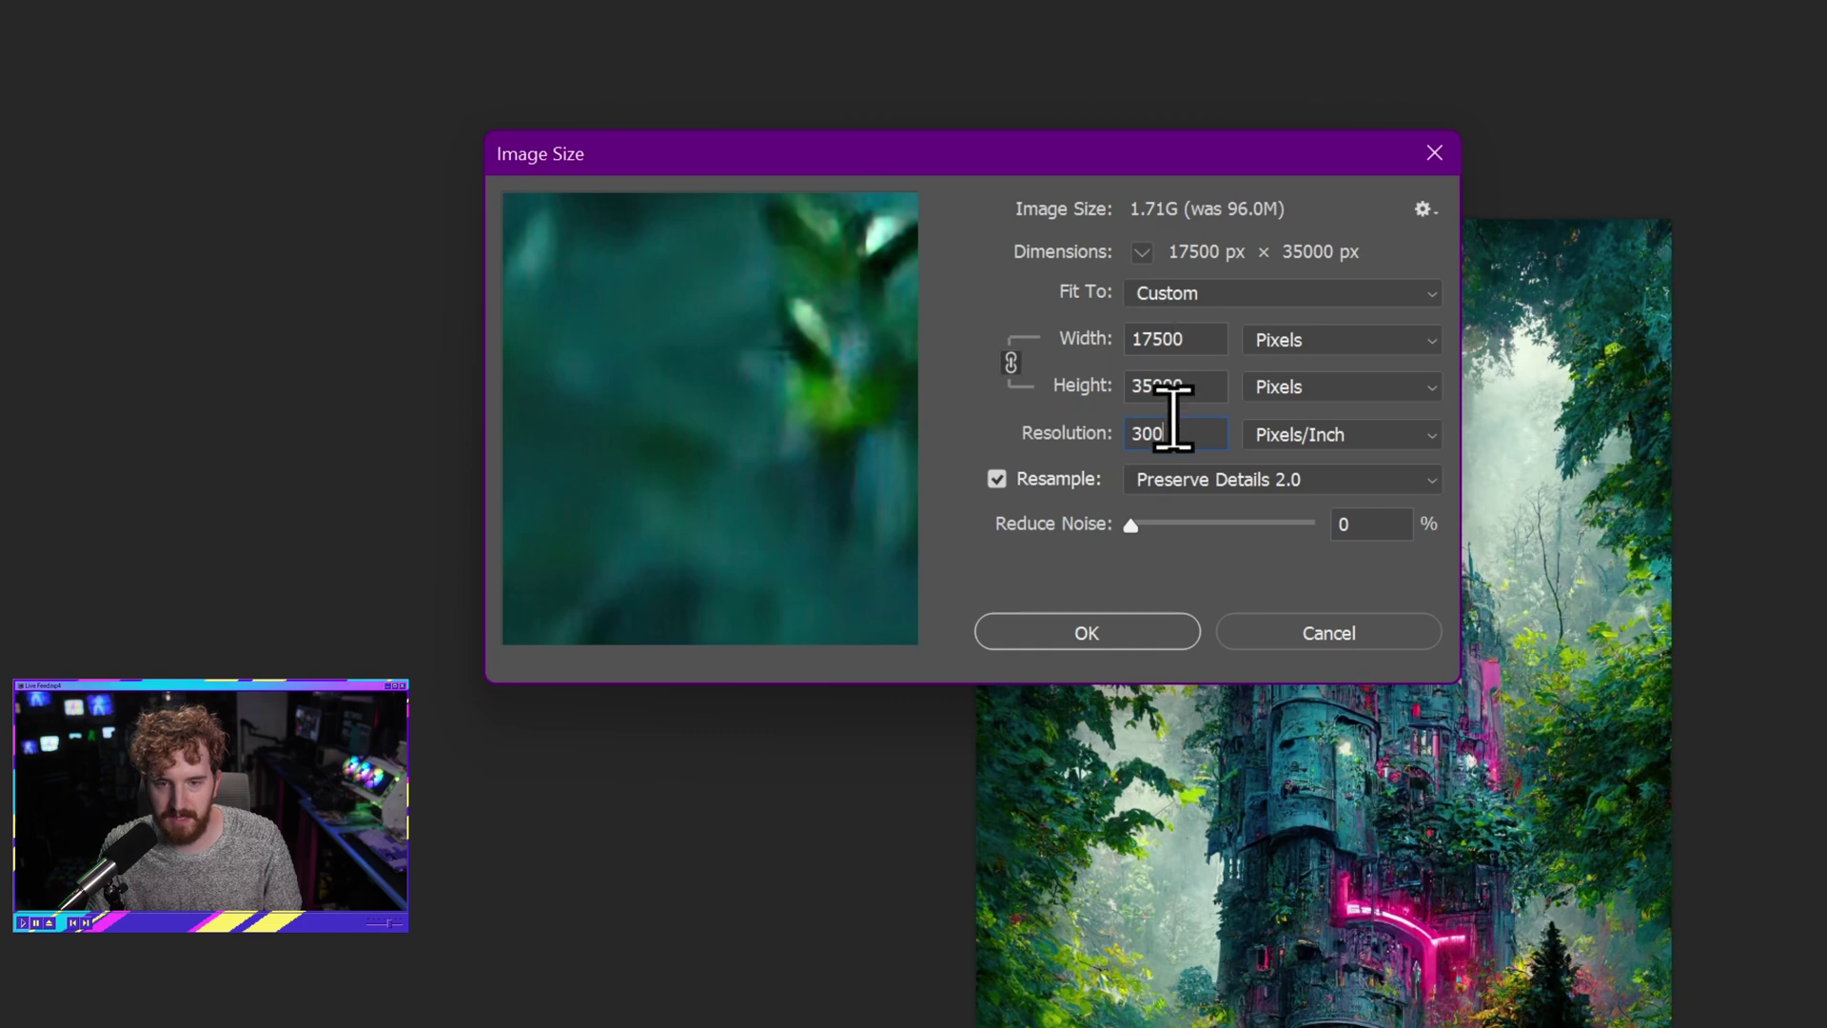
{"action": "key", "text": "ctrl+z"}
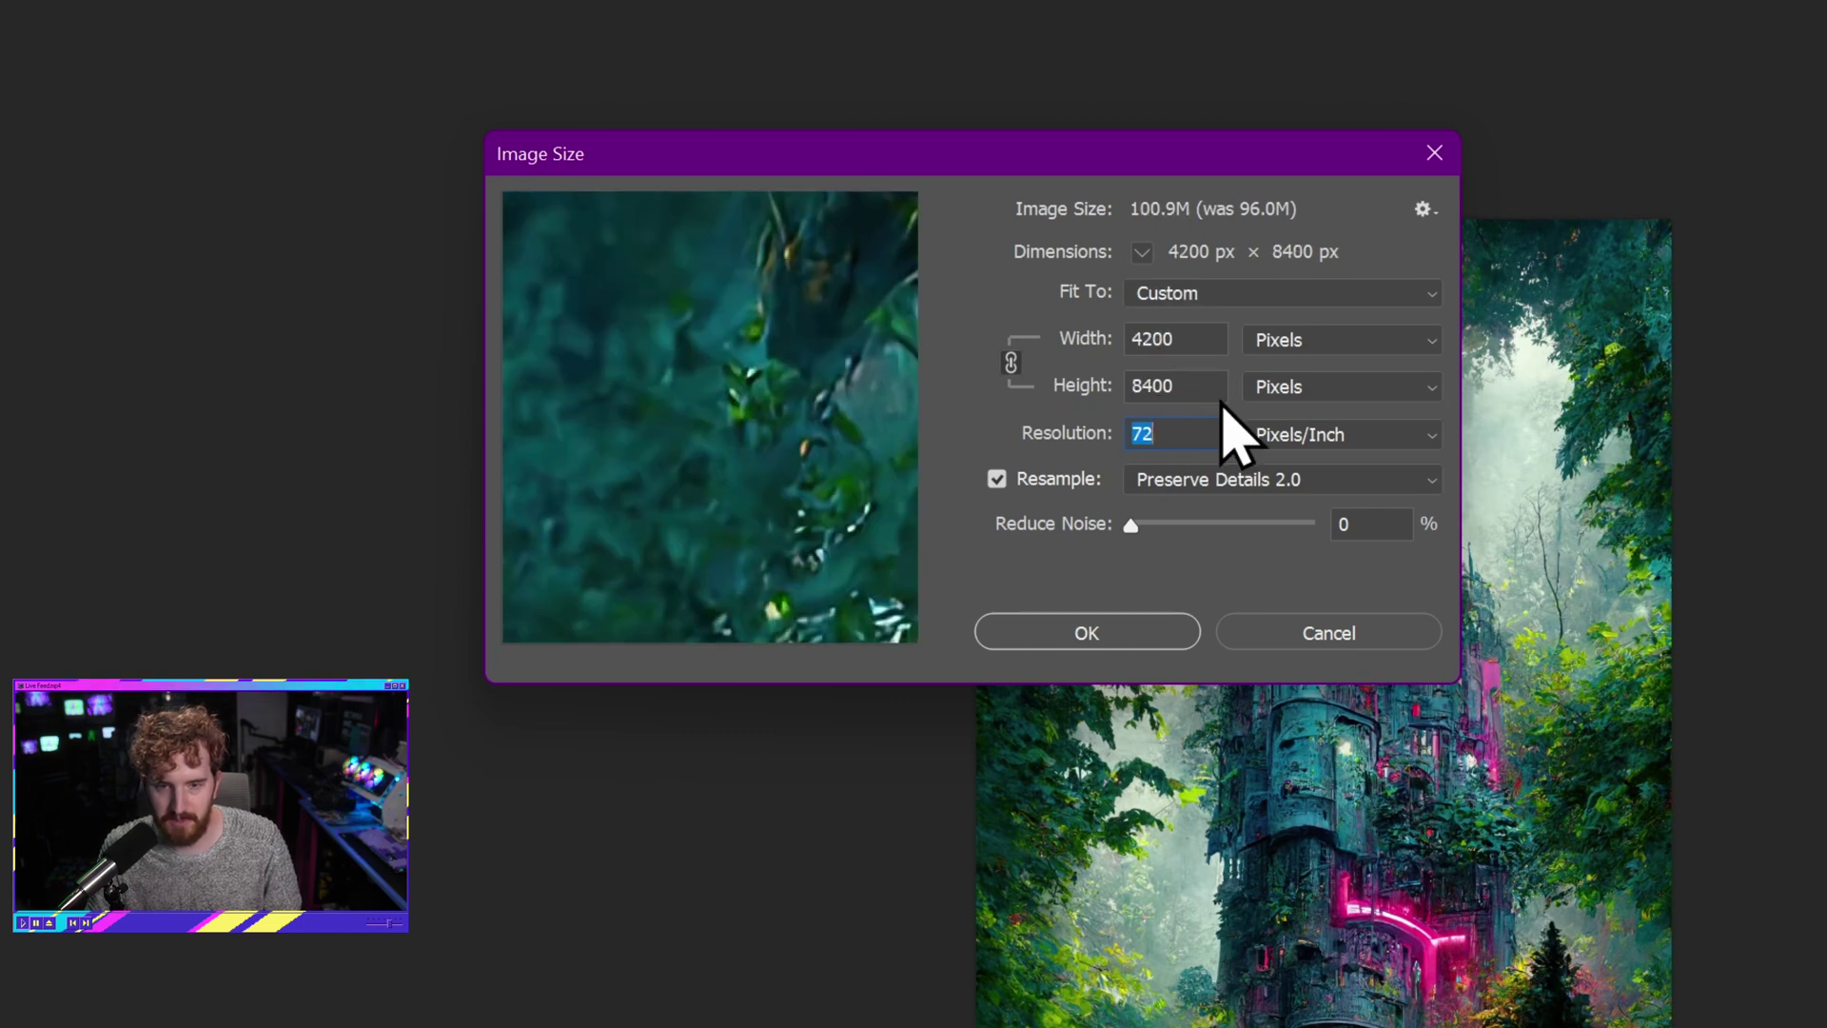
{"action": "left_click", "coordinate": [1197, 339]}
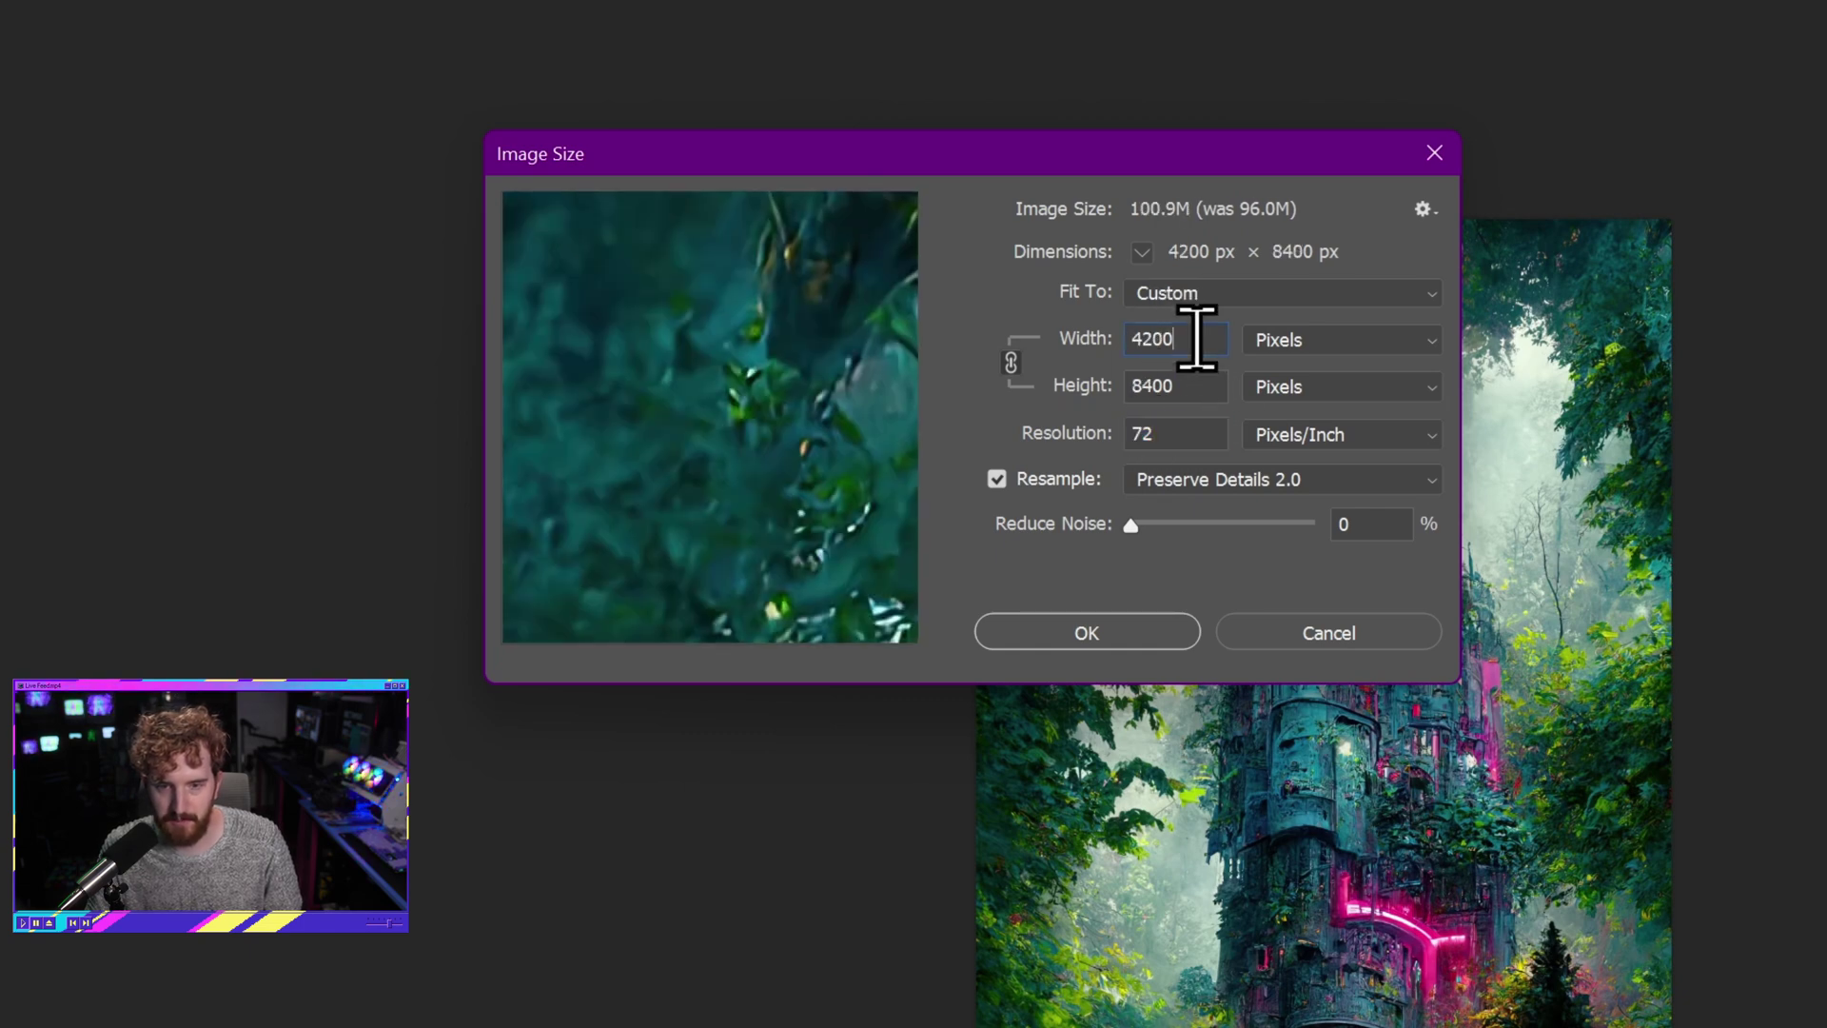
Step: Preview Bilinear against Preserve Details 2.0, then apply the 4200 × 8400 resize with Preserve Details 2.0
{"action": "left_click", "coordinate": [1226, 475]}
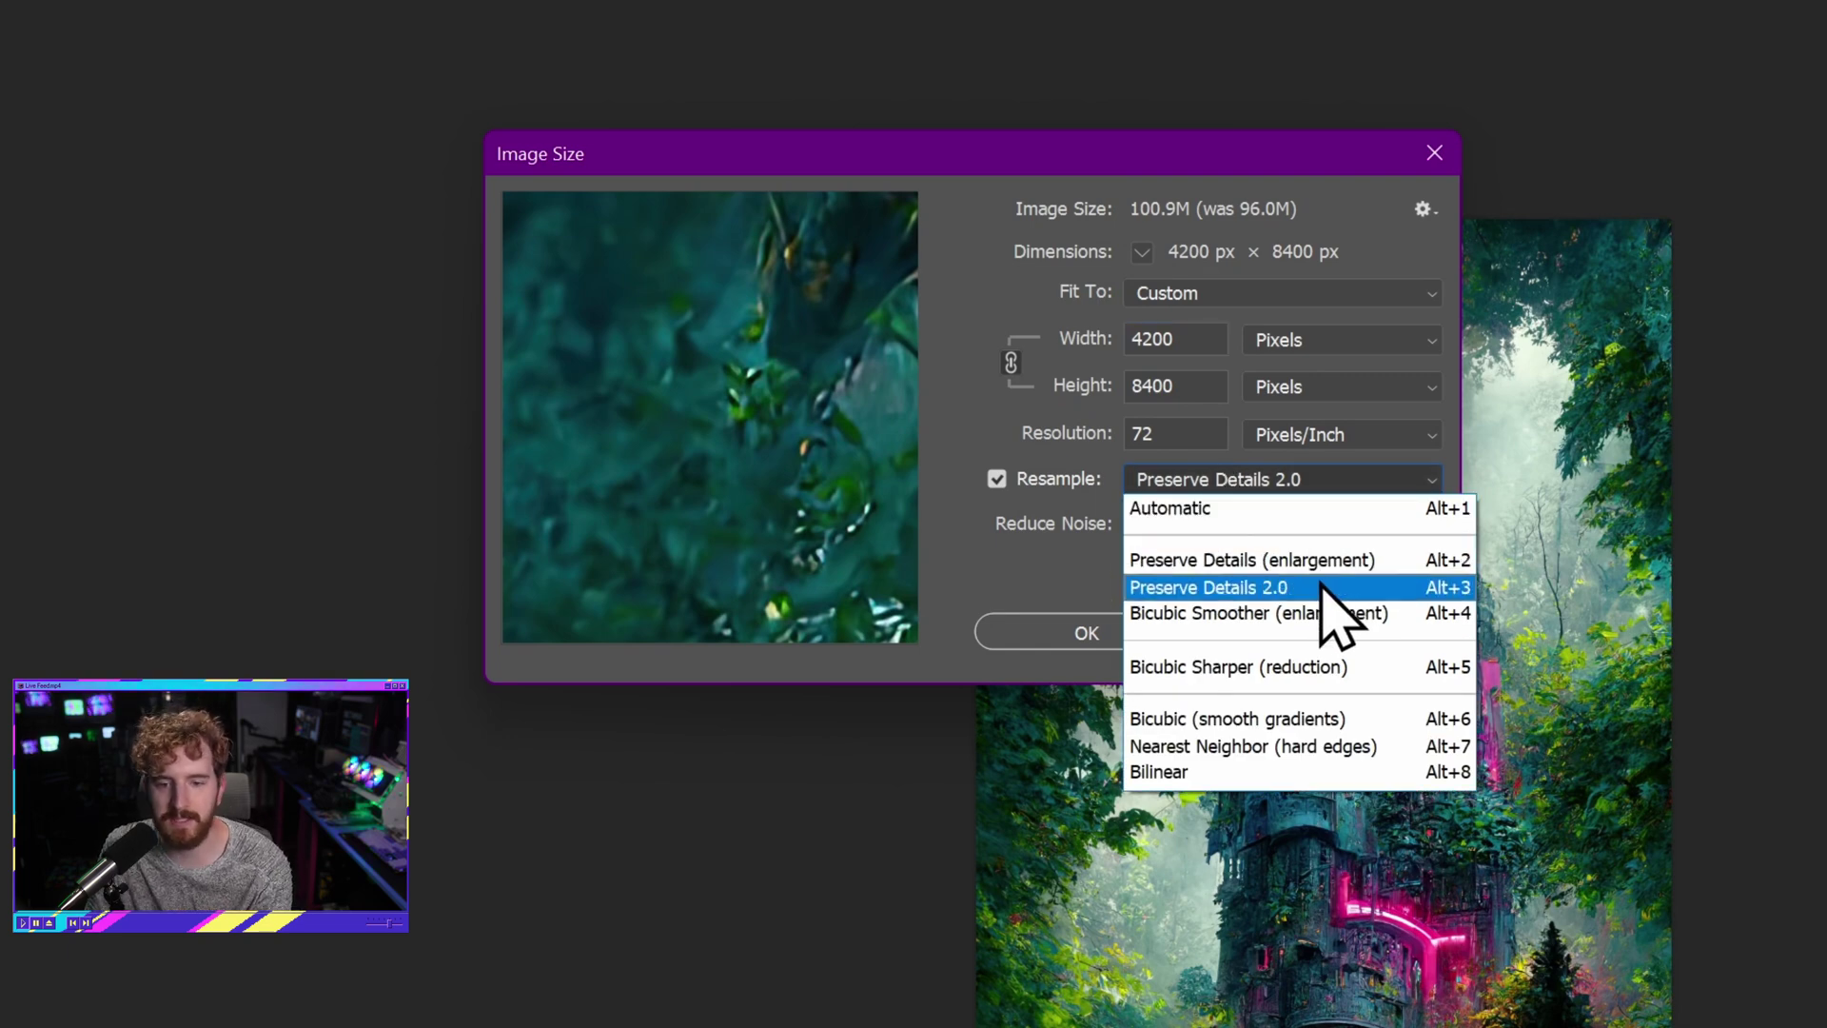
{"action": "left_click", "coordinate": [1241, 587]}
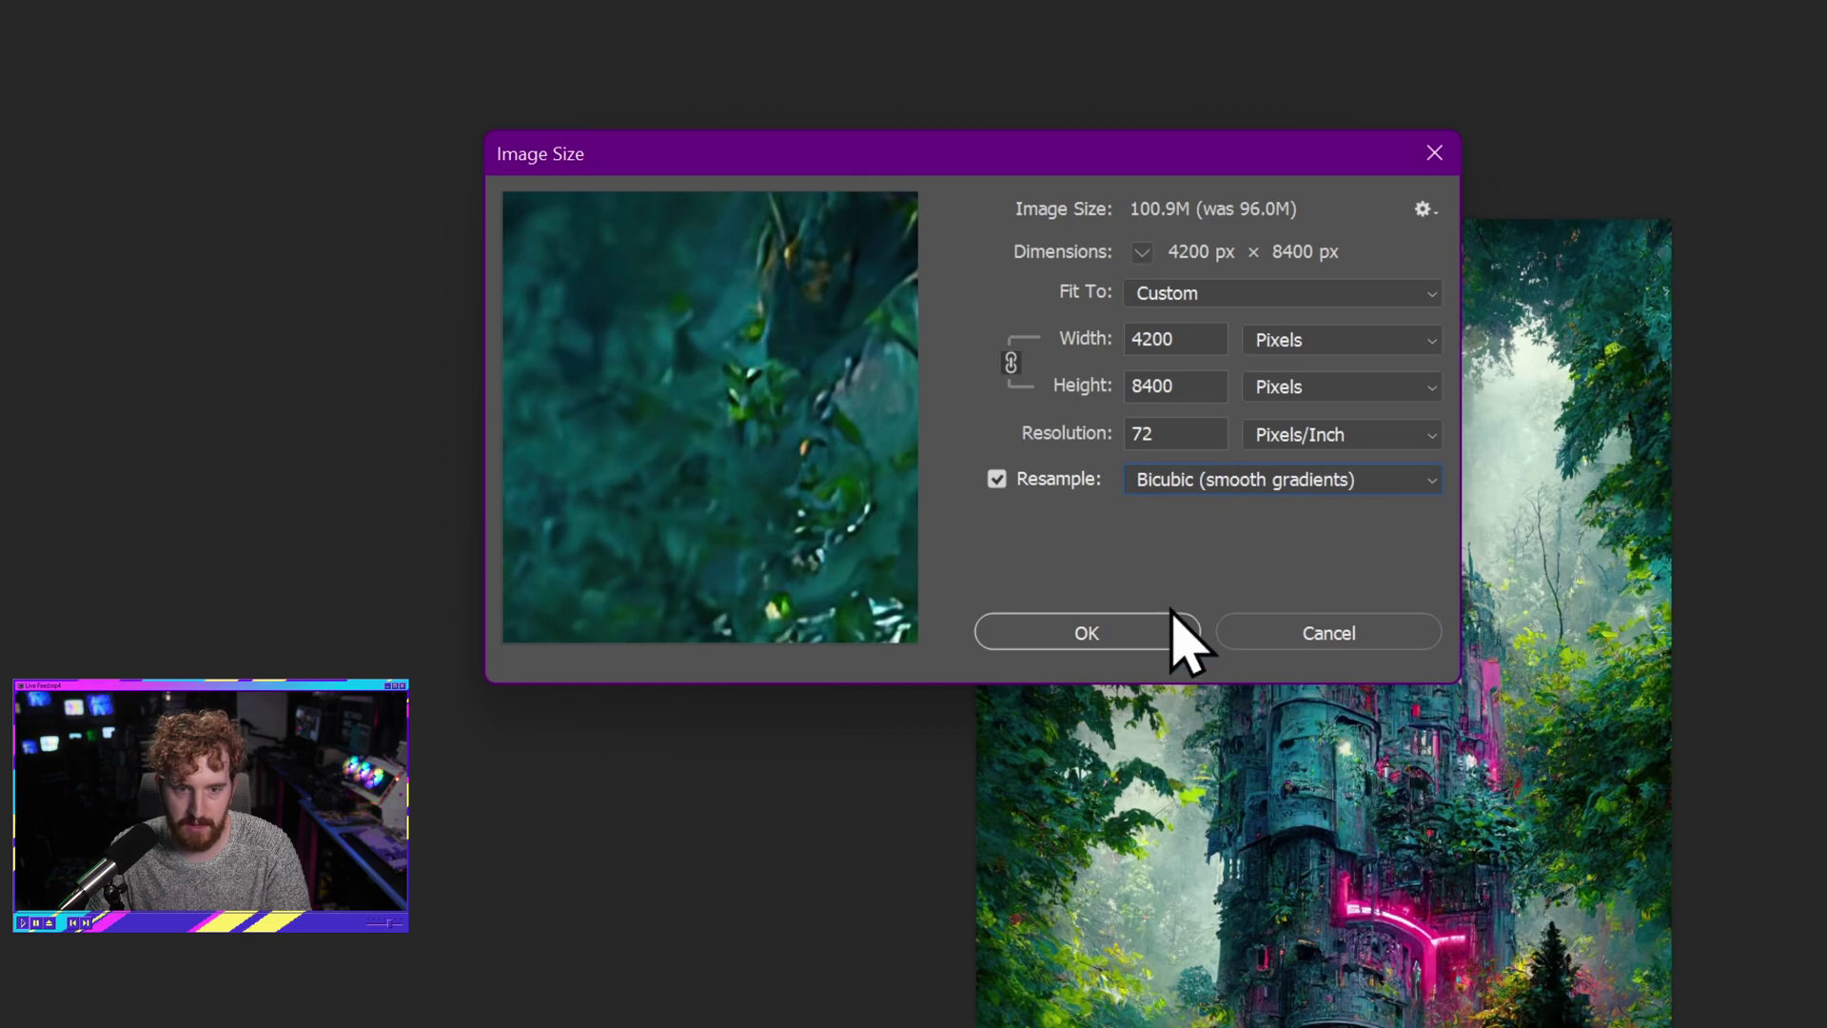
{"action": "left_click_drag", "start_coordinate": [1419, 653], "coordinate": [1665, 893]}
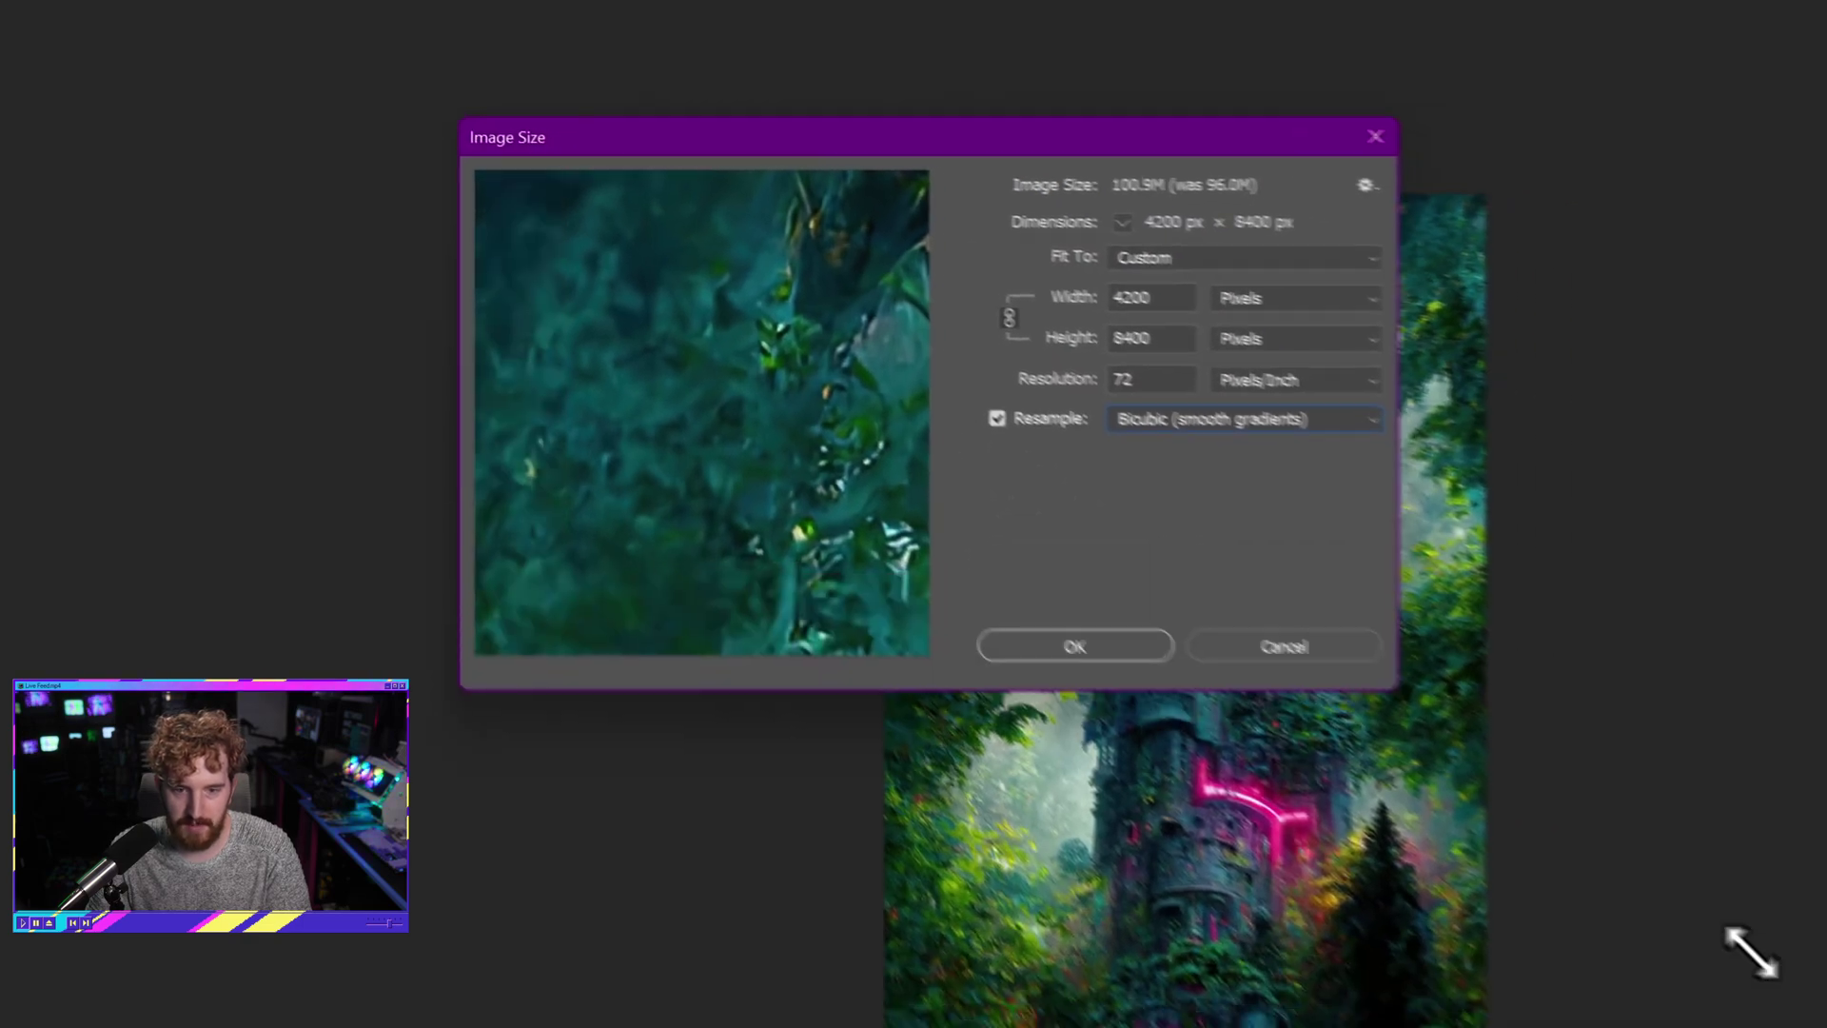
{"action": "left_click_drag", "start_coordinate": [845, 473], "coordinate": [1617, 419]}
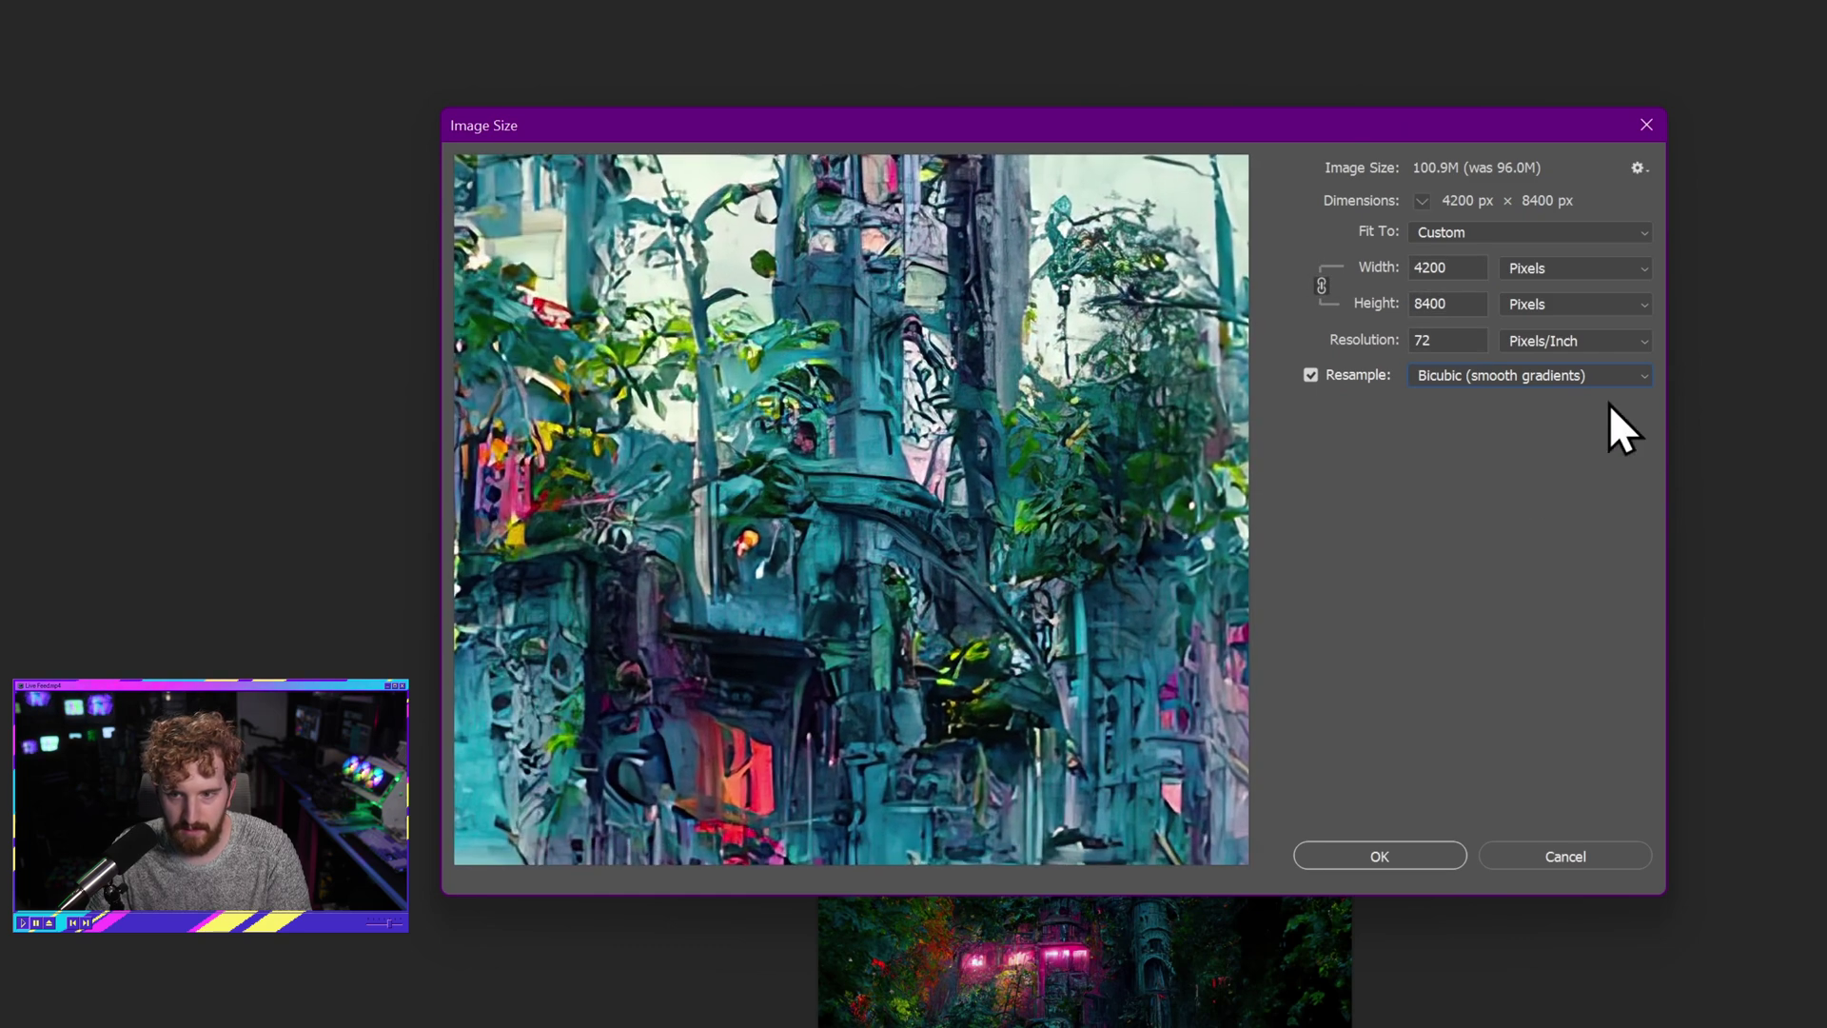
{"action": "left_click", "coordinate": [1521, 375]}
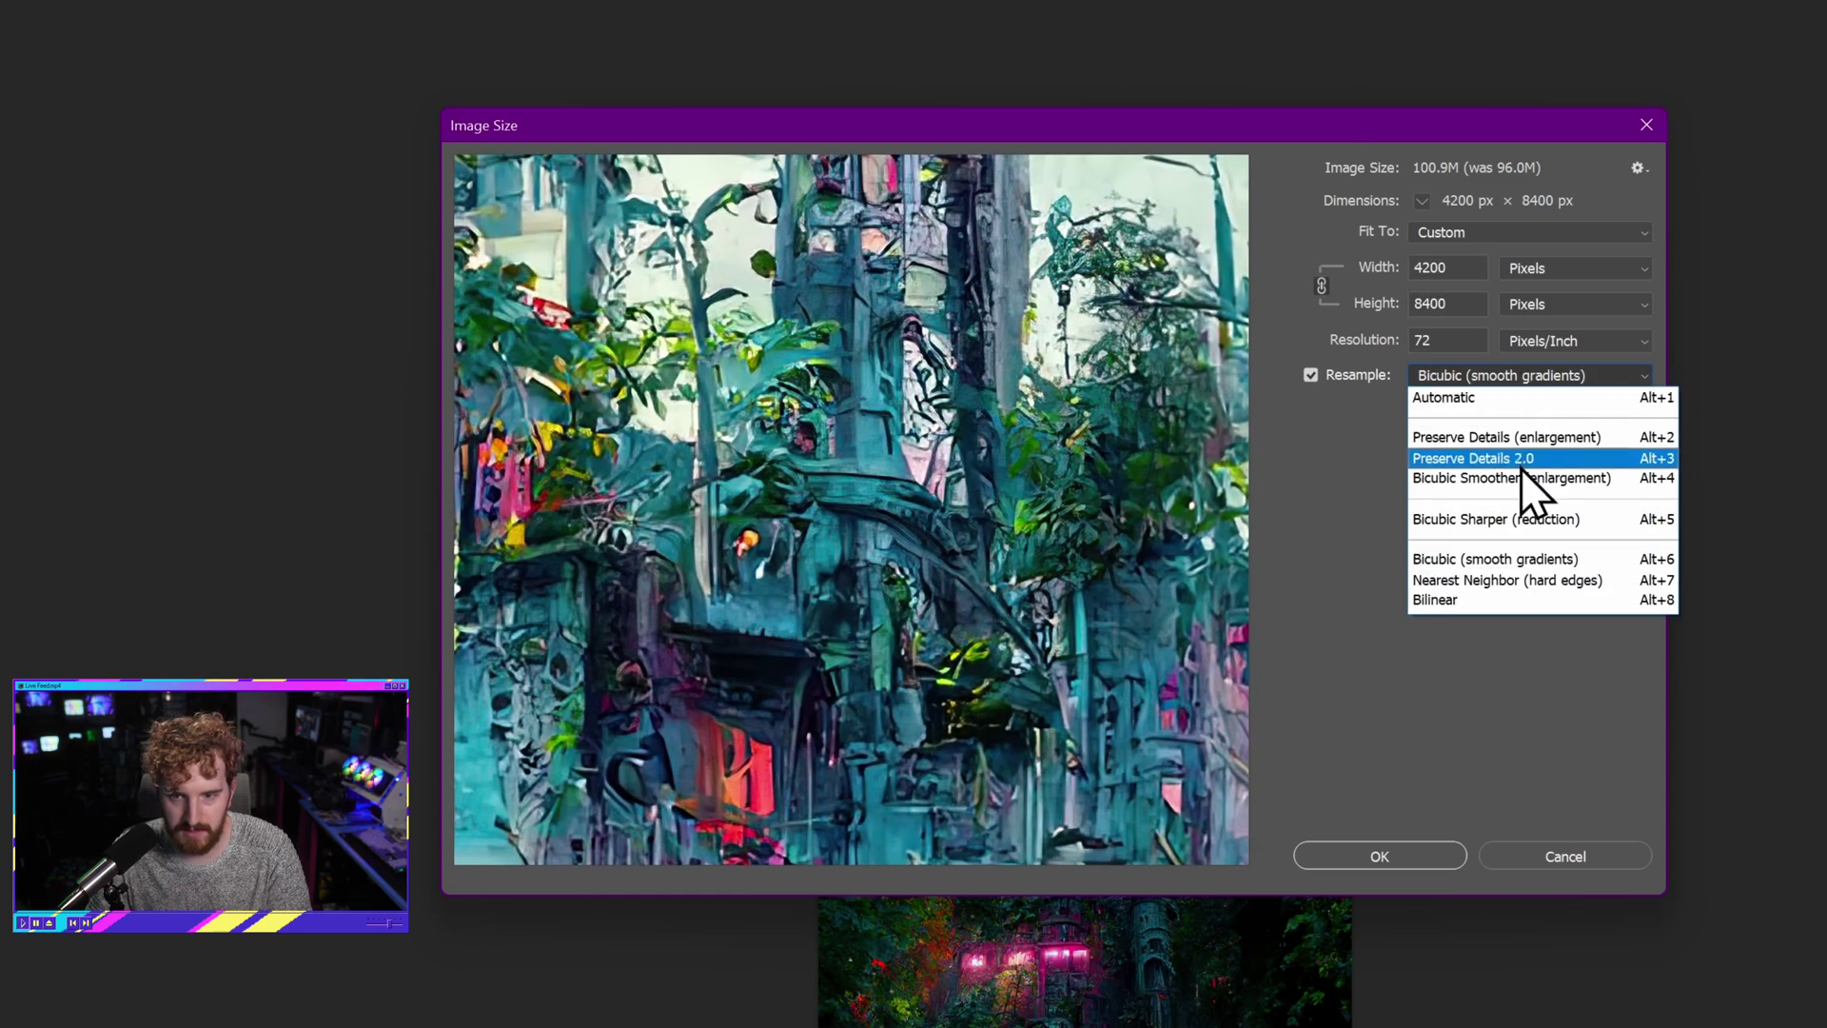
{"action": "left_click", "coordinate": [1499, 600]}
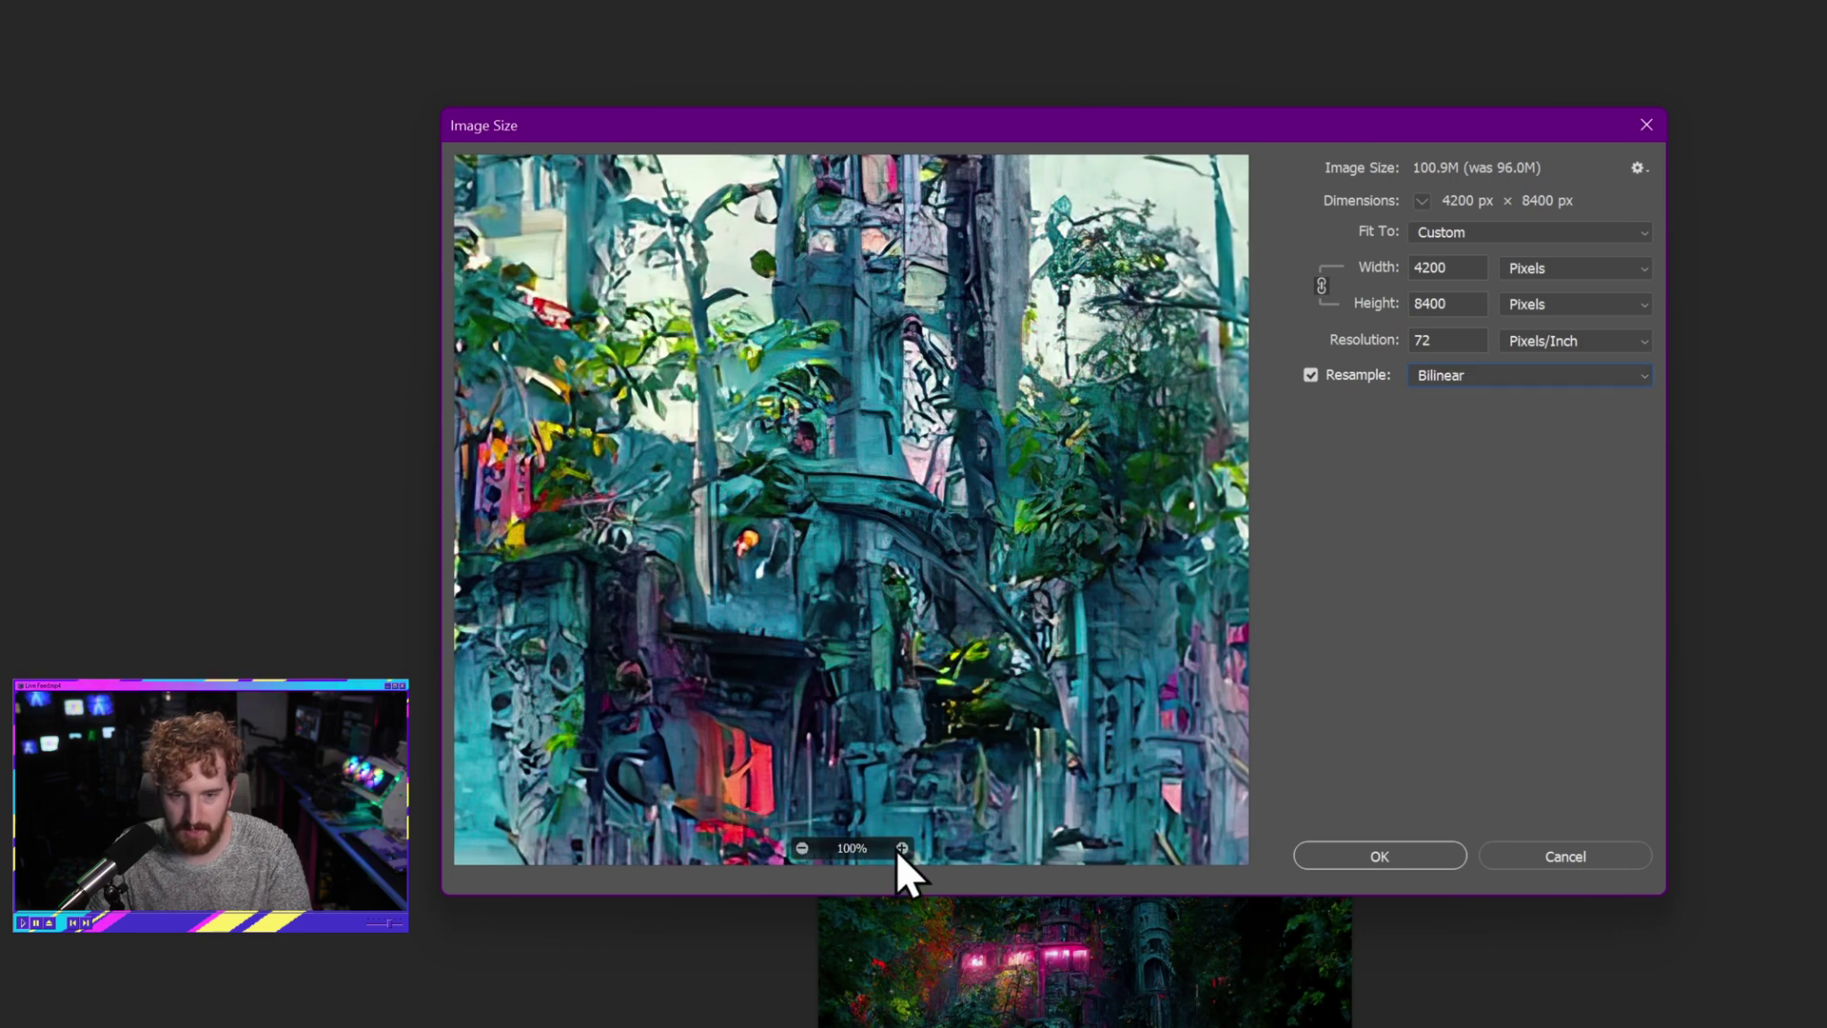
{"action": "left_click", "coordinate": [1566, 376]}
{"action": "left_click", "coordinate": [1556, 460]}
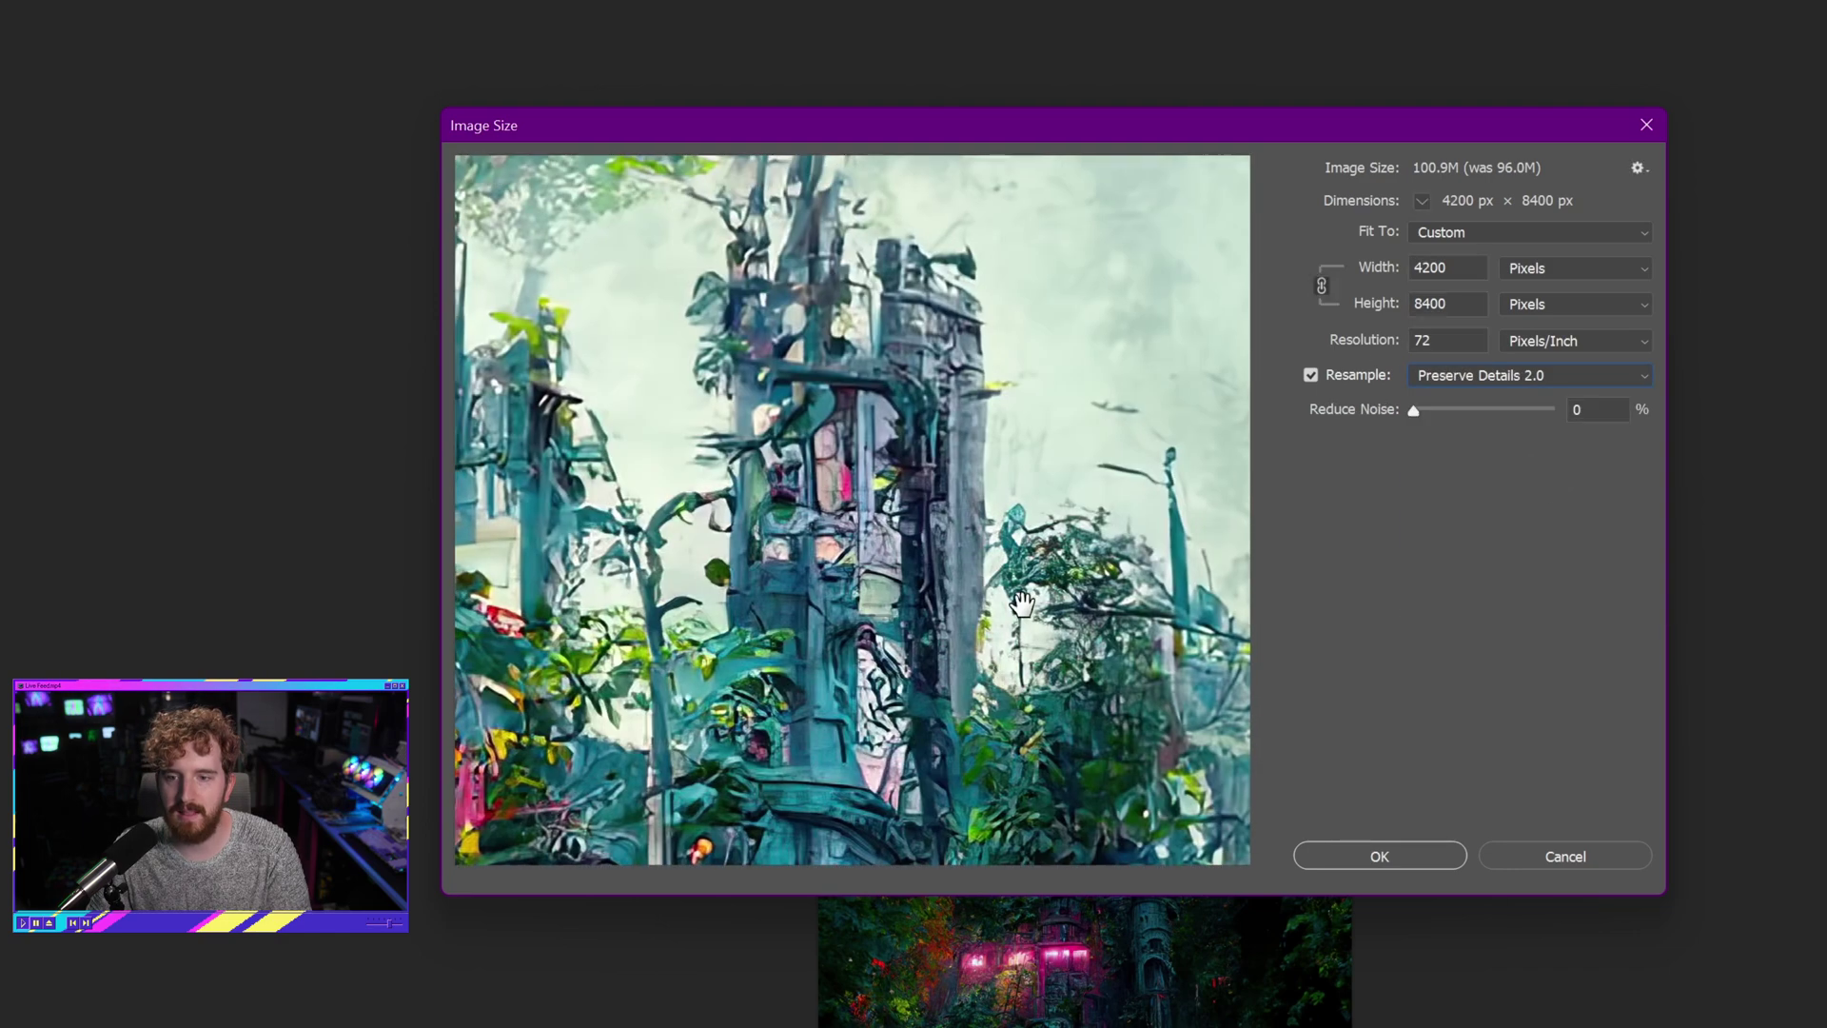
{"action": "left_click_drag", "start_coordinate": [1141, 242], "coordinate": [1088, 476]}
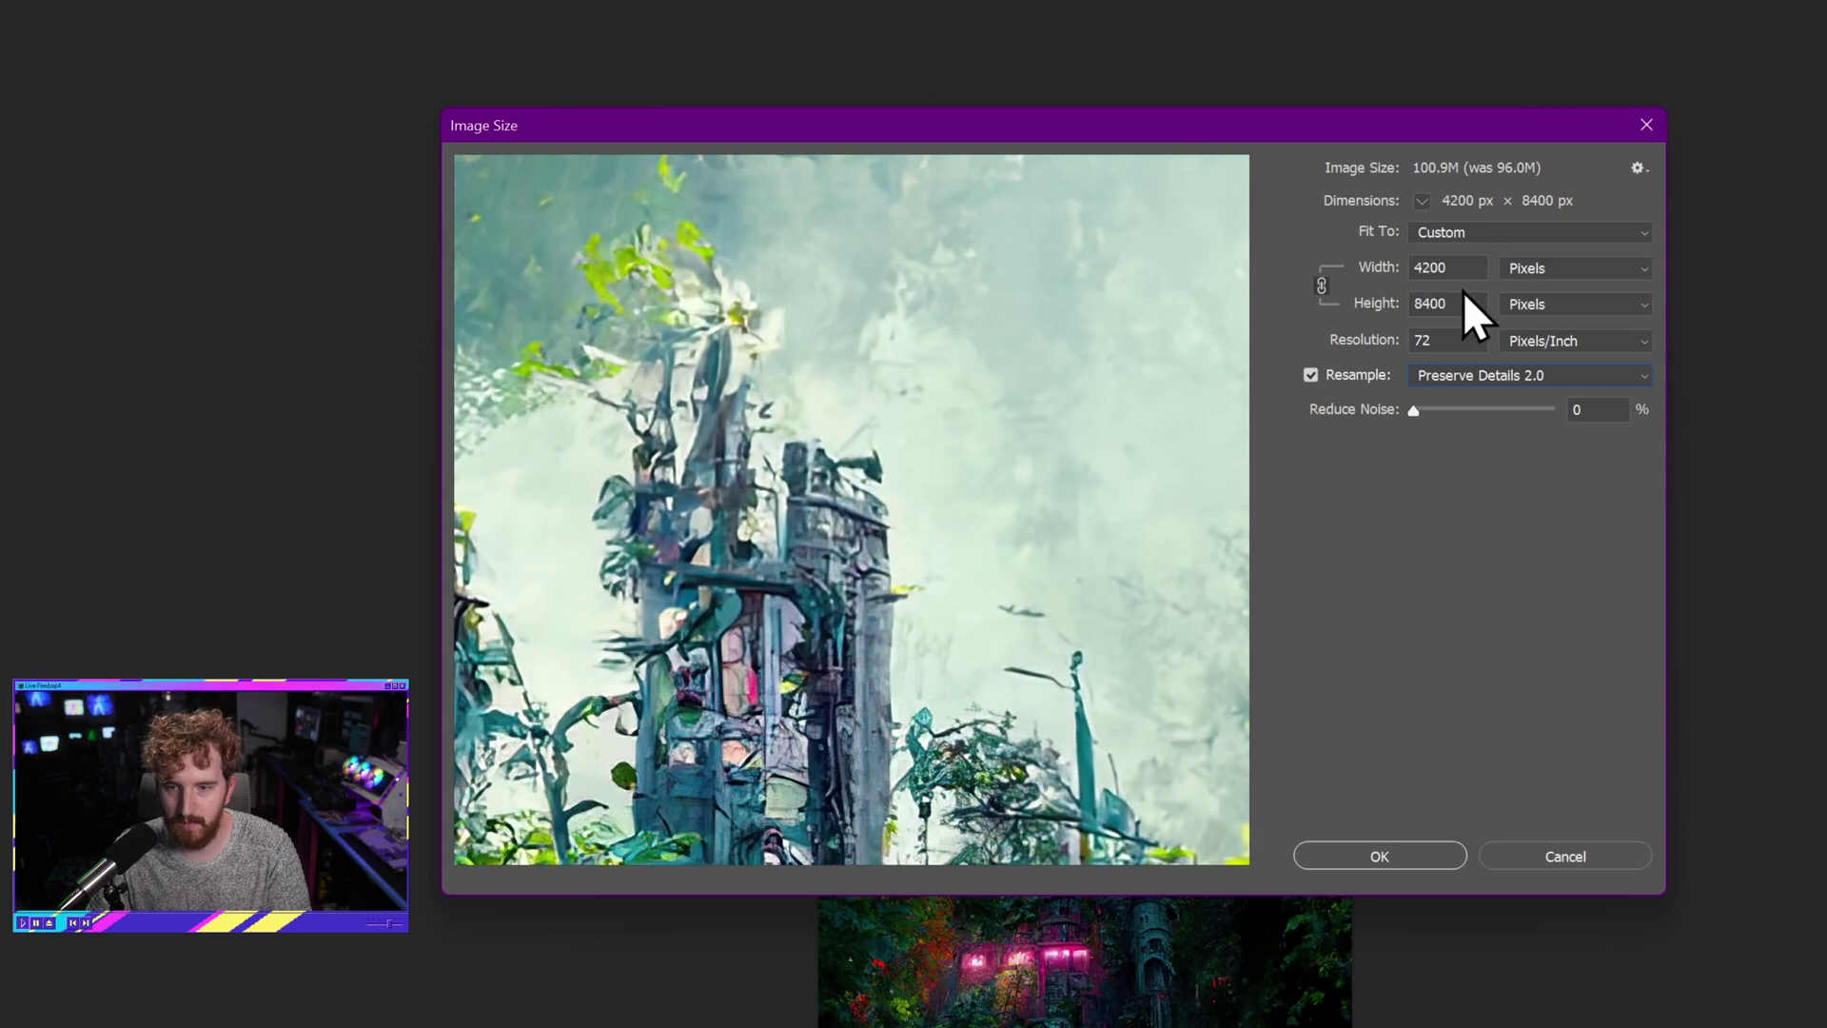
{"action": "left_click", "coordinate": [1394, 269]}
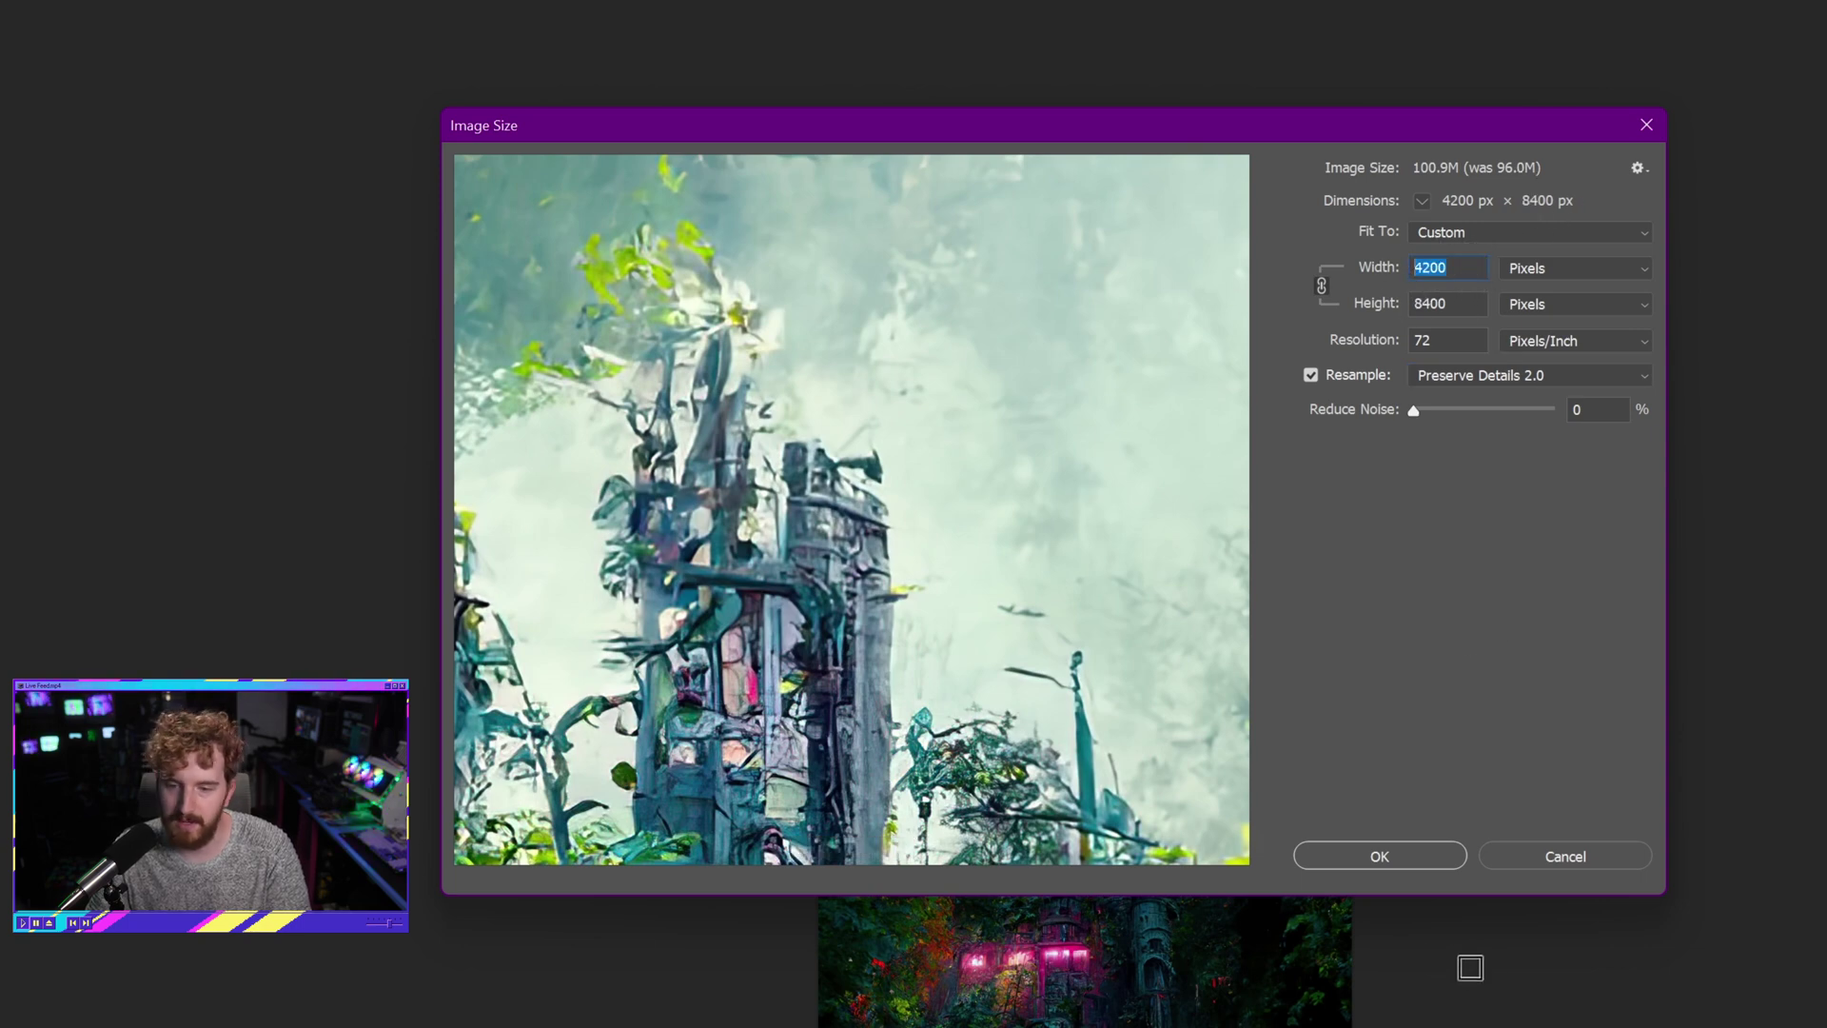
{"action": "left_click", "coordinate": [1381, 855]}
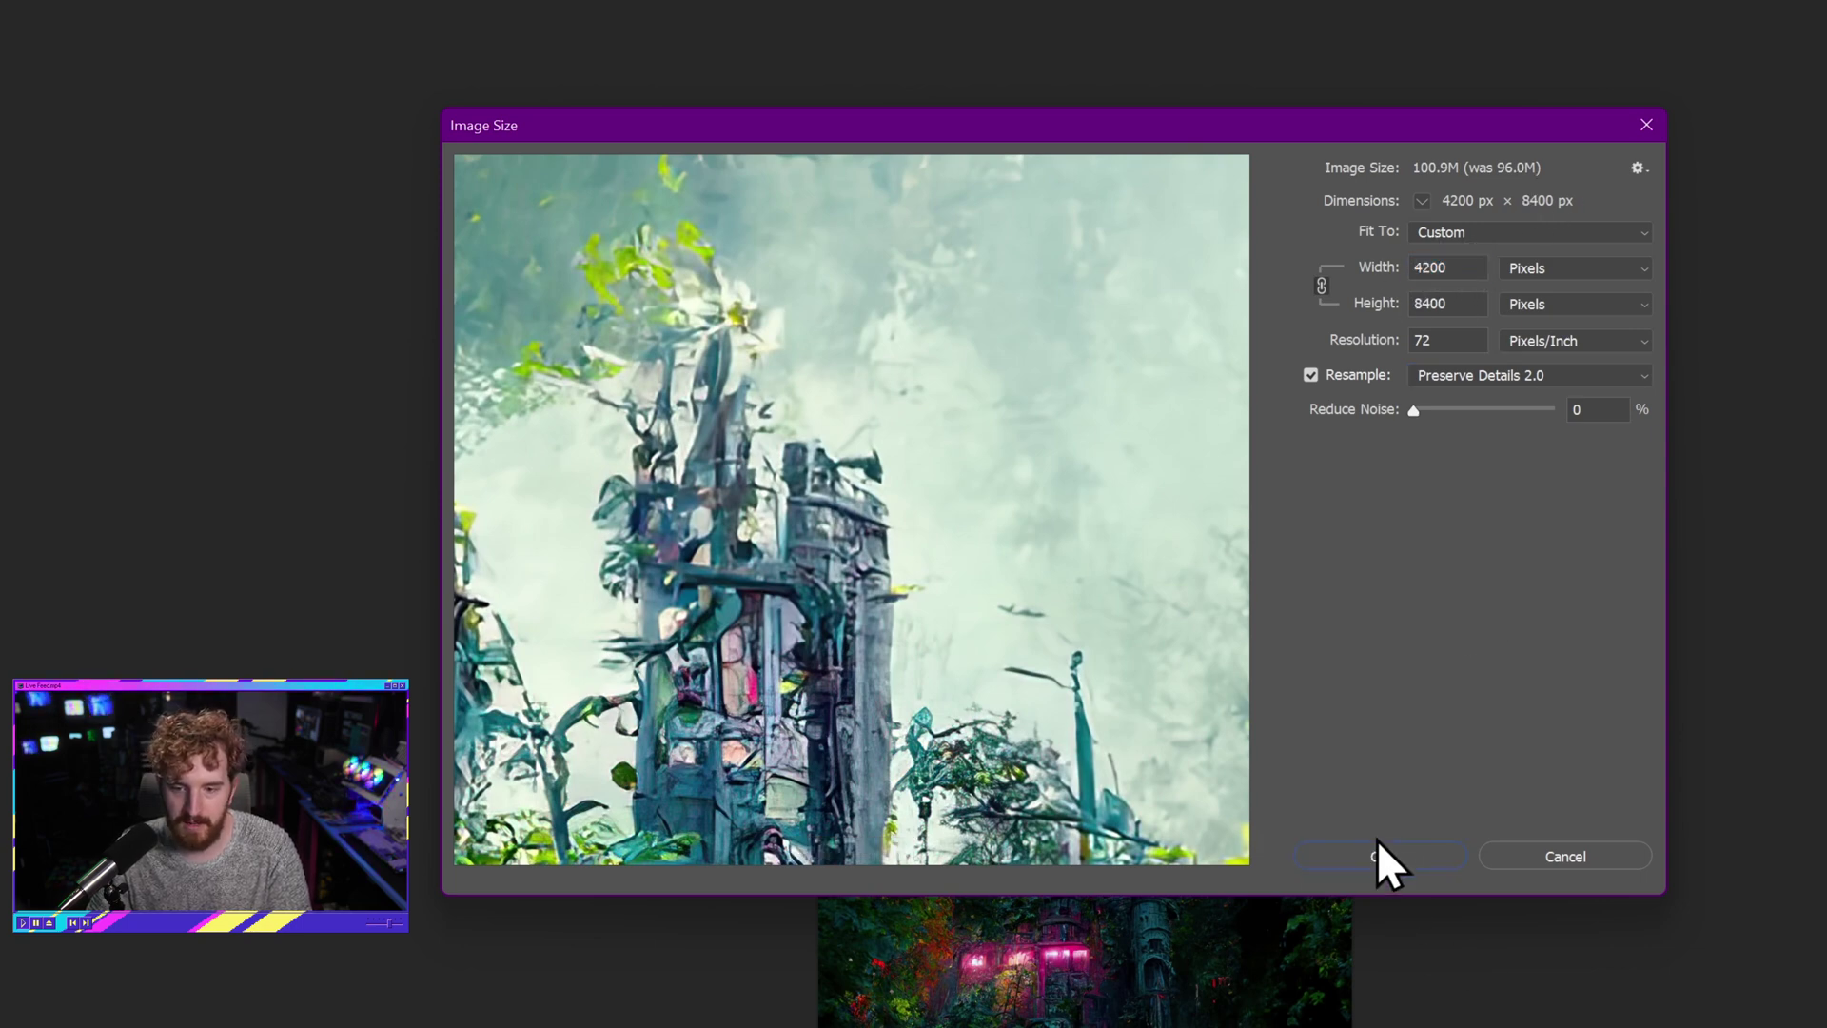
{"action": "left_click", "coordinate": [1388, 857]}
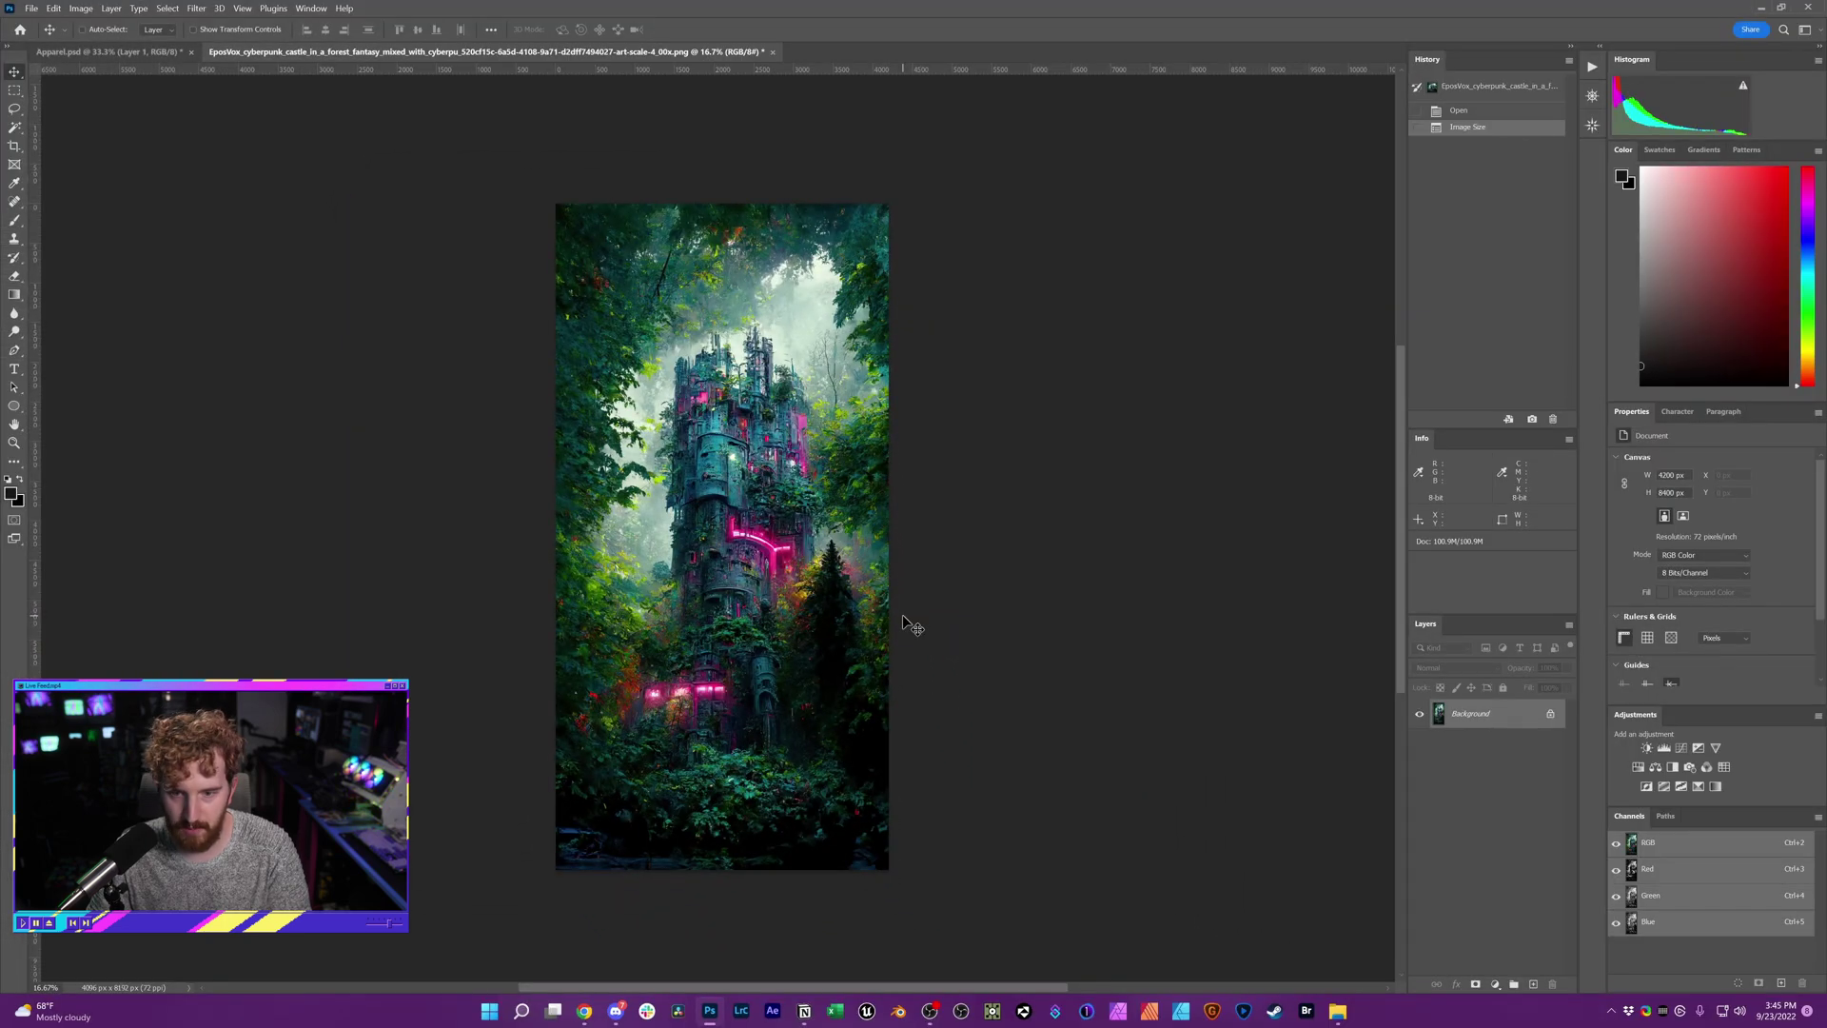
Step: Move the castle image into Apparel.psd and start Free Transform with Bicubic interpolation
{"action": "left_click_drag", "start_coordinate": [904, 623], "coordinate": [720, 671]}
{"action": "key", "text": "ctrl+t"}
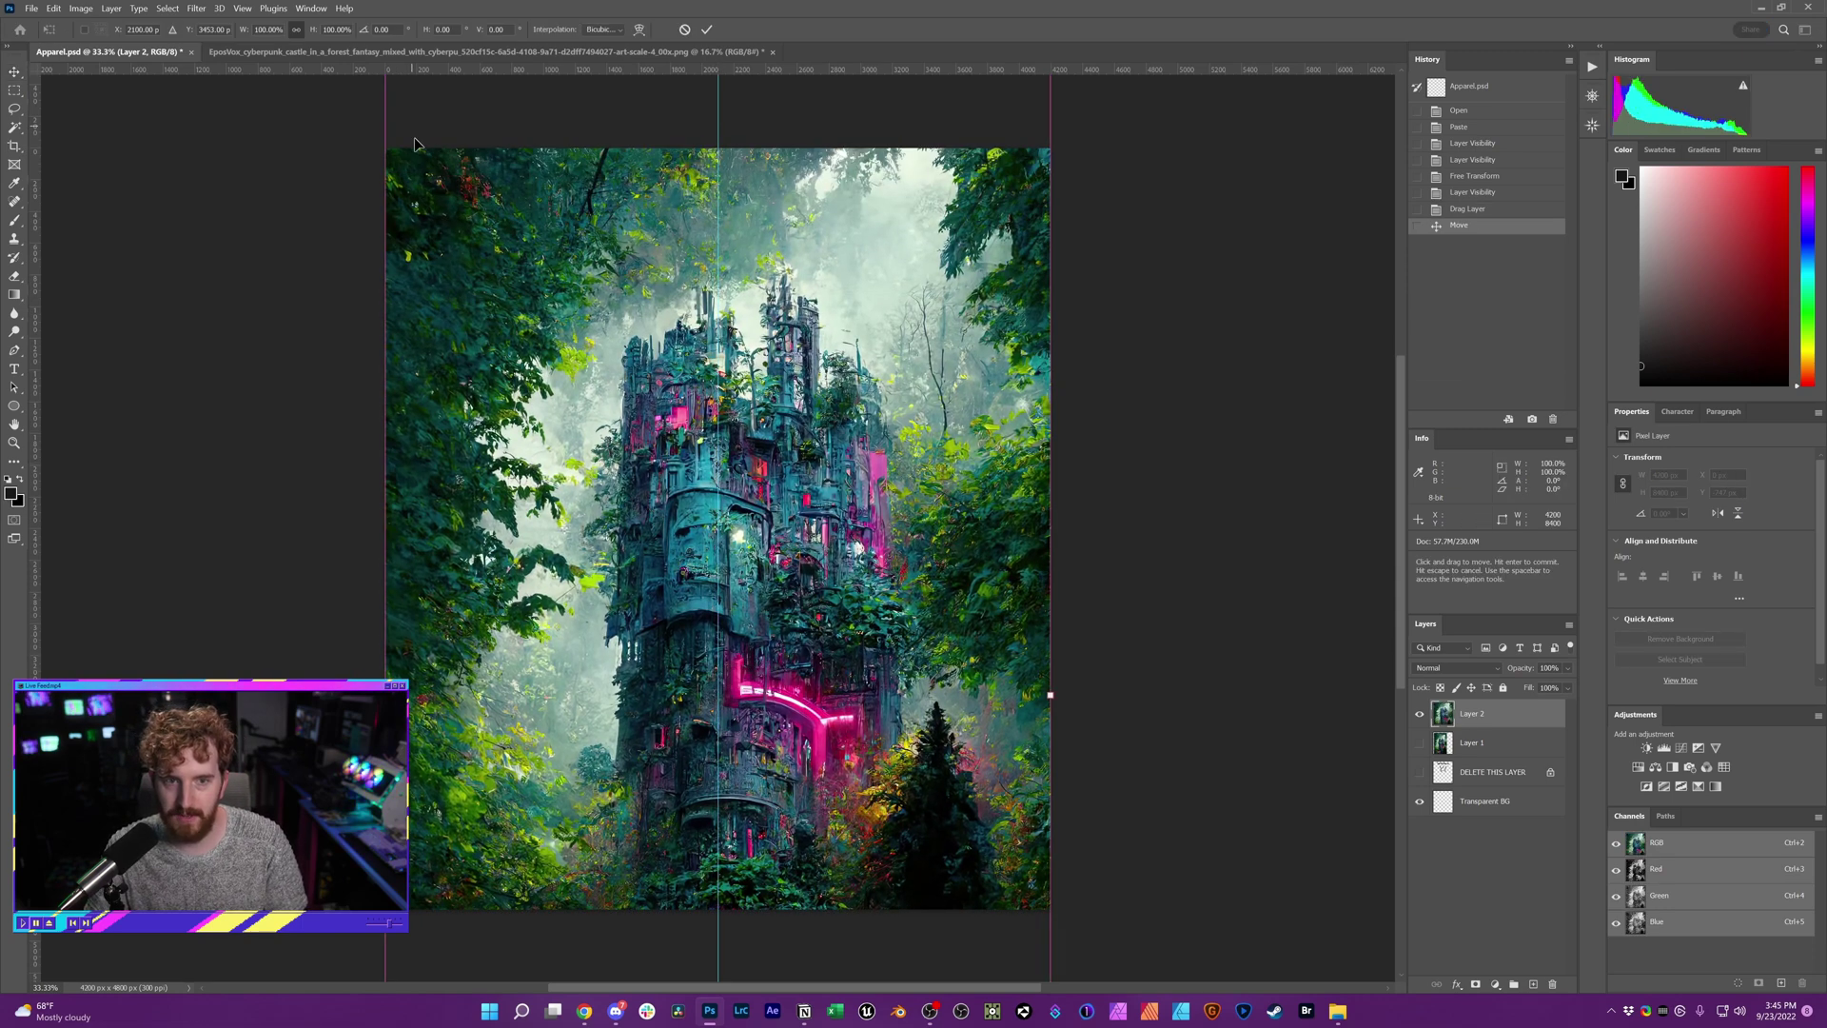
{"action": "left_click_drag", "start_coordinate": [415, 143], "coordinate": [422, 322]}
{"action": "left_click", "coordinate": [607, 30]}
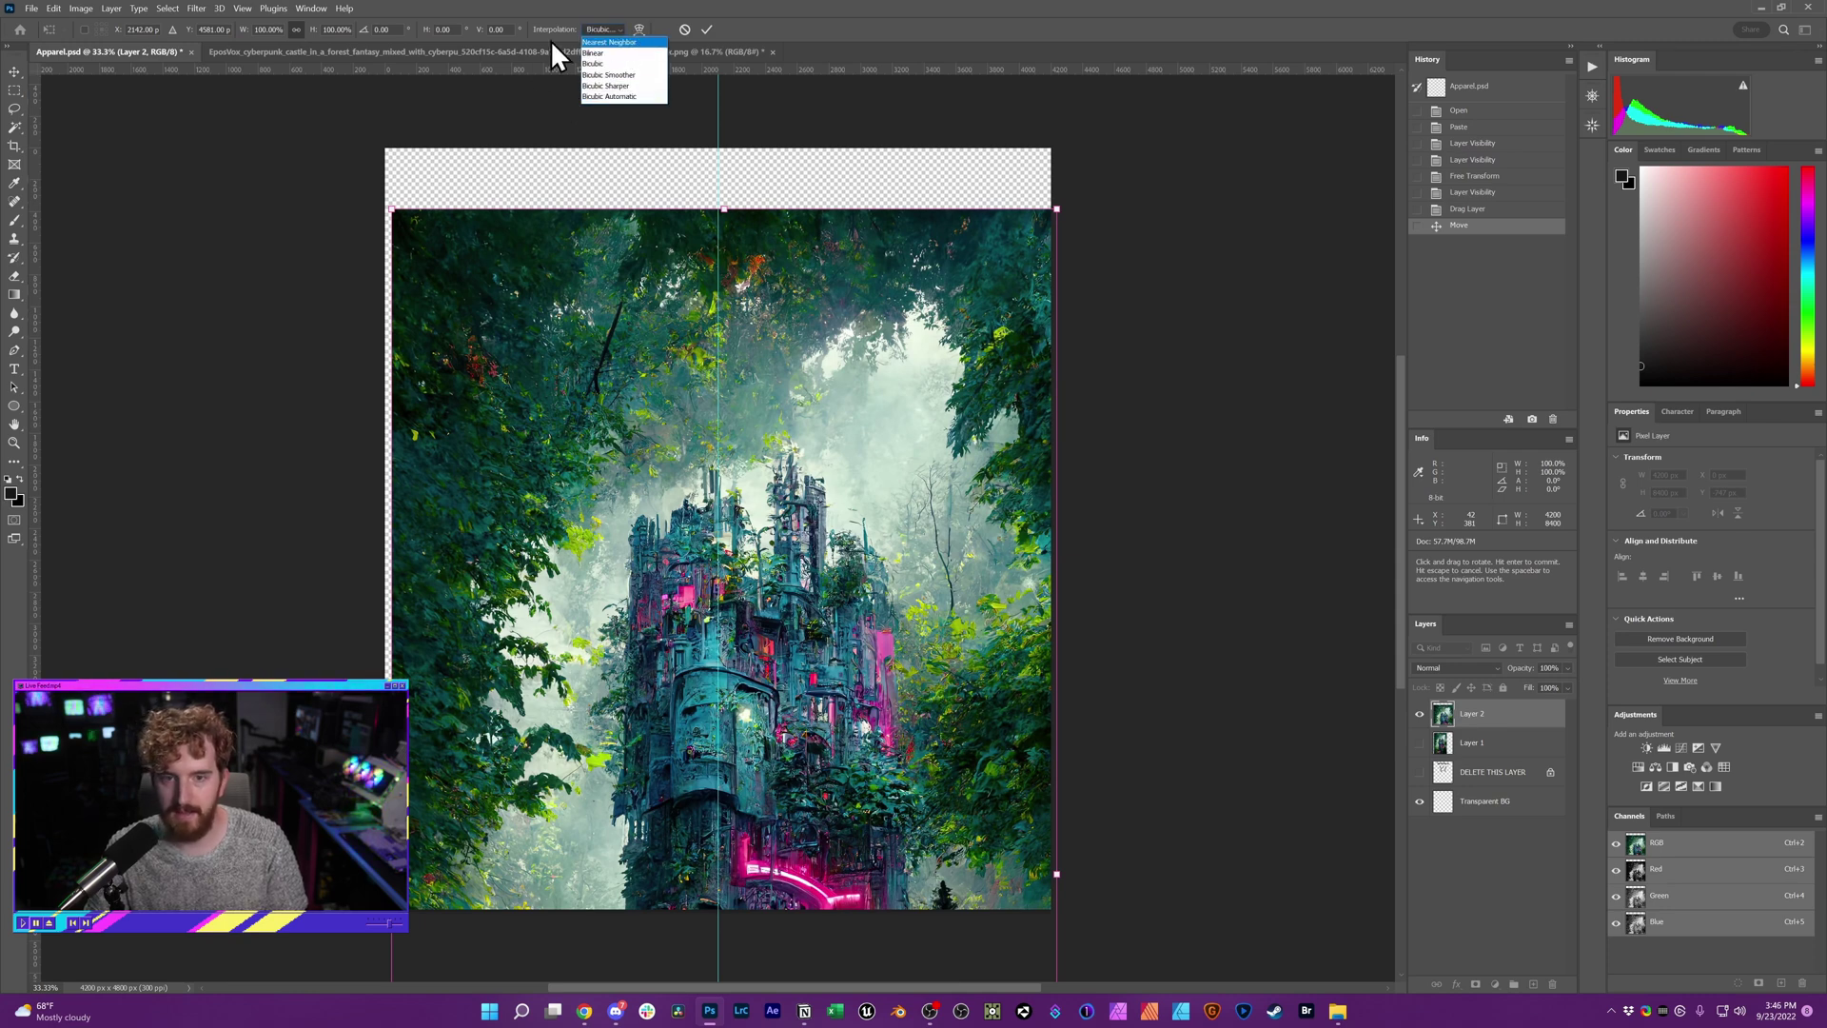
{"action": "left_click", "coordinate": [558, 37]}
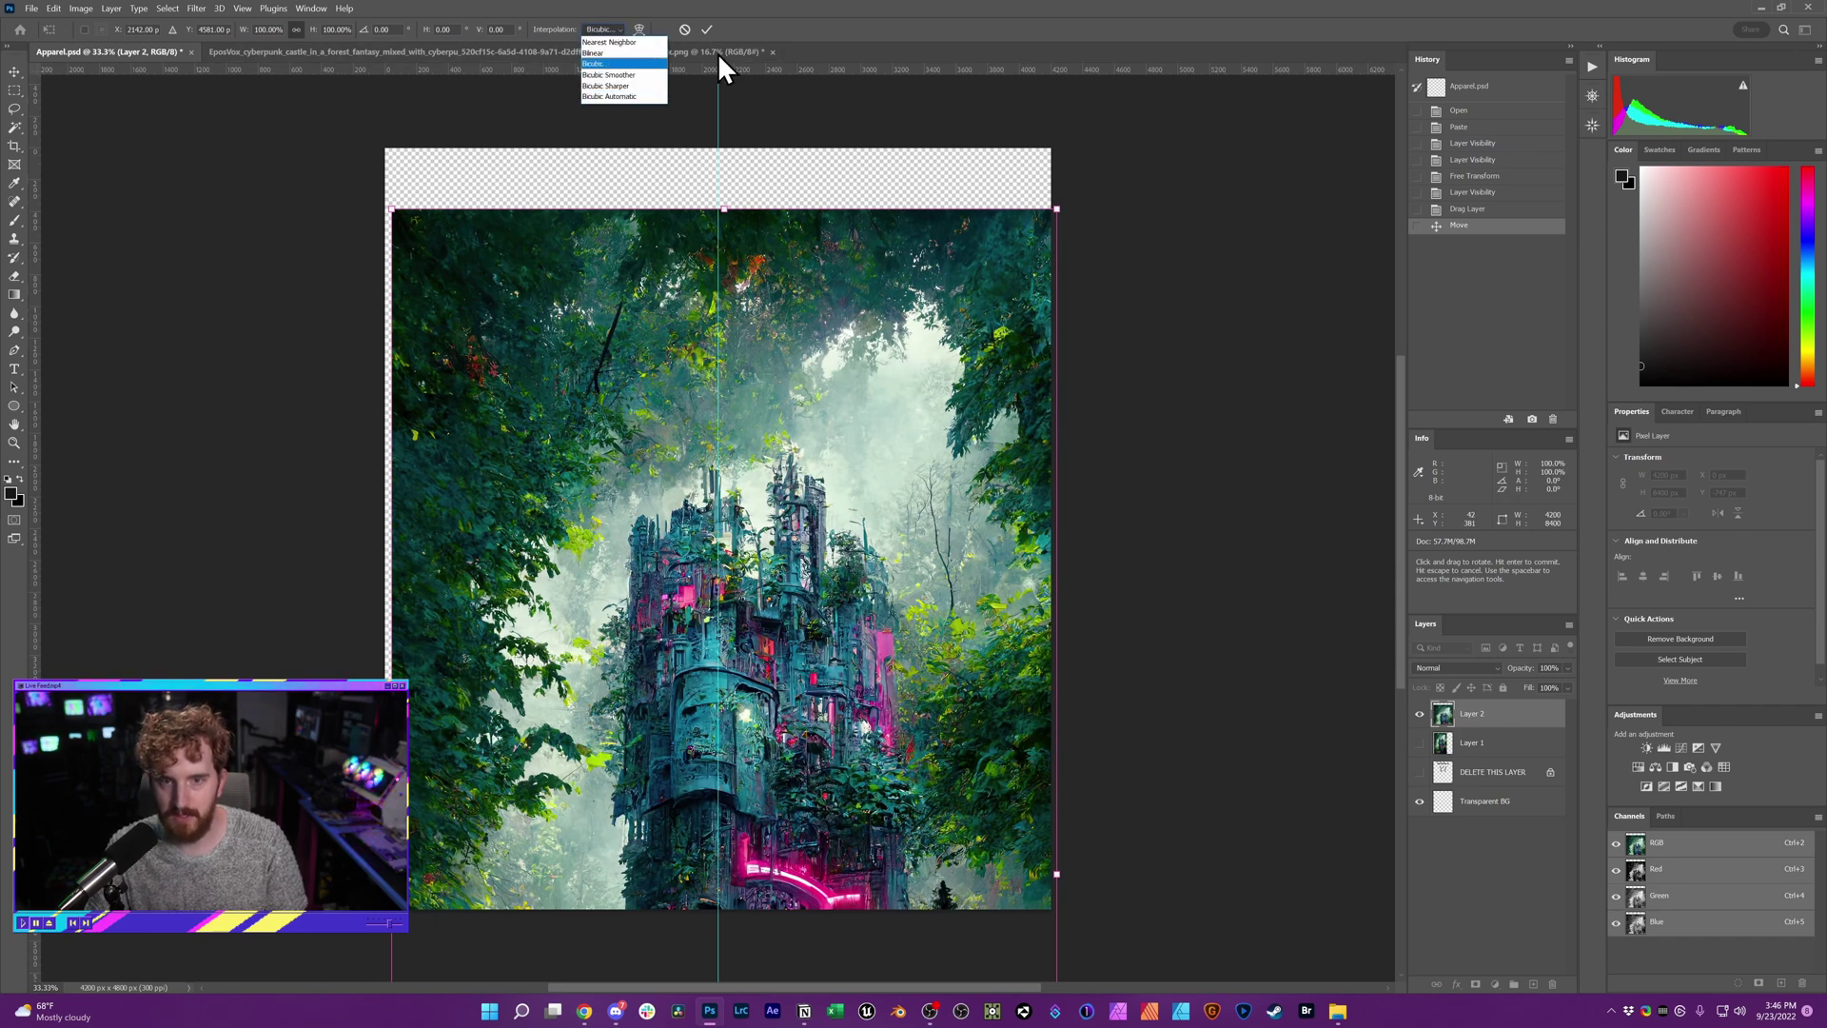
{"action": "left_click", "coordinate": [794, 48]}
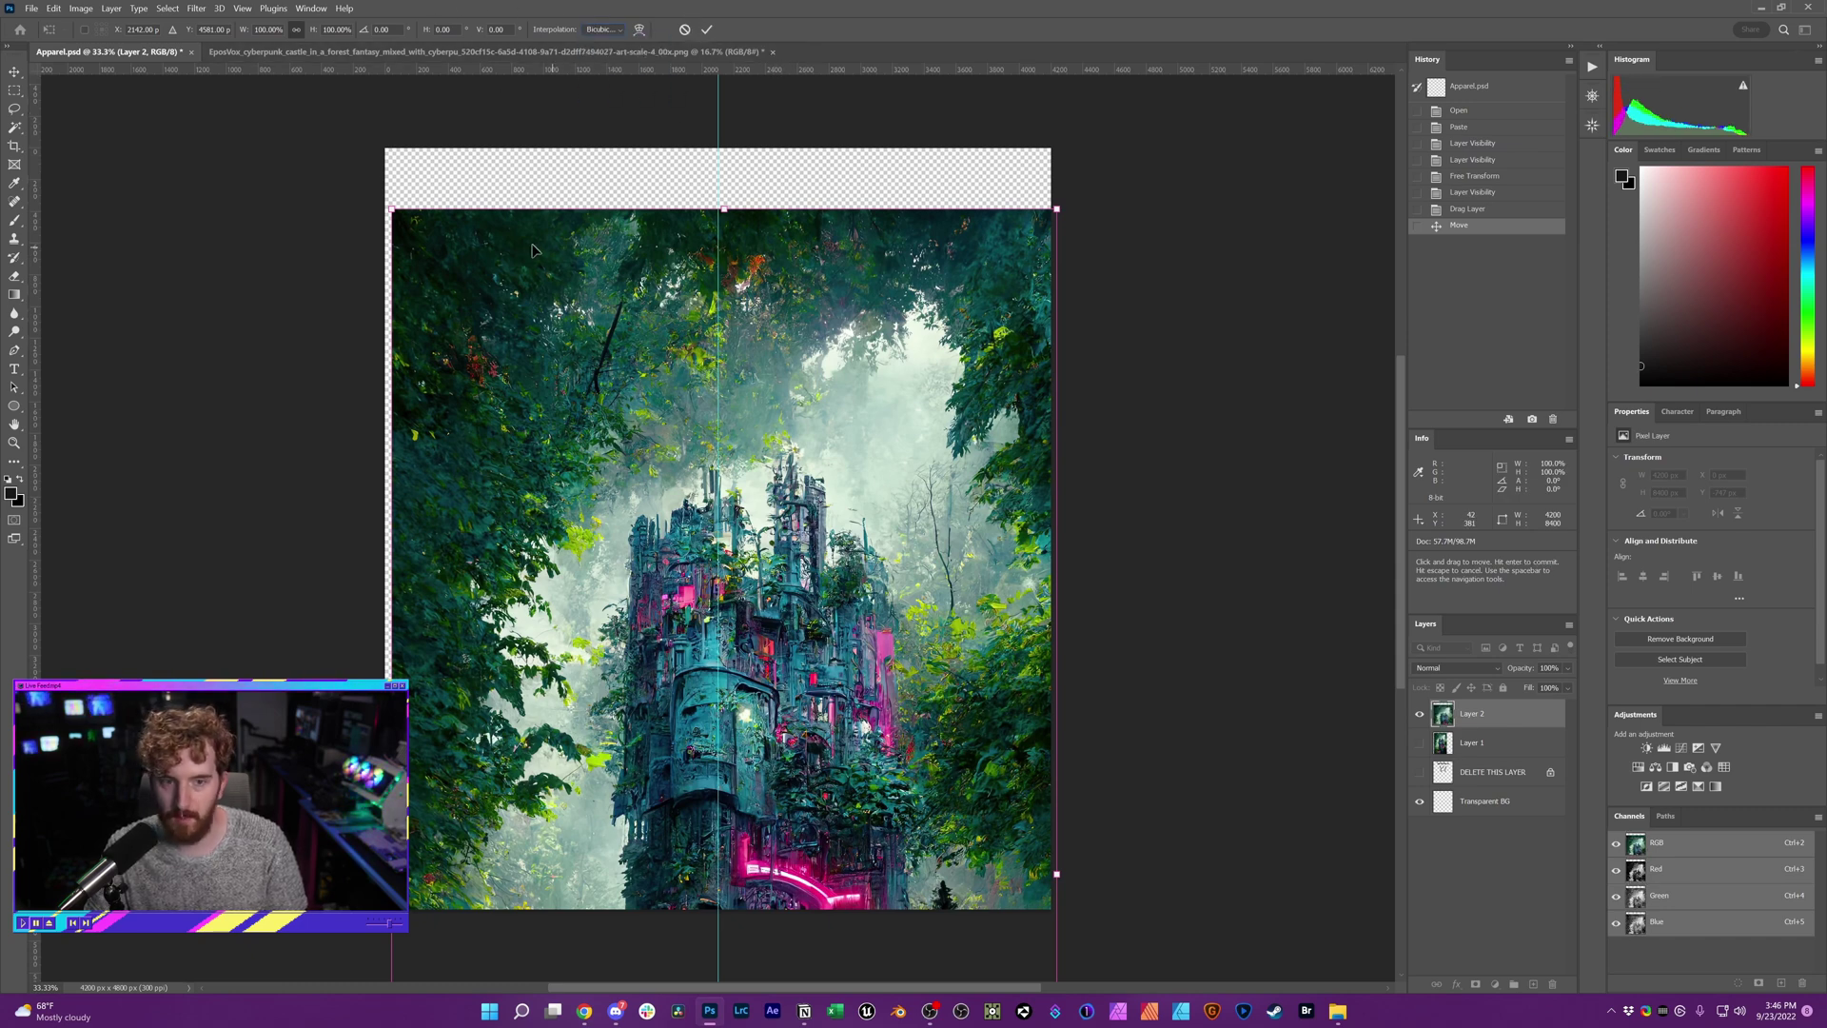
Step: Scale and shift the castle art to fill the canvas width, then commit the transform
{"action": "left_click_drag", "start_coordinate": [388, 211], "coordinate": [536, 333]}
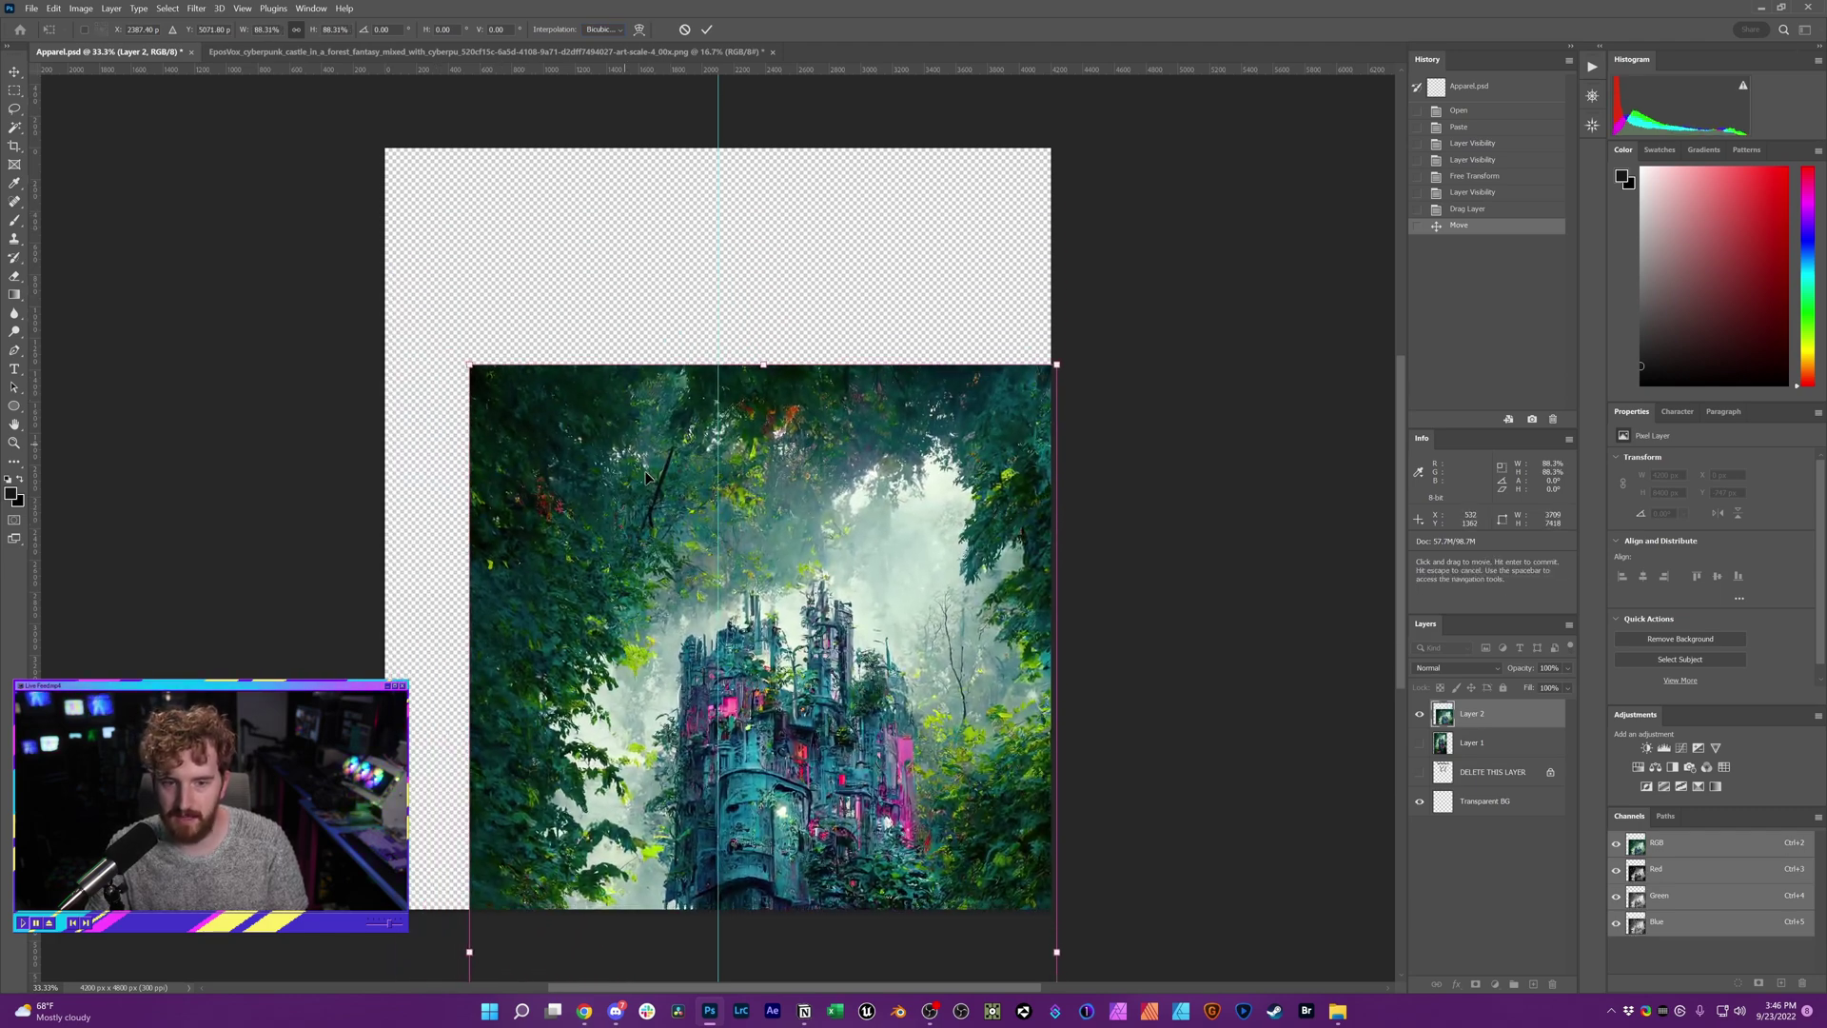
{"action": "left_click_drag", "start_coordinate": [646, 487], "coordinate": [562, 273]}
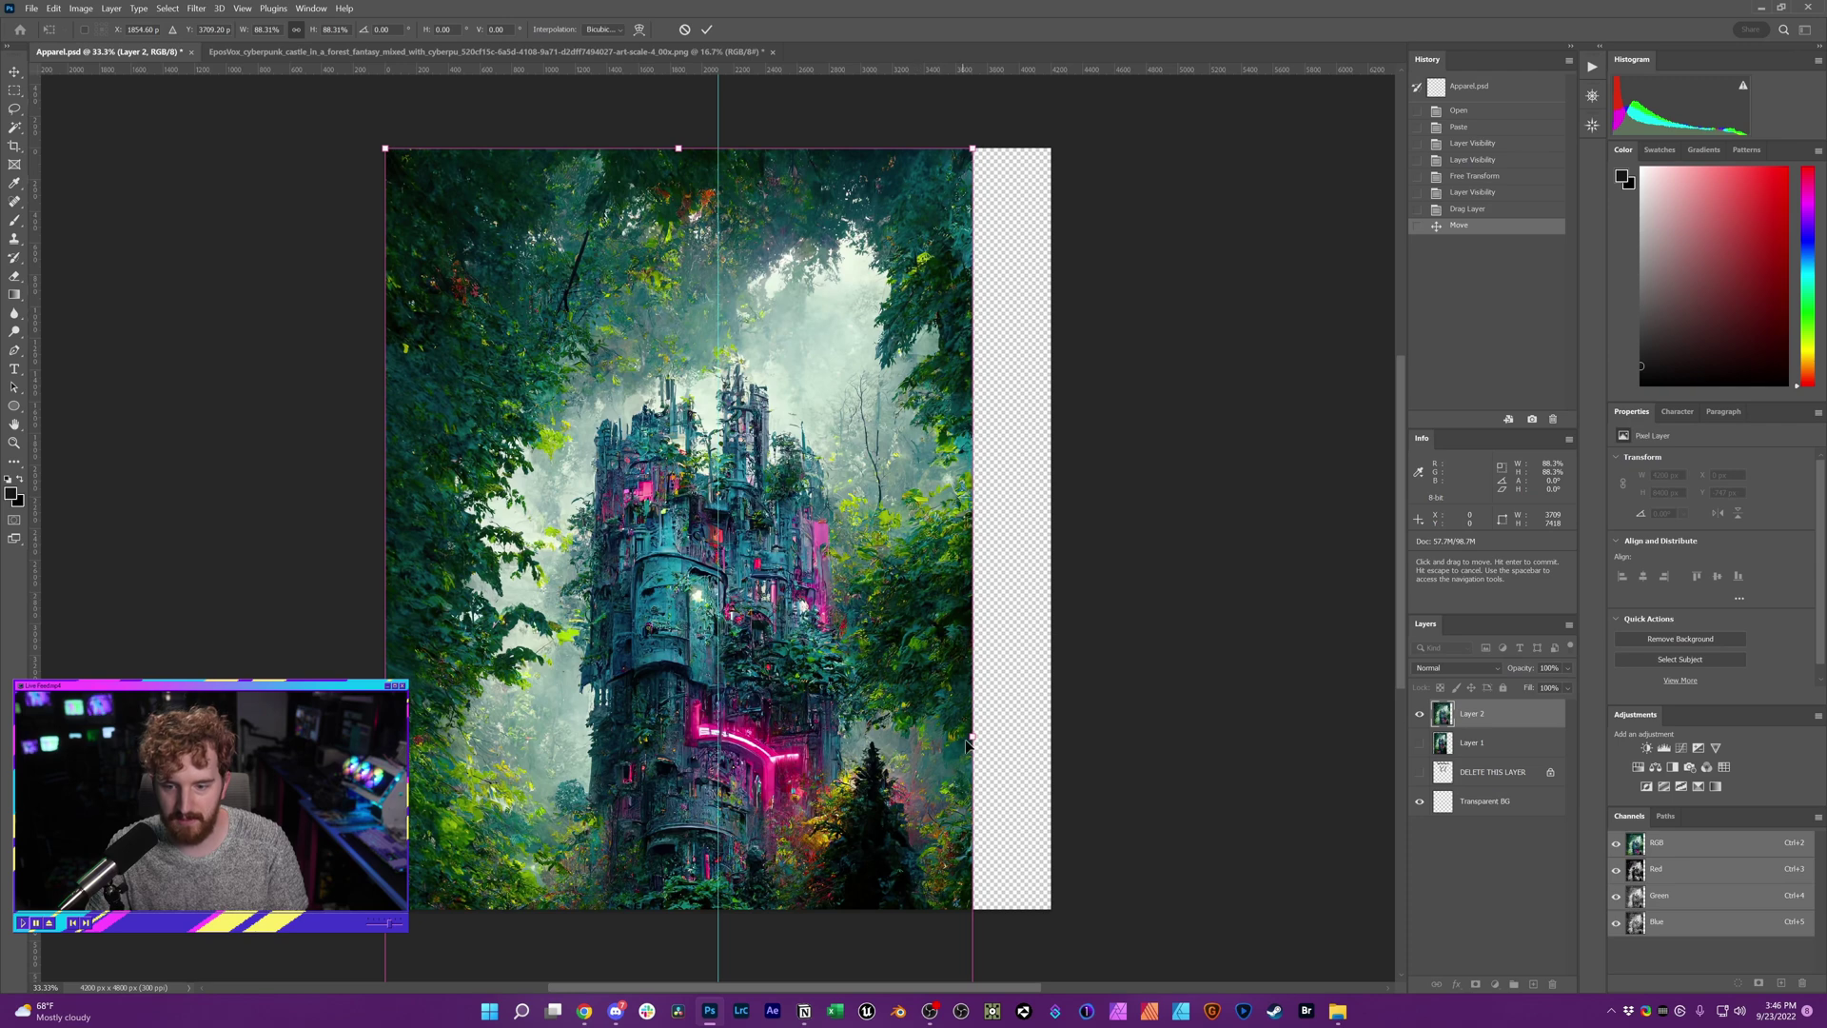
{"action": "left_click_drag", "start_coordinate": [992, 736], "coordinate": [1046, 763]}
{"action": "left_click_drag", "start_coordinate": [897, 731], "coordinate": [912, 566]}
{"action": "key", "text": "Return"}
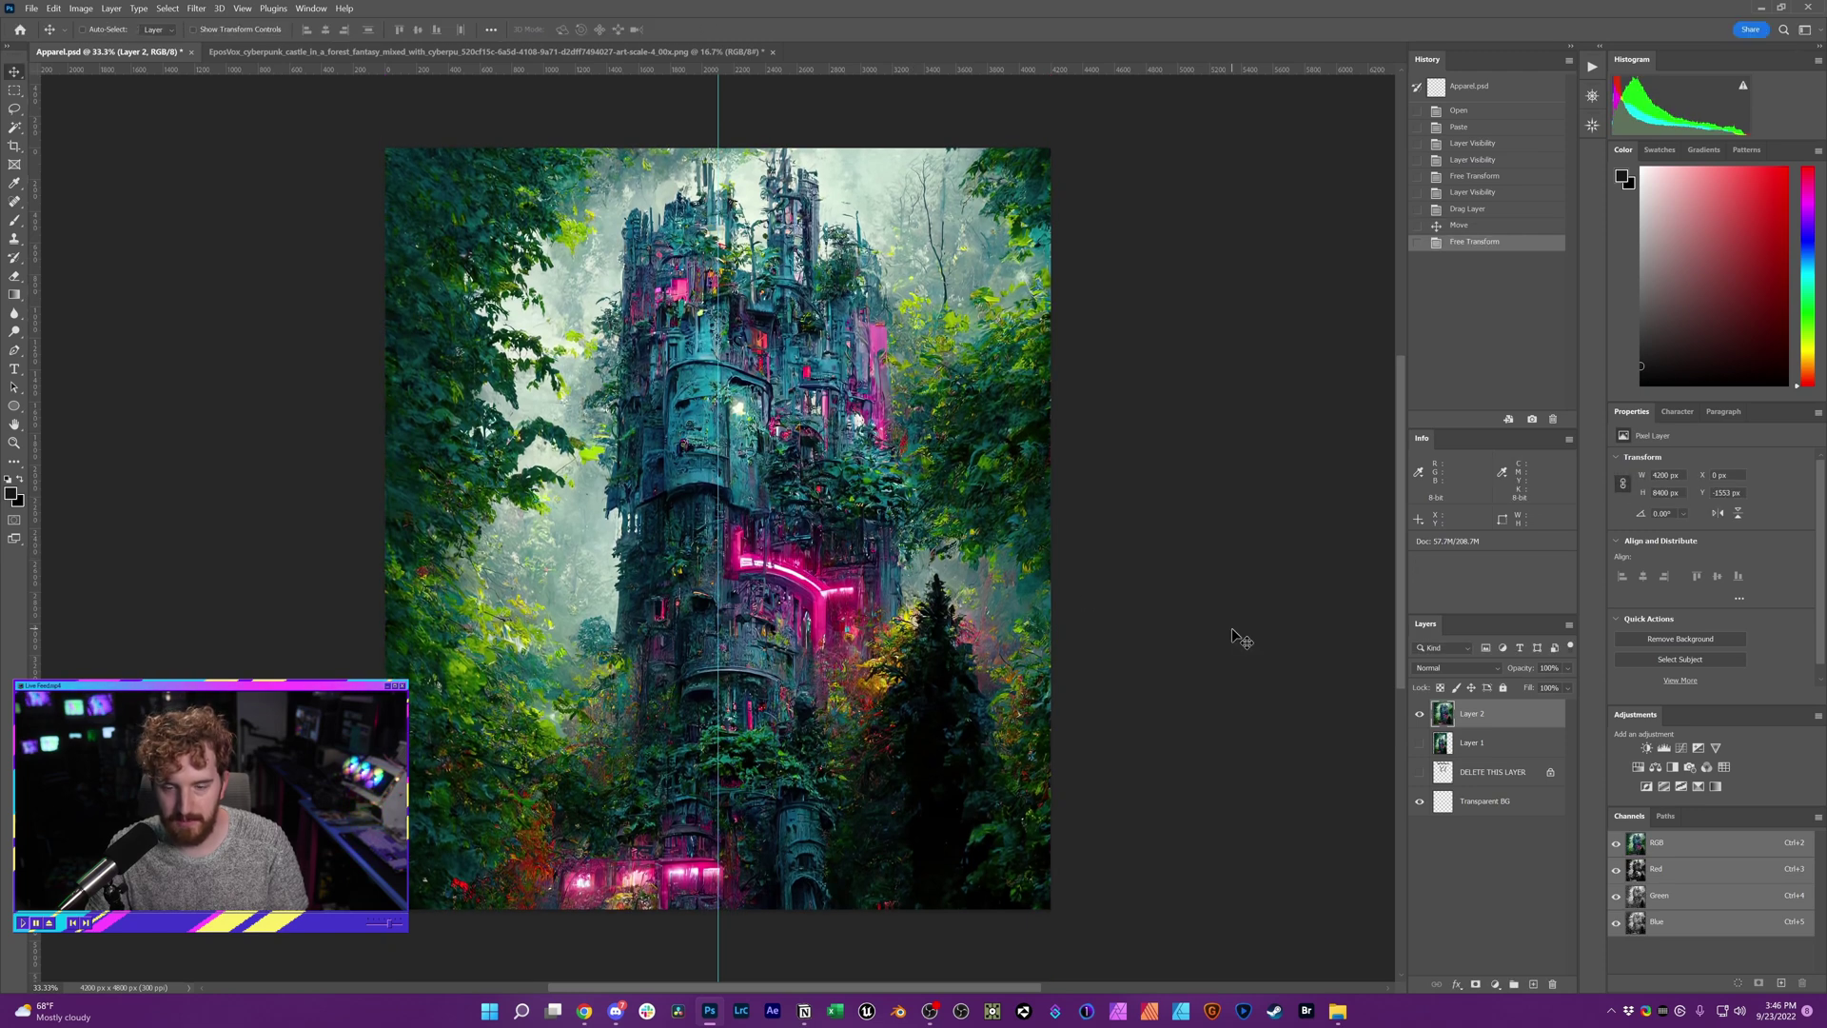
{"action": "key", "text": "ctrl+plus"}
{"action": "key", "text": "ctrl+plus"}
{"action": "key", "text": "ctrl+plus"}
{"action": "key", "text": "ctrl+plus"}
{"action": "key", "text": "ctrl+plus"}
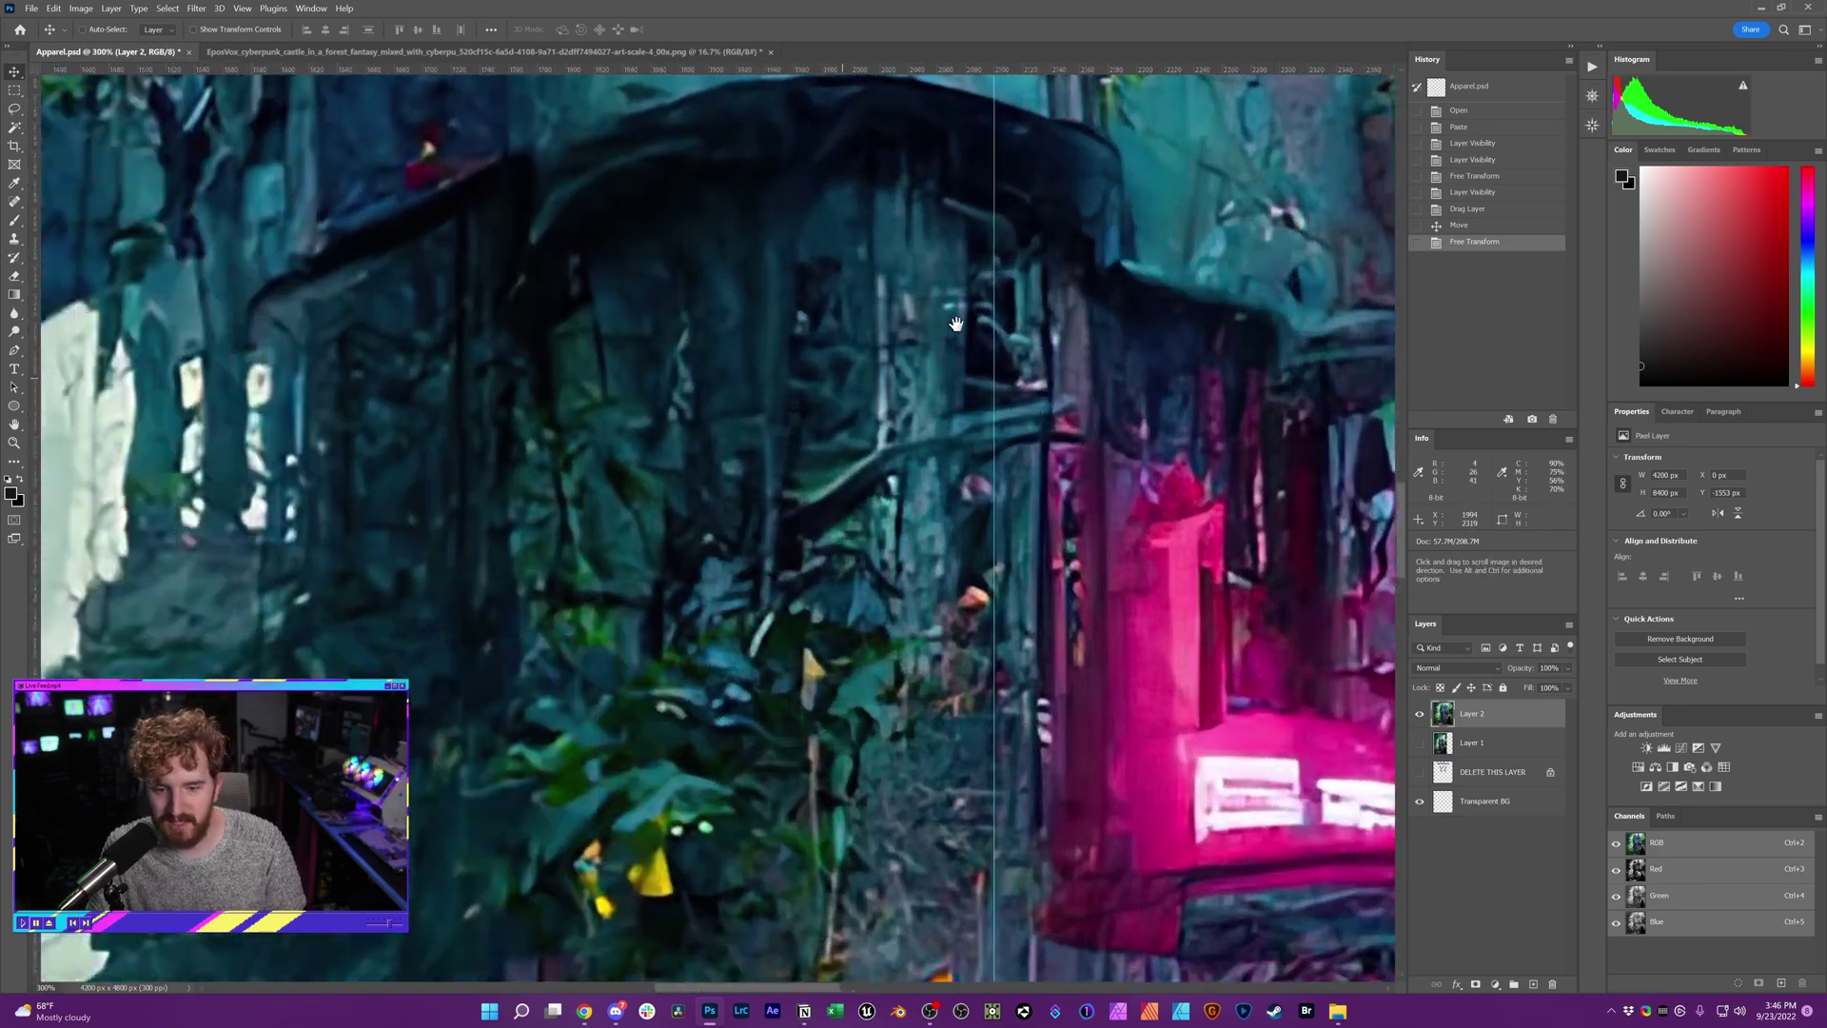
{"action": "left_click_drag", "start_coordinate": [956, 323], "coordinate": [906, 433]}
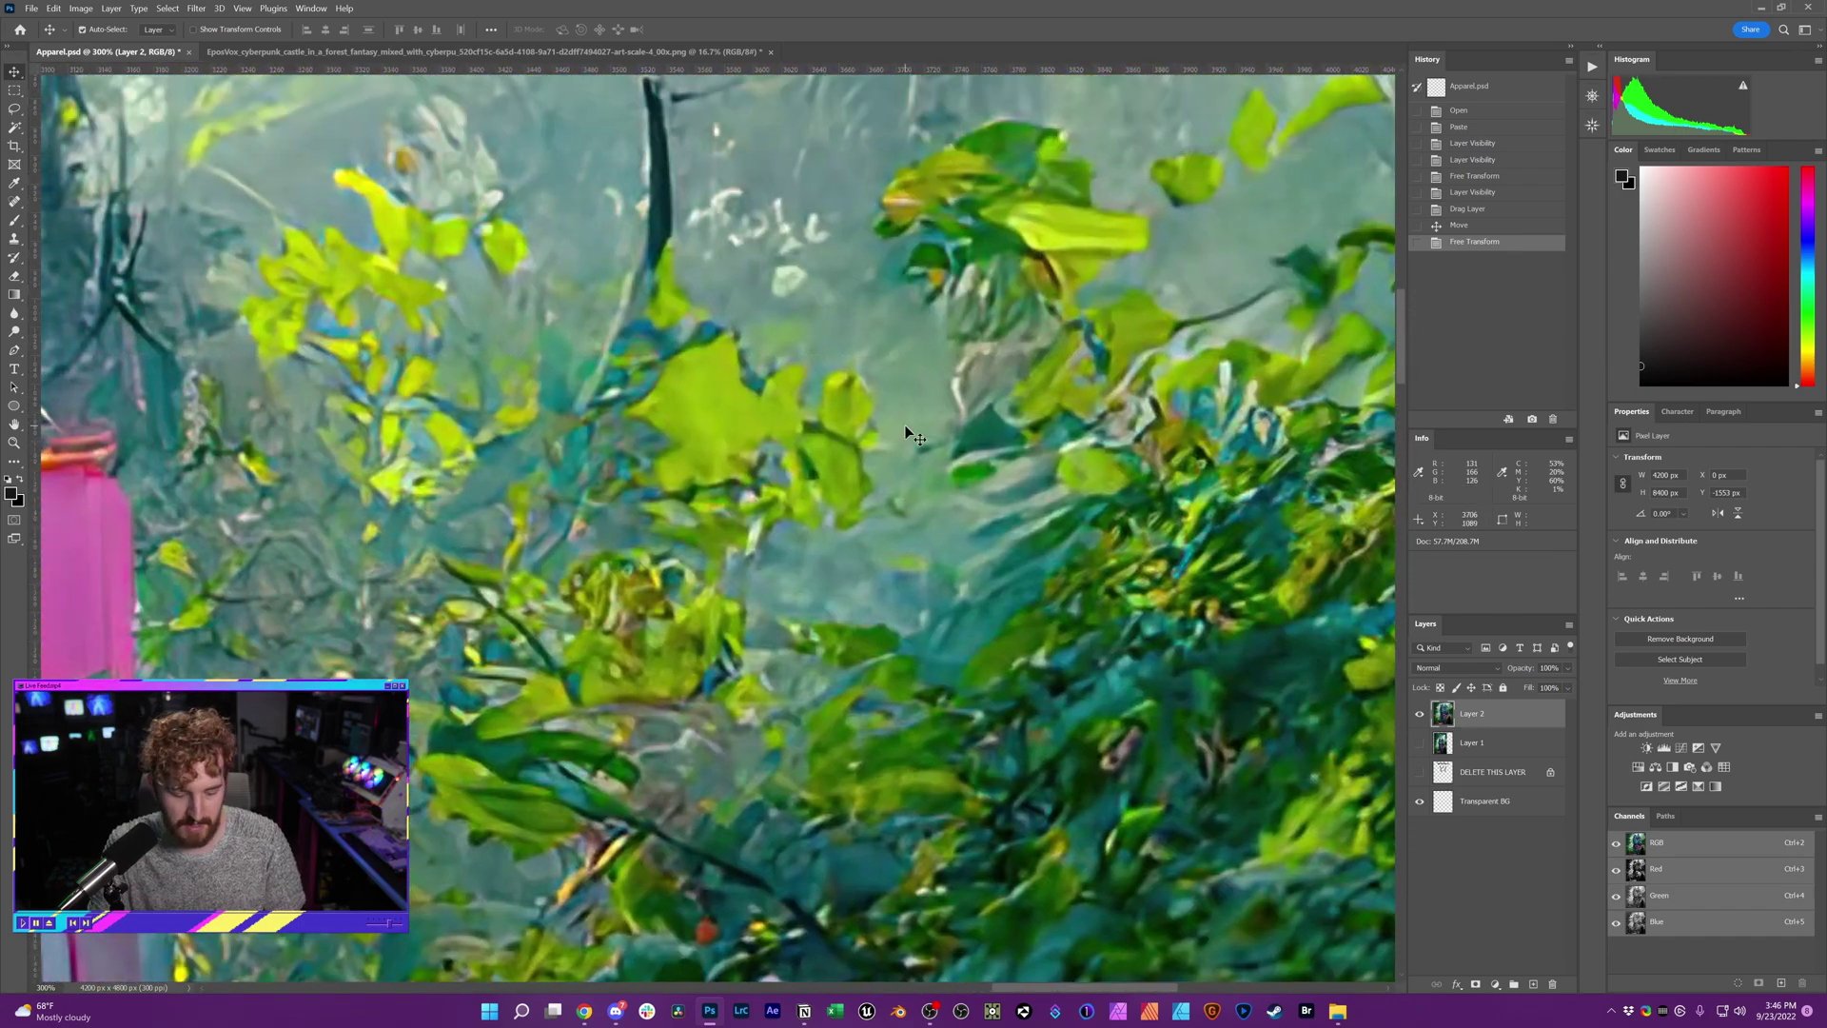
{"action": "key", "text": "ctrl+minus"}
{"action": "key", "text": "ctrl+minus"}
{"action": "key", "text": "ctrl+minus"}
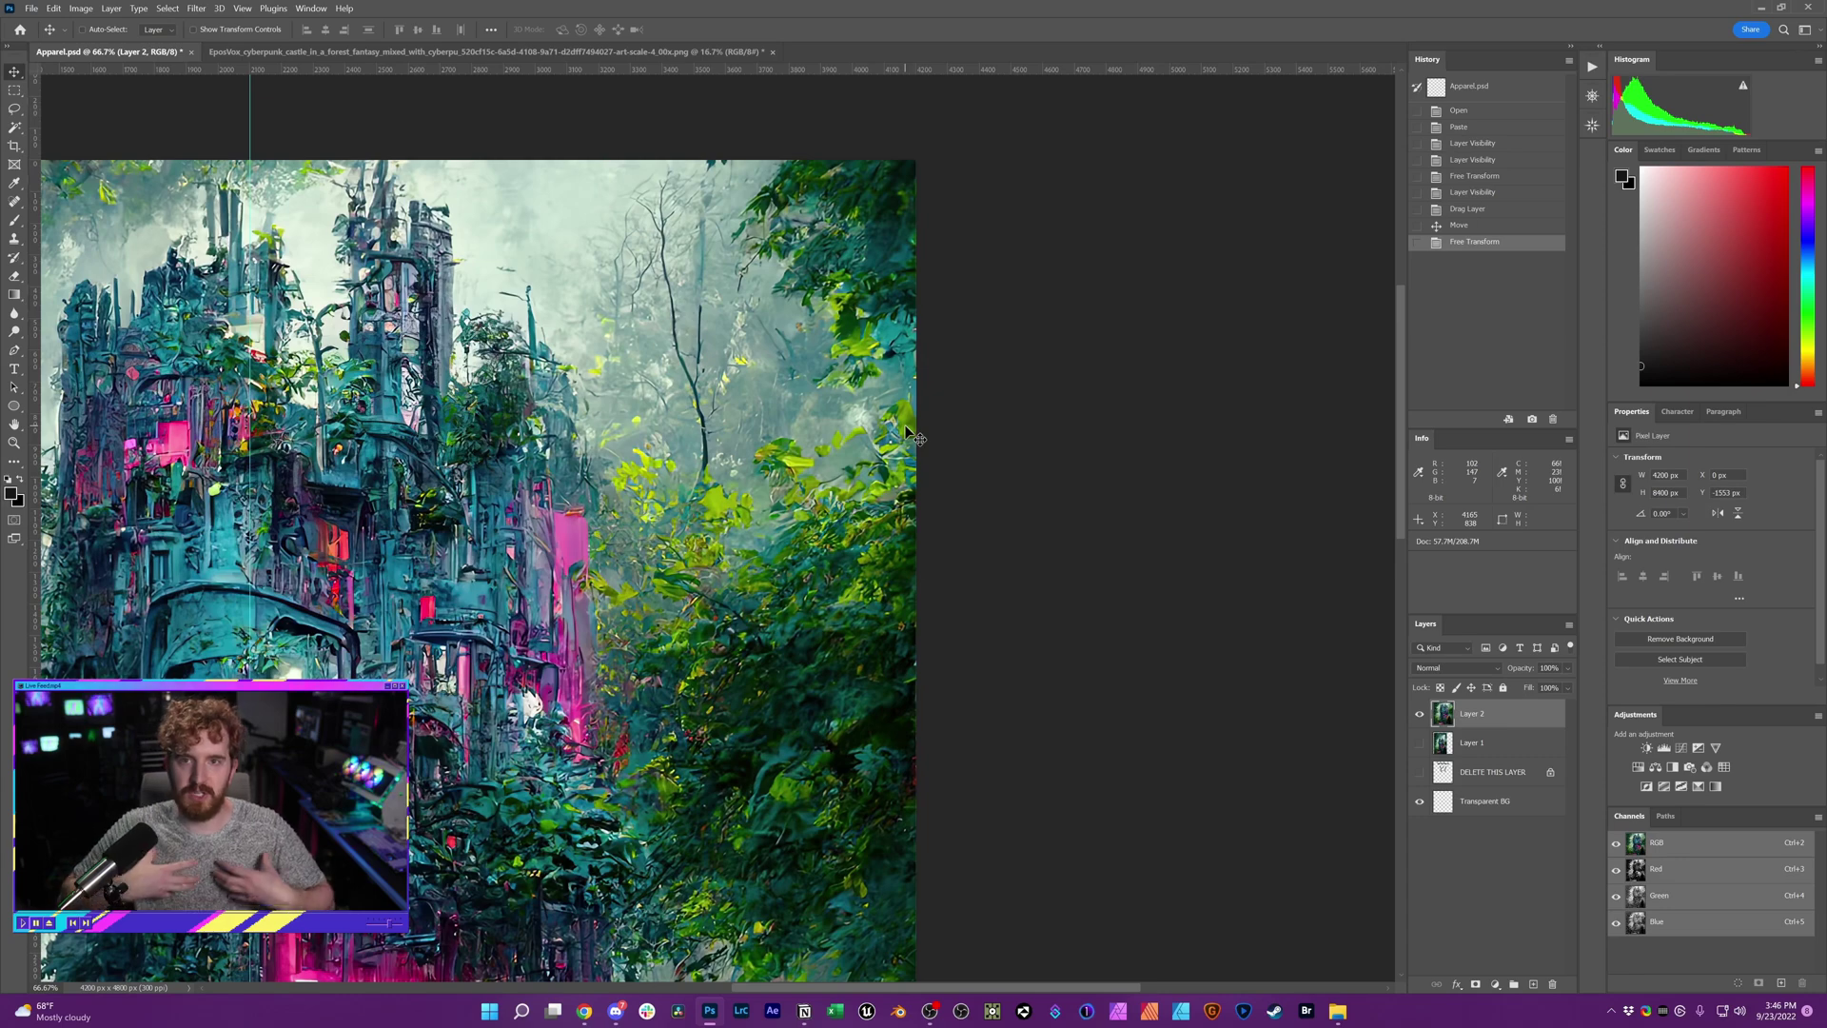
{"action": "left_click_drag", "start_coordinate": [478, 460], "coordinate": [721, 457]}
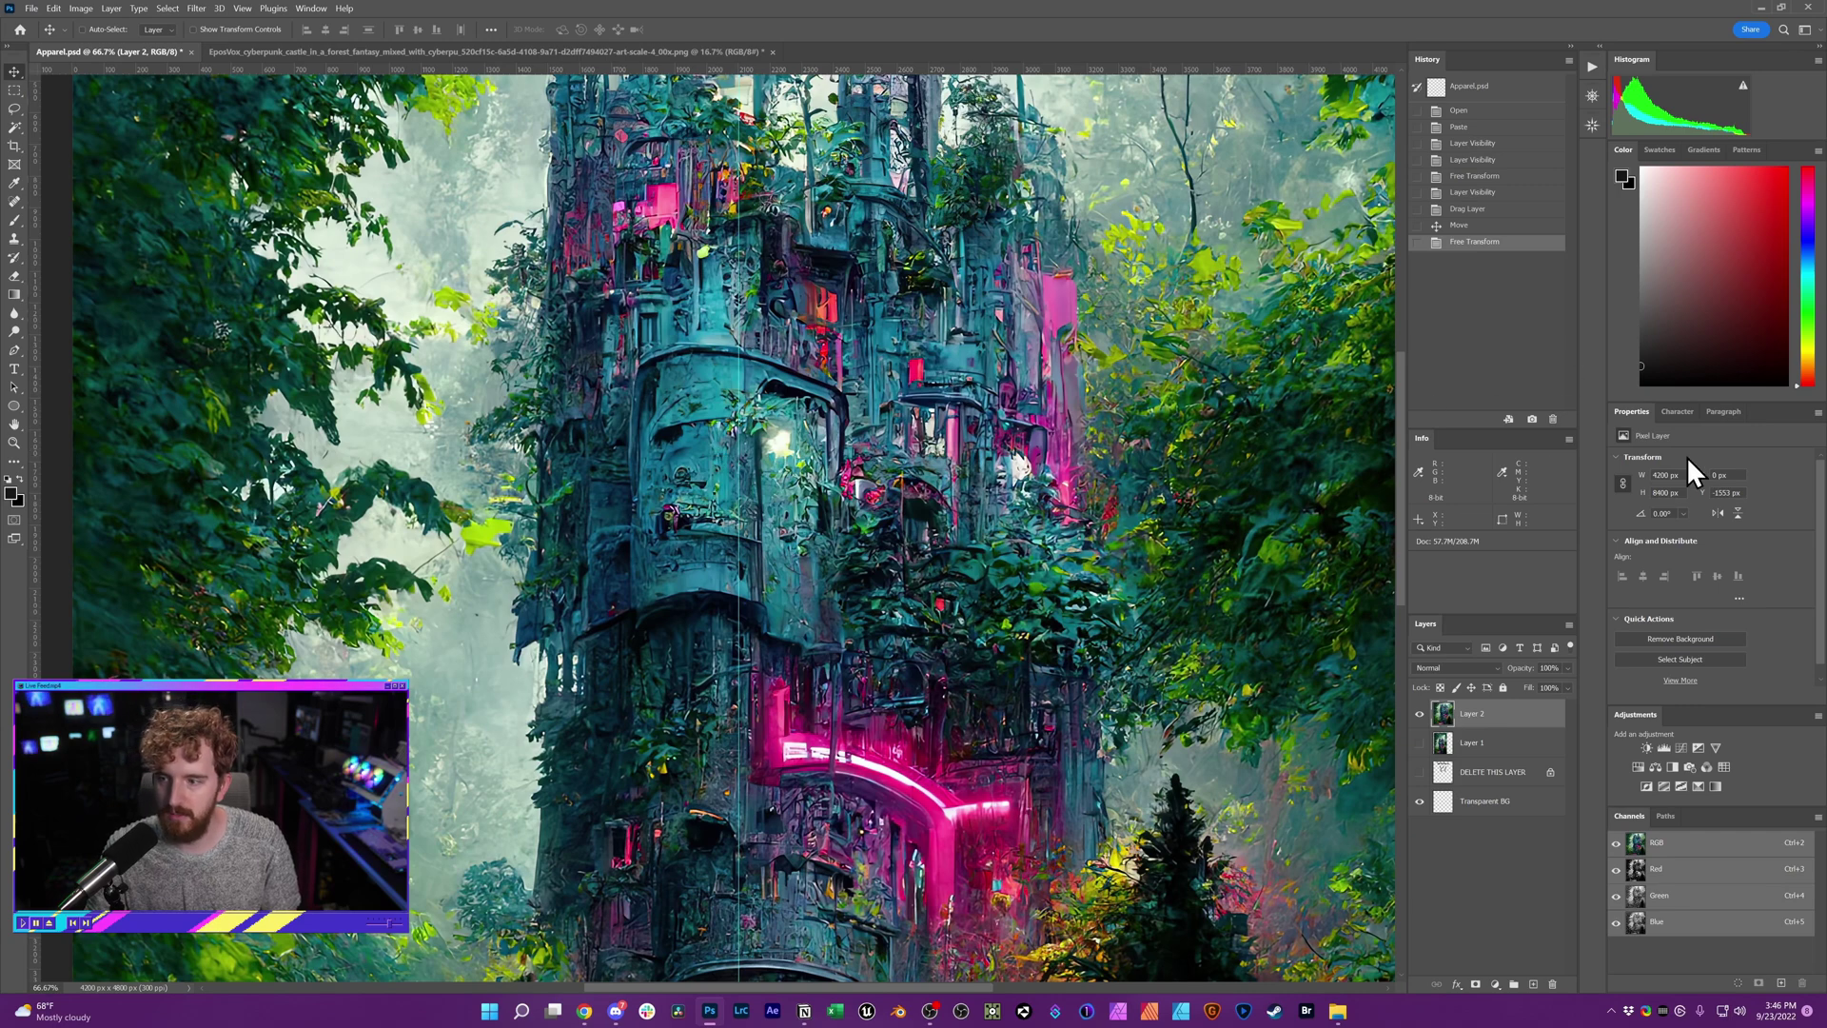
Step: Add Levels and Brightness/Contrast layers, raise contrast from 10 to 23, and duplicate the castle layer
{"action": "left_click", "coordinate": [1663, 747]}
{"action": "left_click", "coordinate": [1647, 747]}
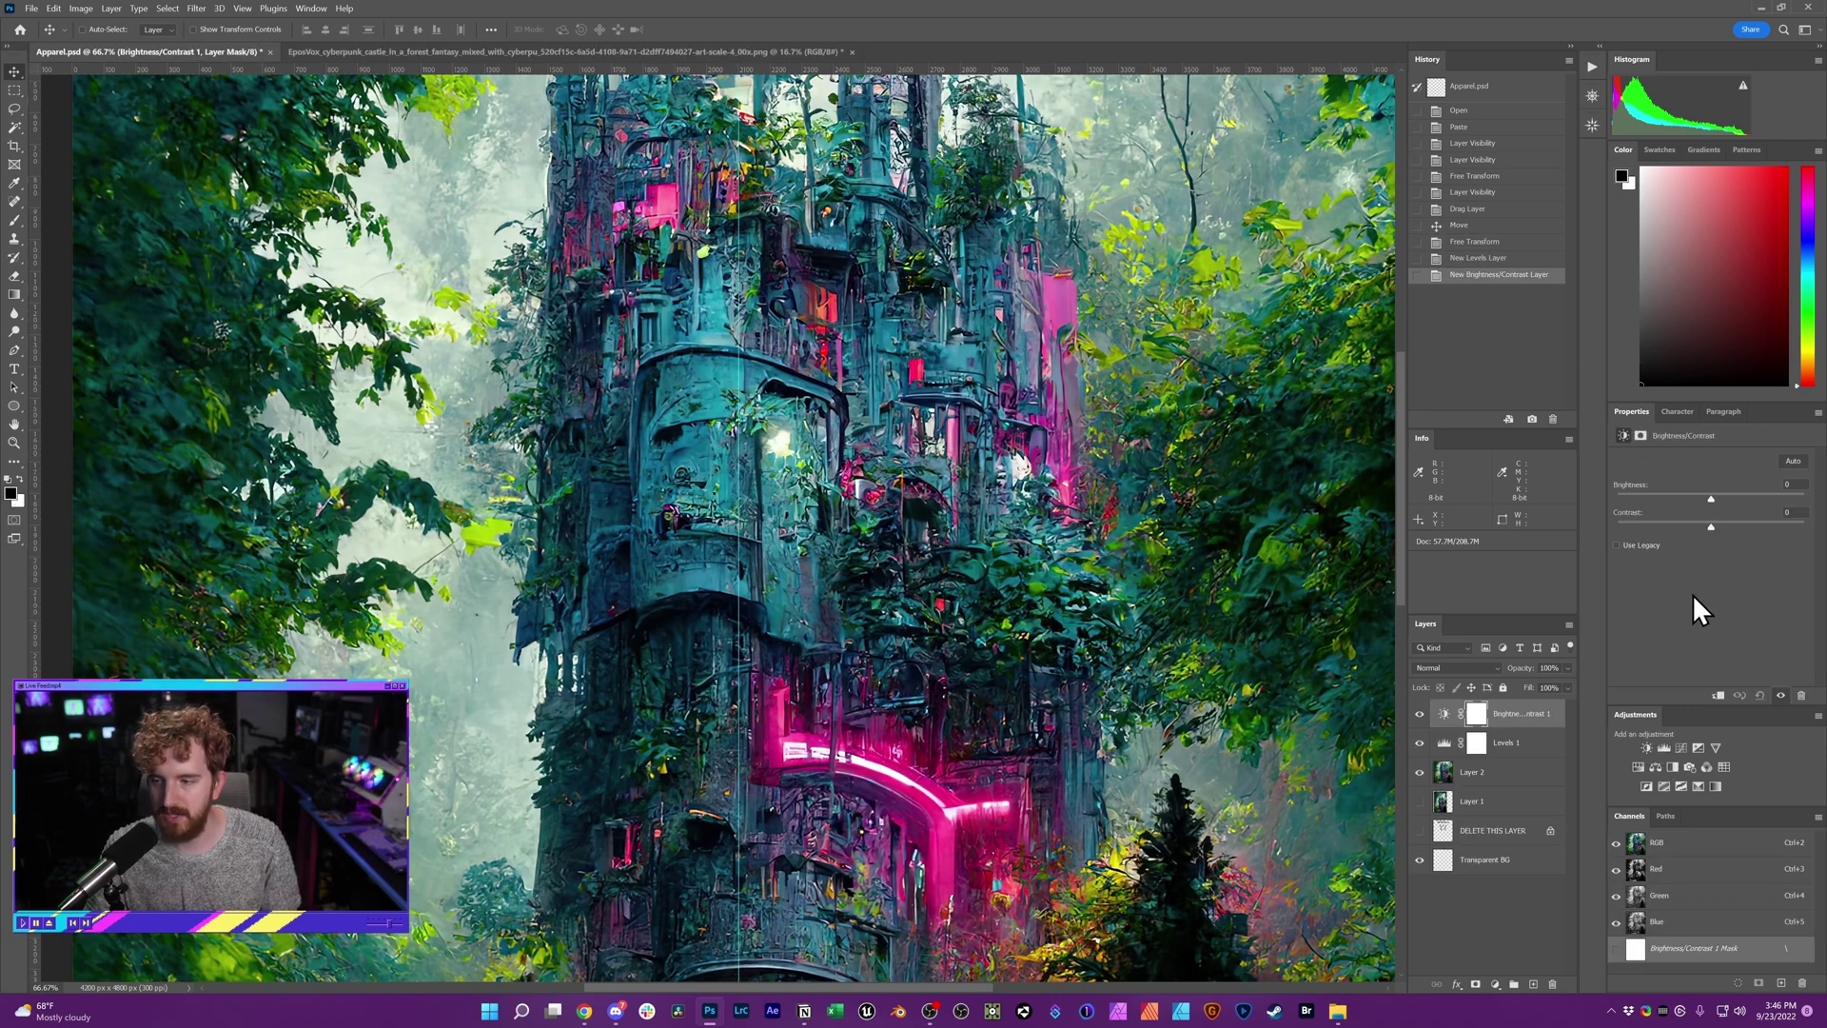
{"action": "mouse_move", "coordinate": [1722, 526]}
{"action": "left_mouse_down"}
{"action": "mouse_move", "coordinate": [1705, 498]}
{"action": "mouse_move", "coordinate": [1720, 499]}
{"action": "left_mouse_up"}
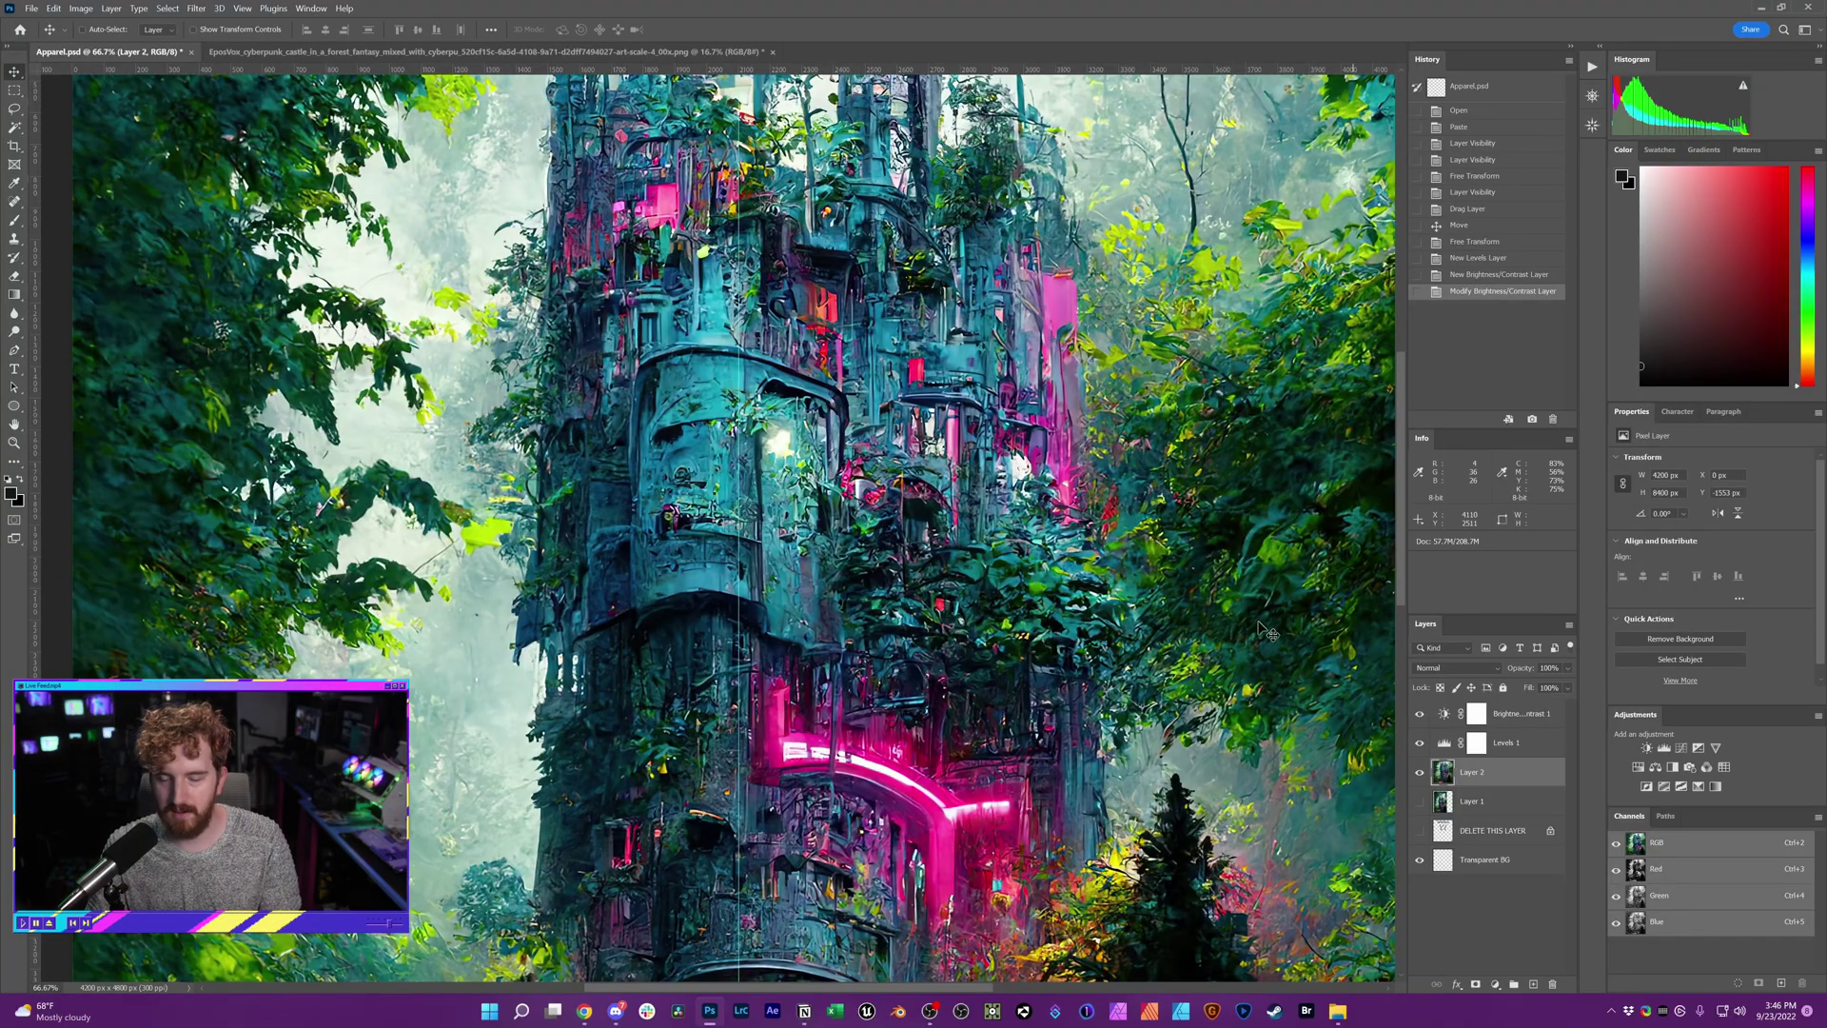
{"action": "key", "text": "ctrl+j"}
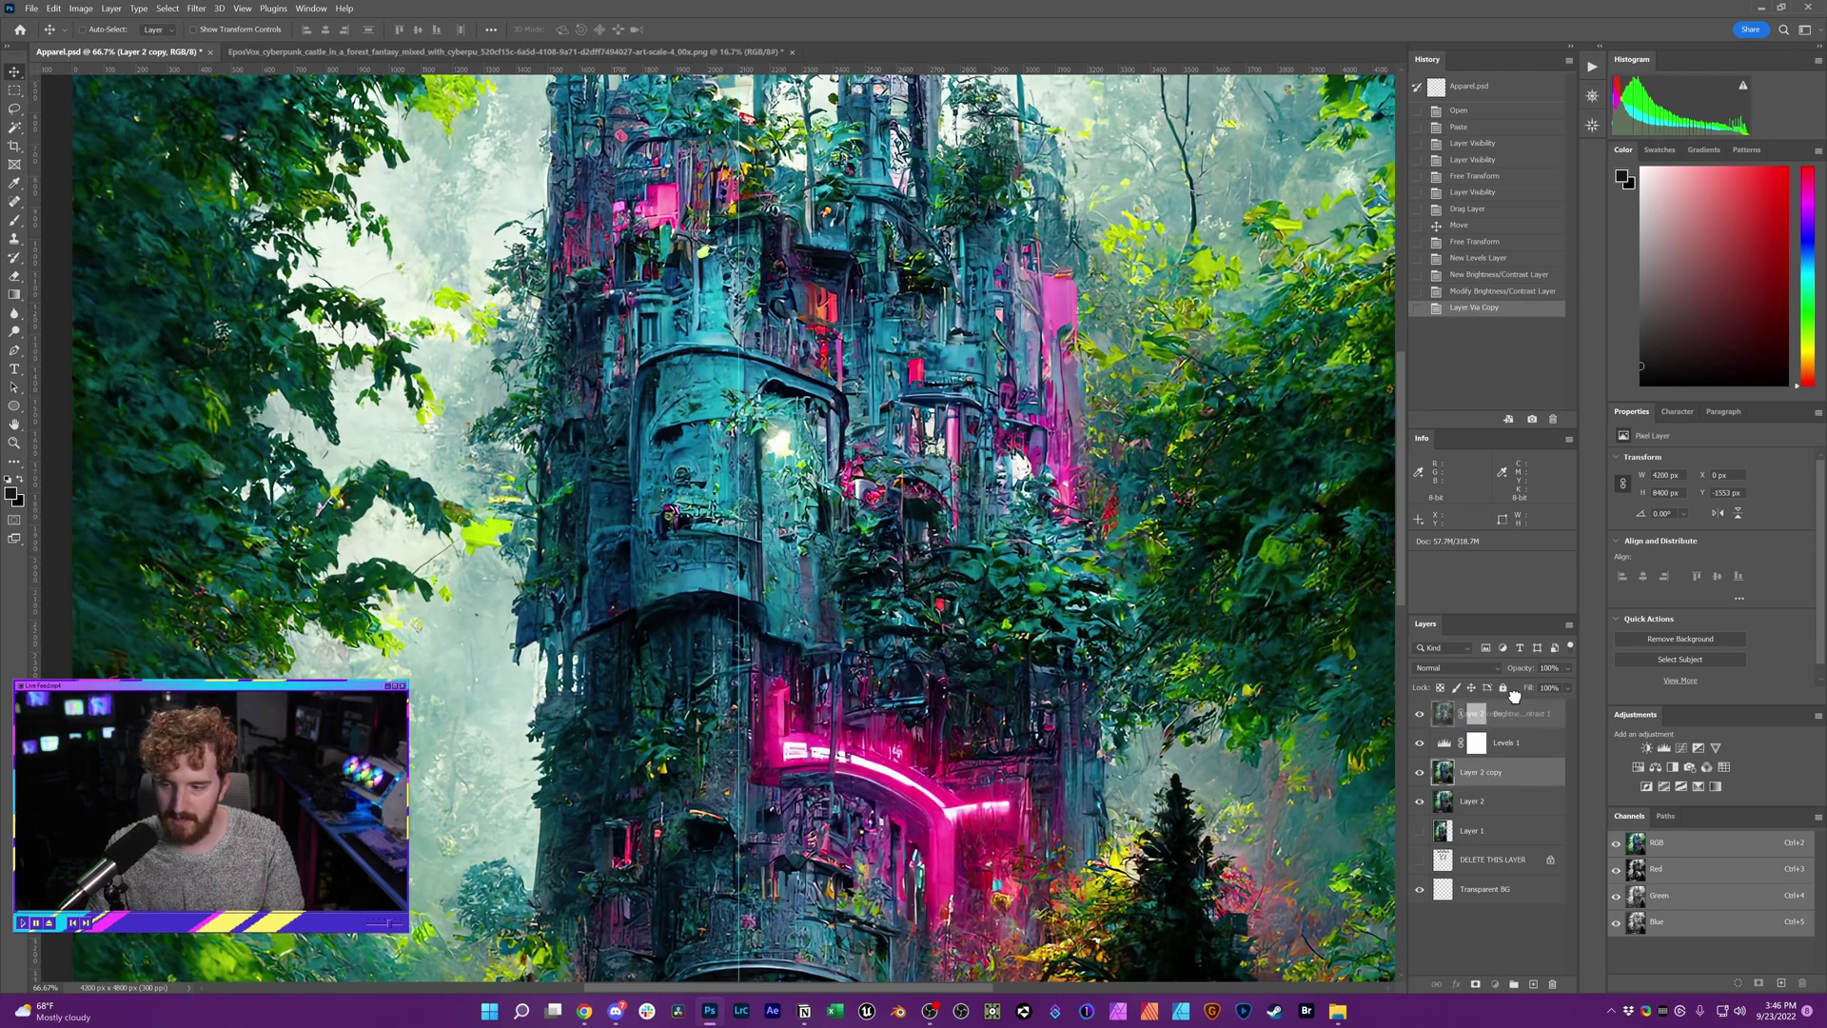
Step: Move Layer 2 copy to the top of the stack and set its blend mode to Overlay
{"action": "left_click_drag", "start_coordinate": [1513, 702], "coordinate": [1495, 699]}
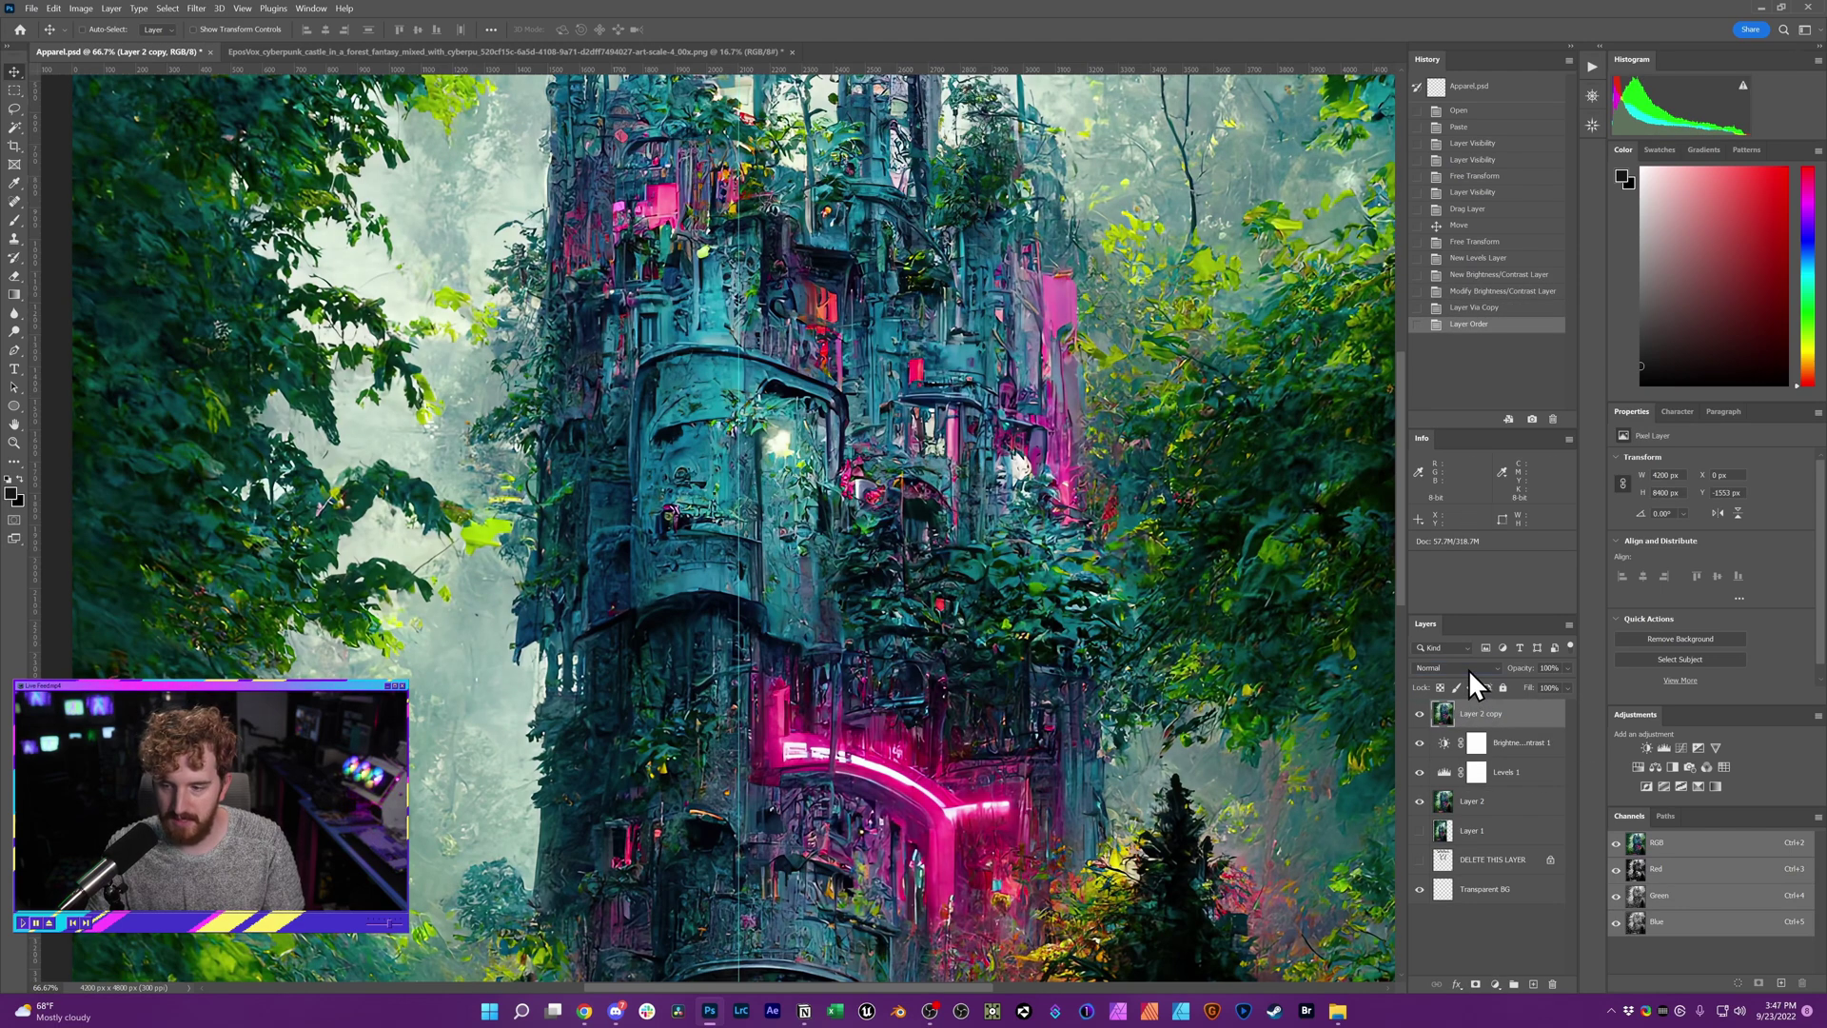
{"action": "left_click", "coordinate": [1469, 670]}
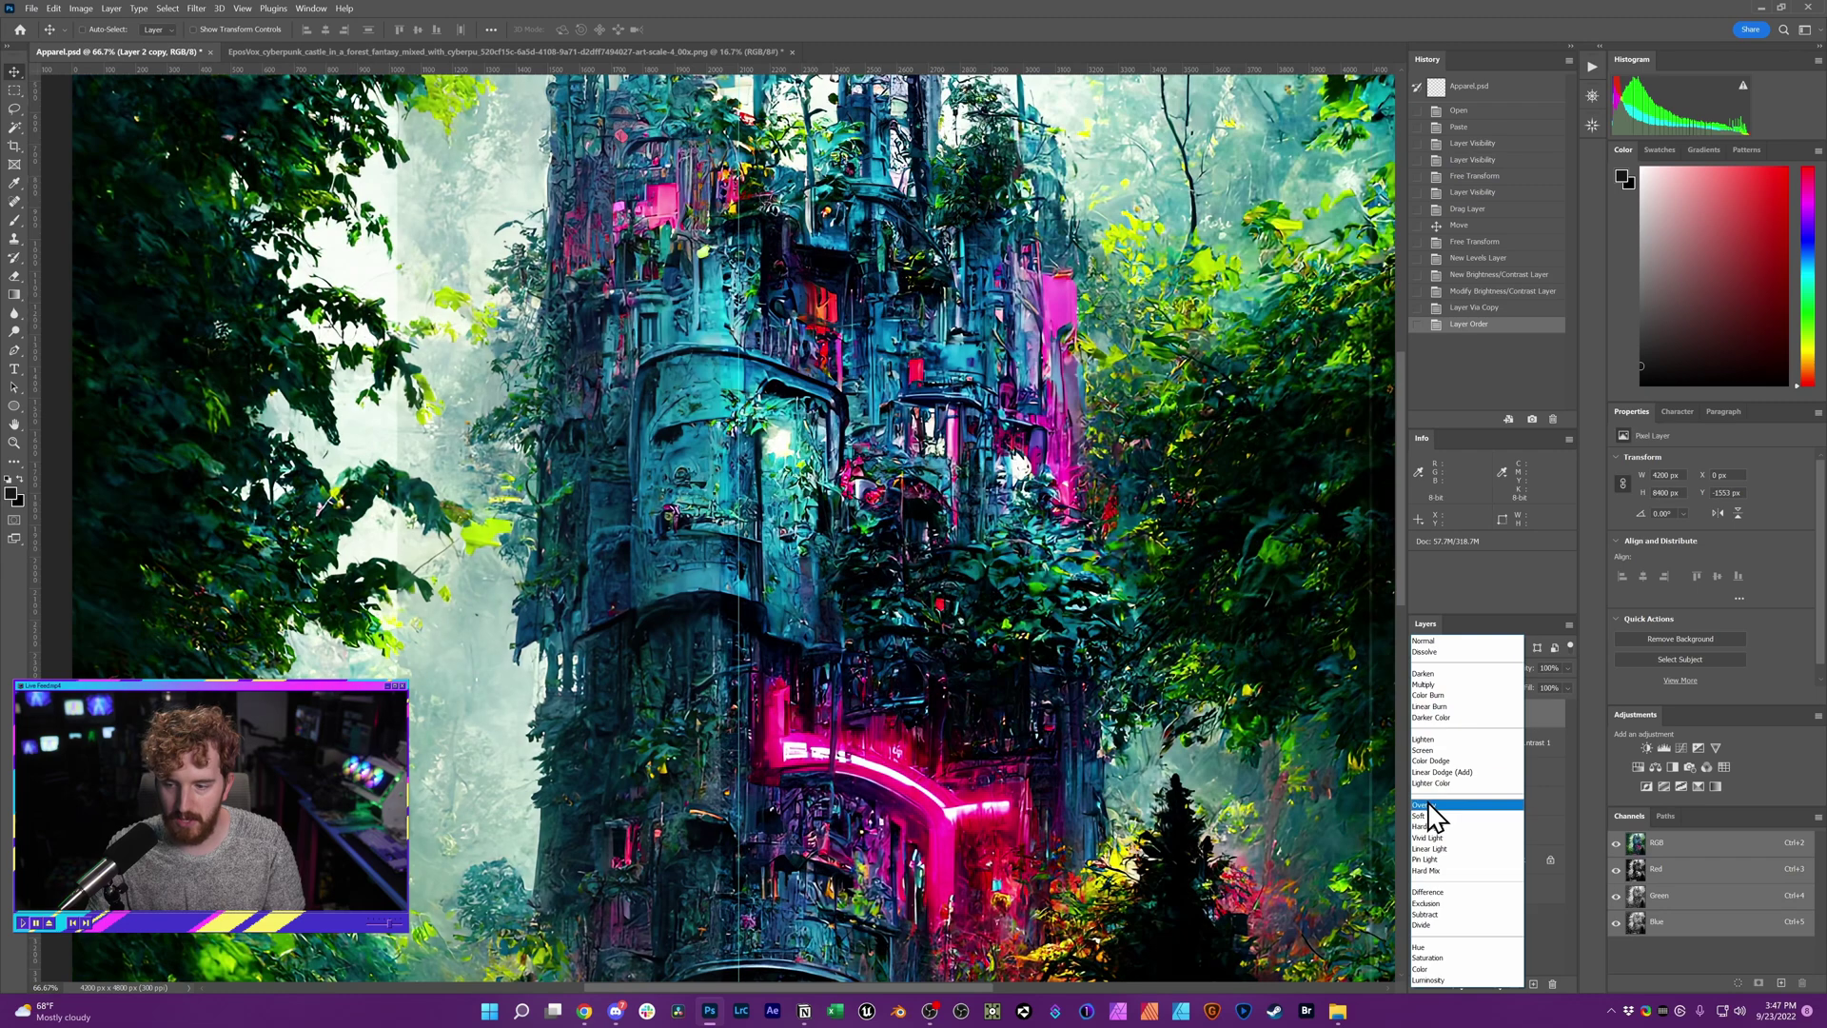
{"action": "left_click", "coordinate": [1429, 804]}
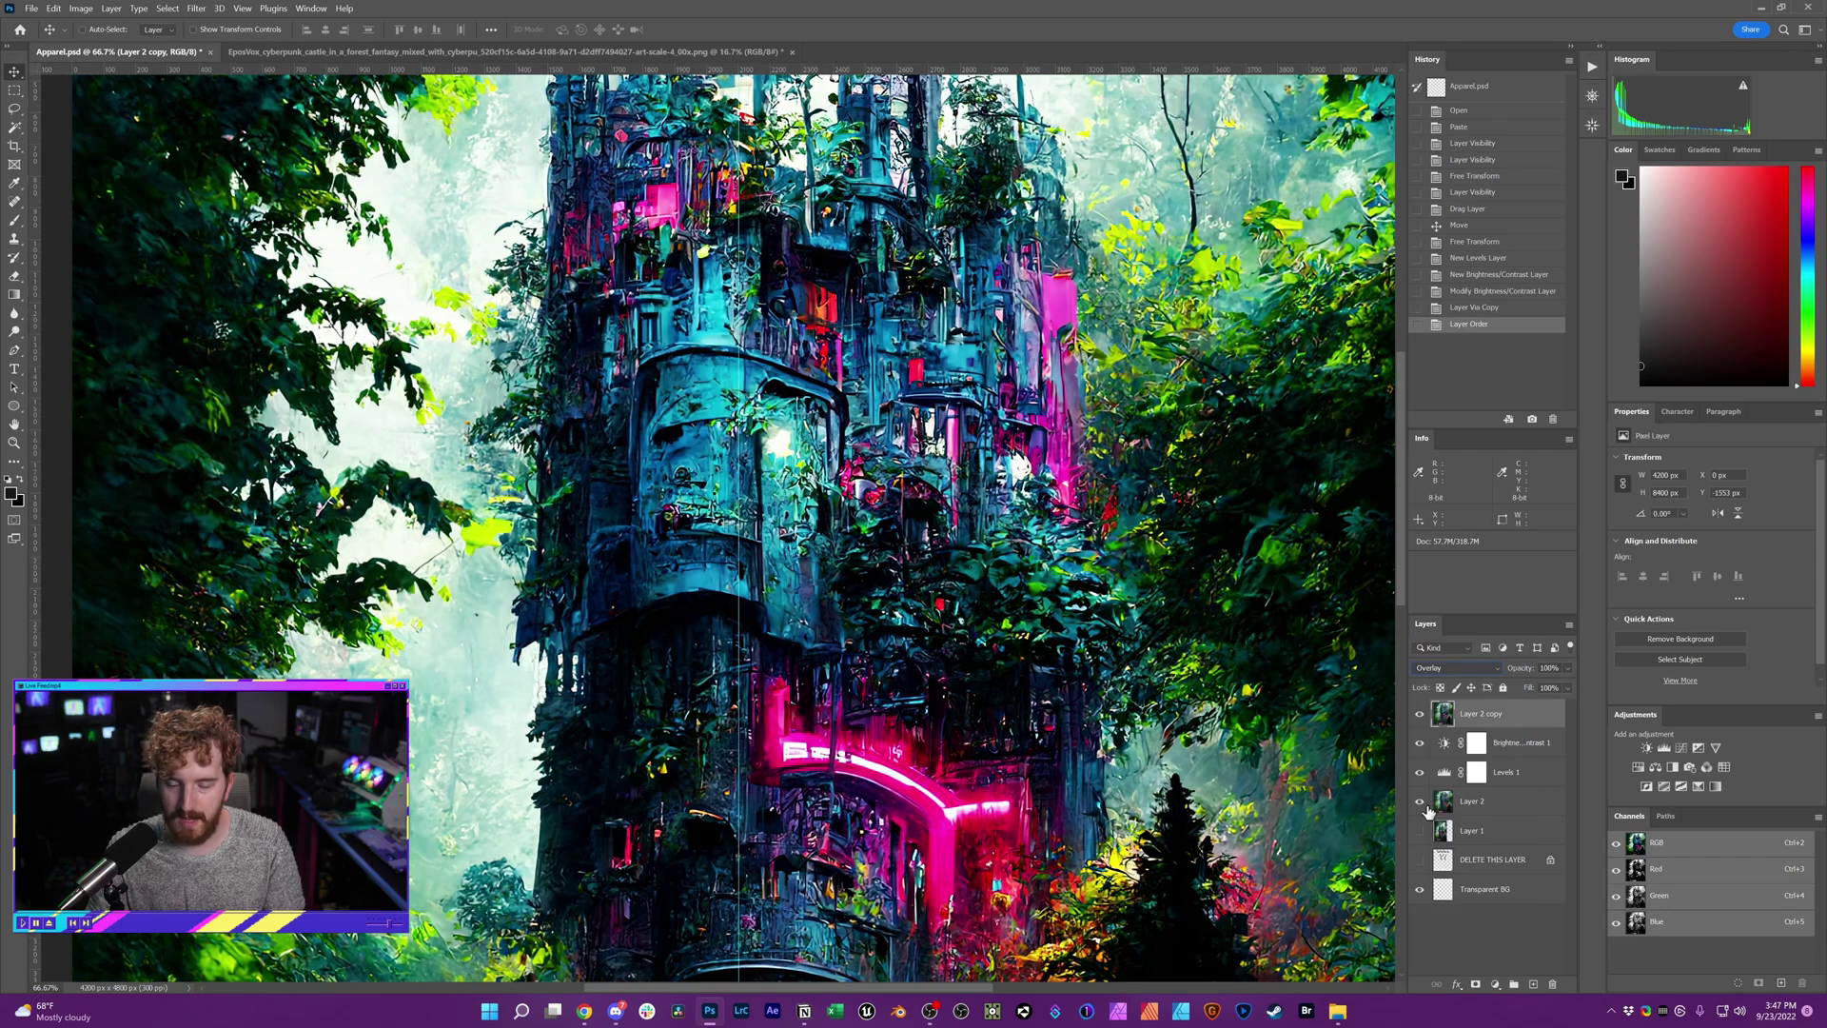
Step: Apply a High Pass filter to the castle copy with a radius of 153.2
{"action": "left_click", "coordinate": [195, 10]}
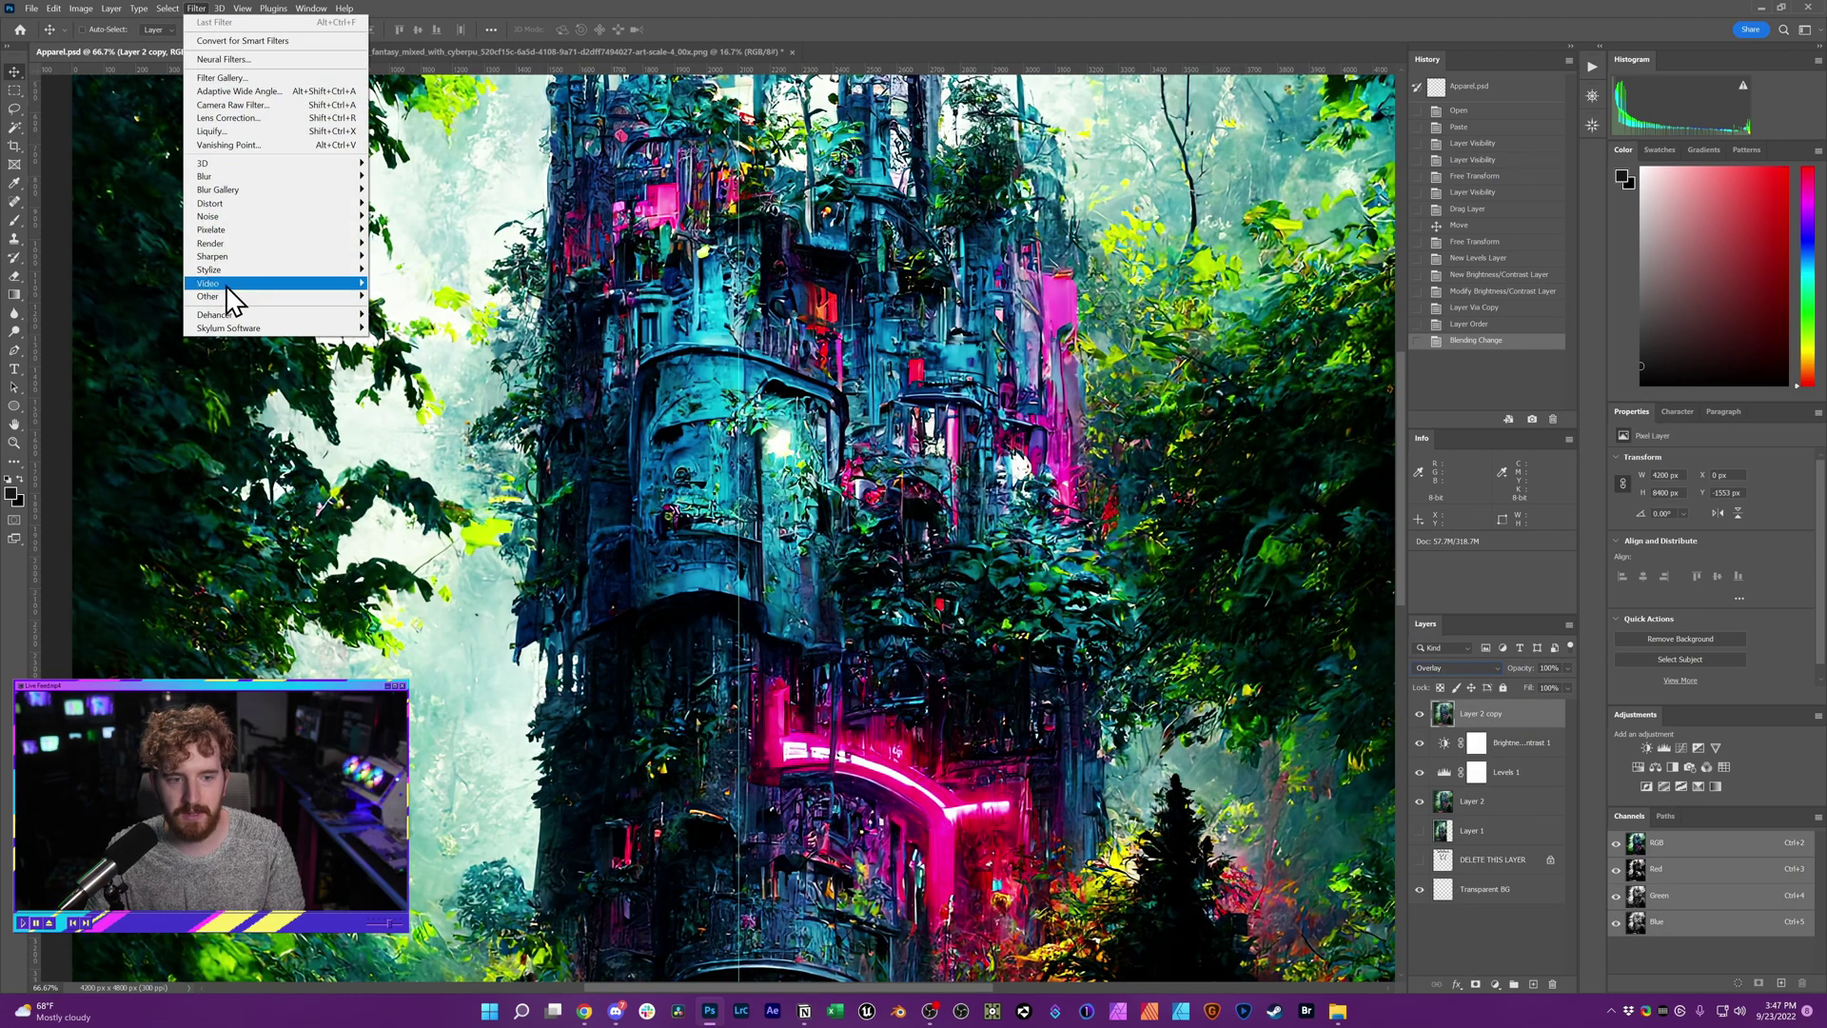
{"action": "left_click", "coordinate": [443, 322]}
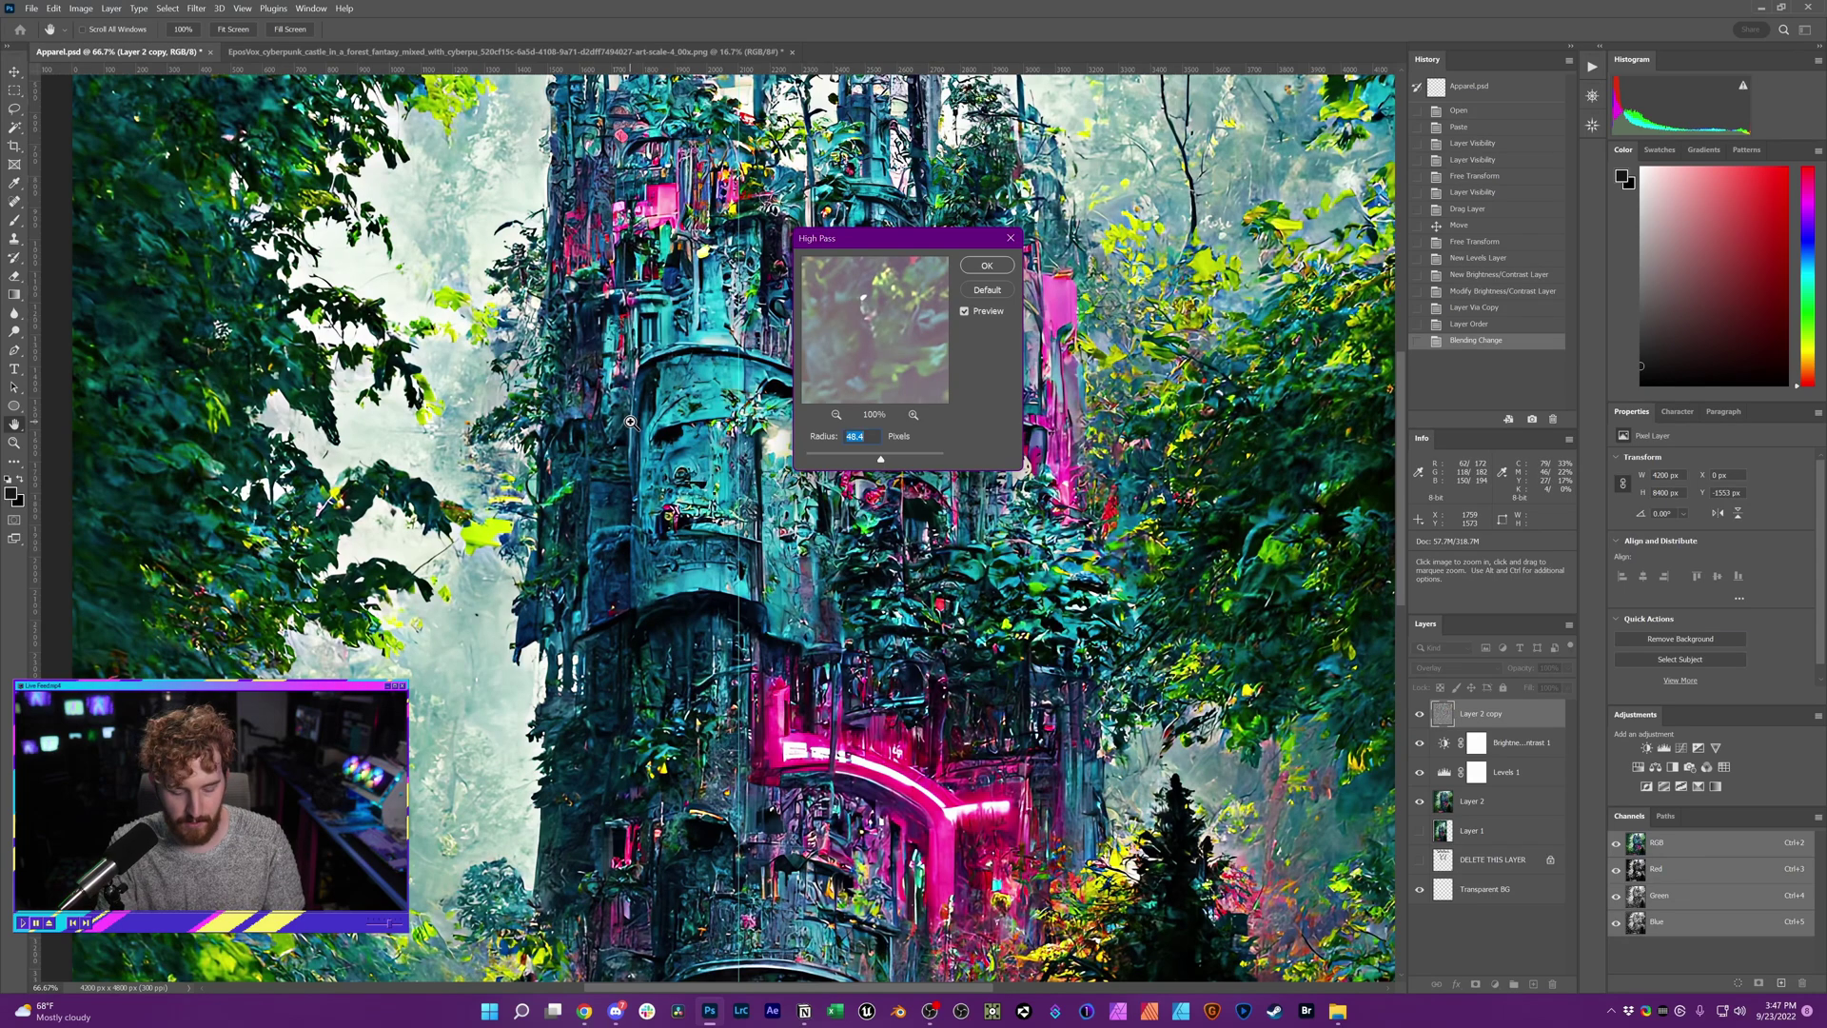
{"action": "scroll", "coordinate": [632, 421], "scroll_direction": "up", "scroll_amount": 6}
{"action": "scroll", "coordinate": [656, 452], "scroll_direction": "right", "scroll_amount": 5}
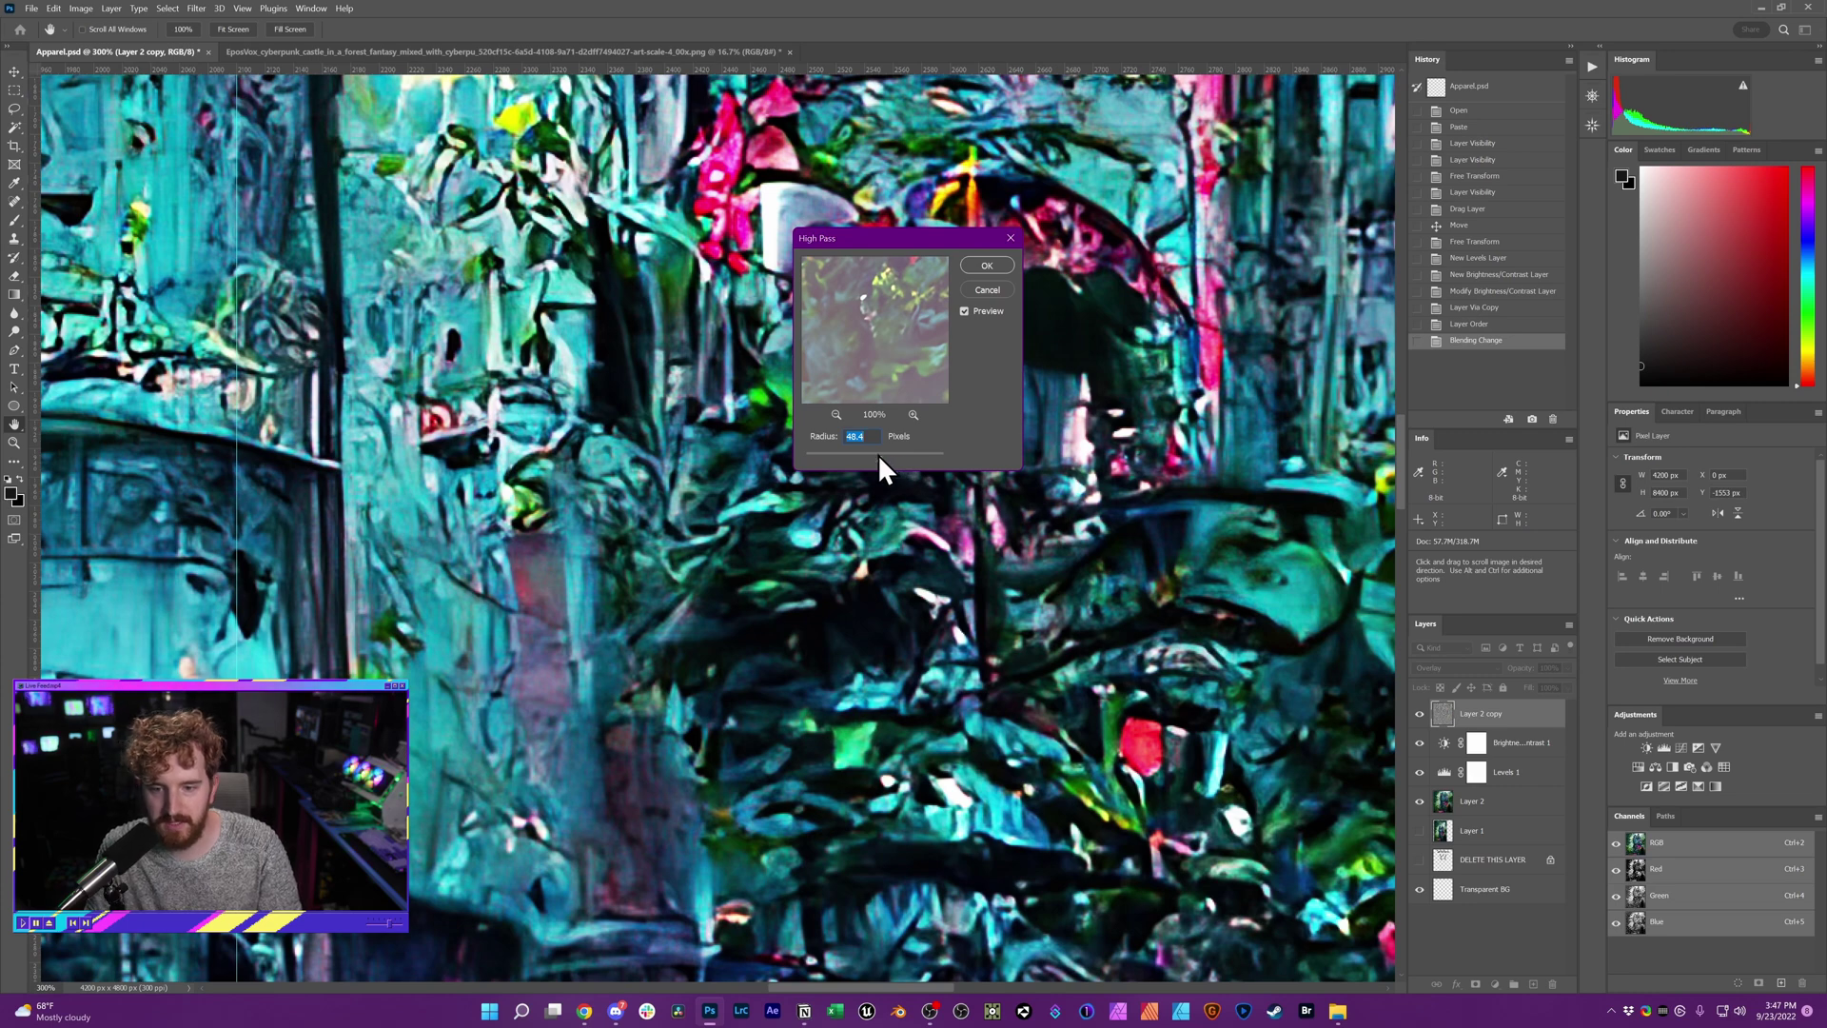
{"action": "mouse_move", "coordinate": [877, 454]}
{"action": "left_mouse_down"}
{"action": "mouse_move", "coordinate": [811, 455]}
{"action": "mouse_move", "coordinate": [891, 457]}
{"action": "left_mouse_up"}
{"action": "key", "text": "ctrl+1"}
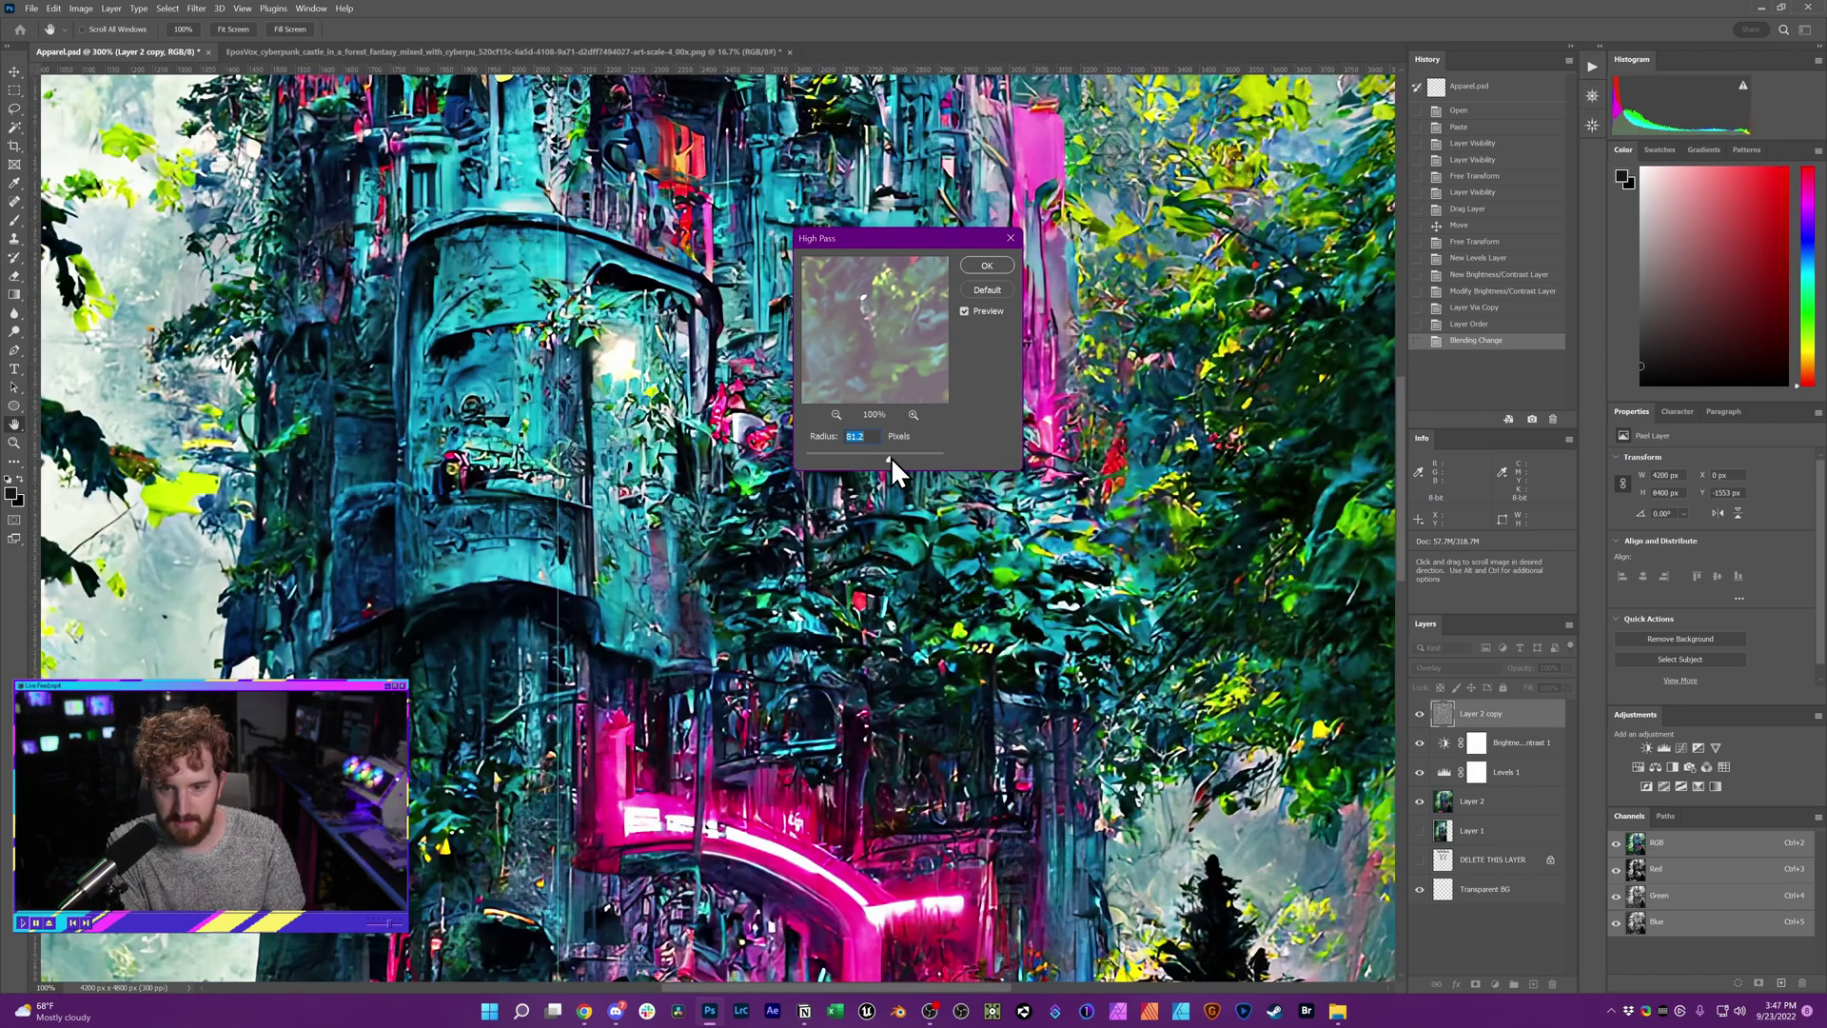
{"action": "key", "text": "ctrl+minus"}
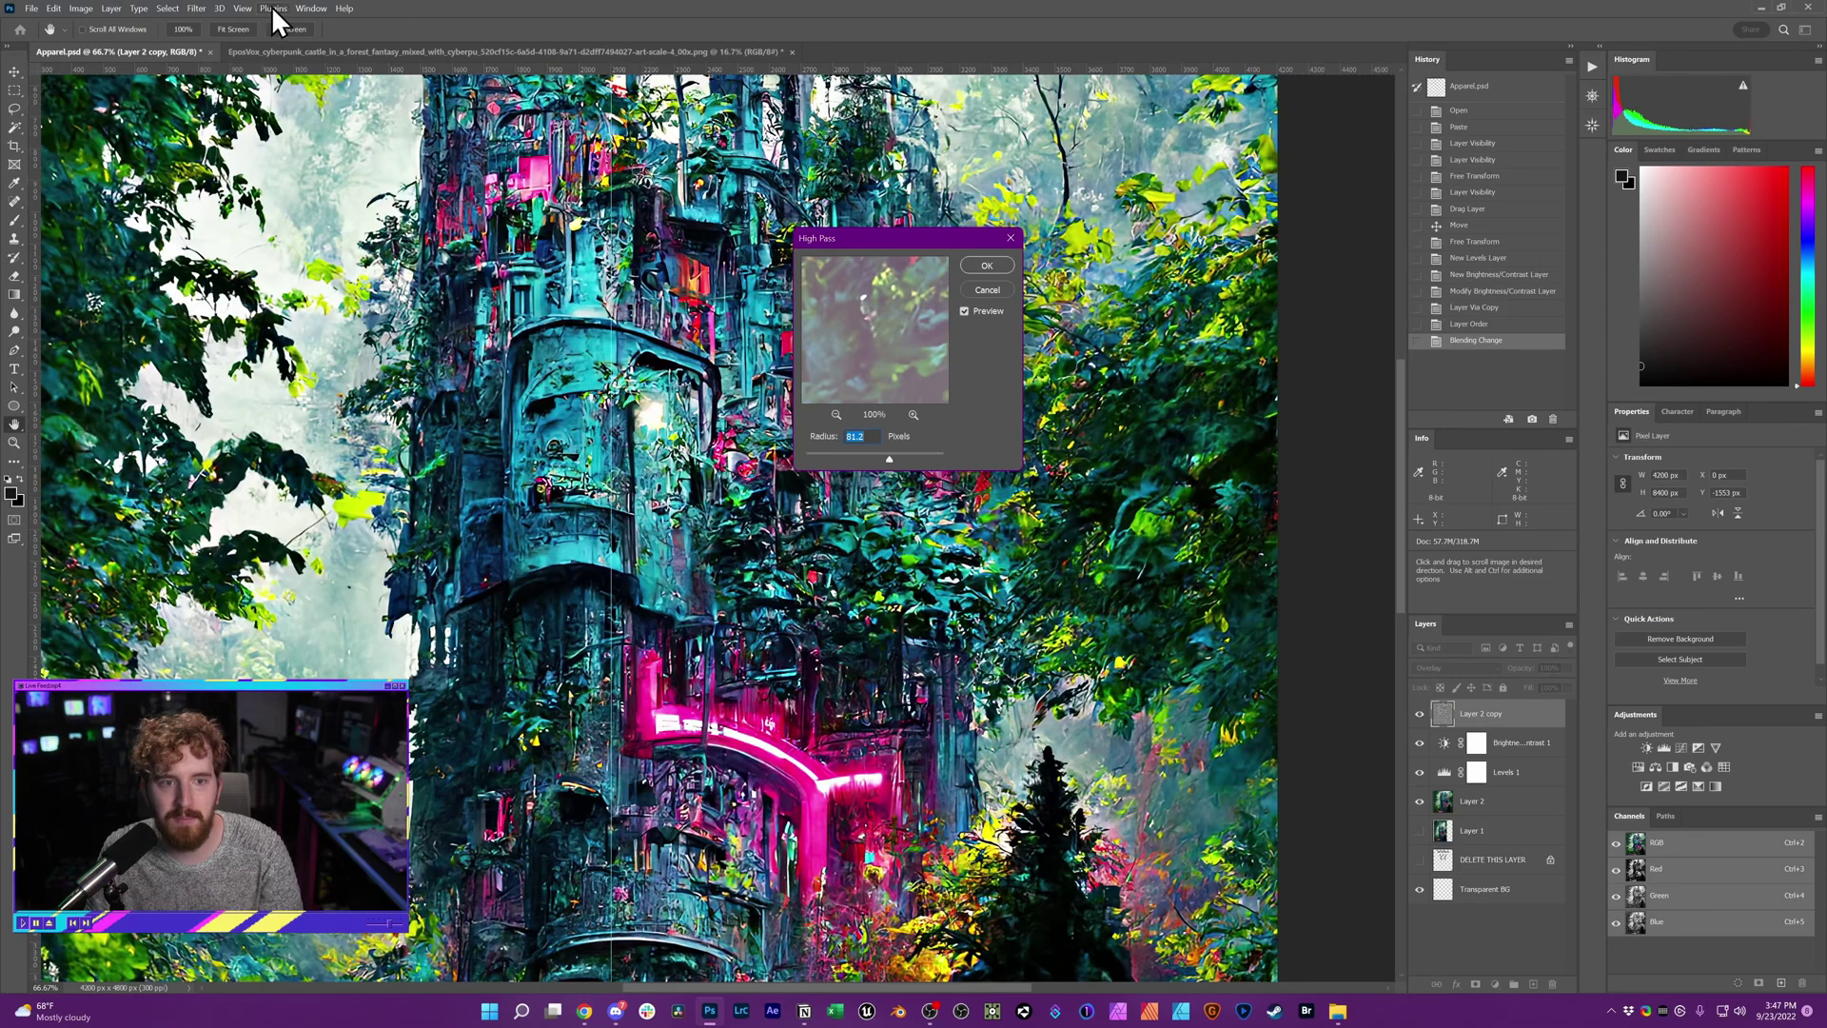
{"action": "left_click", "coordinate": [198, 10]}
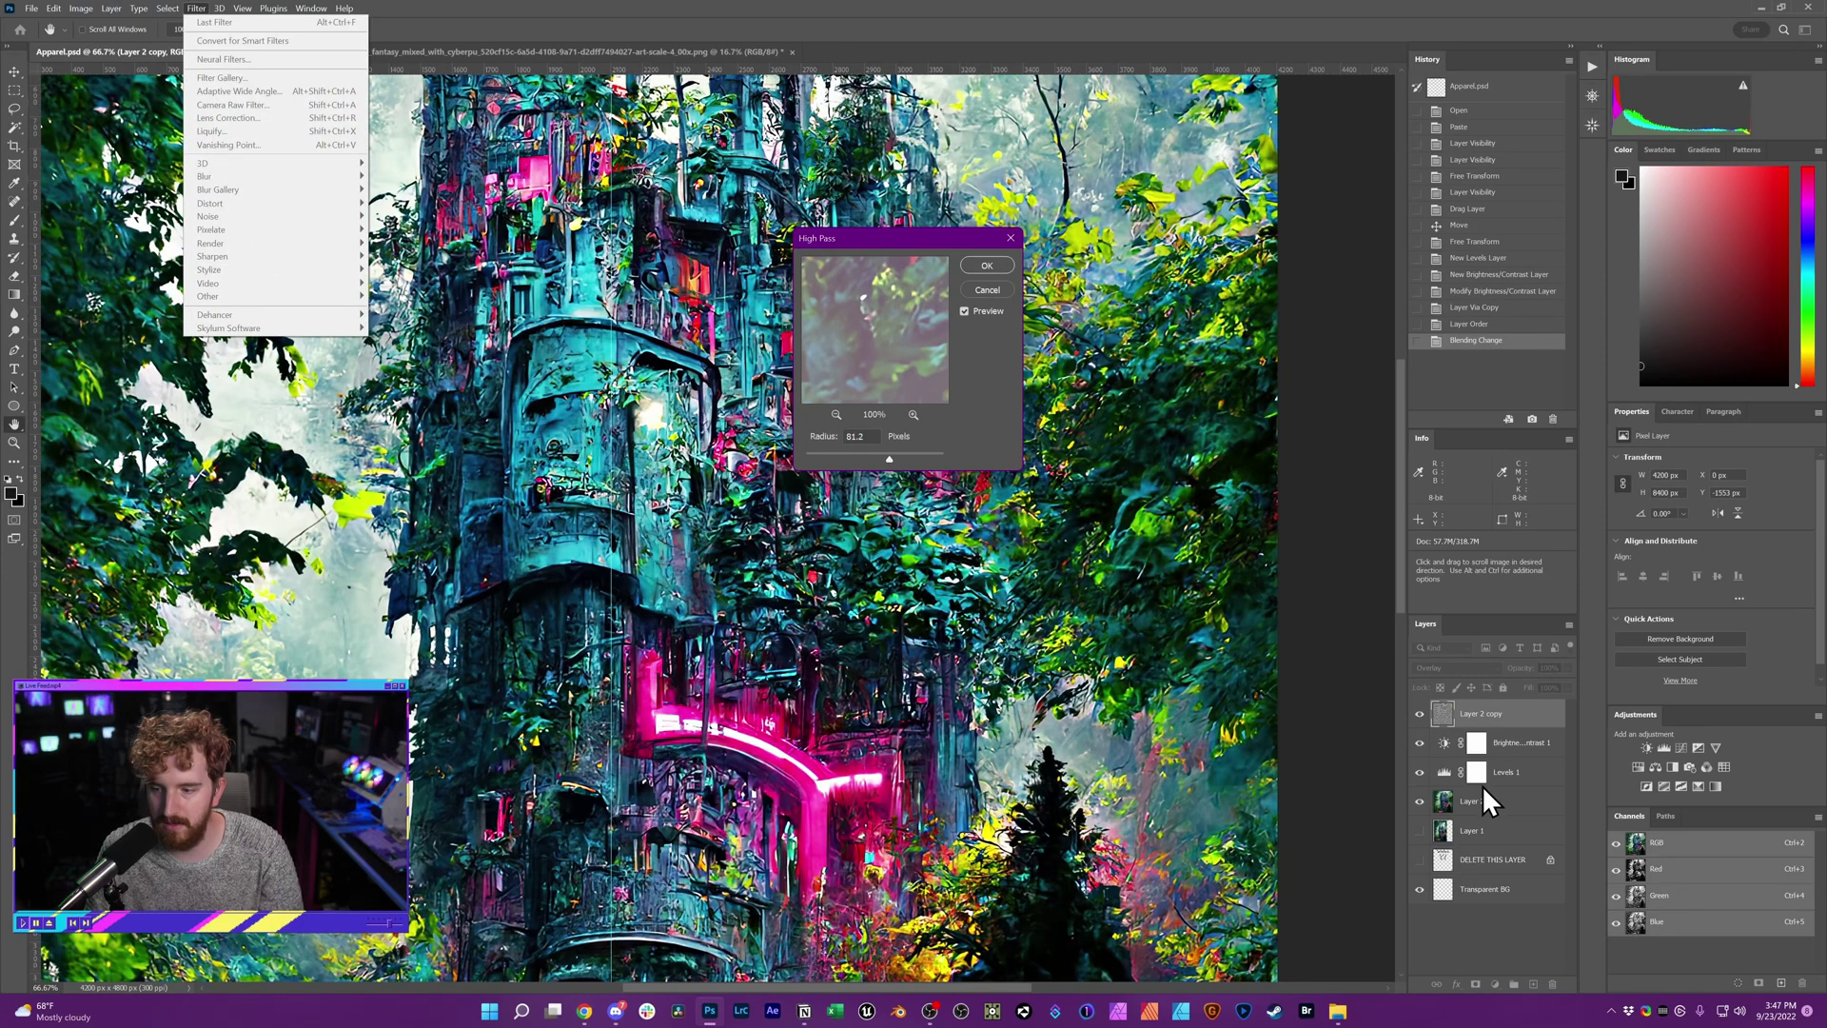
{"action": "left_click", "coordinate": [1489, 802]}
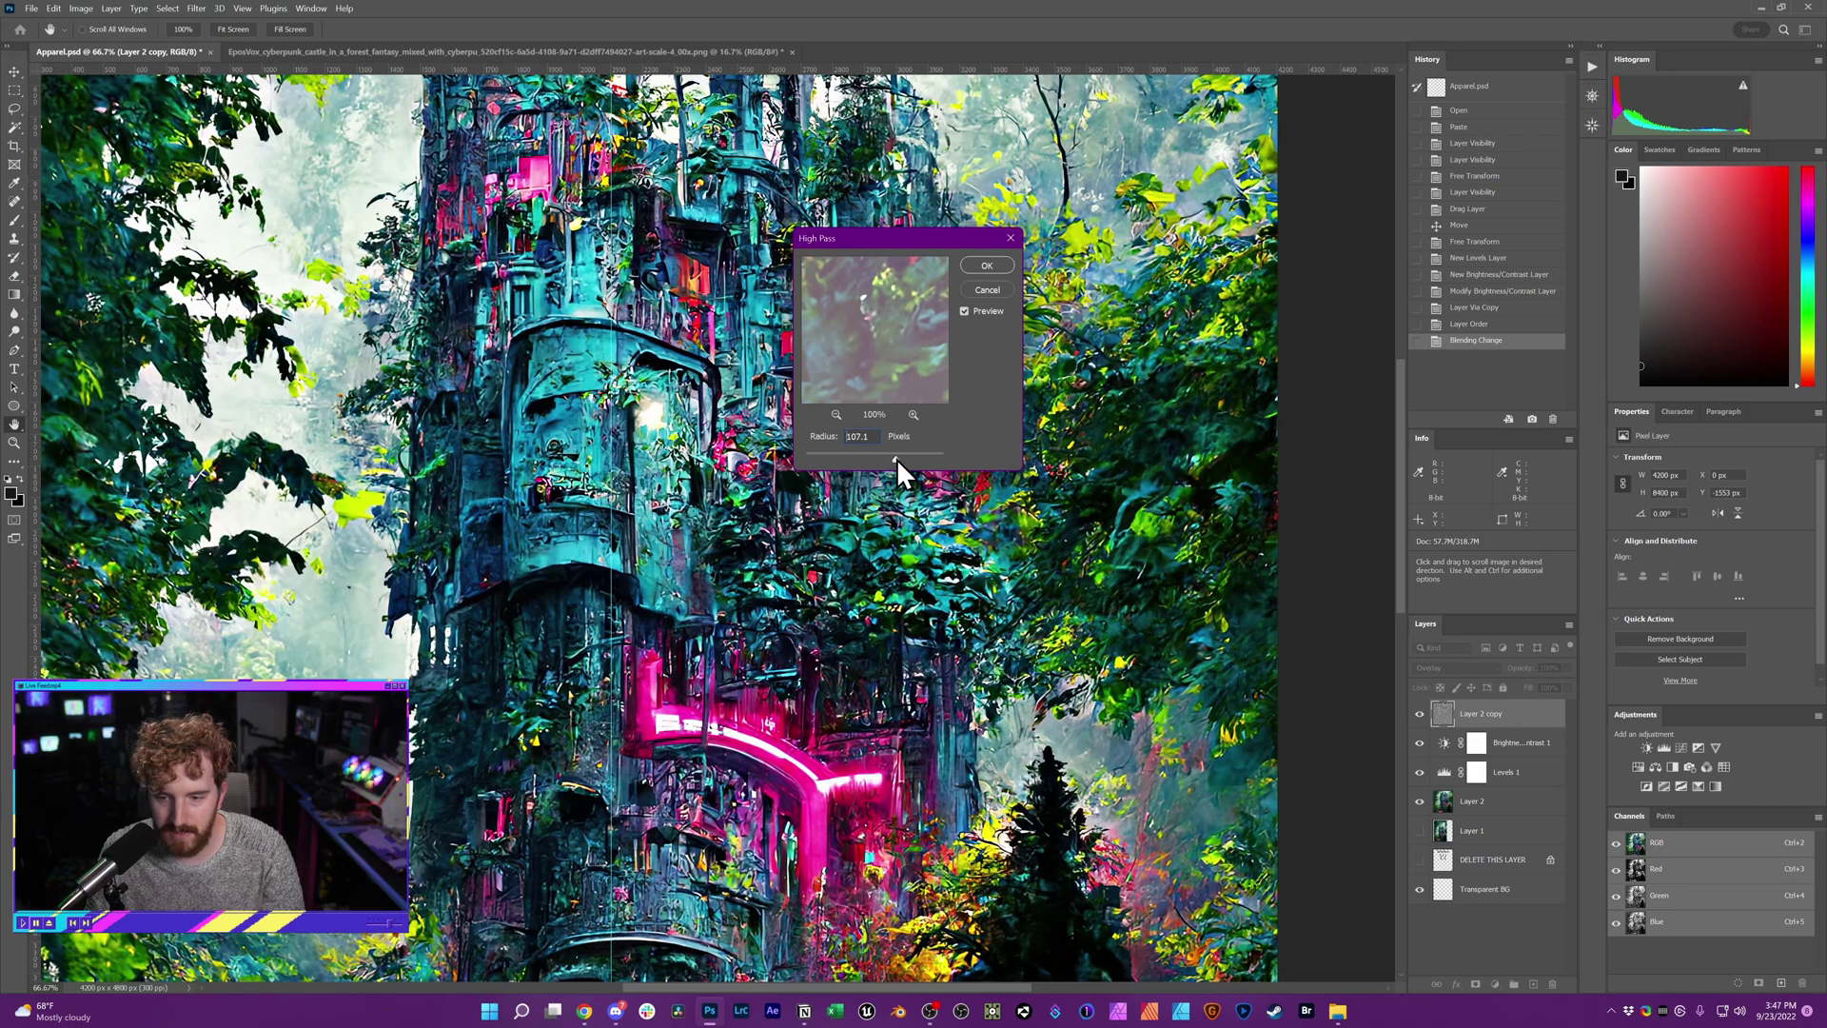
{"action": "left_click_drag", "start_coordinate": [894, 459], "coordinate": [956, 458]}
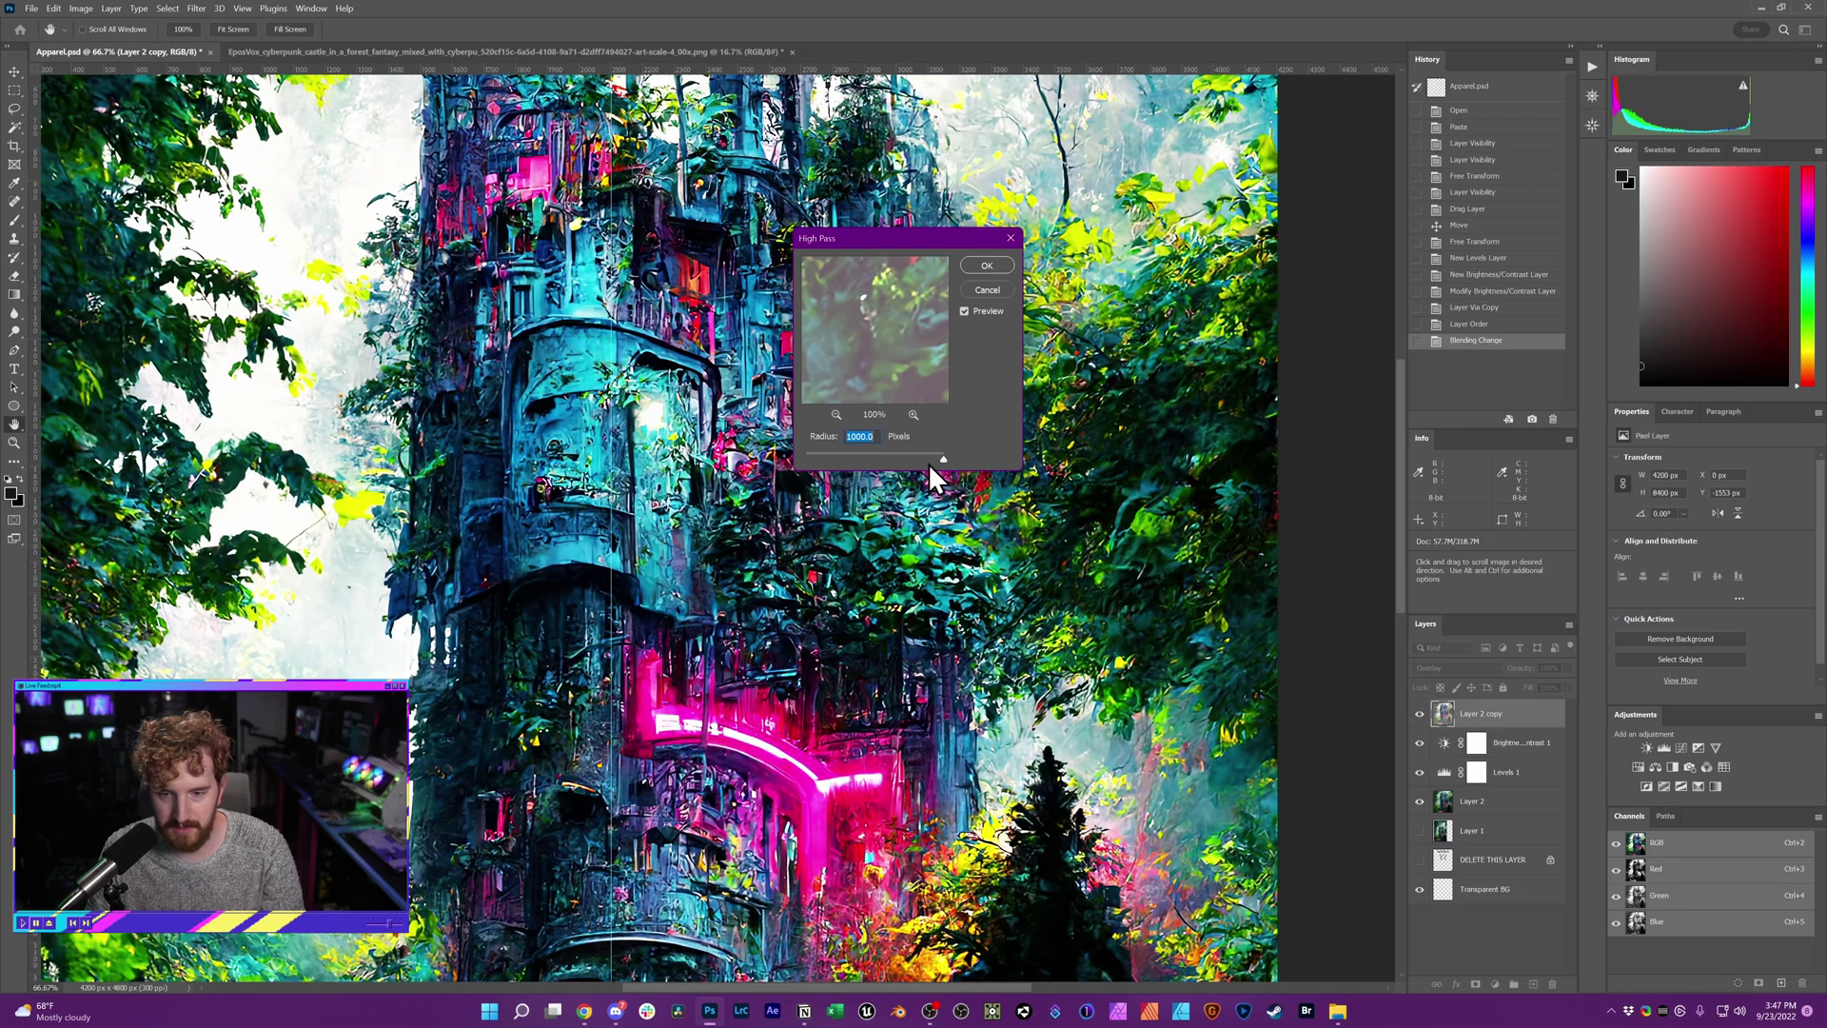
{"action": "left_click_drag", "start_coordinate": [927, 453], "coordinate": [906, 453]}
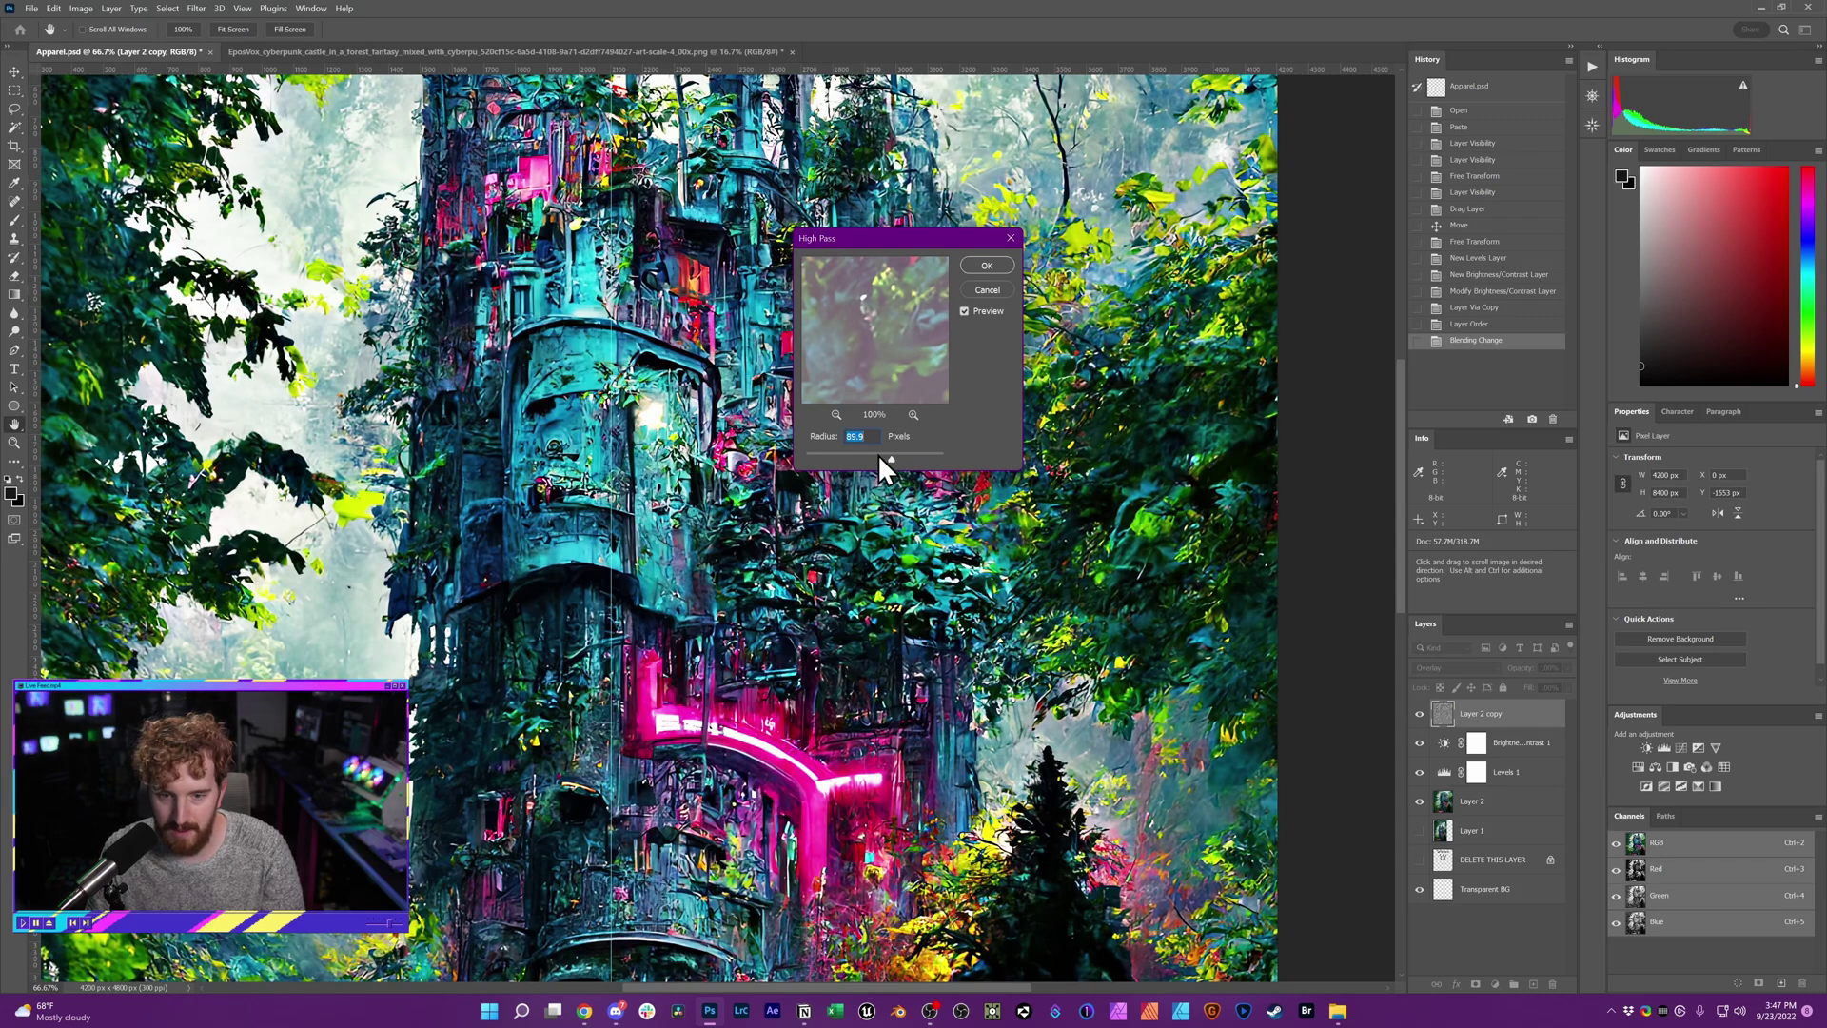
{"action": "left_click", "coordinate": [986, 267]}
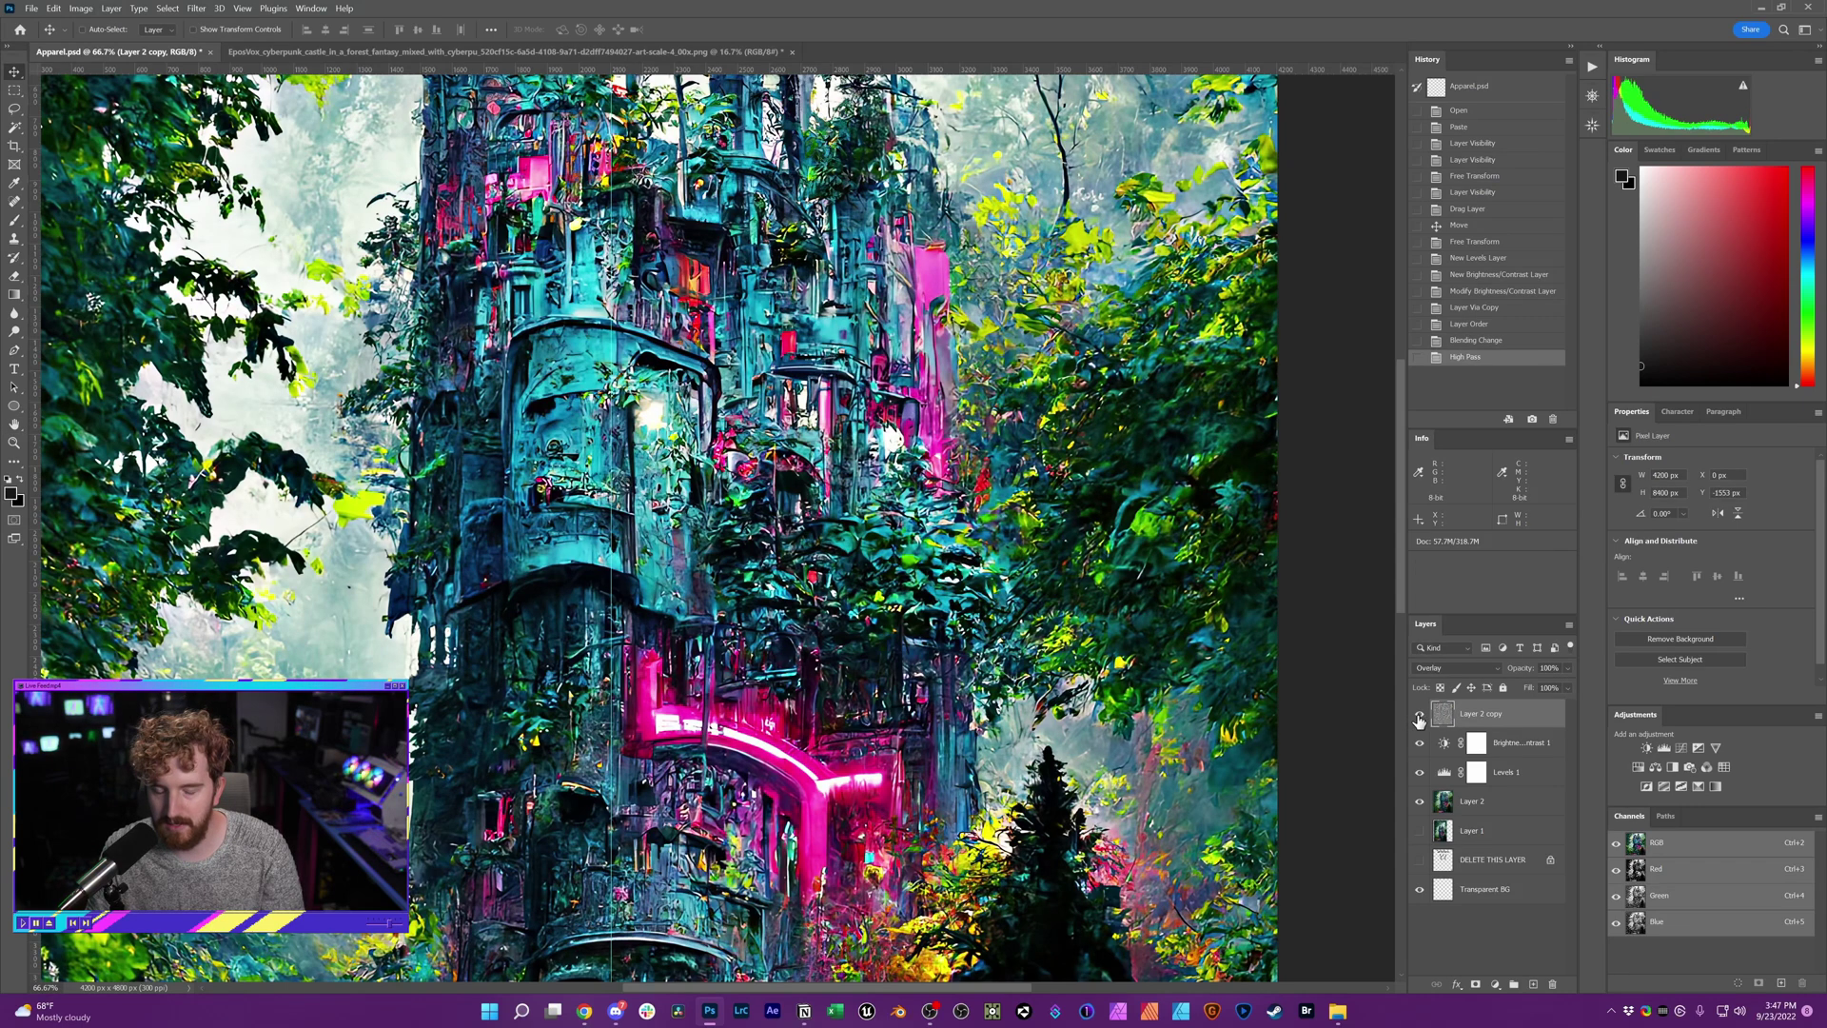
Step: Toggle the high-pass overlay on and off to compare, then lower its opacity to about 23%
{"action": "left_click", "coordinate": [1419, 715]}
{"action": "left_click", "coordinate": [1419, 716]}
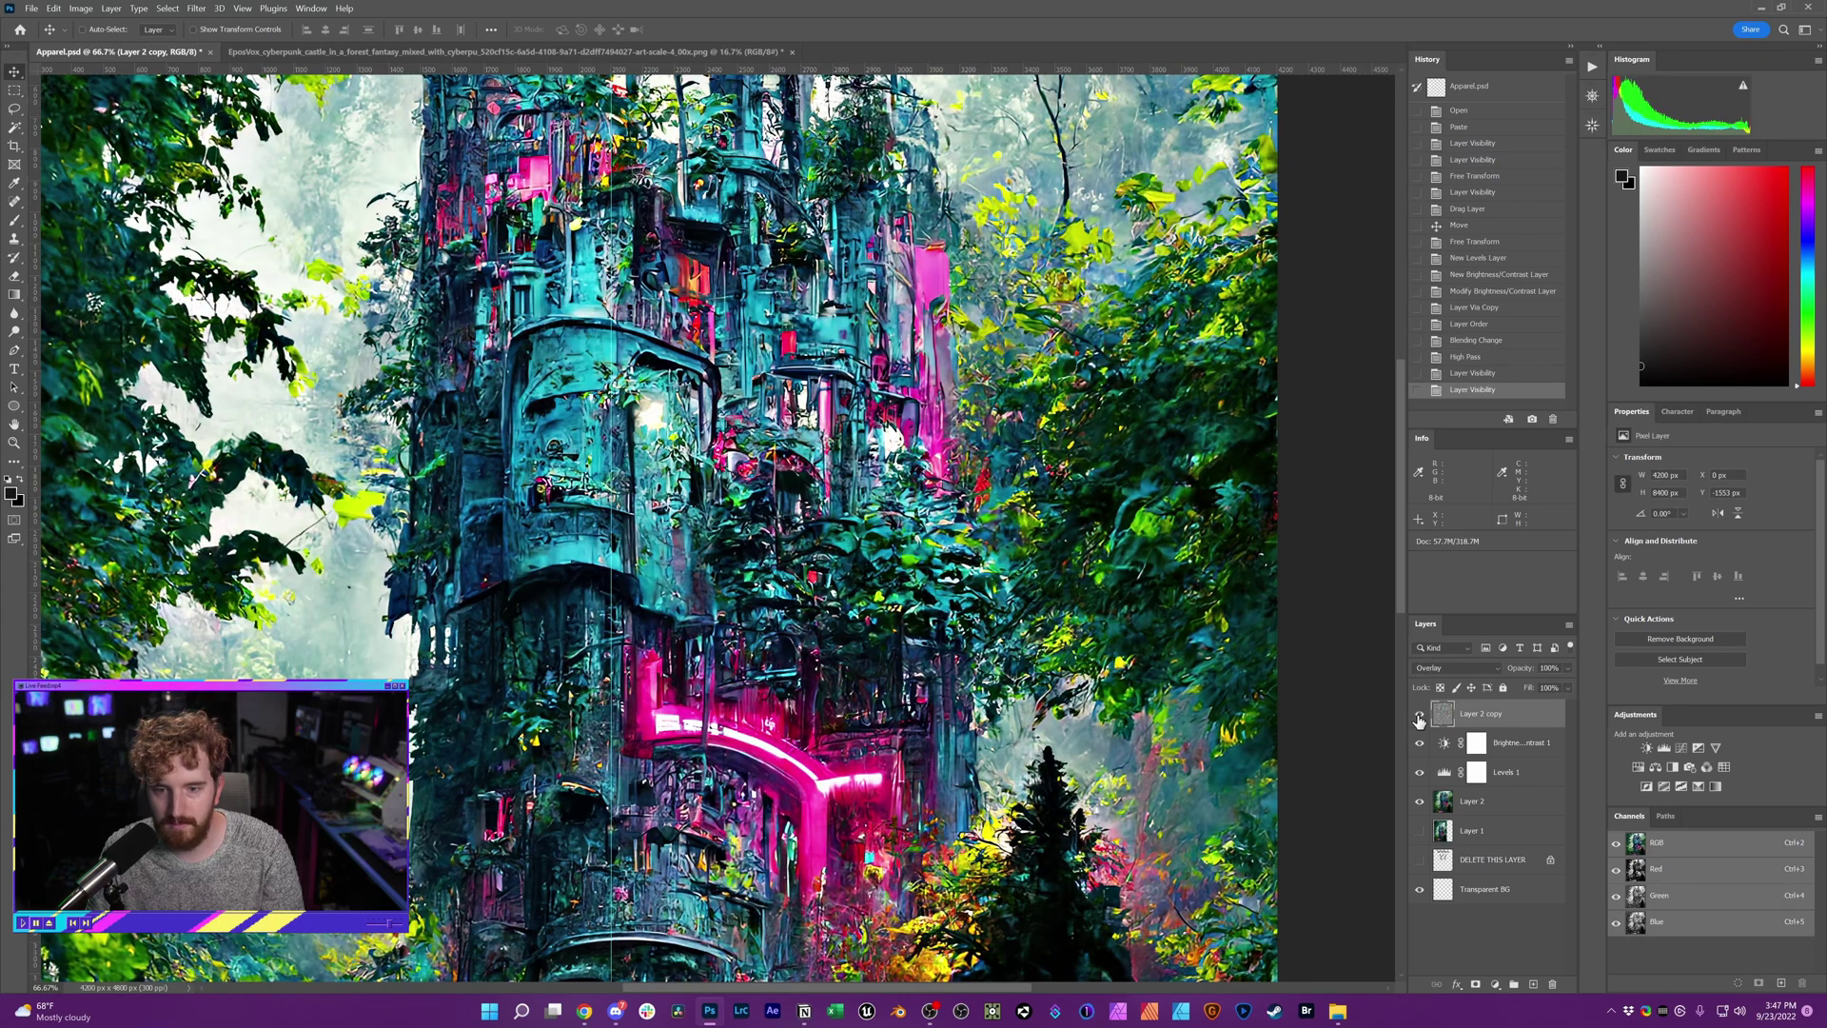
{"action": "left_click", "coordinate": [1419, 717]}
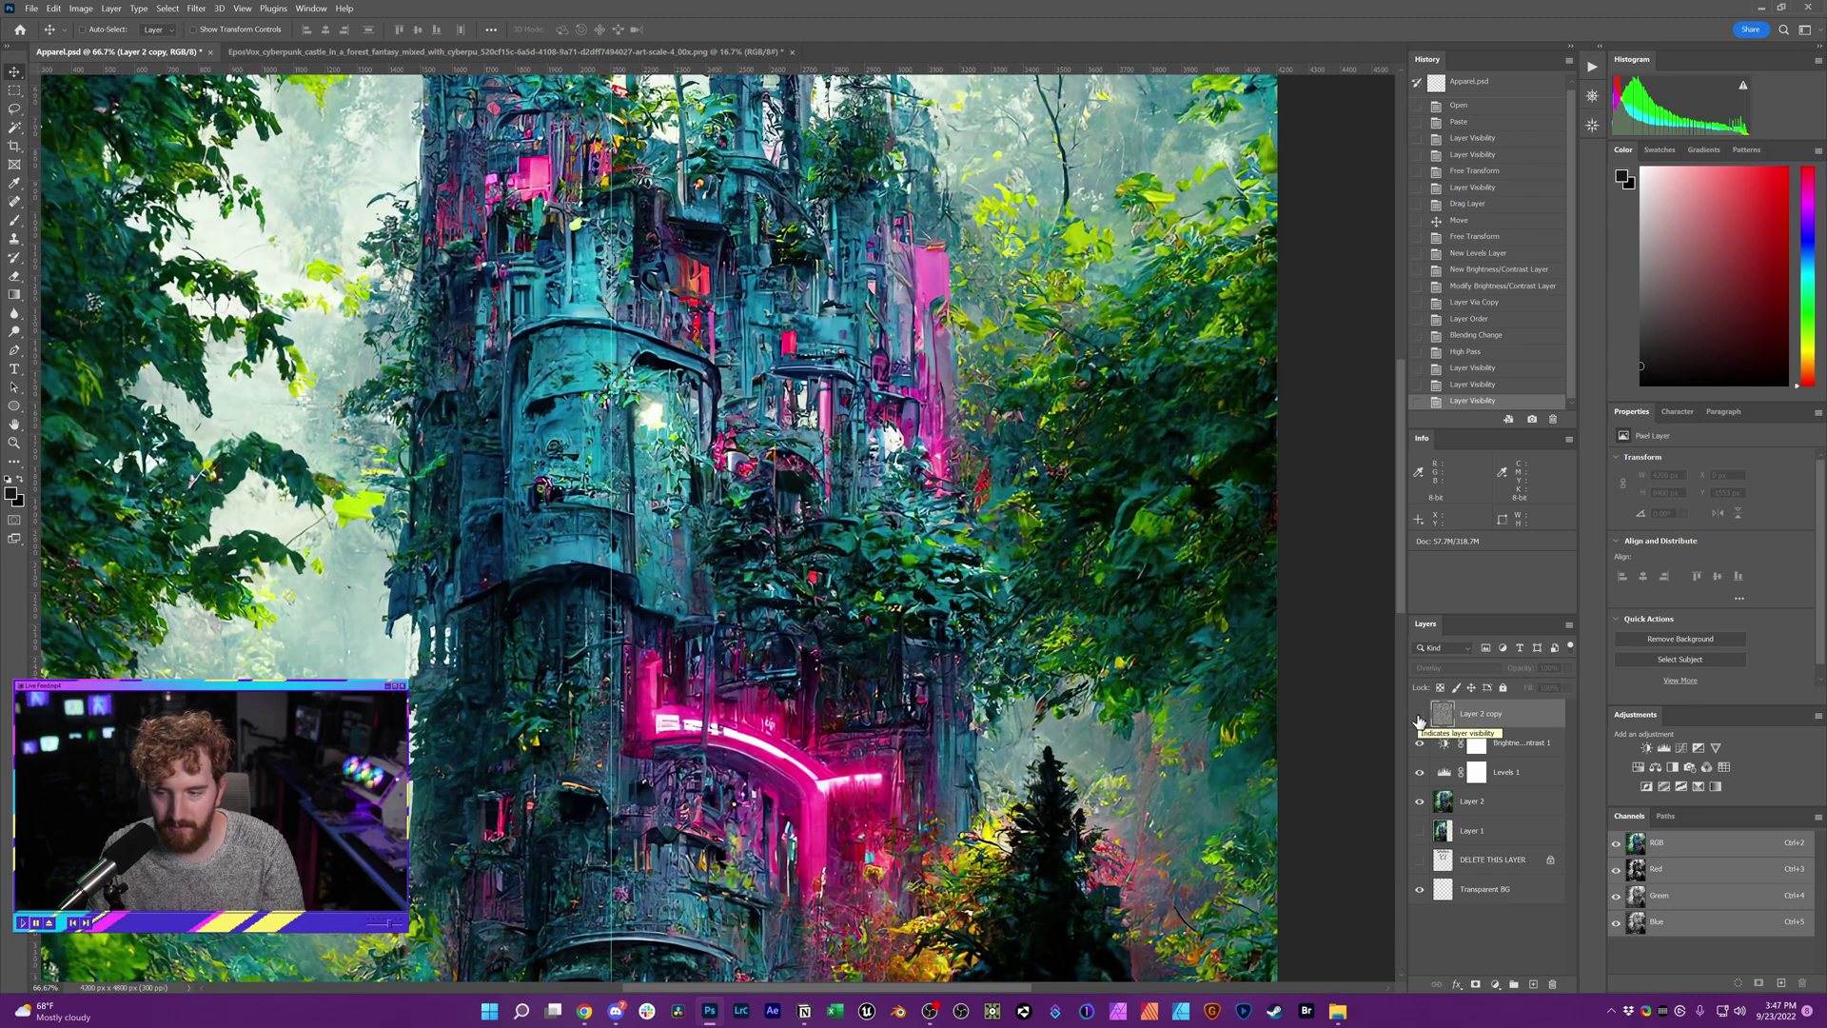
{"action": "left_click", "coordinate": [1419, 715]}
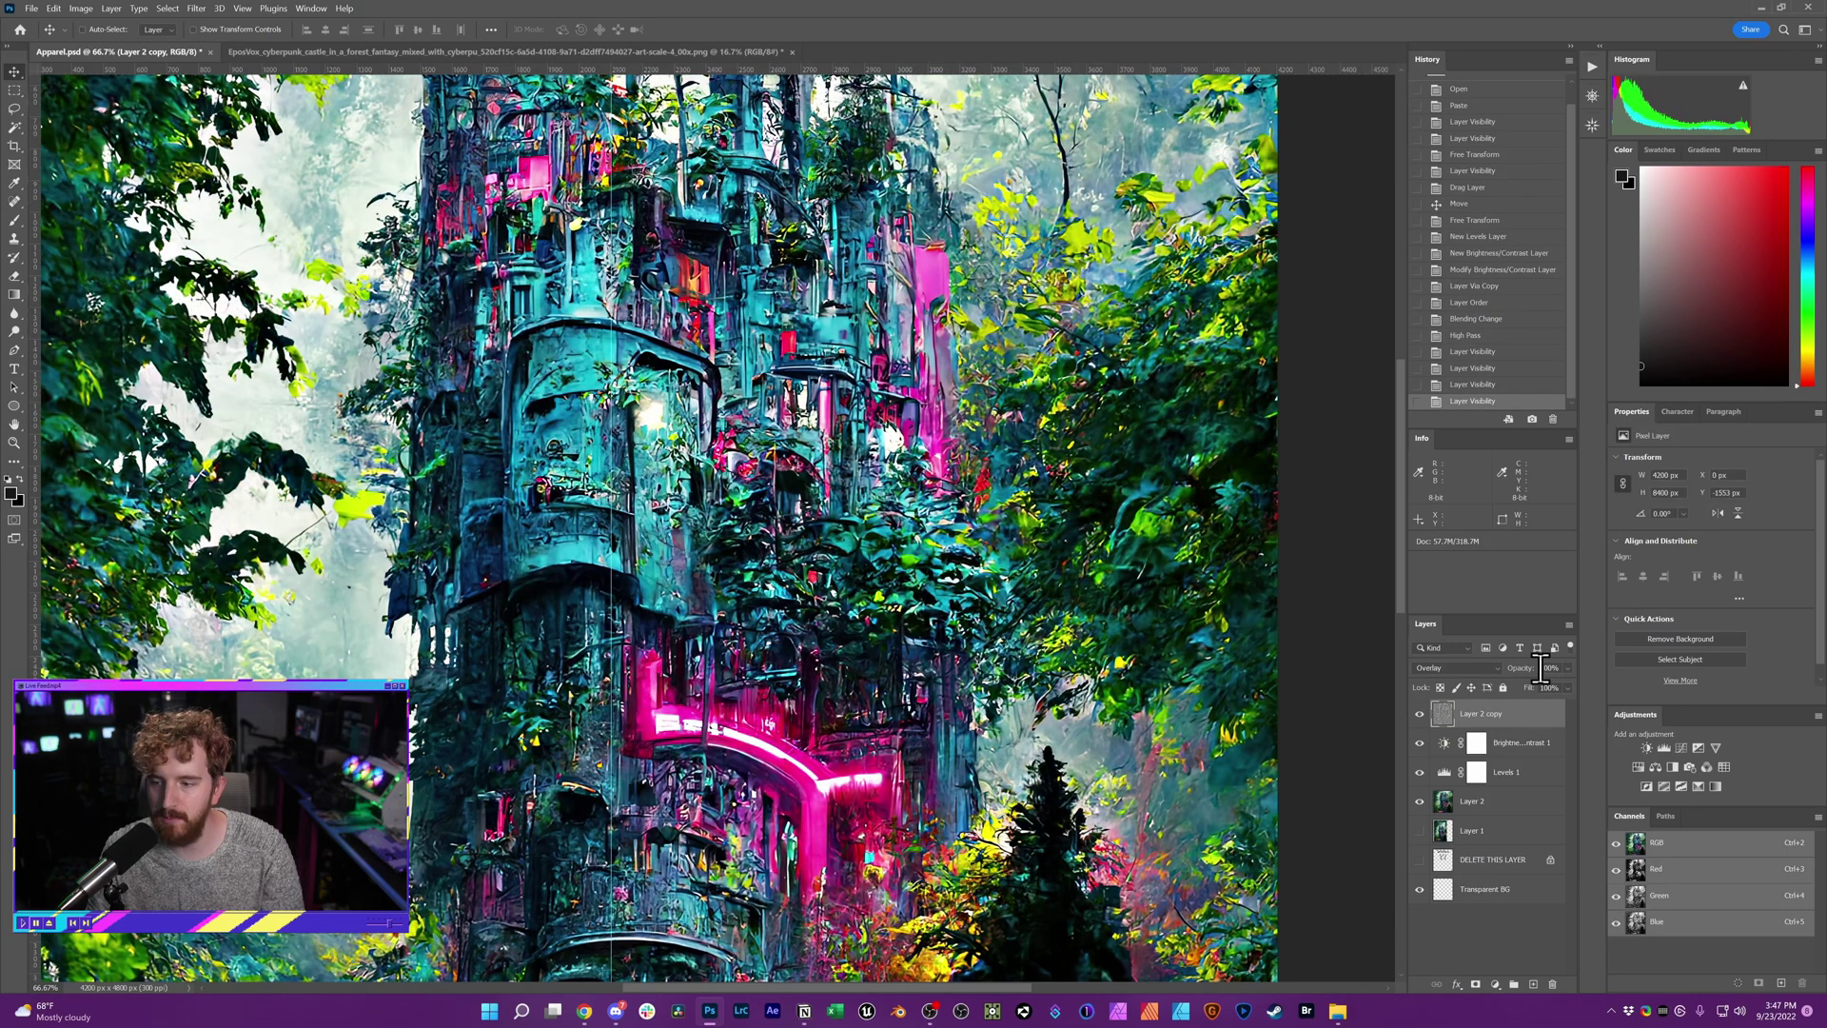
{"action": "left_click", "coordinate": [1568, 667]}
{"action": "left_click_drag", "start_coordinate": [1564, 683], "coordinate": [1521, 683]}
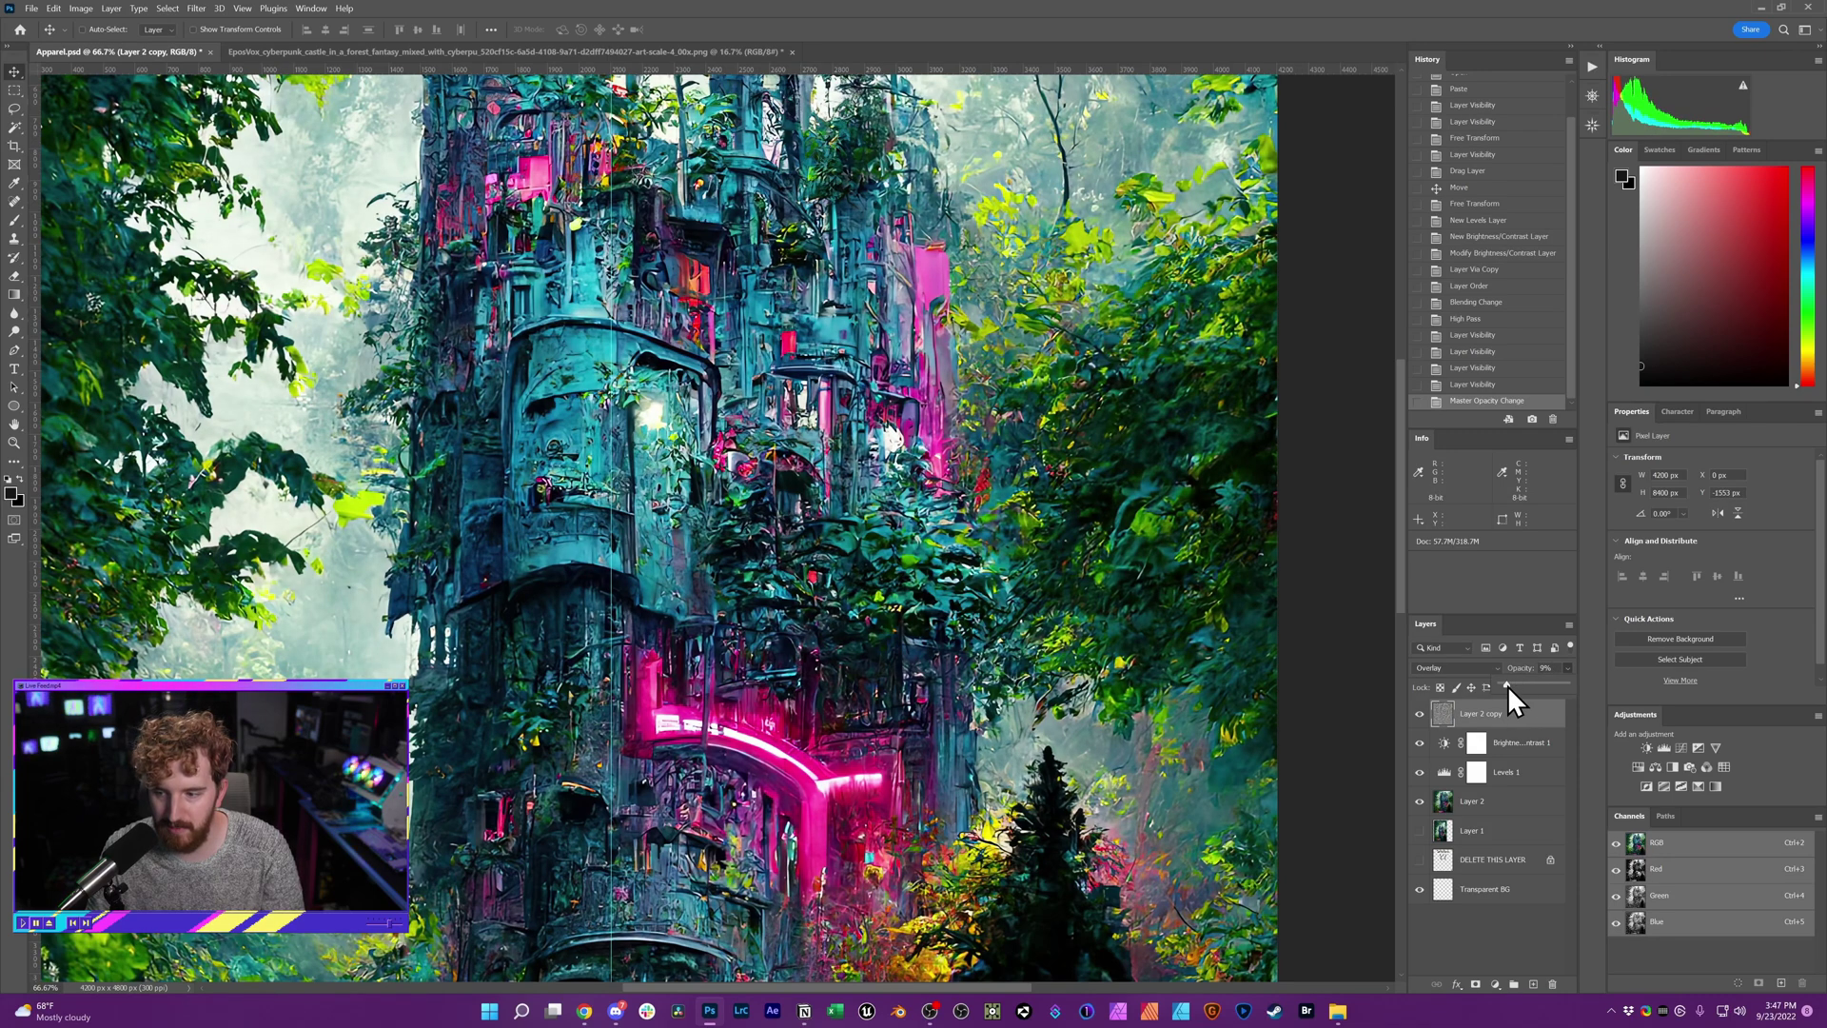
{"action": "left_click_drag", "start_coordinate": [1507, 685], "coordinate": [1516, 685]}
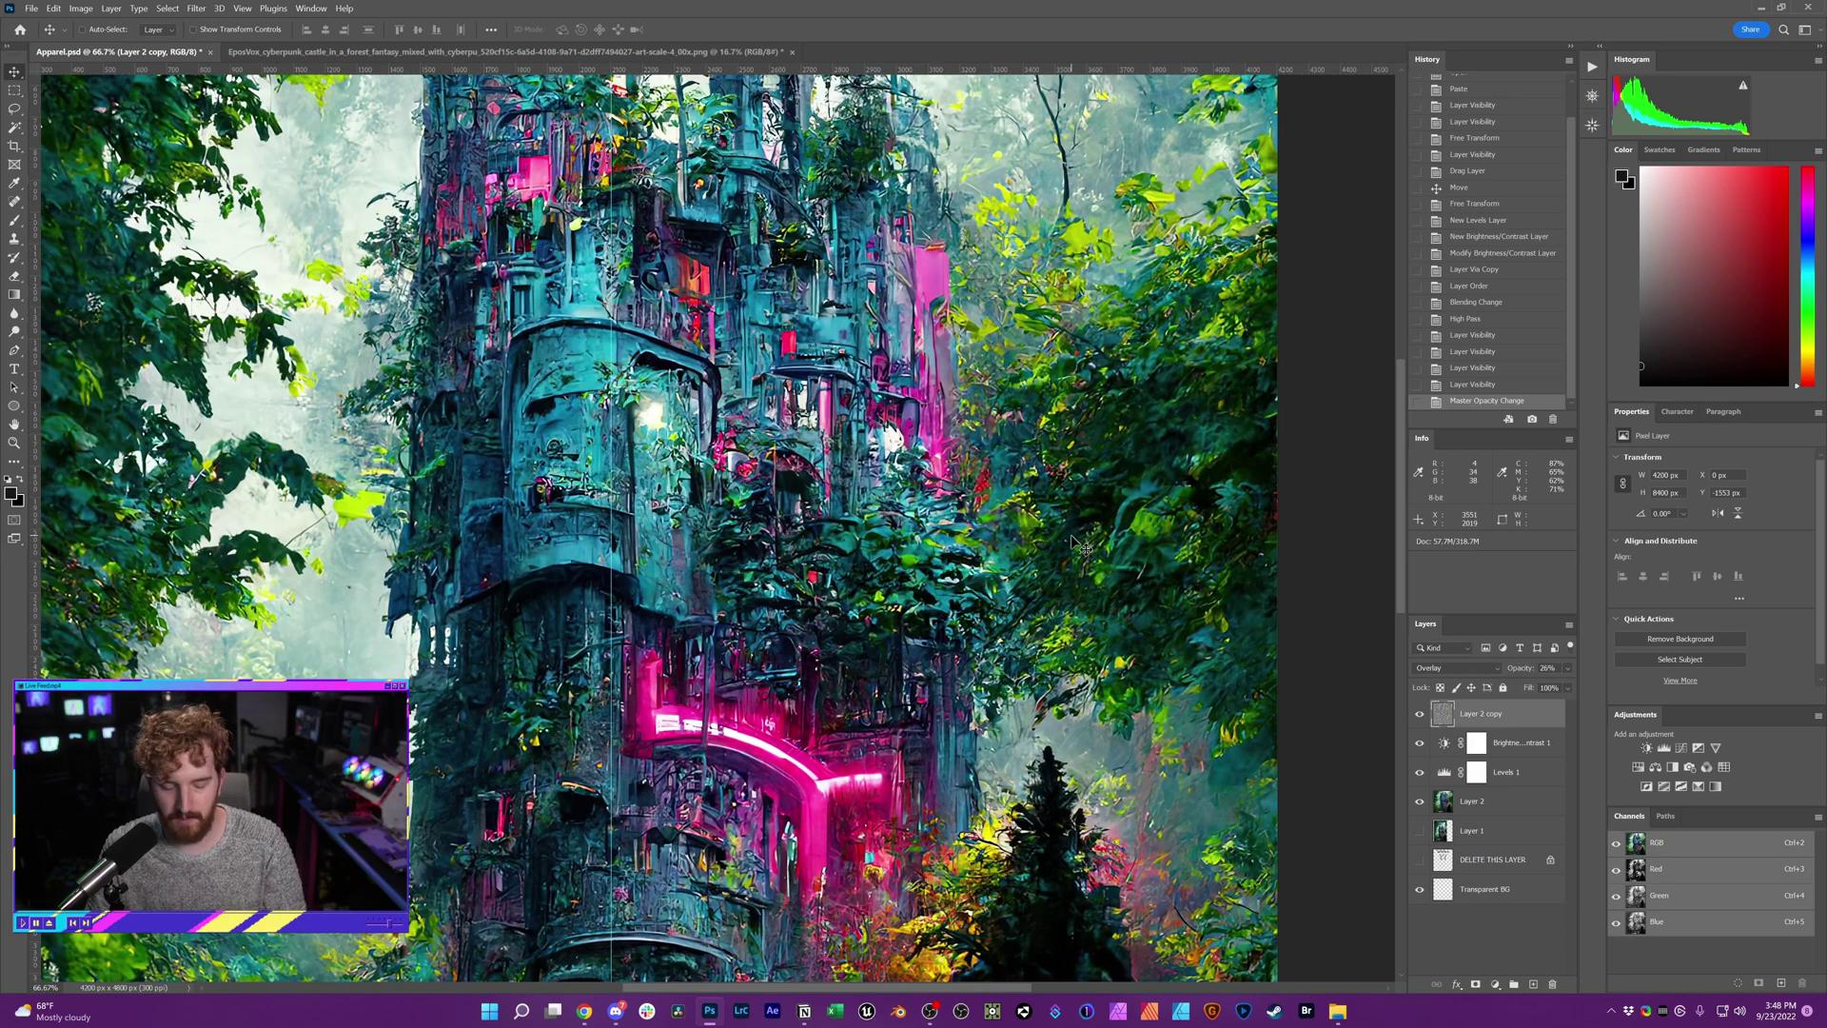
Step: Zoom out to the castle's top, then switch to the original castle document for comparison
{"action": "key", "text": "ctrl+minus"}
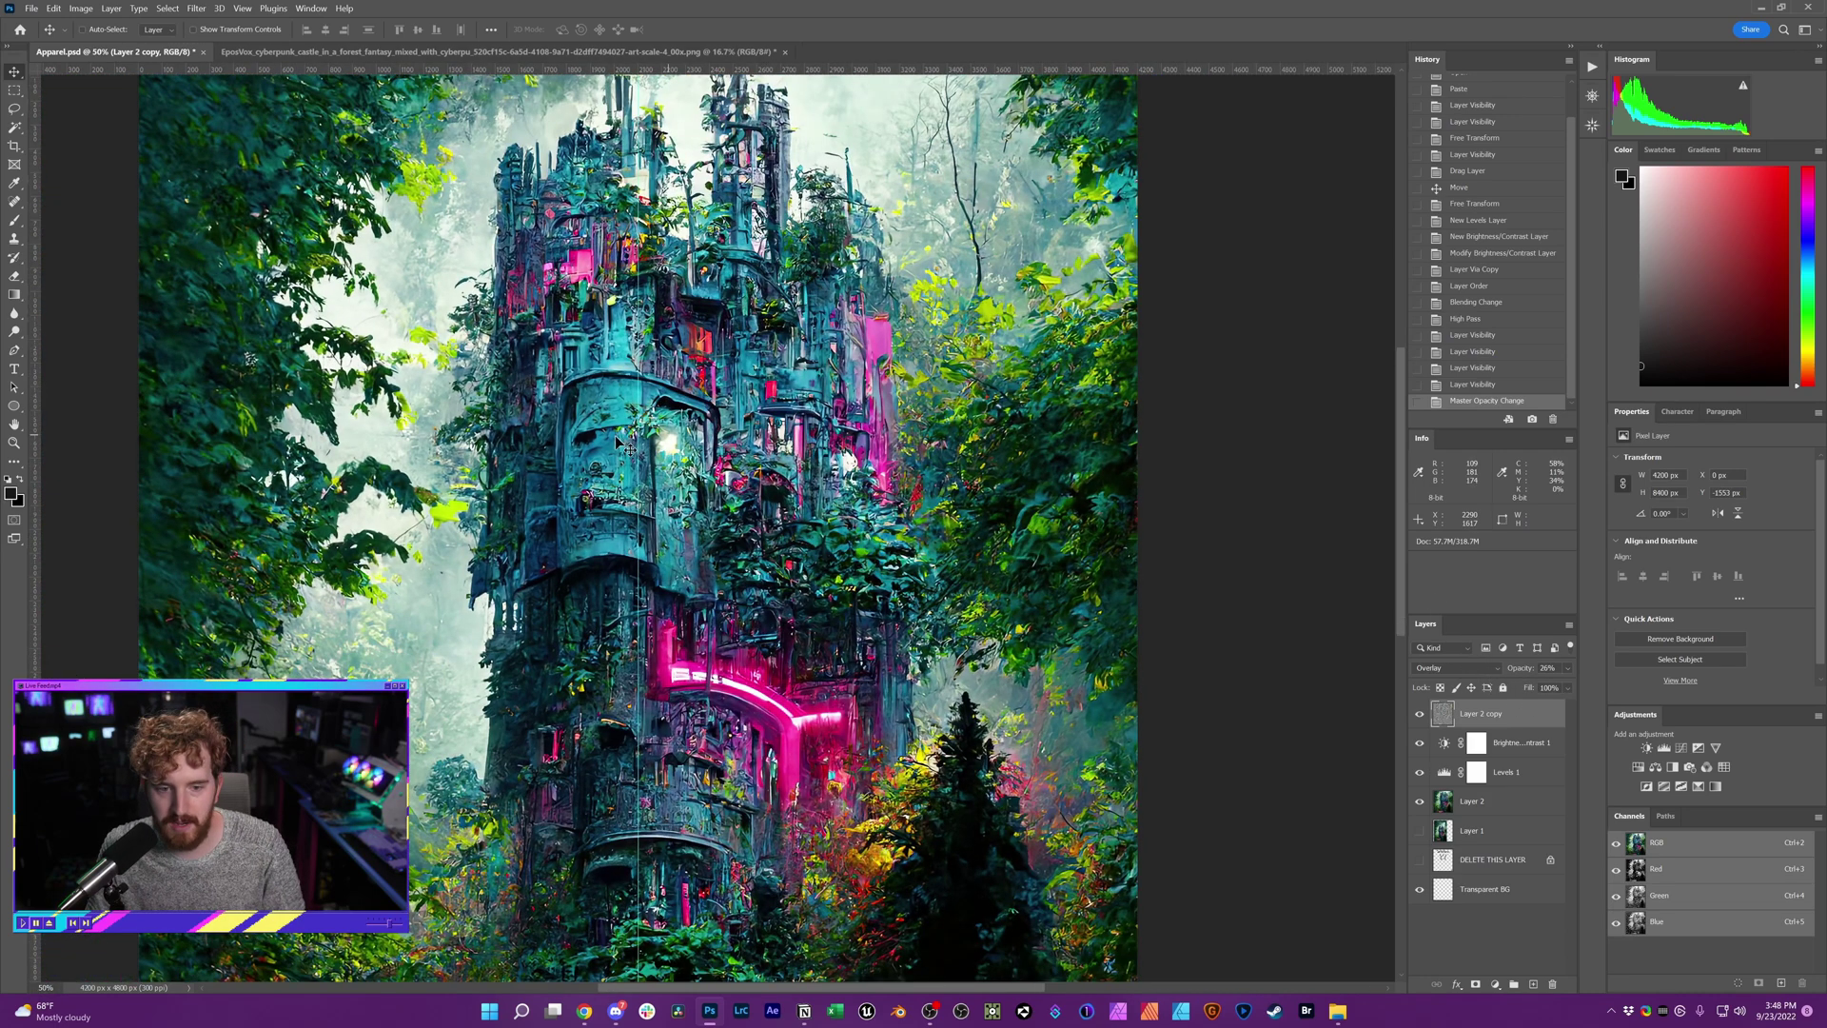
{"action": "left_click_drag", "start_coordinate": [942, 514], "coordinate": [495, 668]}
{"action": "key", "text": "ctrl+Tab"}
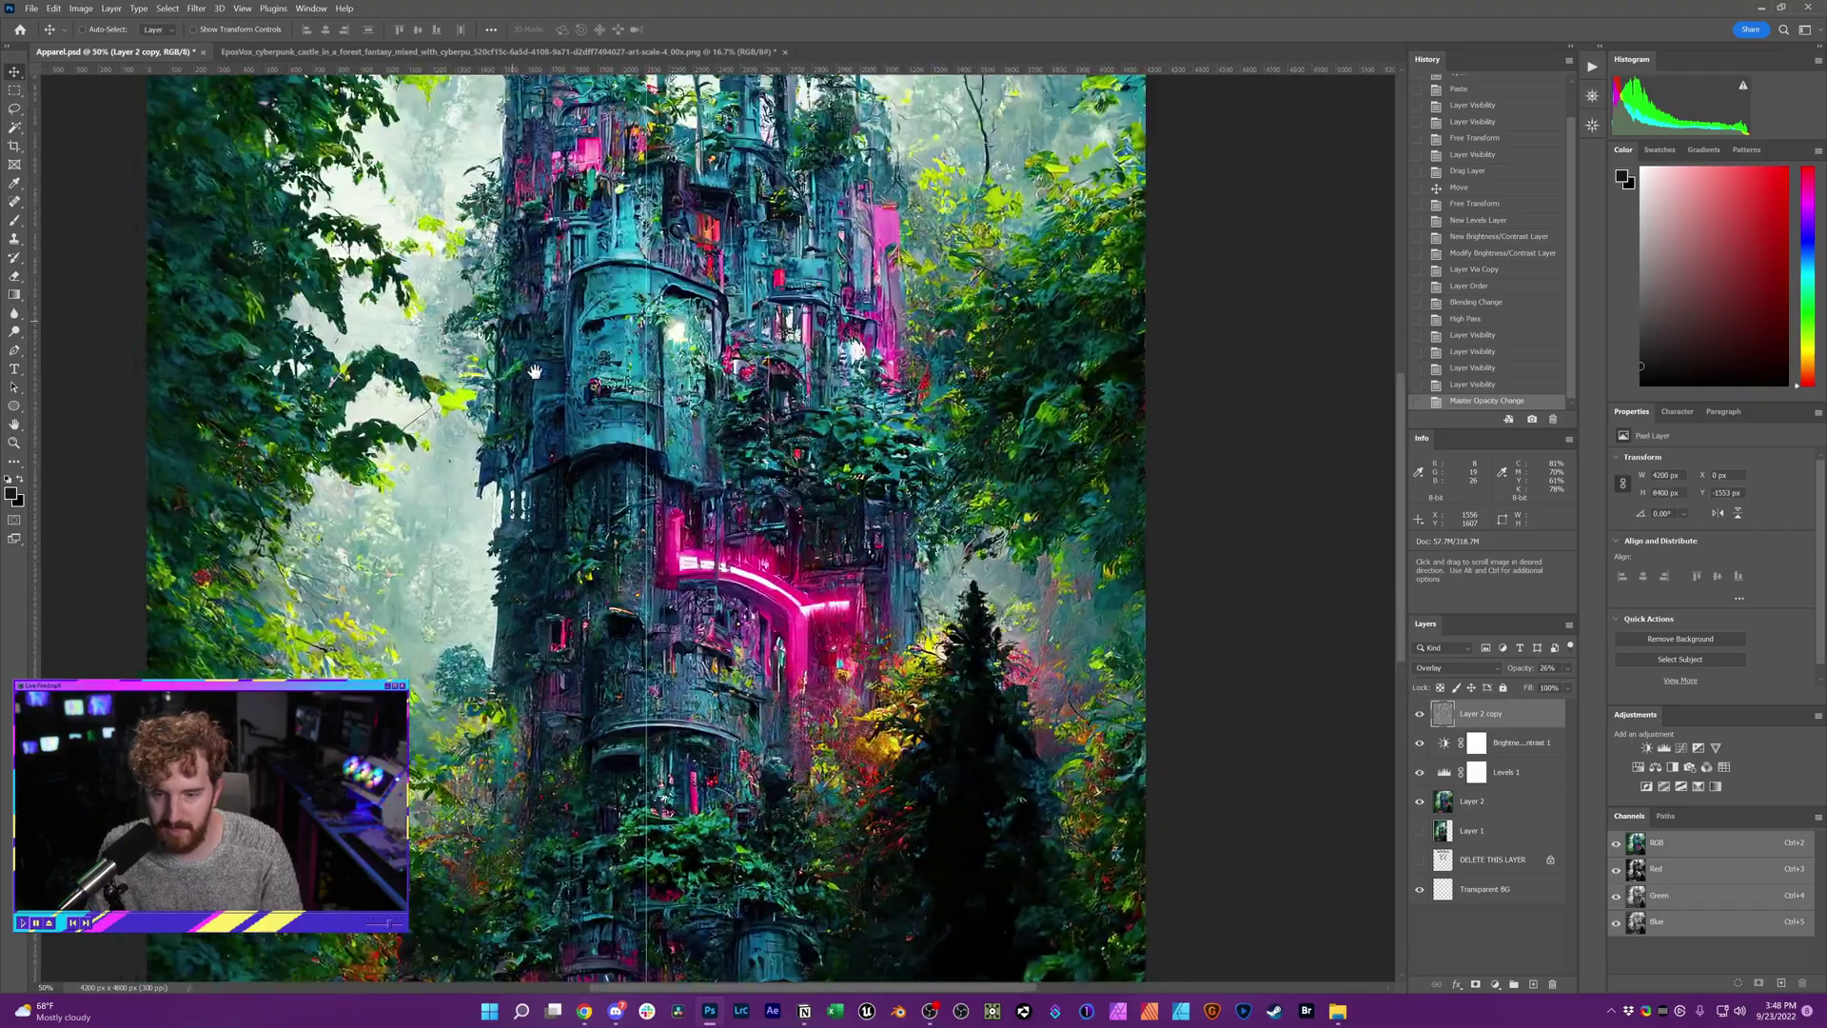